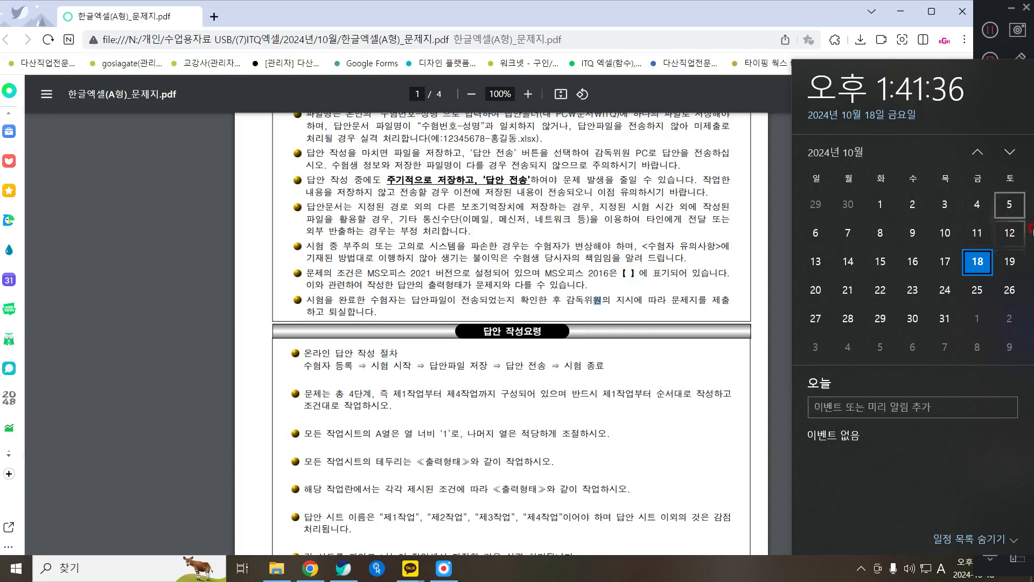
- Minimize the exam PDF in Chrome and launch Excel 2016 from the desktop shortcut
click(379, 231)
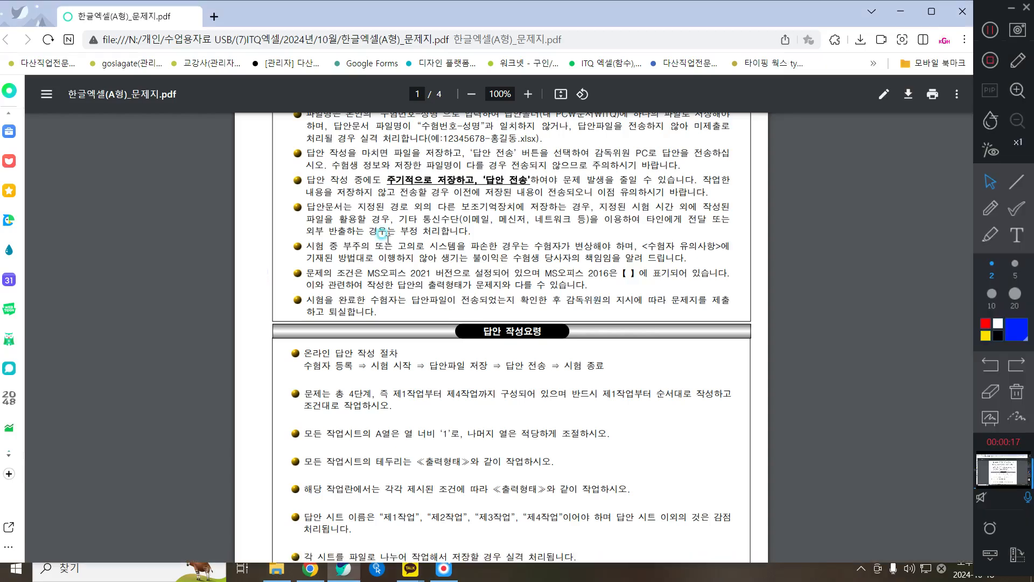
click(905, 9)
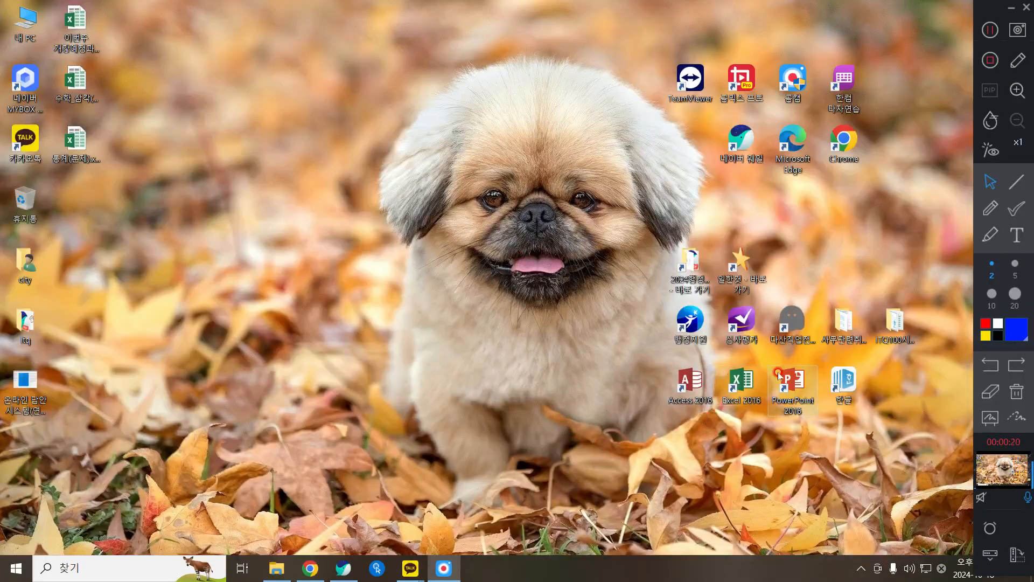
double_click(750, 383)
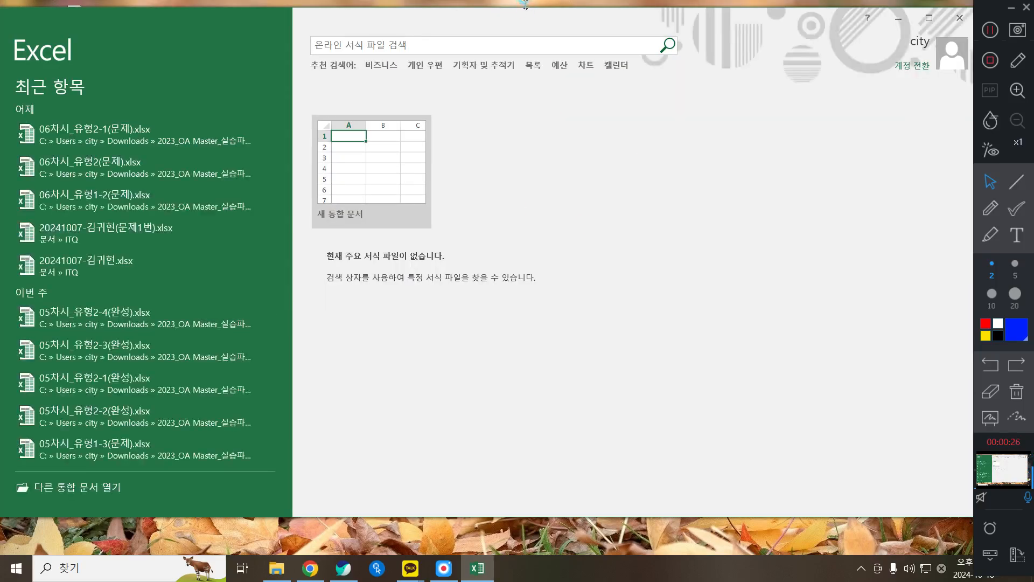
- Create a blank workbook, then bring the exam PDF back and scroll to its guidelines
click(415, 161)
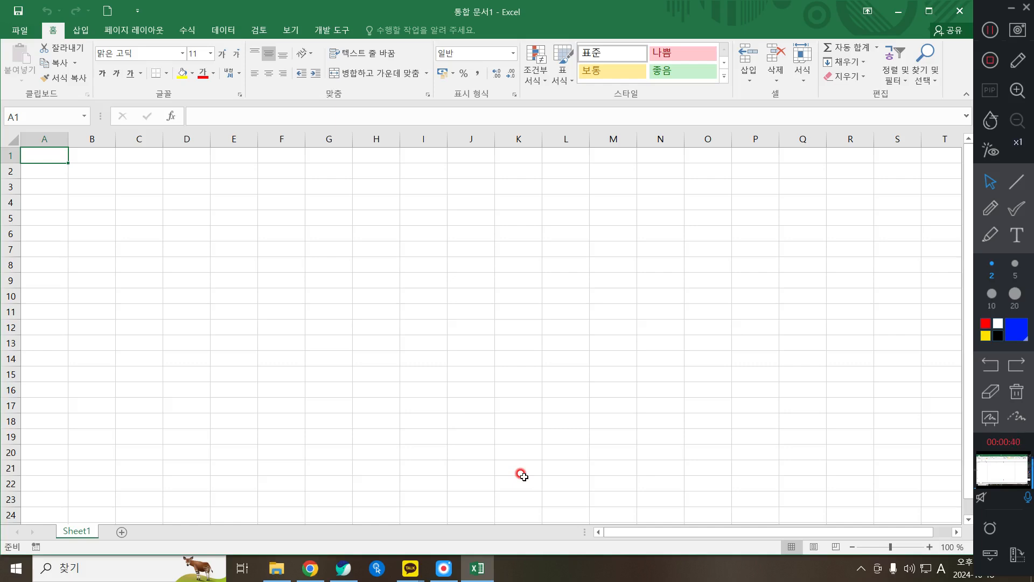
click(344, 568)
scroll(312, 291, down, 3)
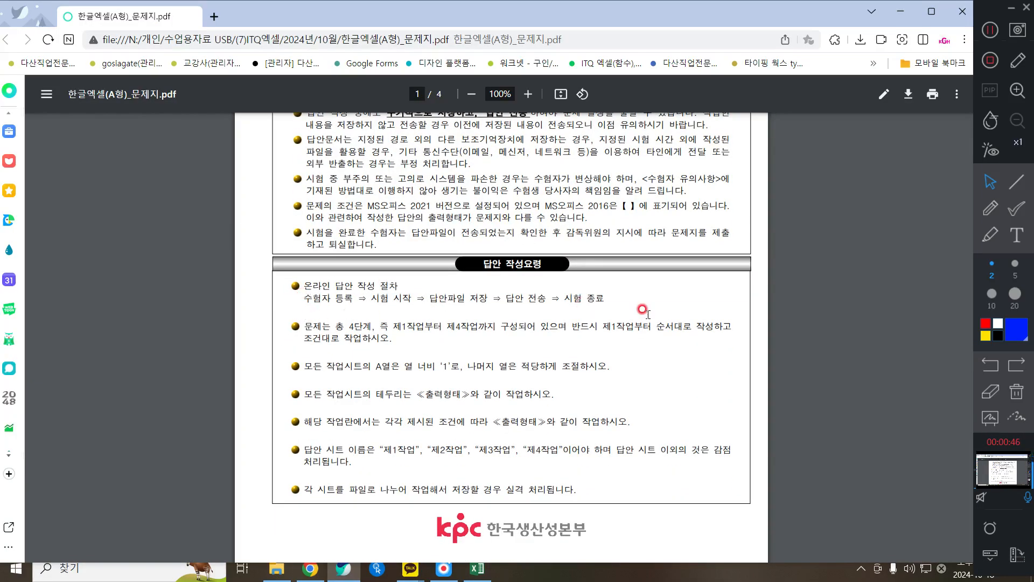
- Highlight the PDF rules on task order and column A width, then return to Excel
drag(303, 326, 732, 316)
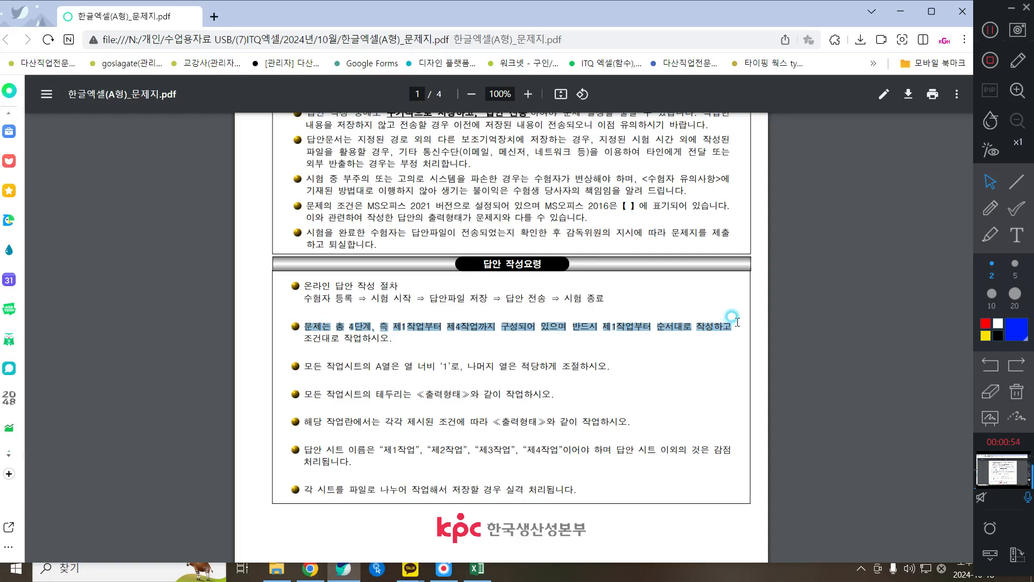
drag(295, 359, 606, 359)
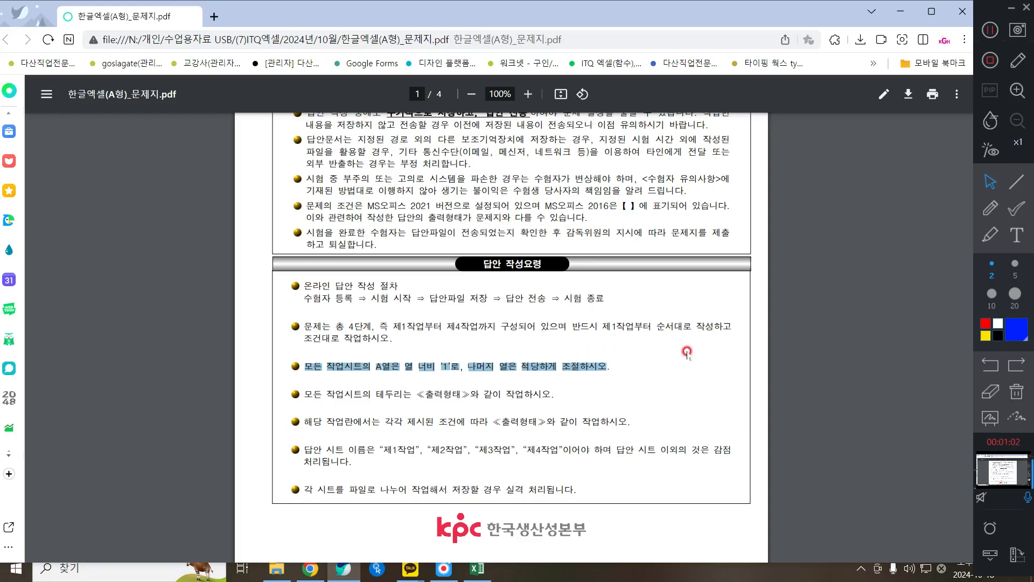
click(900, 12)
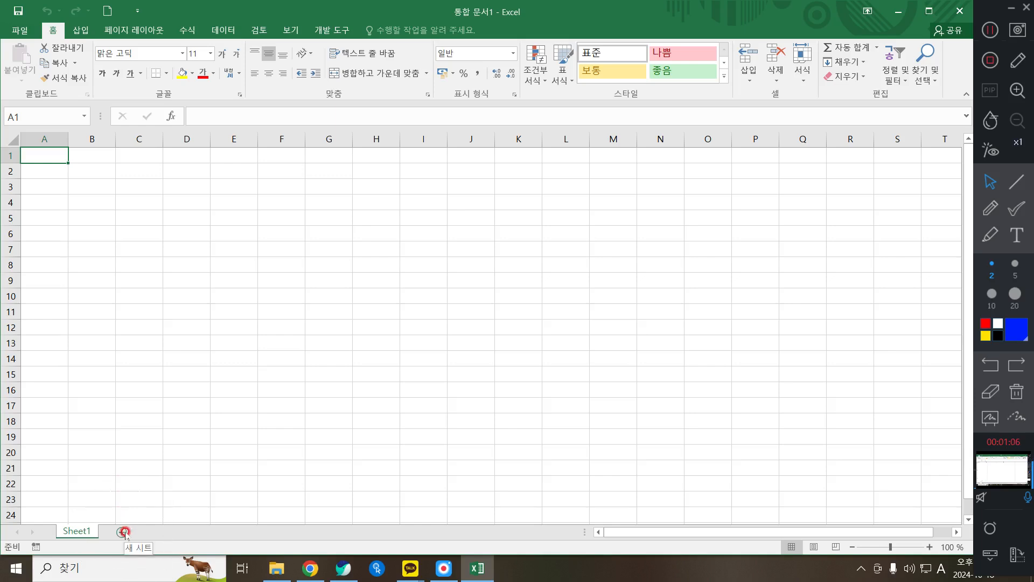
- Add Sheet2 and Sheet3, then group all three sheets together
click(378, 569)
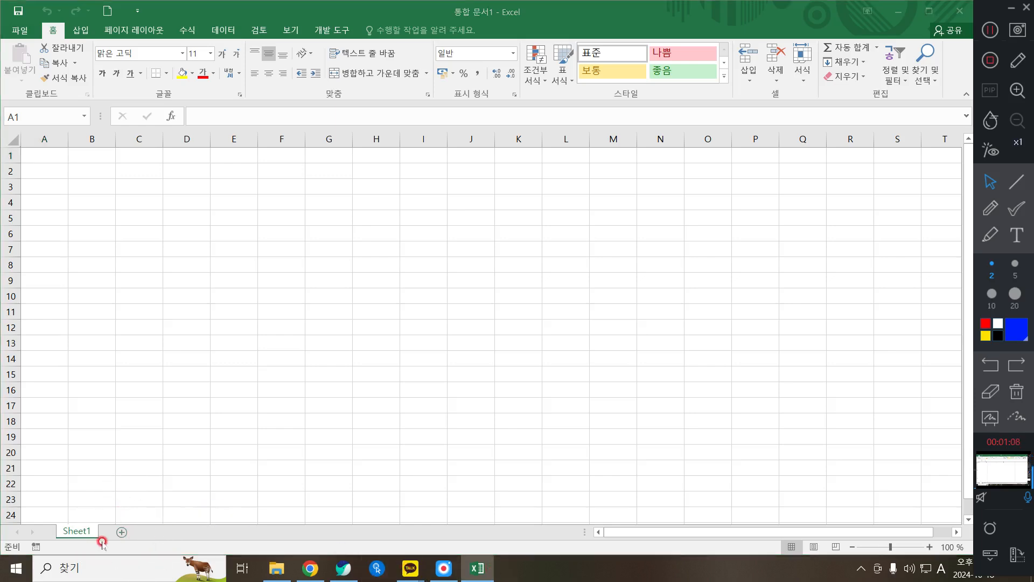
click(121, 533)
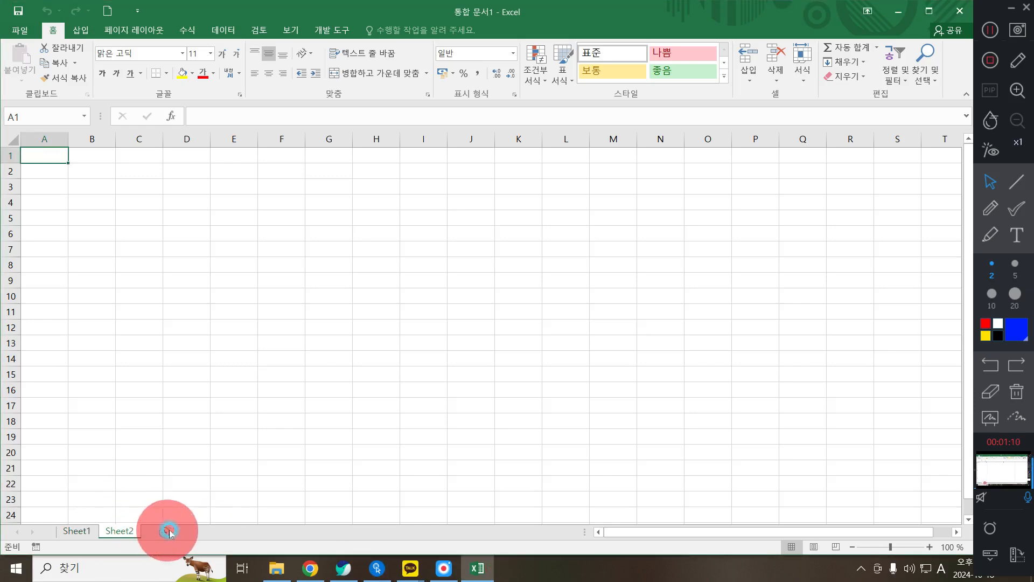
click(164, 531)
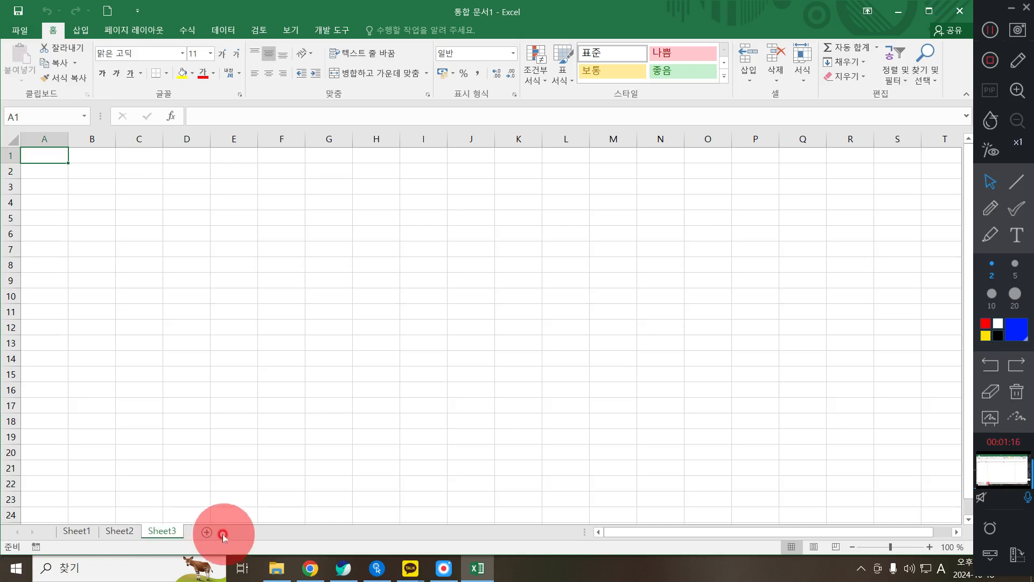
shift+click(75, 533)
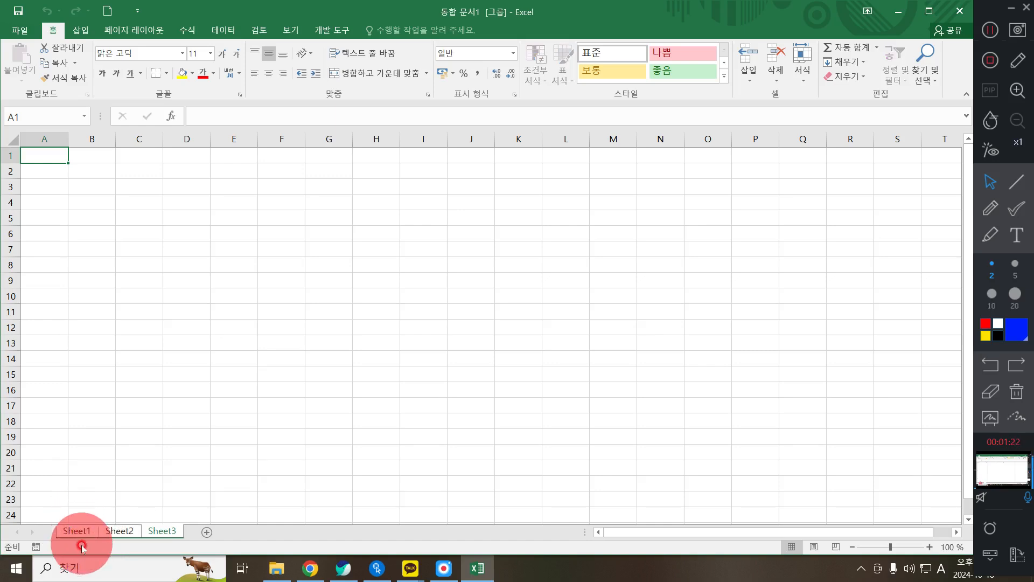
- Narrow column A to a width of 1 across Sheet1 to Sheet3 using 열 너비
right_click(48, 139)
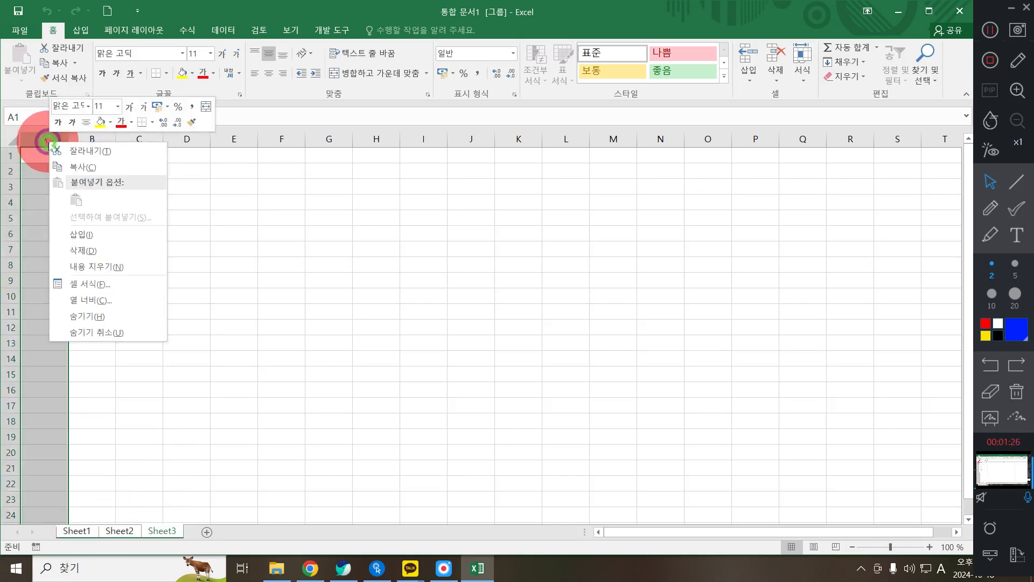
click(125, 294)
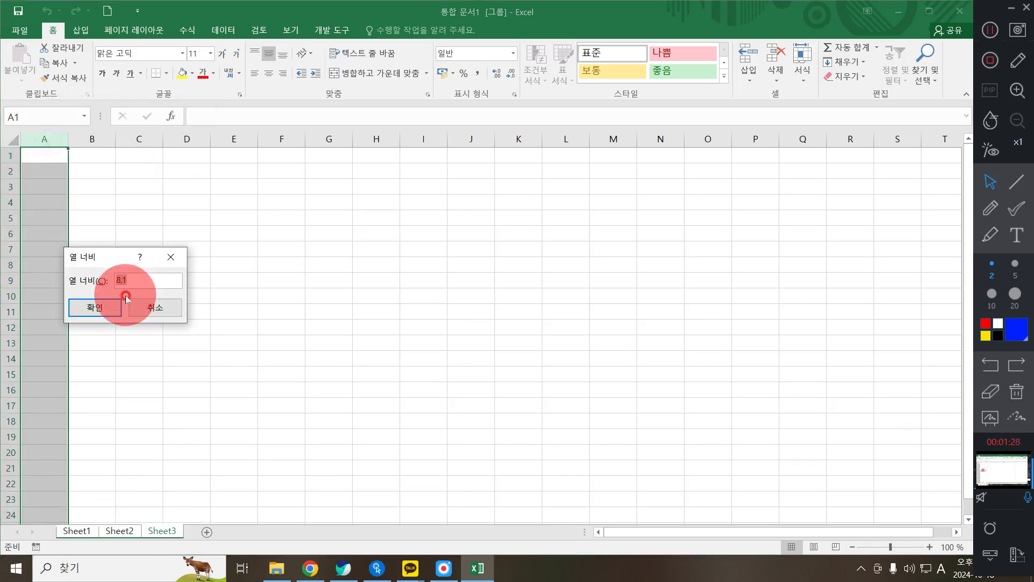
text(1)
key(Return)
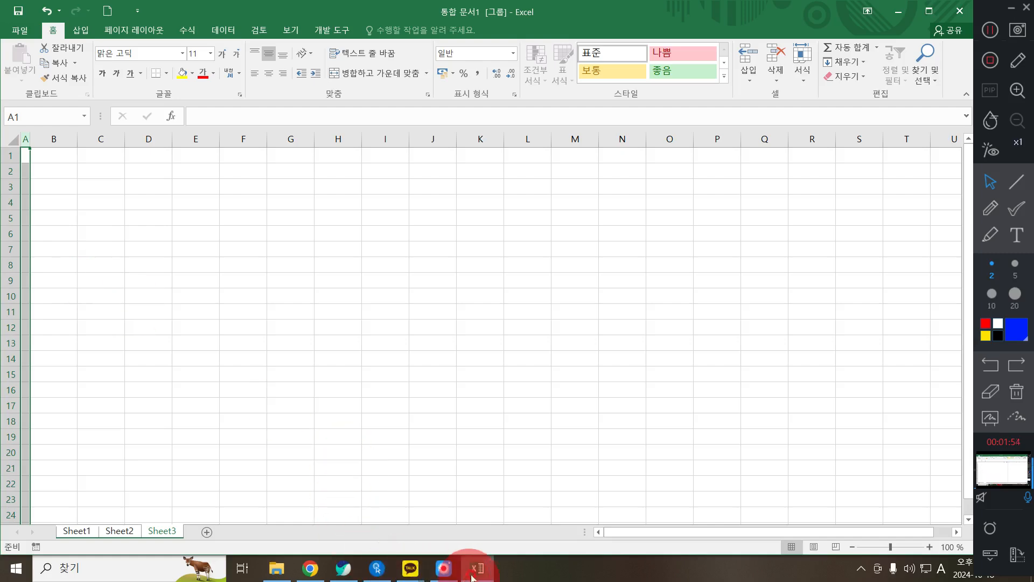
- Read the 제1작업 conditions on page 2 of the exam PDF, then return to Excel
click(343, 566)
scroll(245, 301, down, 5)
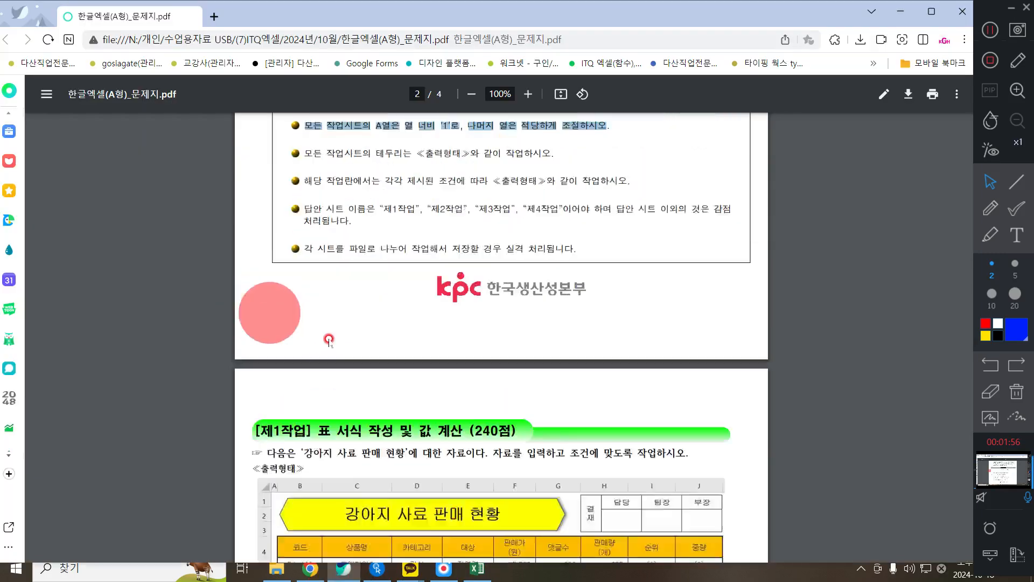
scroll(357, 372, down, 4)
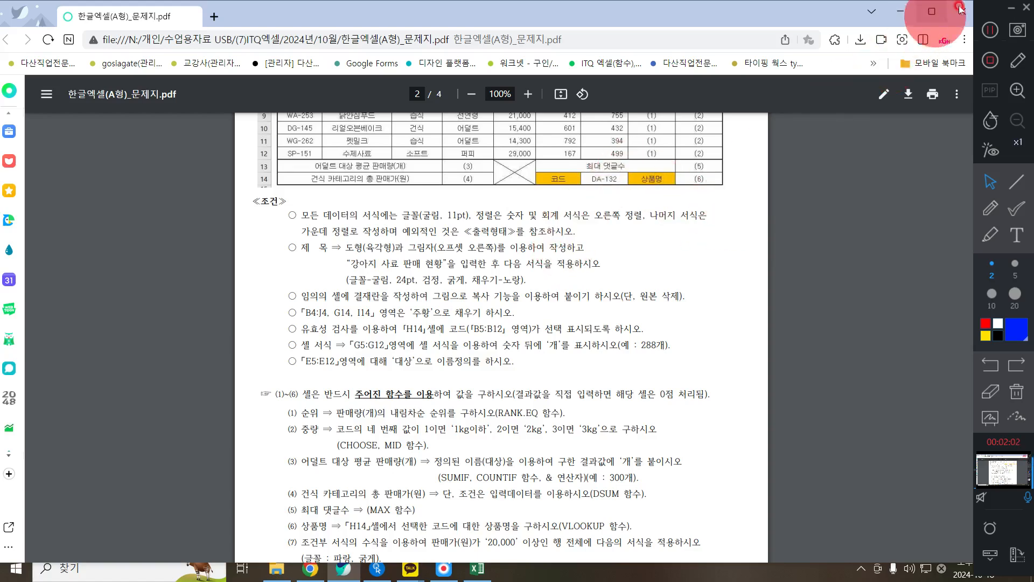
click(901, 10)
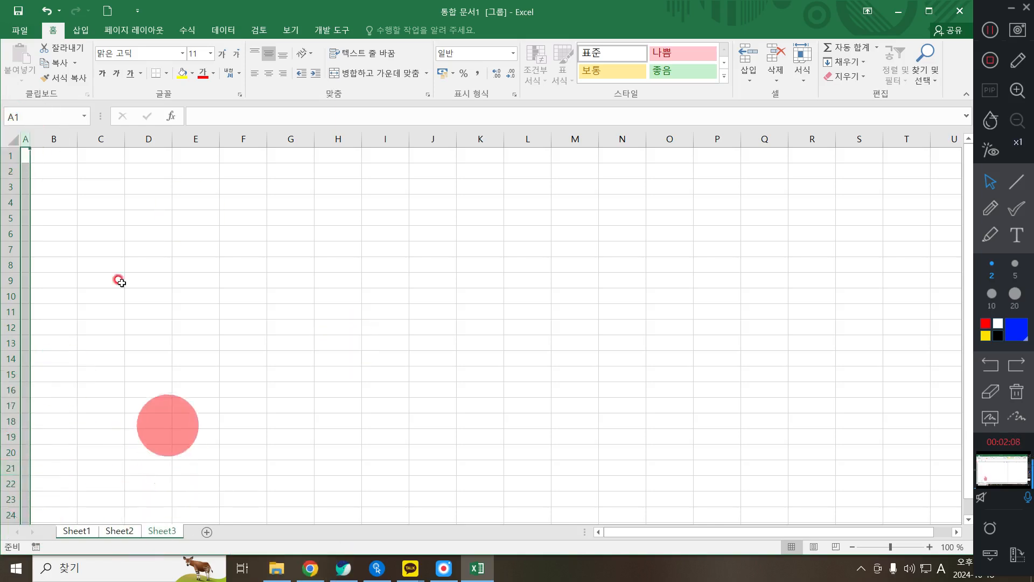
- Select all cells and apply the 굴림 font with centre alignment
click(10, 140)
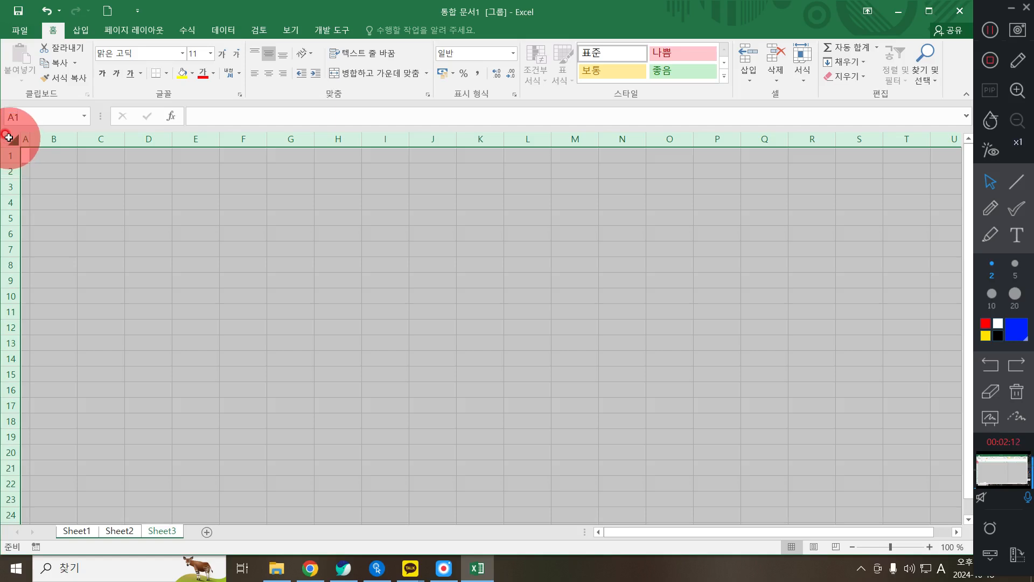
click(133, 49)
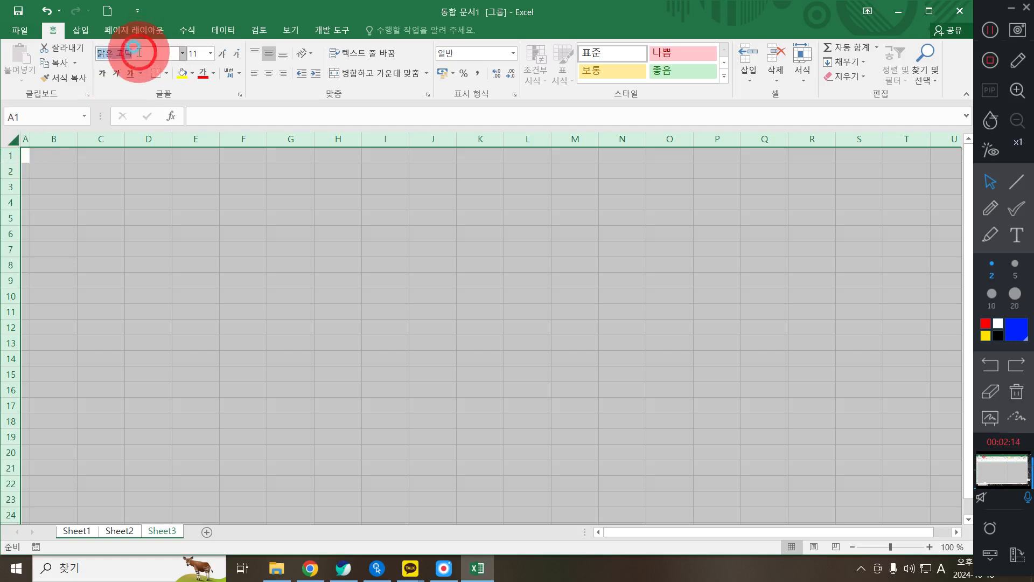
text(RNFFLA)
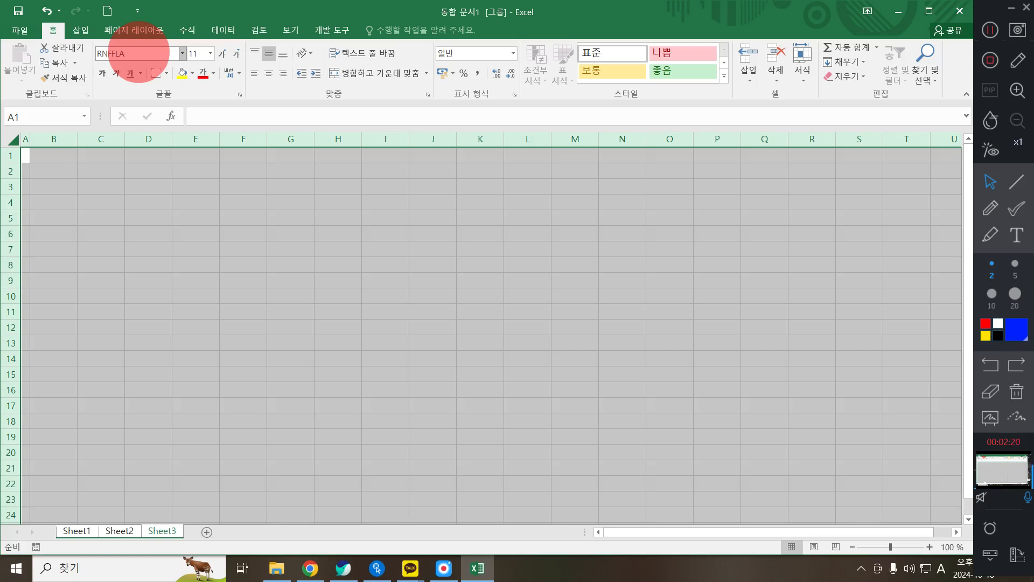
key(BackSpace)
key(BackSpace)
key(BackSpace)
key(BackSpace)
key(BackSpace)
key(BackSpace)
key(Hangul)
text(굴림)
key(Return)
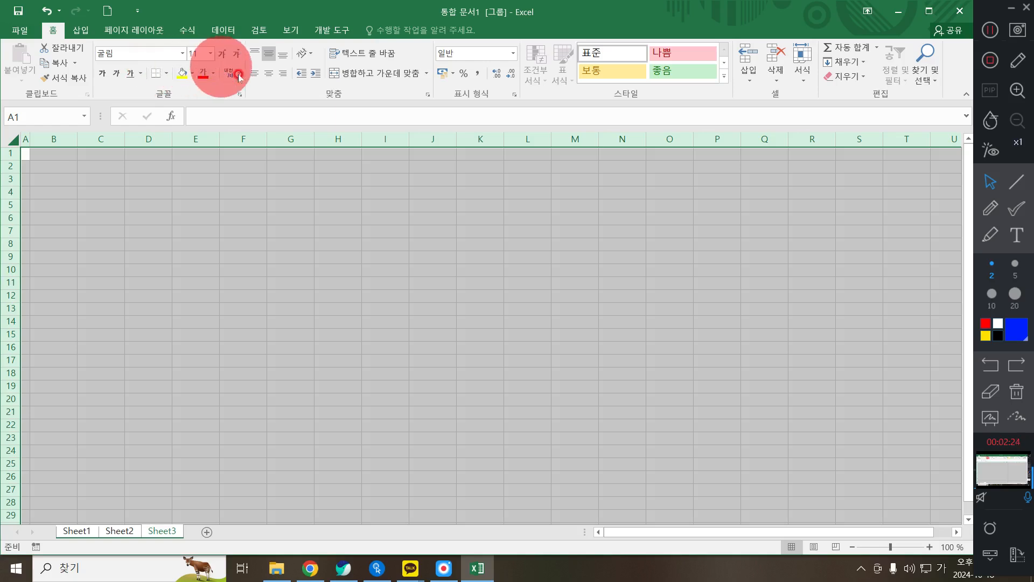
click(271, 76)
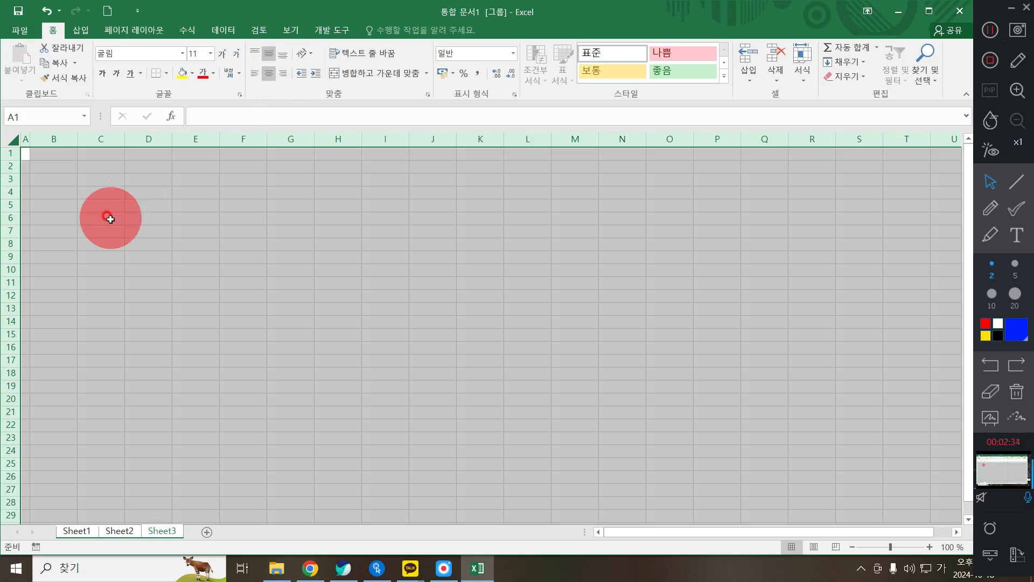
- Rename the sheet tabs to 제1작업, 제2작업 and 제3작업
double_click(160, 533)
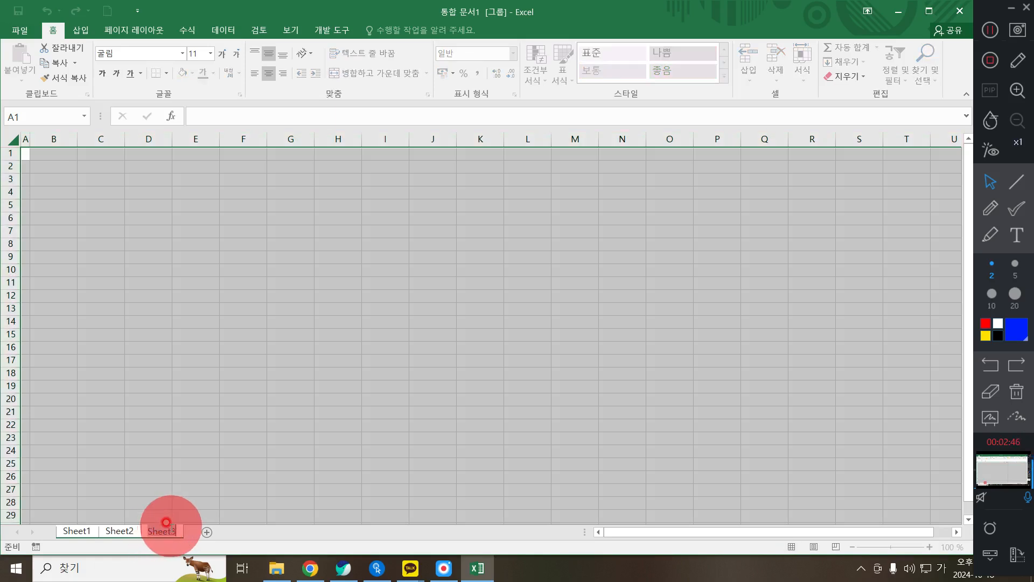
click(163, 527)
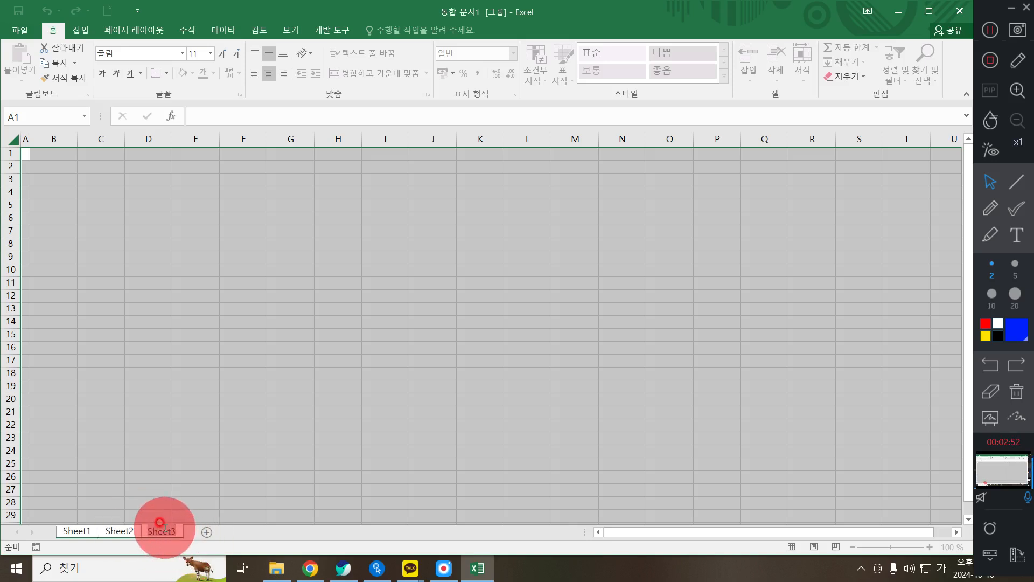
text(제3시)
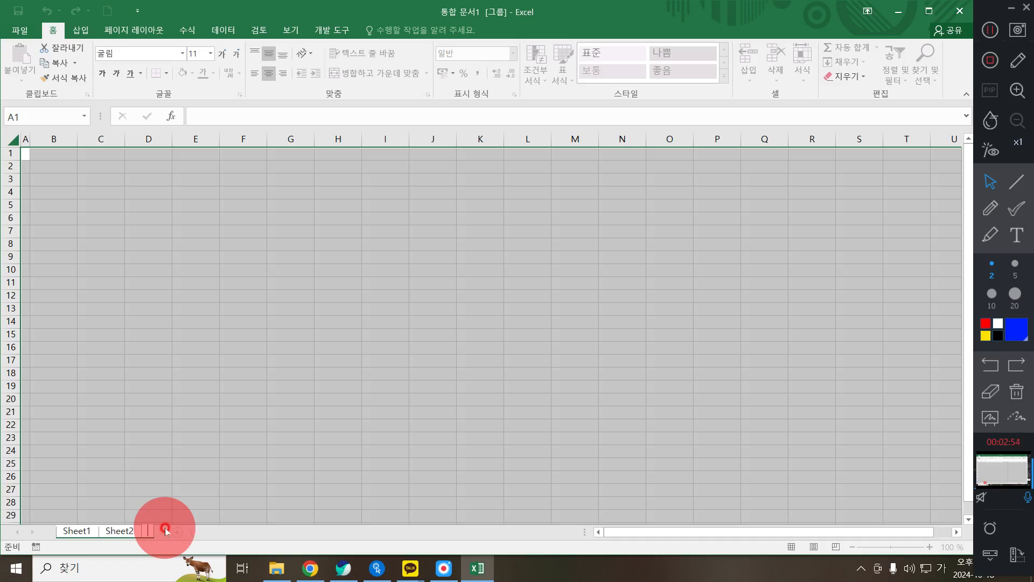
text(업)
key(Return)
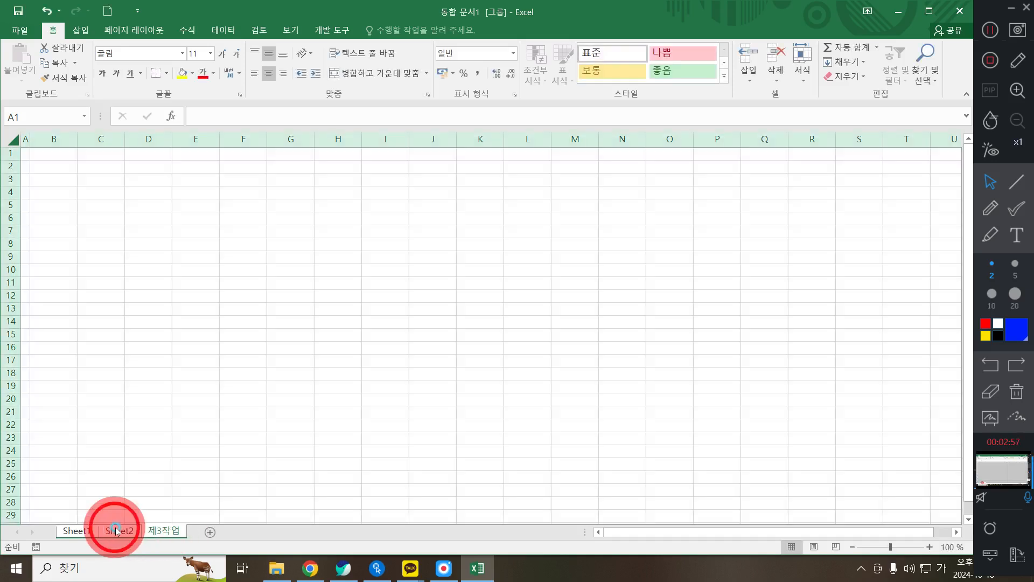
double_click(116, 531)
text(제2작)
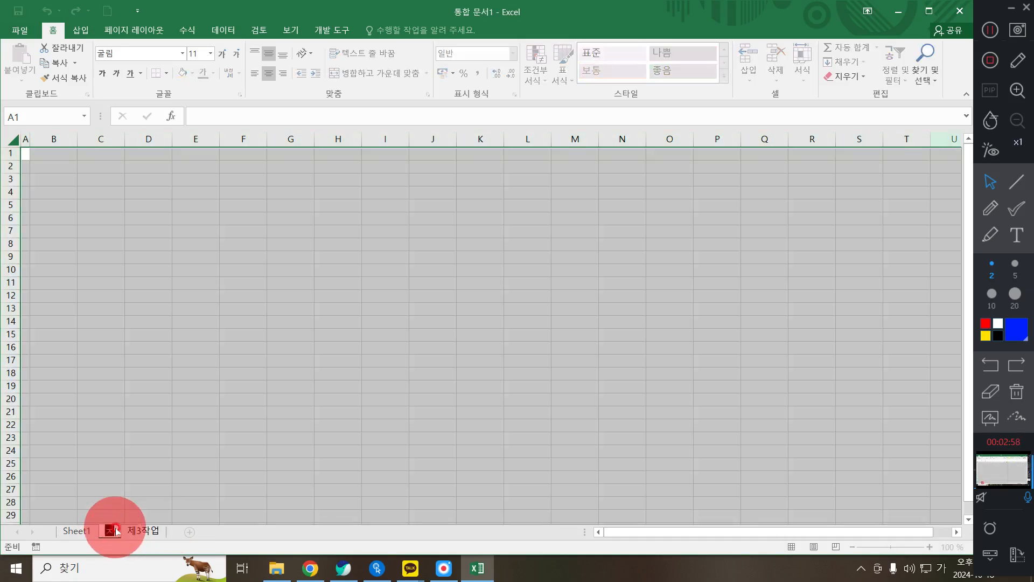
text(업)
key(Return)
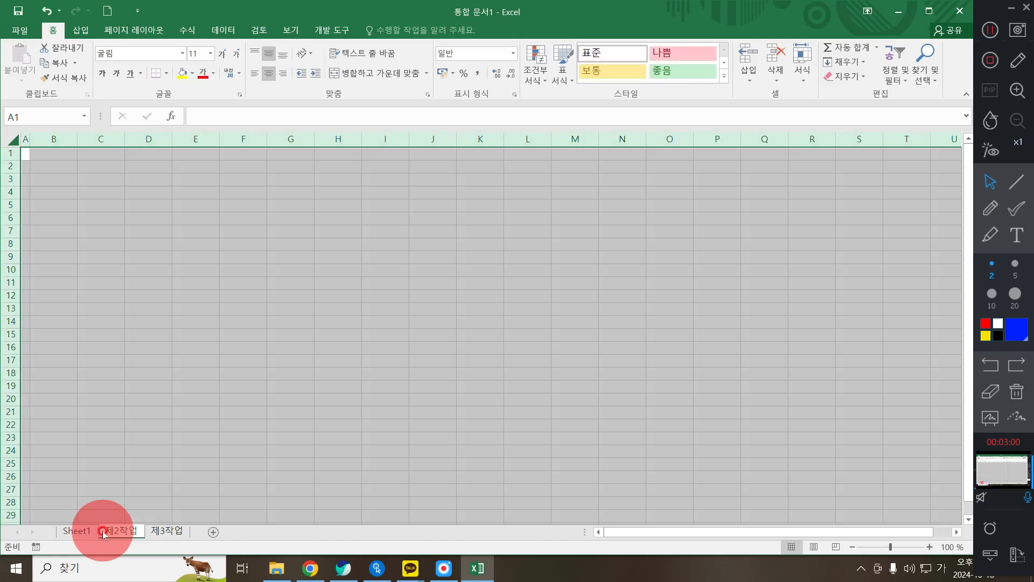
click(80, 525)
text(제1작업)
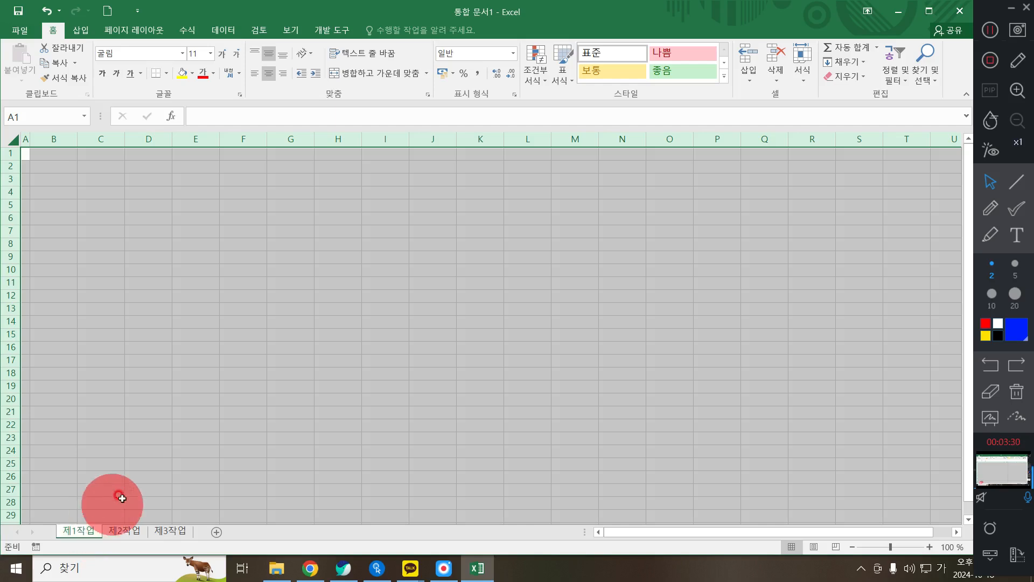
- Set columns B through J to a width of 11
drag(37, 144, 519, 162)
click(478, 283)
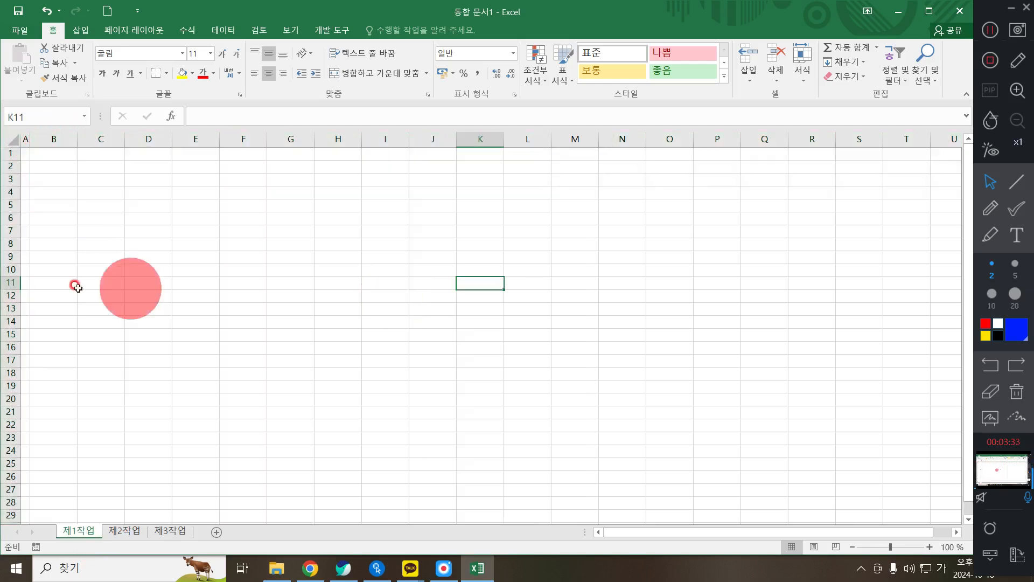
click(54, 134)
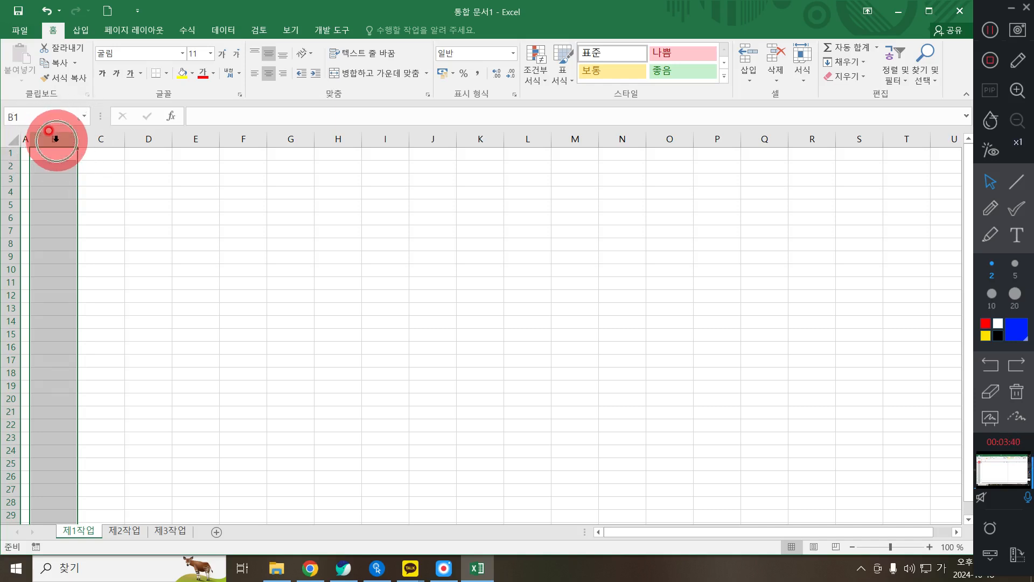
drag(54, 136, 434, 138)
right_click(435, 140)
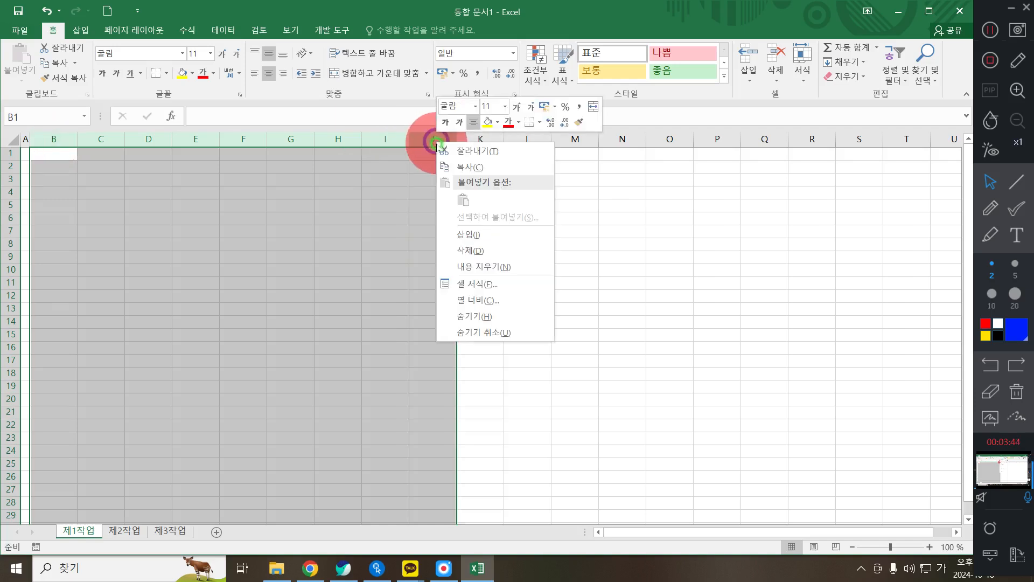
click(494, 305)
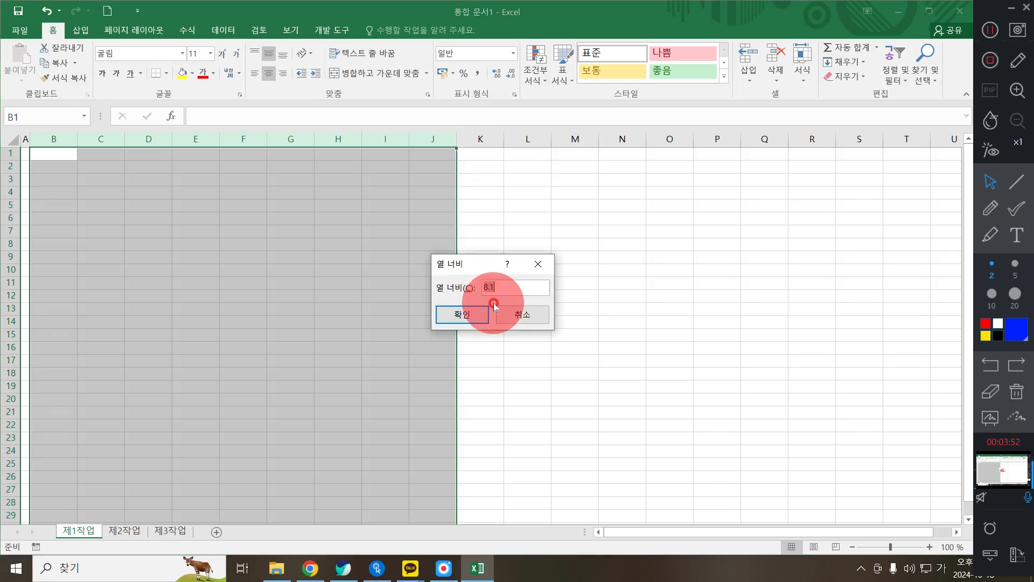
text(11)
click(471, 314)
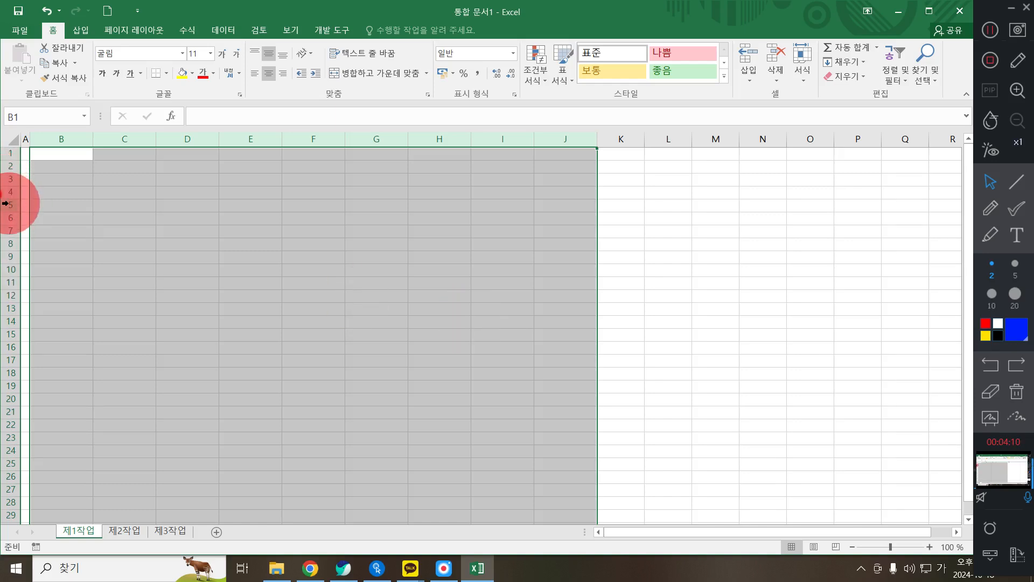
- Set rows 5 to 14 to a height of 18 using 행 높이
drag(9, 203, 1, 323)
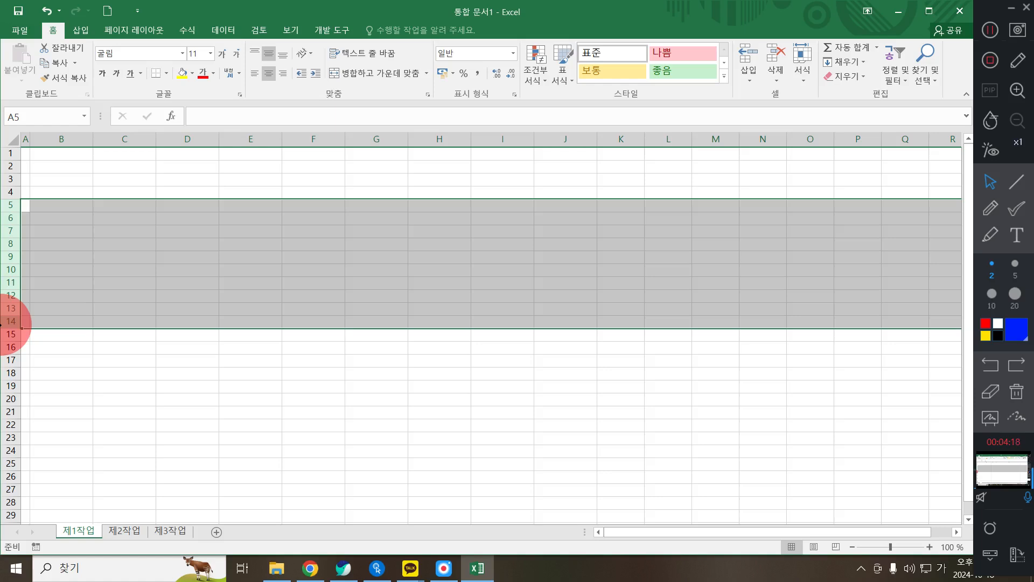
right_click(2, 324)
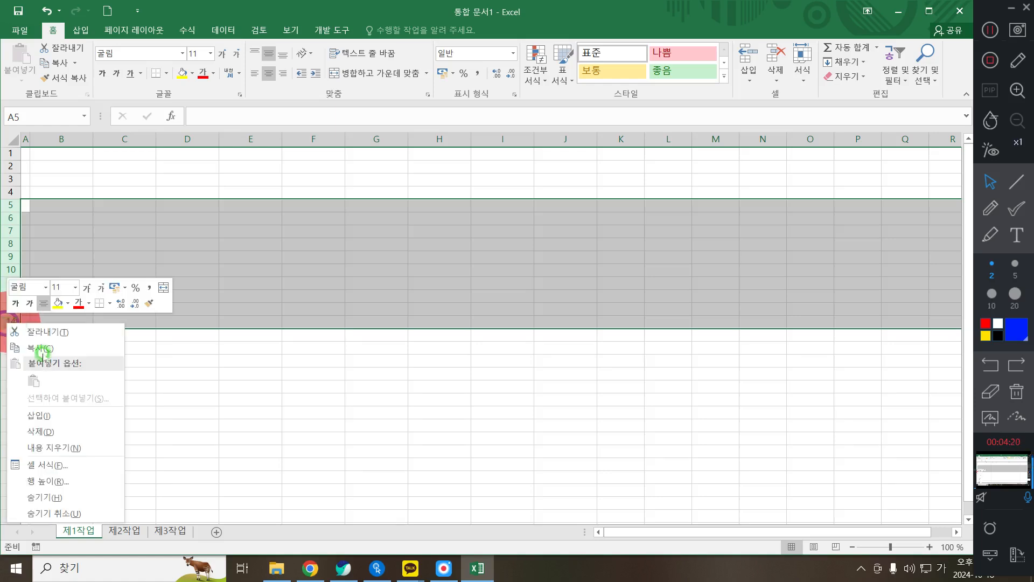
click(38, 487)
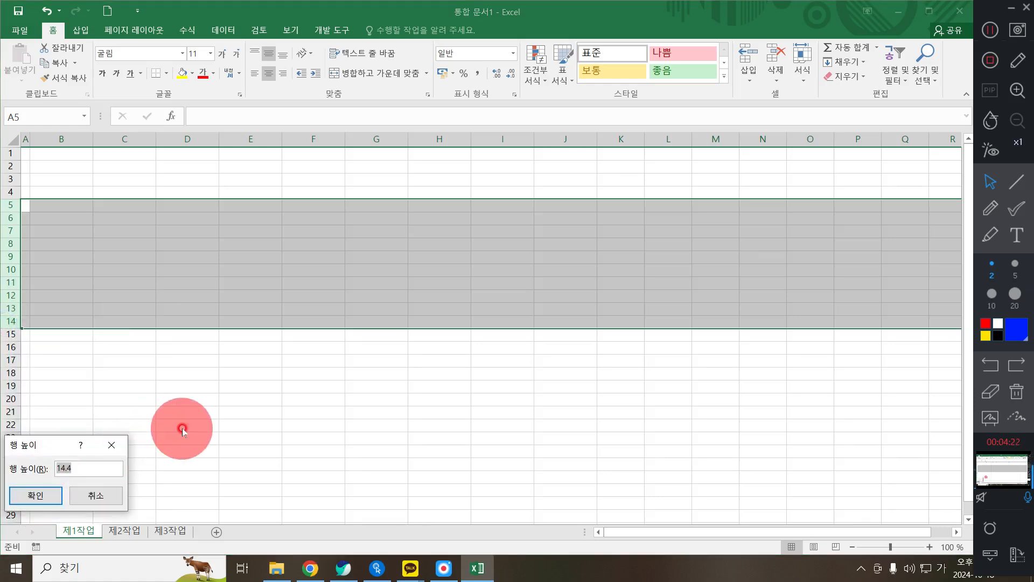
text(18)
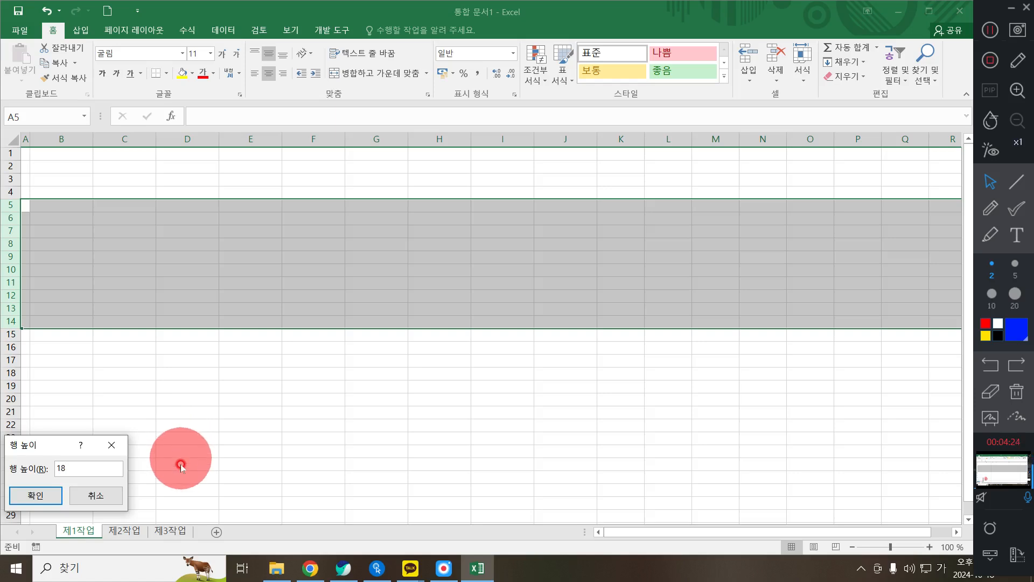
key(Return)
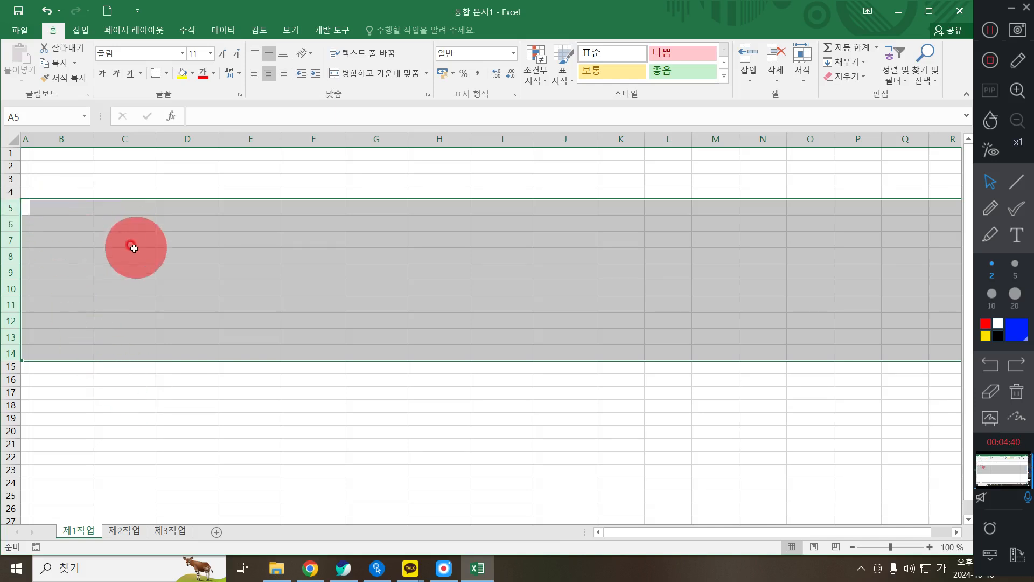
- Apply 모든 테두리 and then 굵은 바깥쪽 테두리 to the range B4:J14
drag(65, 193, 544, 350)
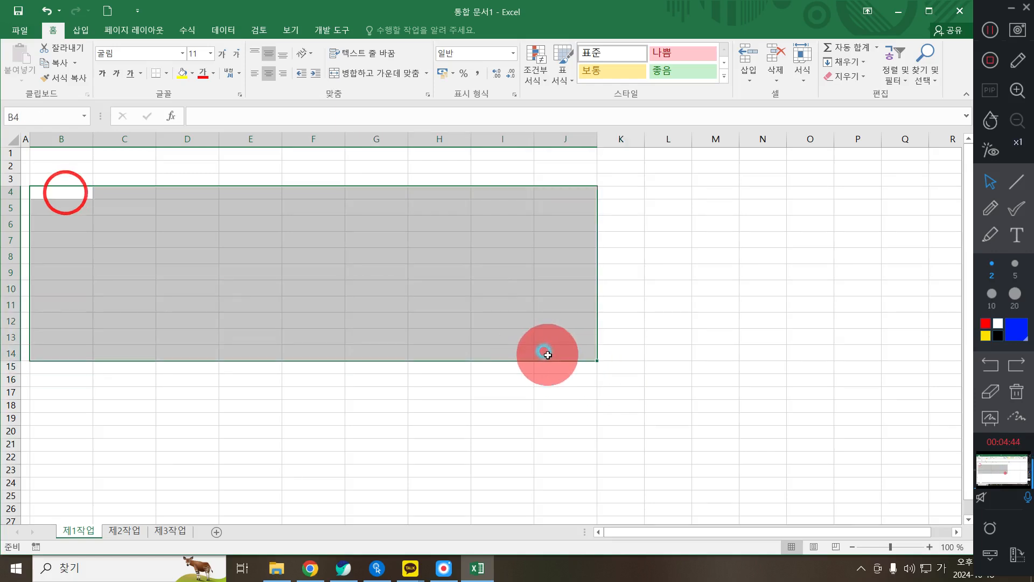
click(165, 74)
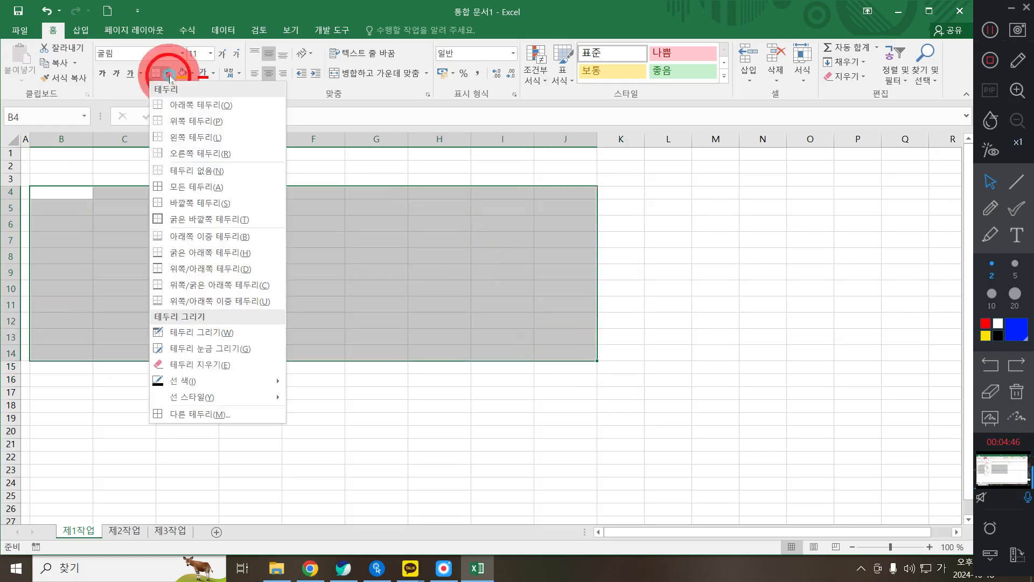
click(189, 188)
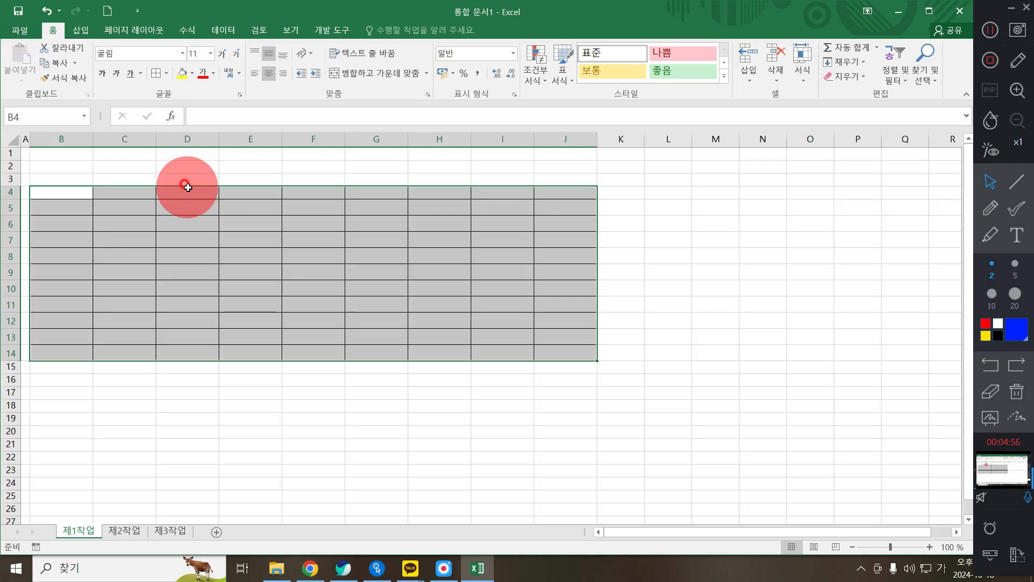
click(167, 72)
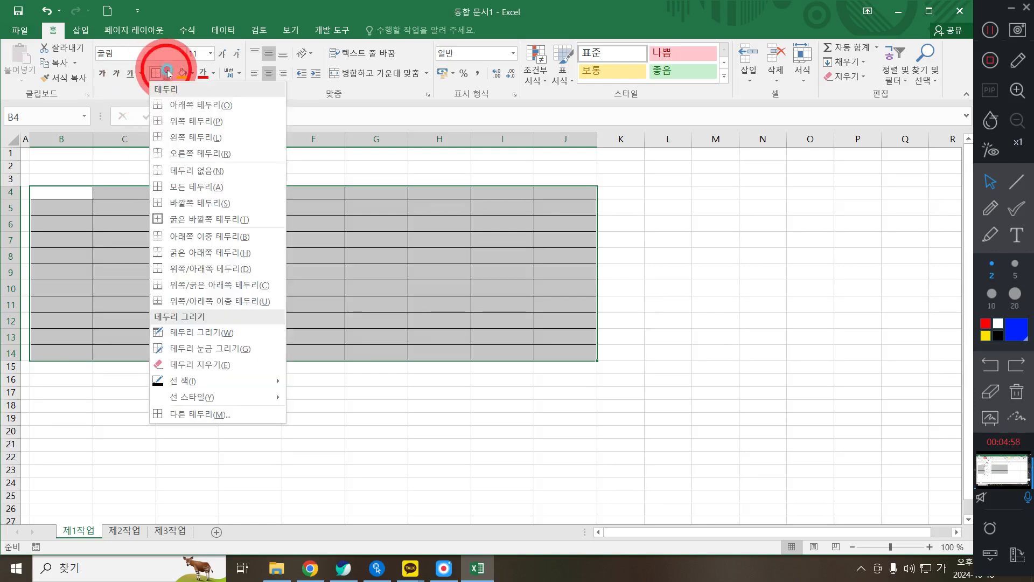
click(186, 219)
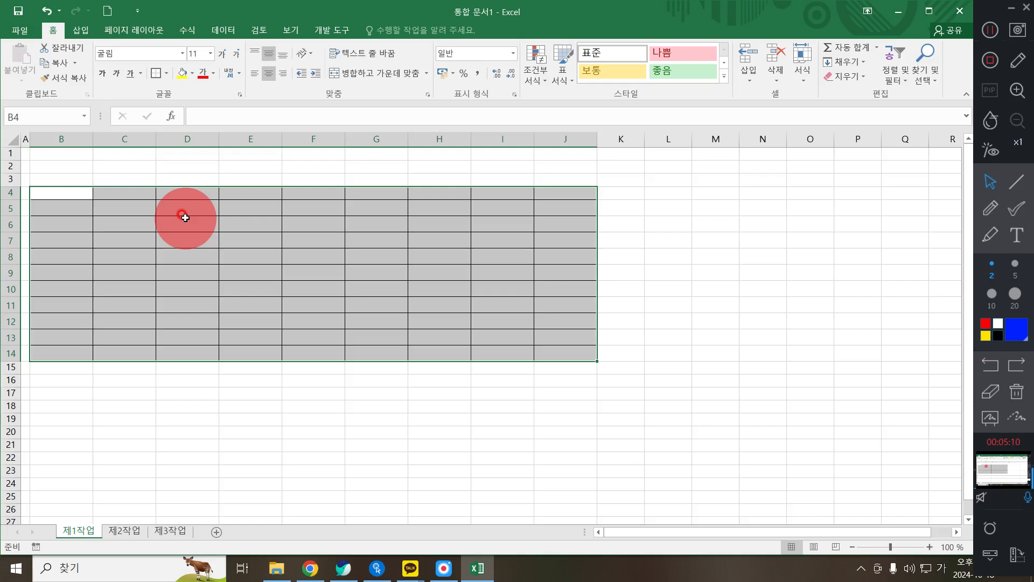
- Put a thick outside border around the header row B4:J4
drag(78, 192, 561, 191)
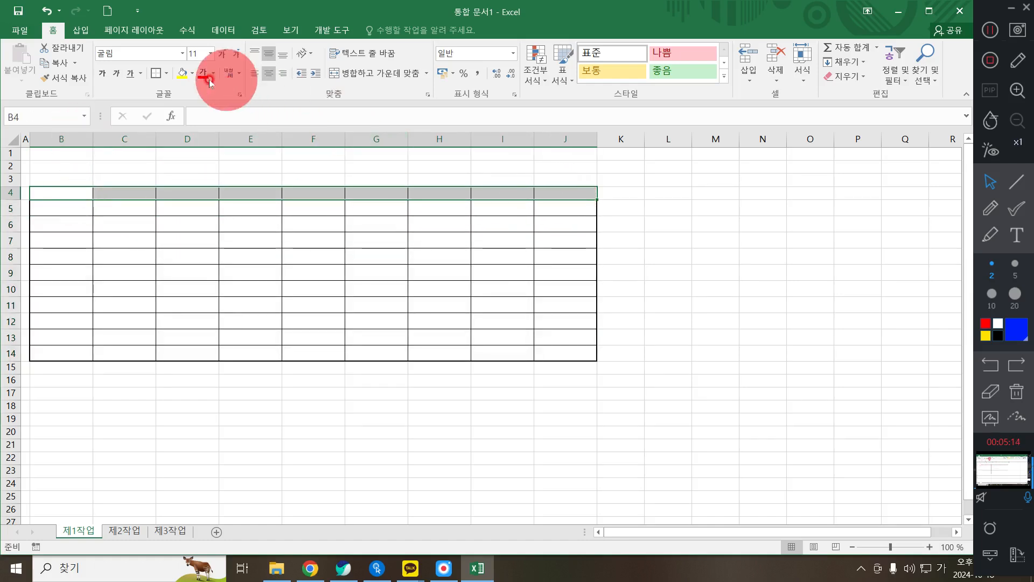
click(169, 73)
click(191, 217)
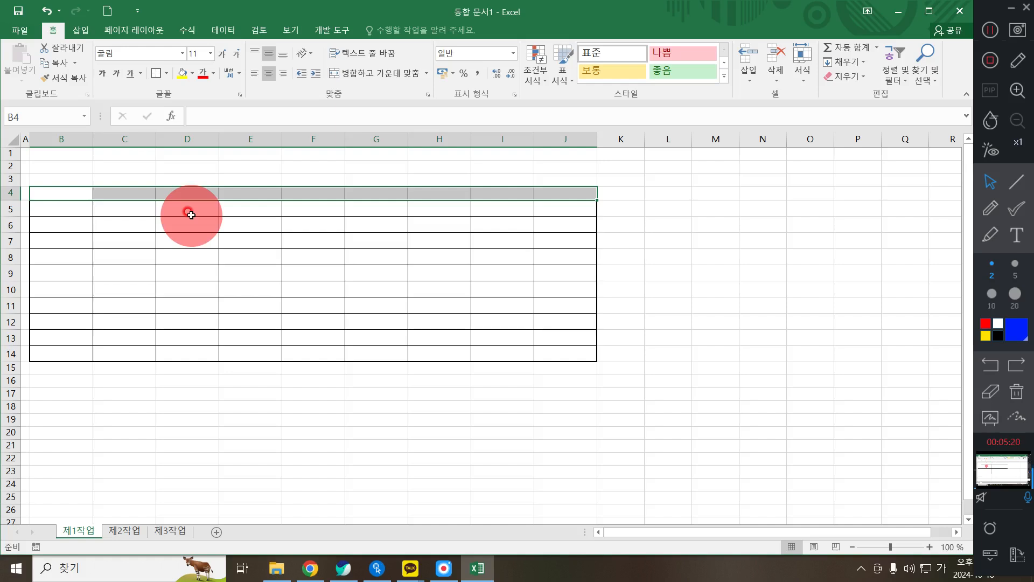
- Put a thick outside border around the bottom rows B13:J14
drag(61, 340, 568, 354)
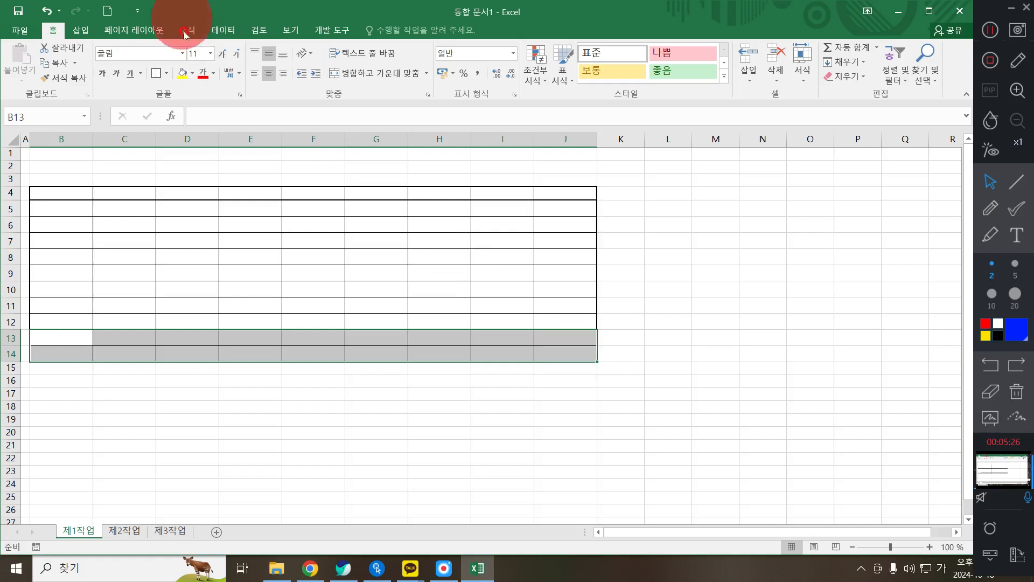
click(166, 73)
click(199, 218)
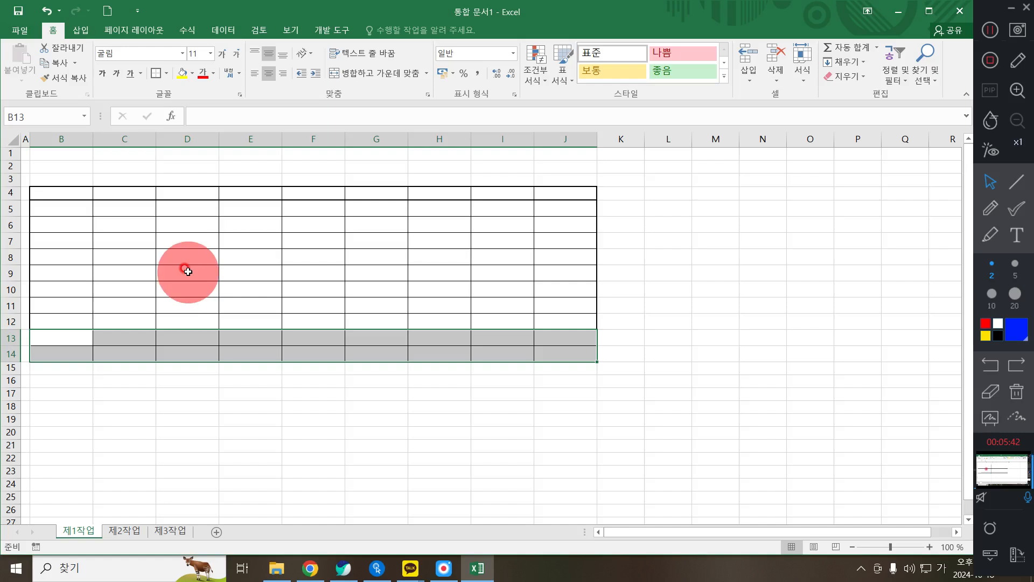
scroll(188, 272, up, 2)
scroll(188, 272, down, 1)
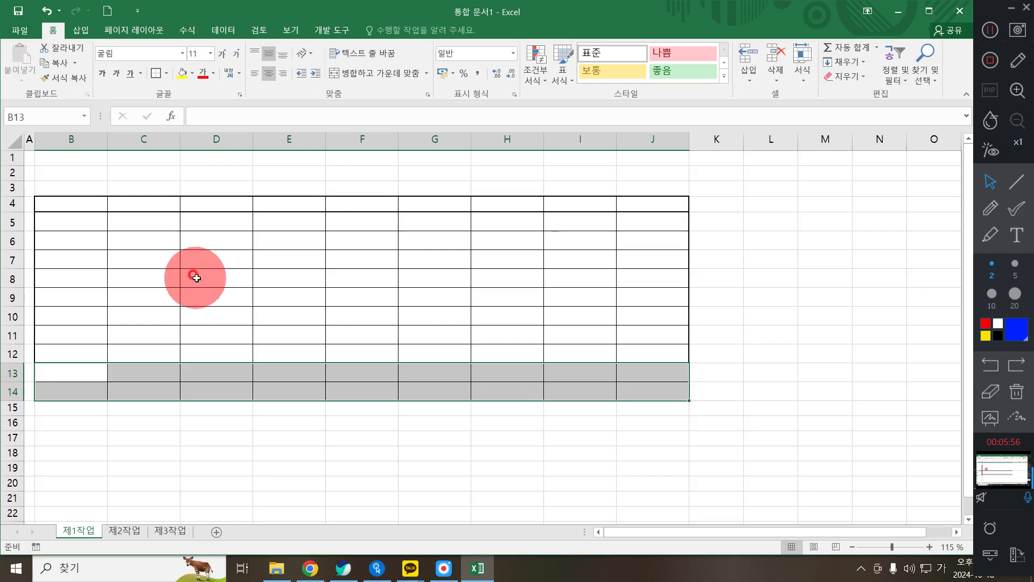
- Merge and centre B13:D13, B14:D14, F13:F14 and G13:I13 together
click(95, 369)
drag(95, 369, 214, 374)
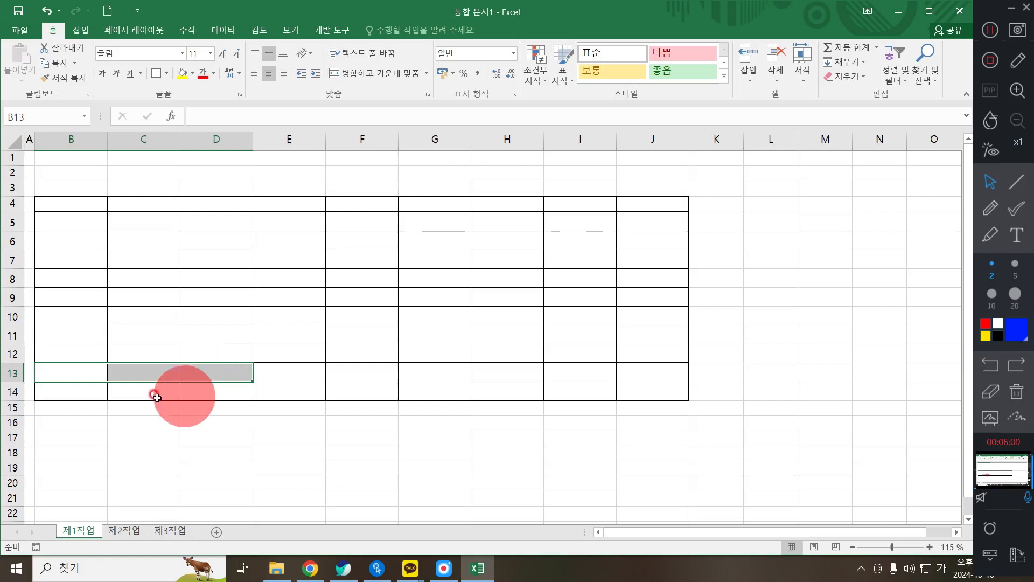
ctrl+click(54, 390)
drag(127, 384, 221, 389)
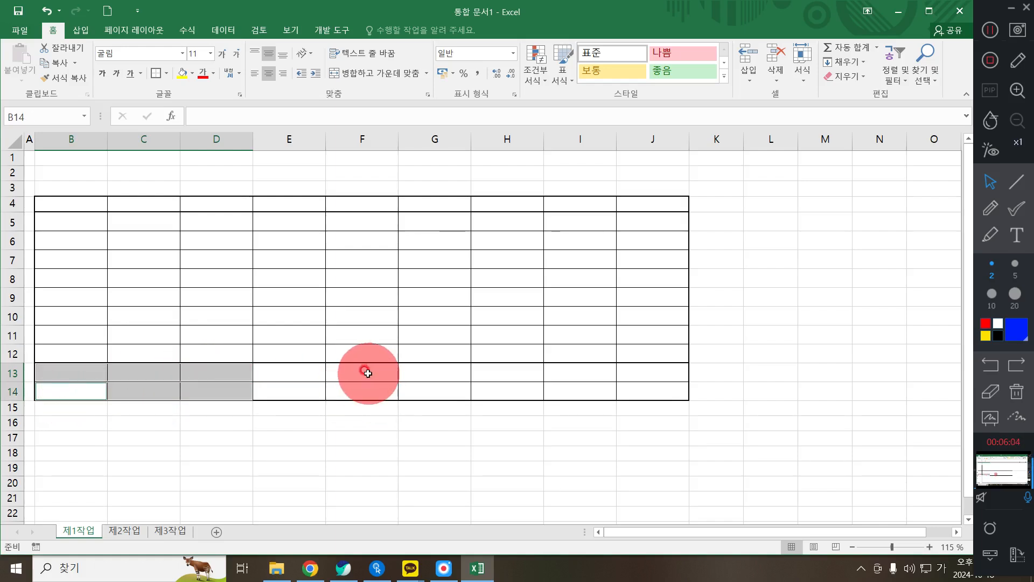
drag(365, 372, 369, 389)
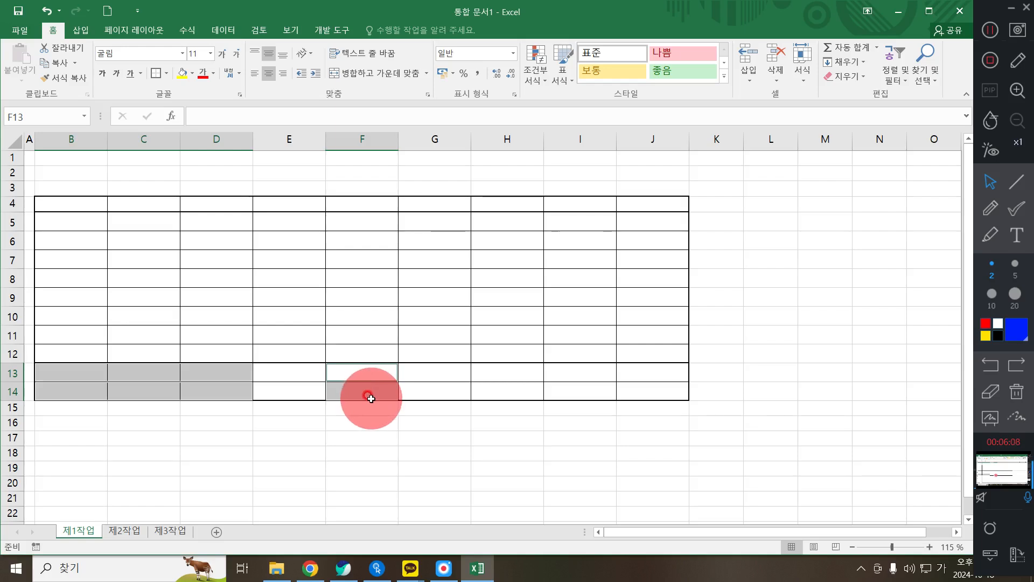
drag(429, 374, 555, 372)
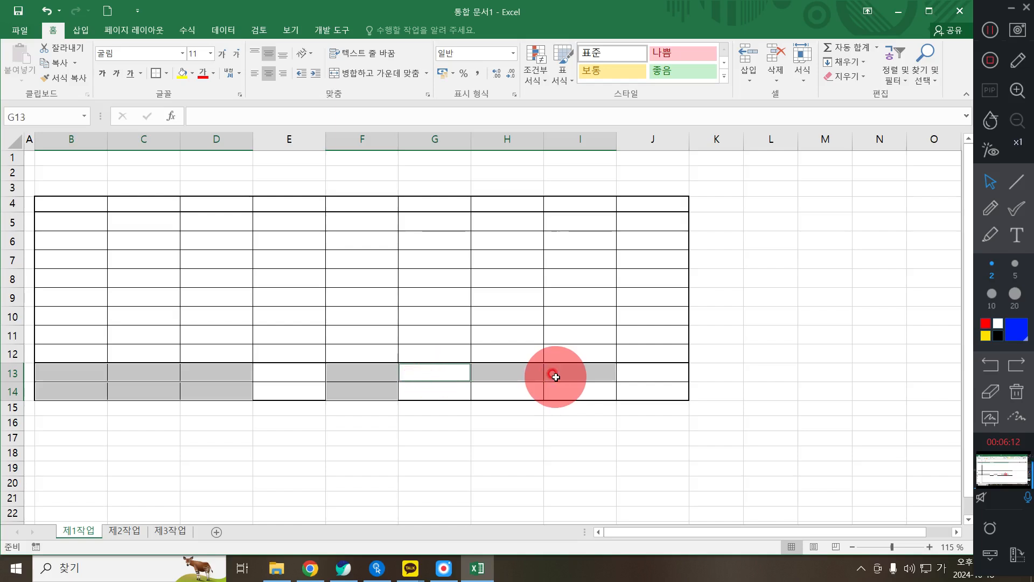
click(372, 74)
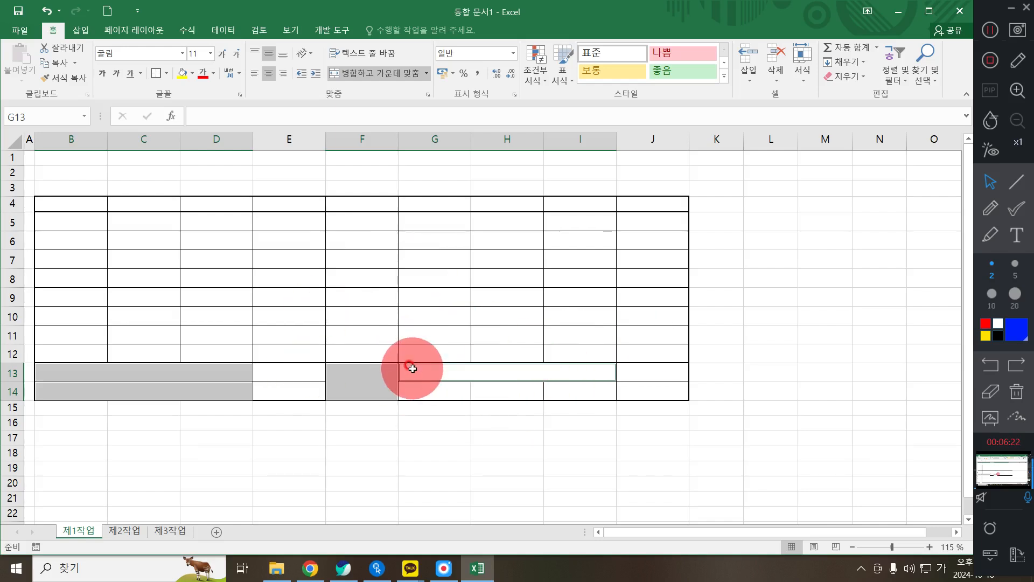
- Select the merged cell F13:F14
click(318, 435)
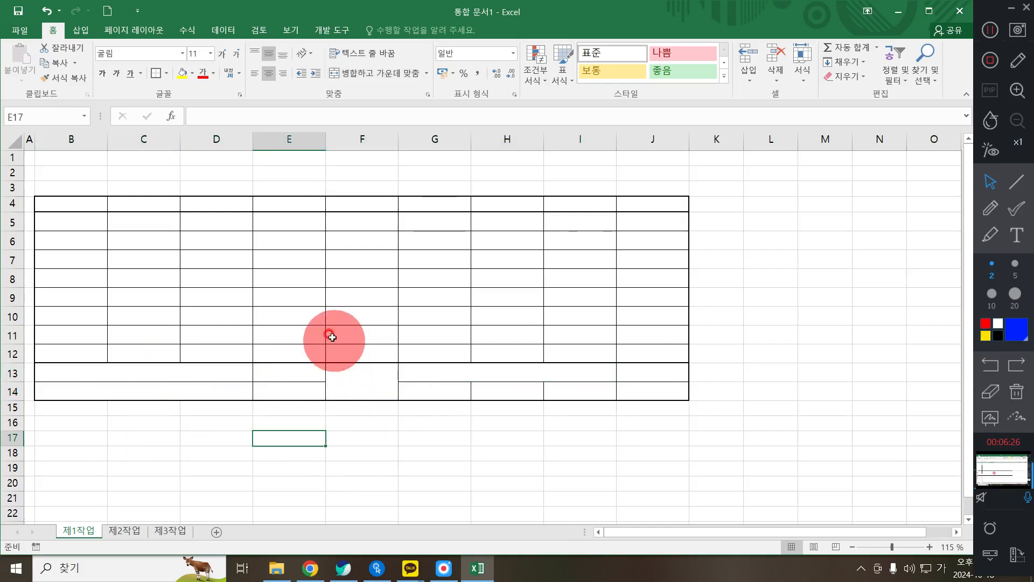
click(341, 369)
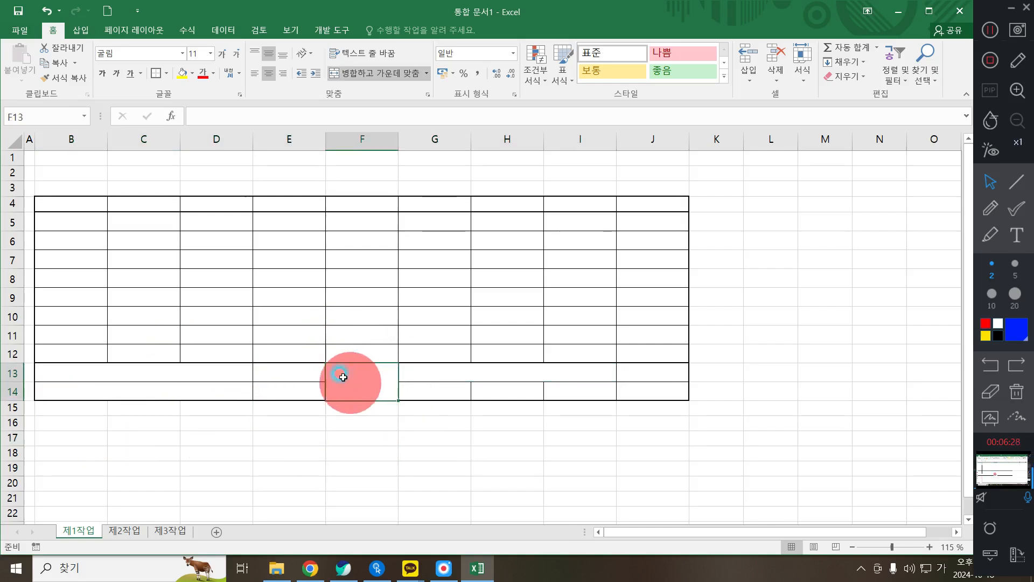
click(365, 430)
click(341, 379)
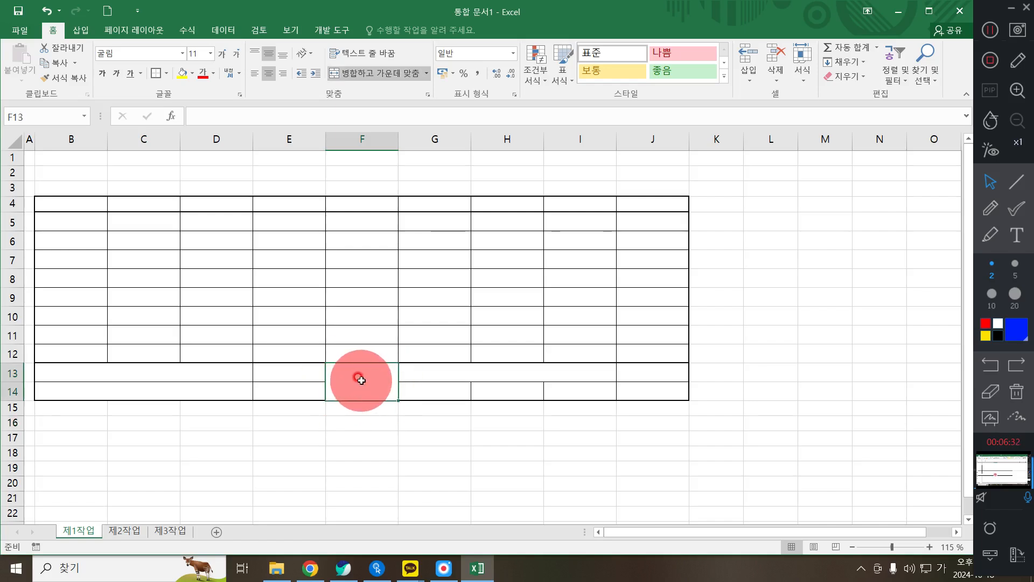
- Give merged cell F13:F14 both diagonal borders in 셀 서식 to form an X
right_click(362, 380)
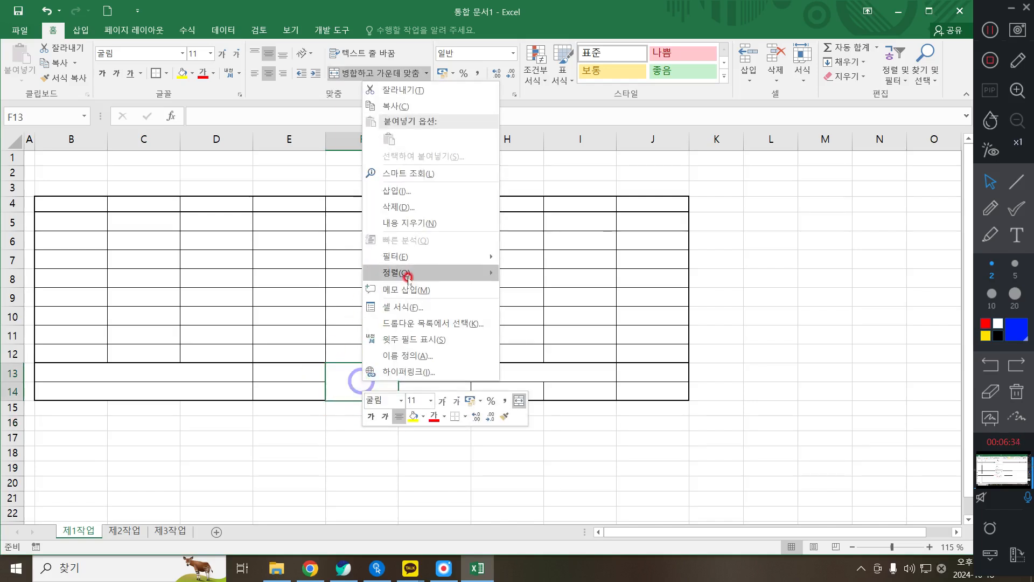
click(417, 314)
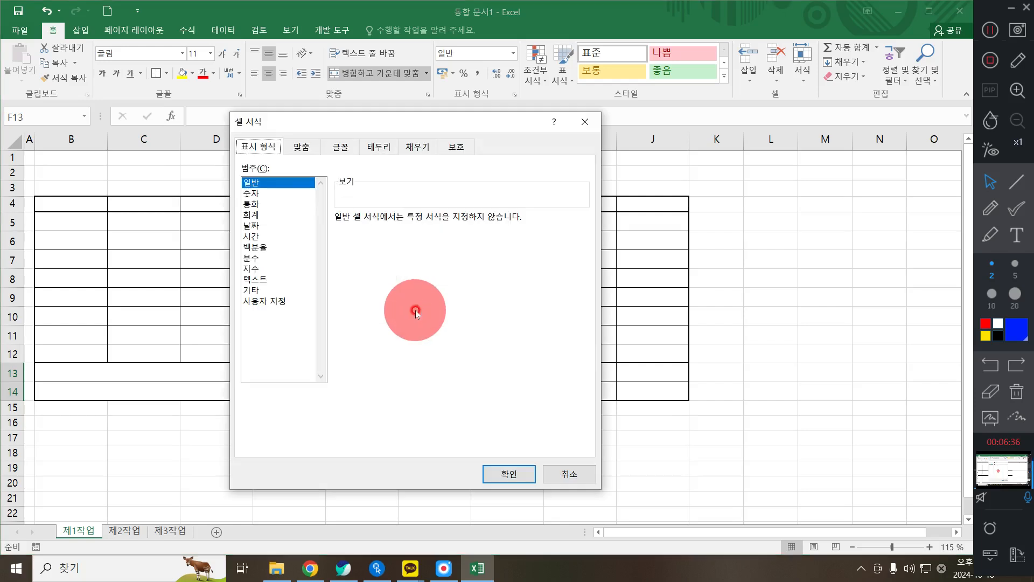
mouse_move(267, 121)
mouse_down()
mouse_move(358, 93)
mouse_move(286, 101)
mouse_move(263, 115)
mouse_up()
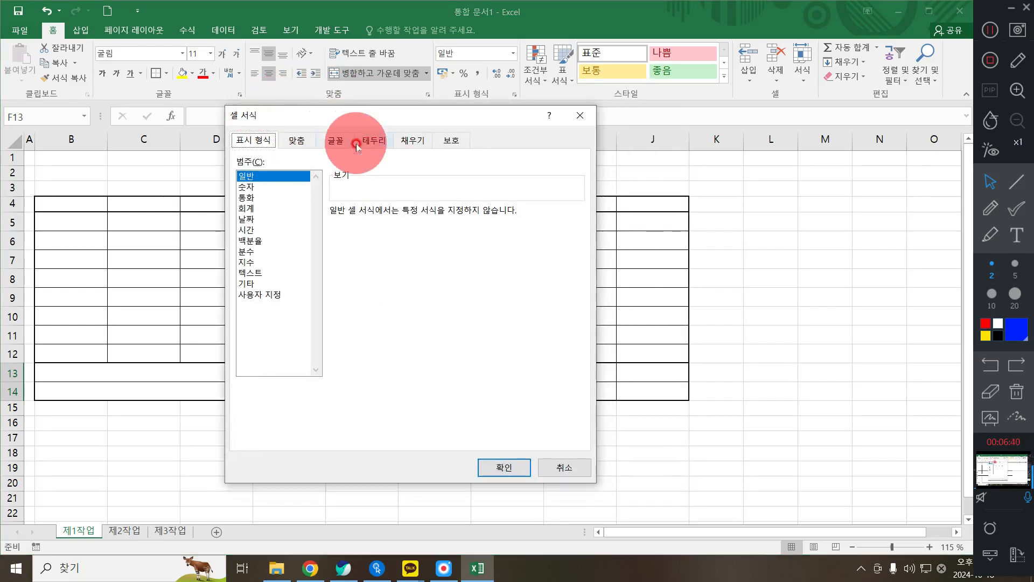
click(375, 141)
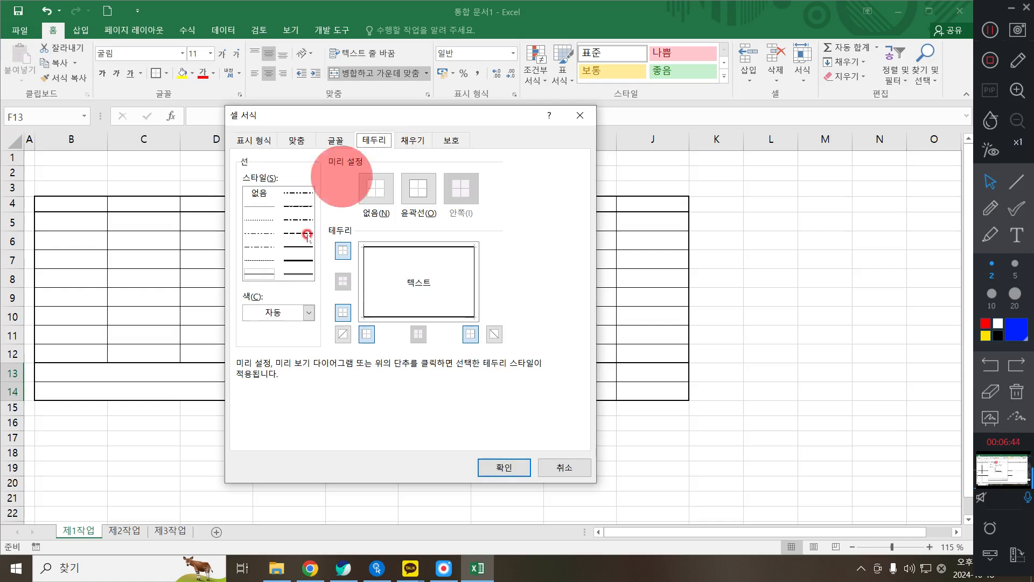
click(343, 336)
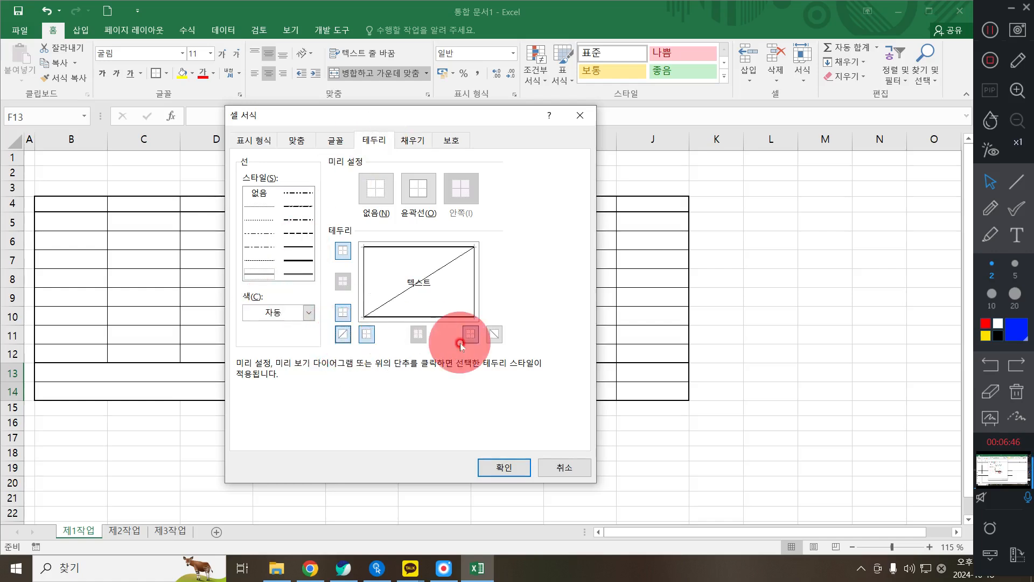
click(494, 335)
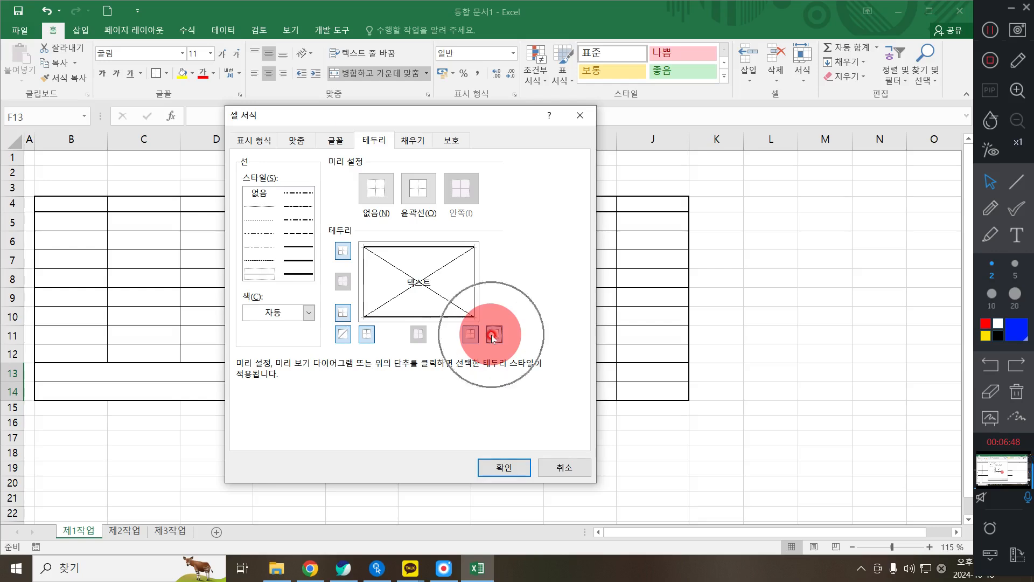
click(512, 465)
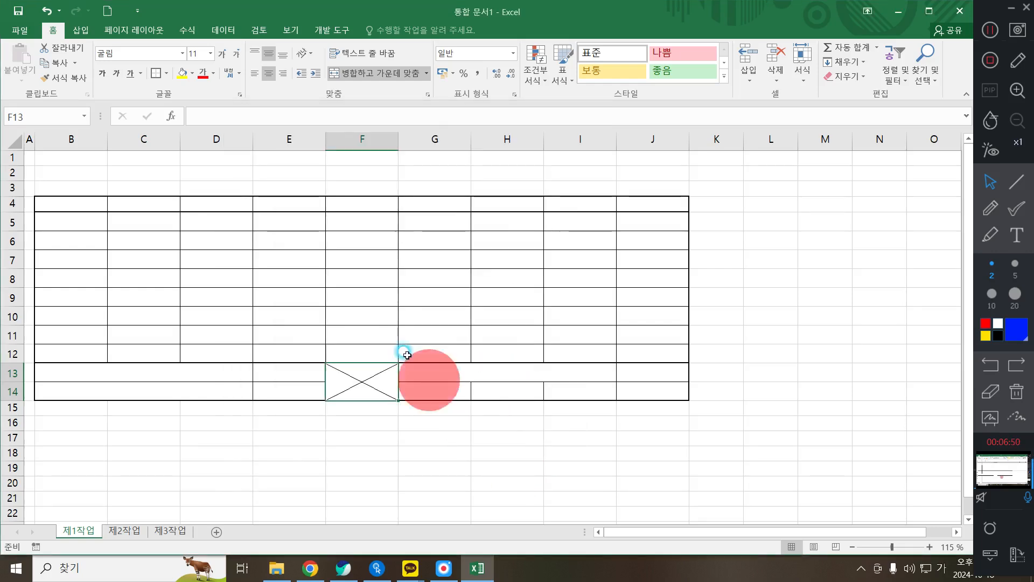
click(313, 278)
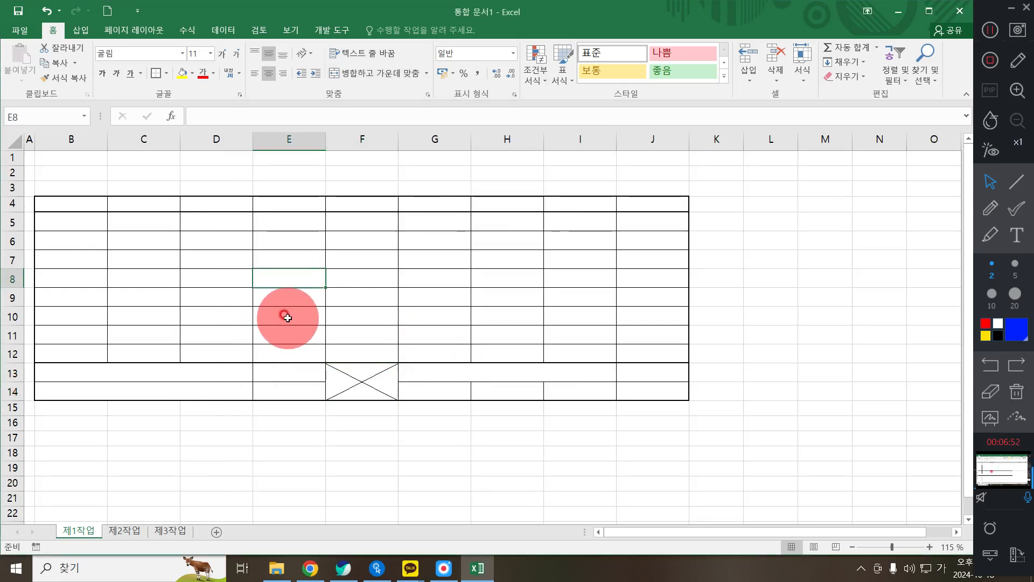
- Type headers 코드, 상품명, 카테고리 and 대상 into B4:E4
click(59, 204)
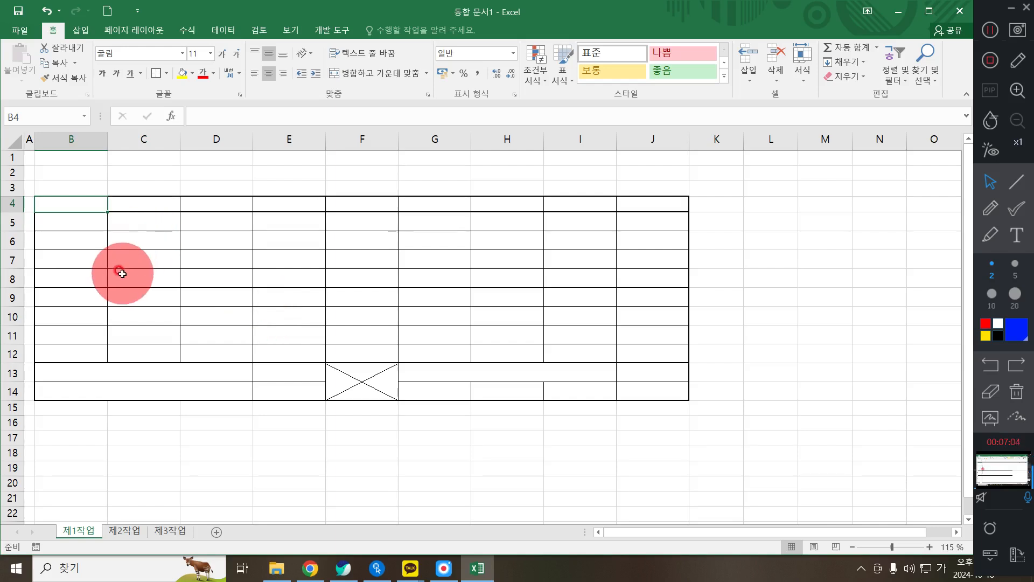
scroll(114, 265, up, 1)
text(ㄱ)
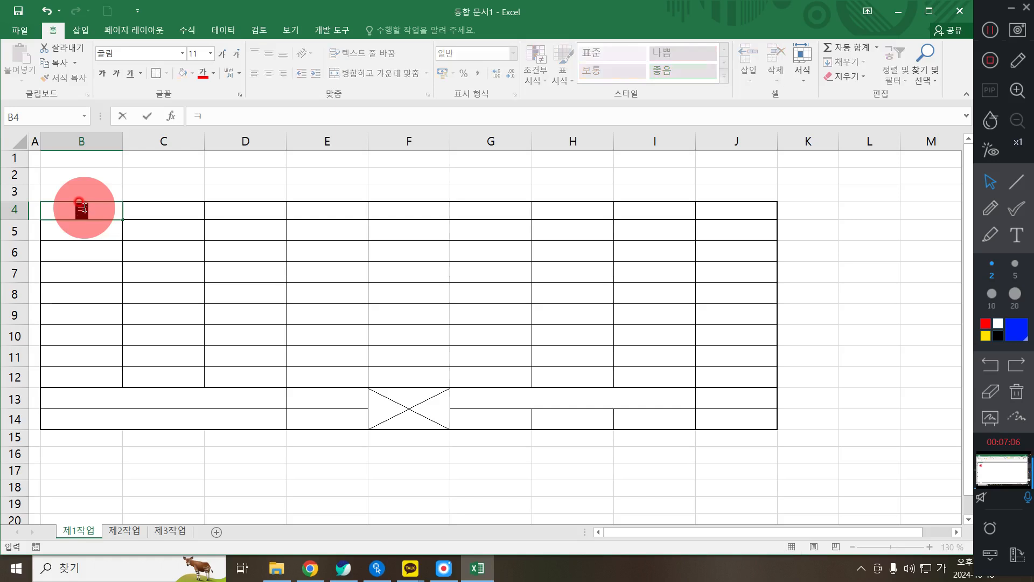
text(드)
key(Tab)
text(상품며)
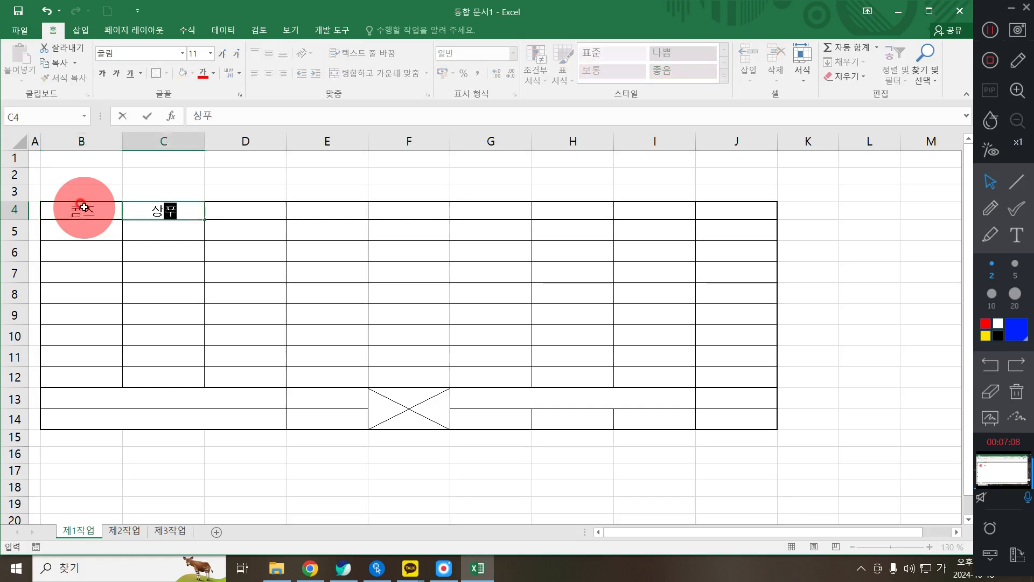
text(ㅇ)
key(Tab)
text(카텍)
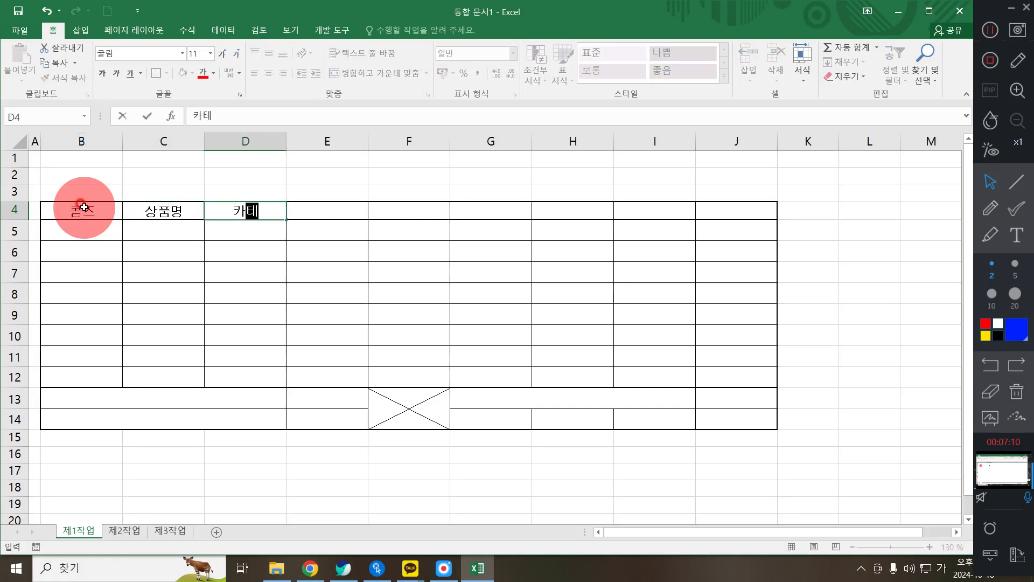
text(ㅗ리)
key(Tab)
text(3매자)
key(BackSpace)
key(BackSpace)
key(BackSpace)
text(대상)
key(Tab)
- Type headers 판매가(원), 댓글수, 판매량(개), 순위 and 중량 into F4:J4, with (원) and (개) on second lines
text(판매가)
key(alt+Return)
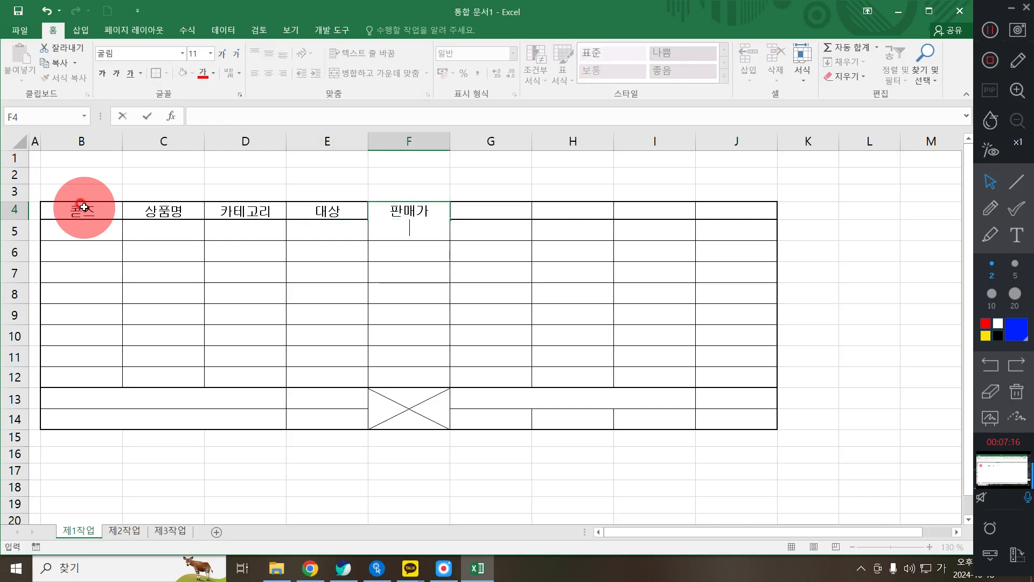
text((원))
key(Tab)
text(댓글수)
key(Tab)
text(판매량)
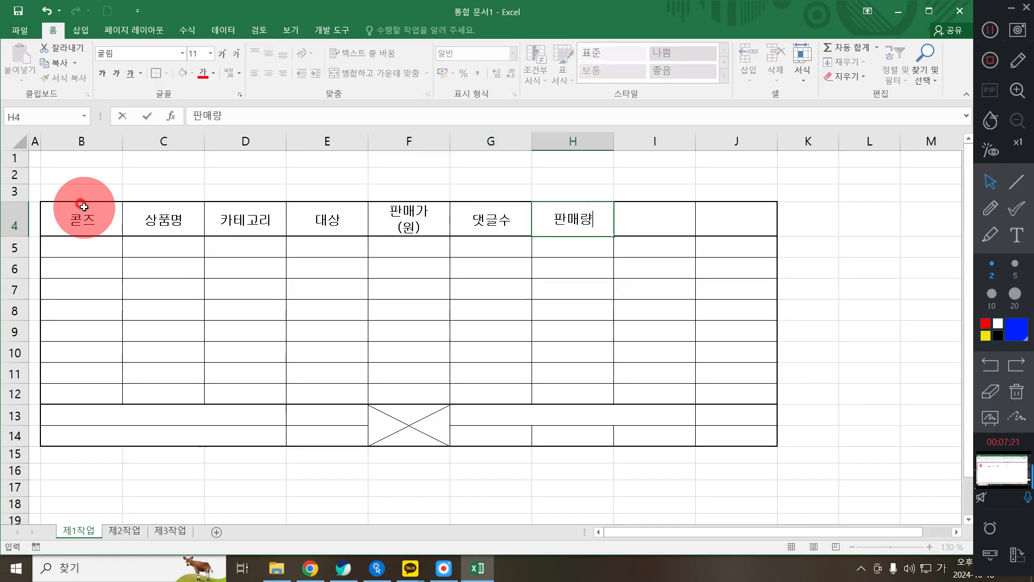
key(alt+Return)
text((개))
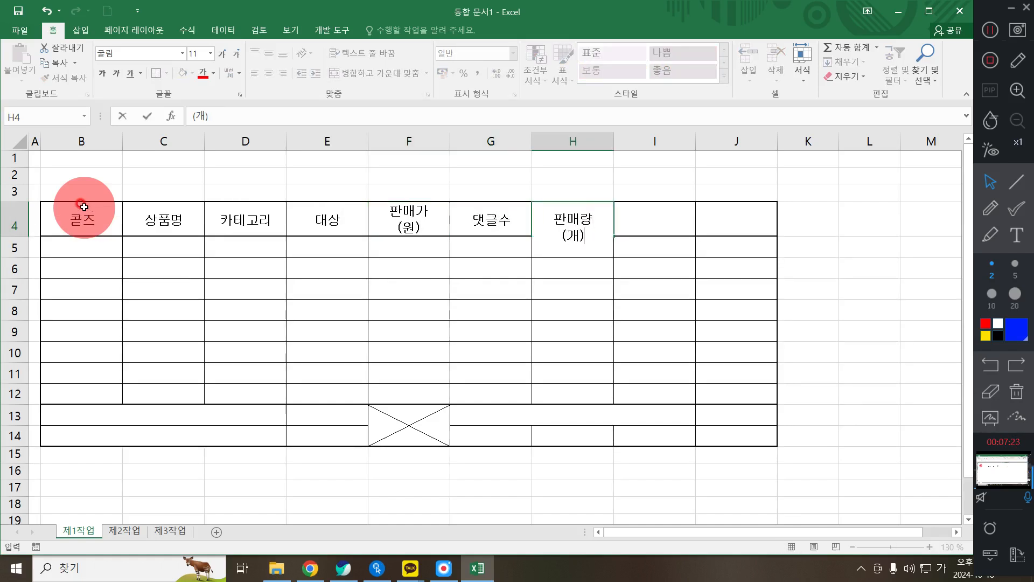
key(Tab)
text(순위)
key(Tab)
text(준ㅇ)
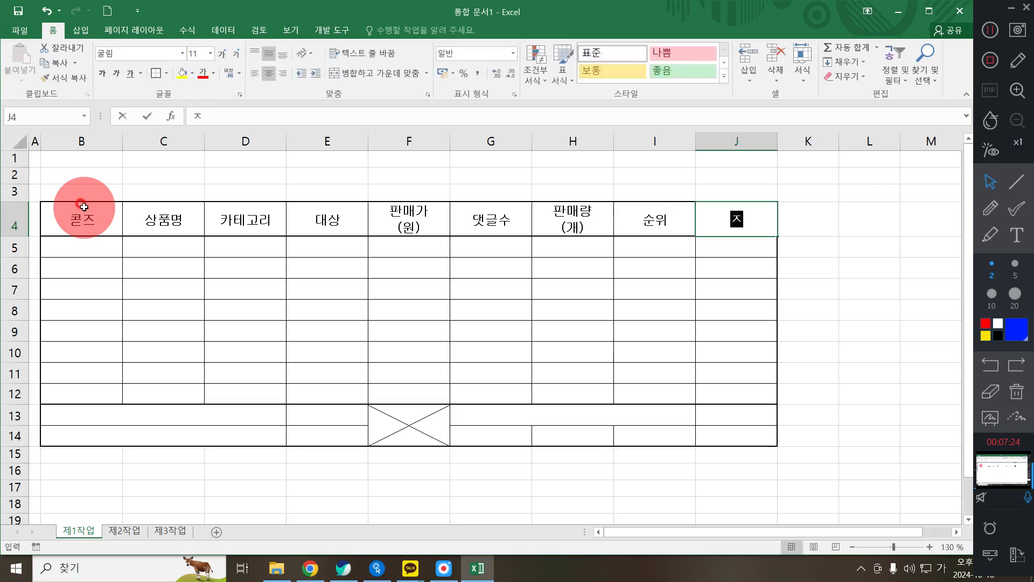
key(BackSpace)
key(BackSpace)
text(중량)
key(Tab)
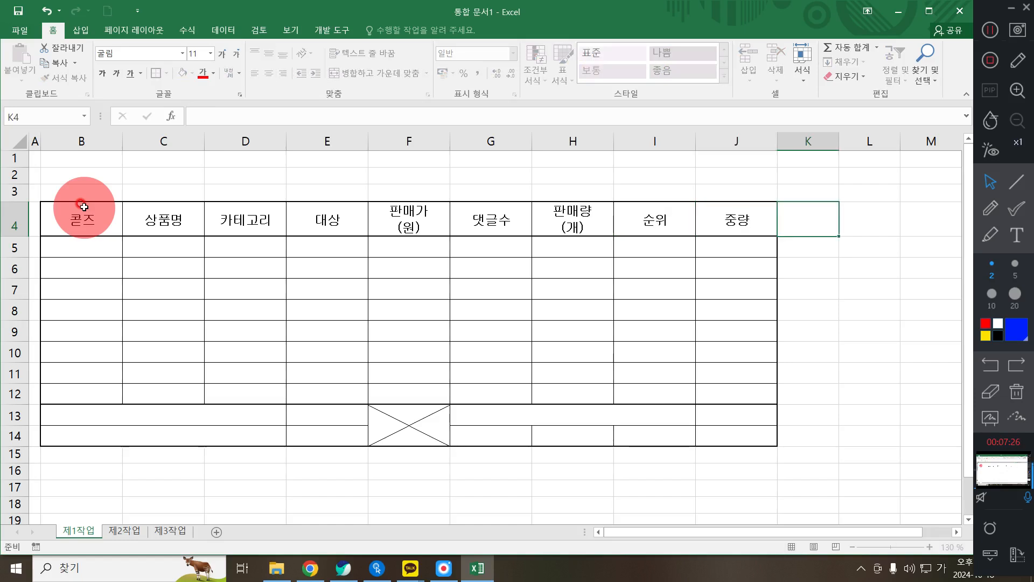
- Enter codes DA-132, SP-123, SG-343 and DA-251 in B5:B8
key(Down)
key(Left)
key(Left)
key(Left)
key(Left)
key(Left)
key(Left)
key(Left)
key(Left)
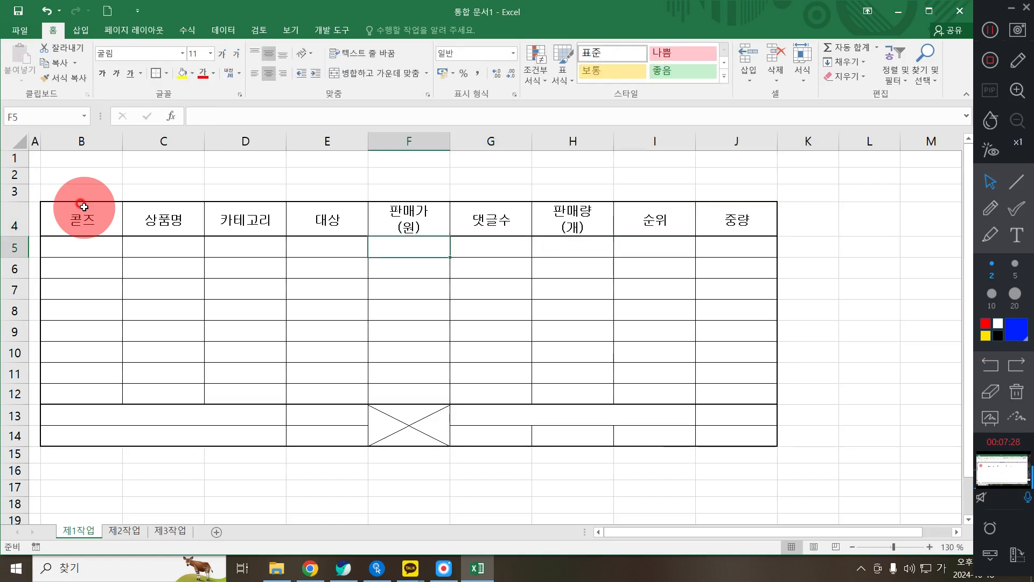
key(Left)
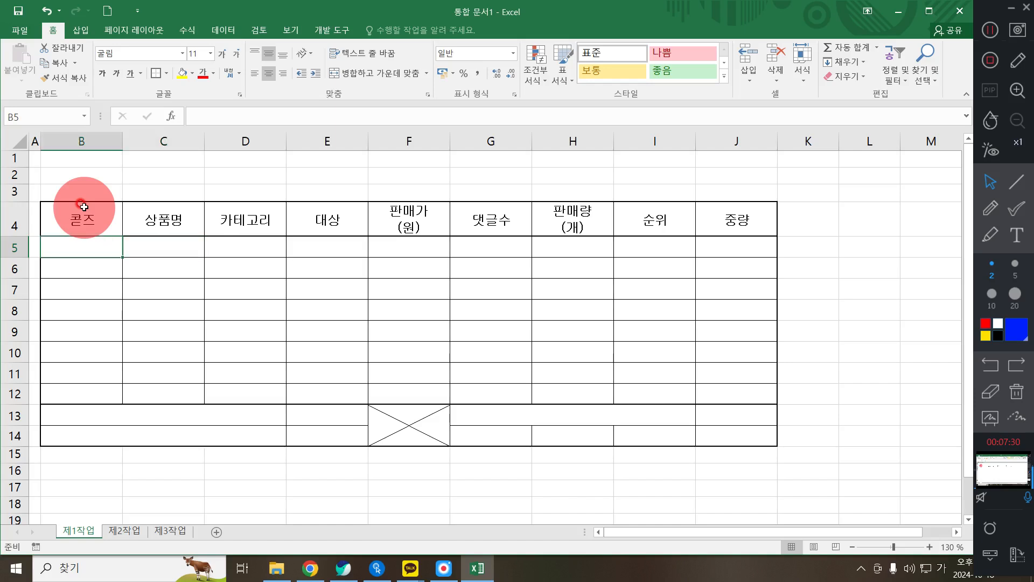
key(Down)
key(BackSpace)
key(Up)
text(ㅇ)
key(BackSpace)
key(Hangul)
text(DA)
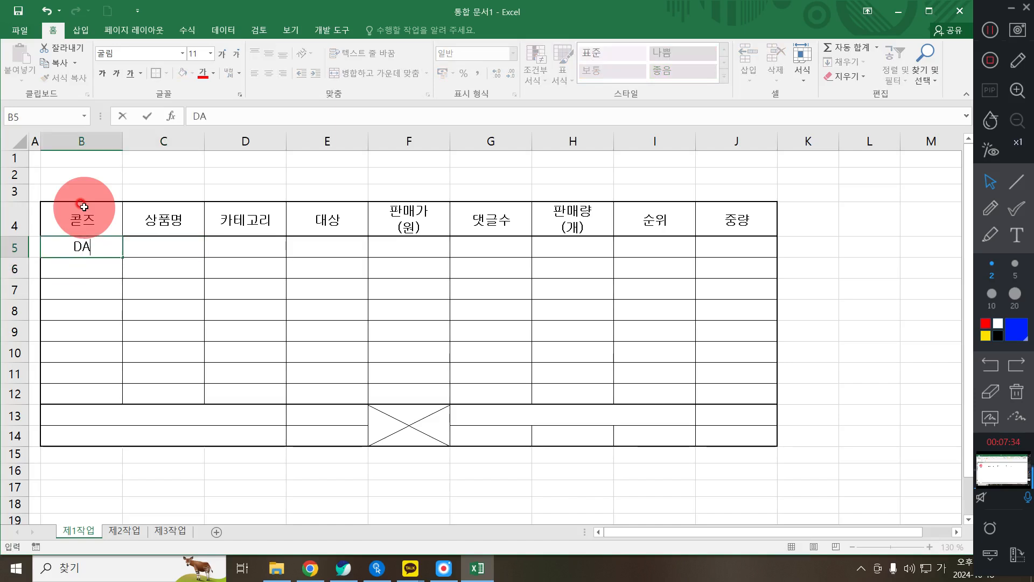
text(-132)
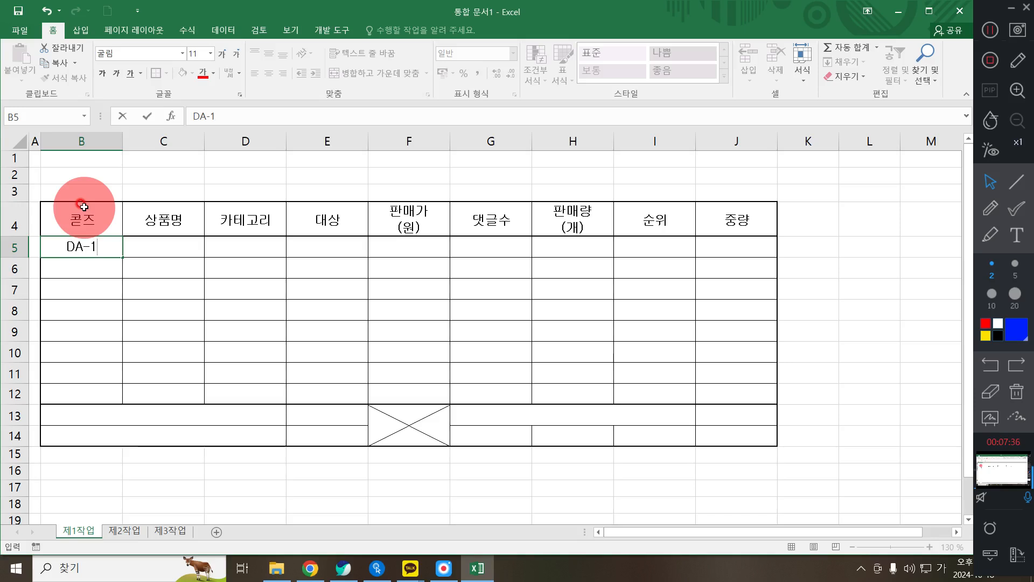
key(Return)
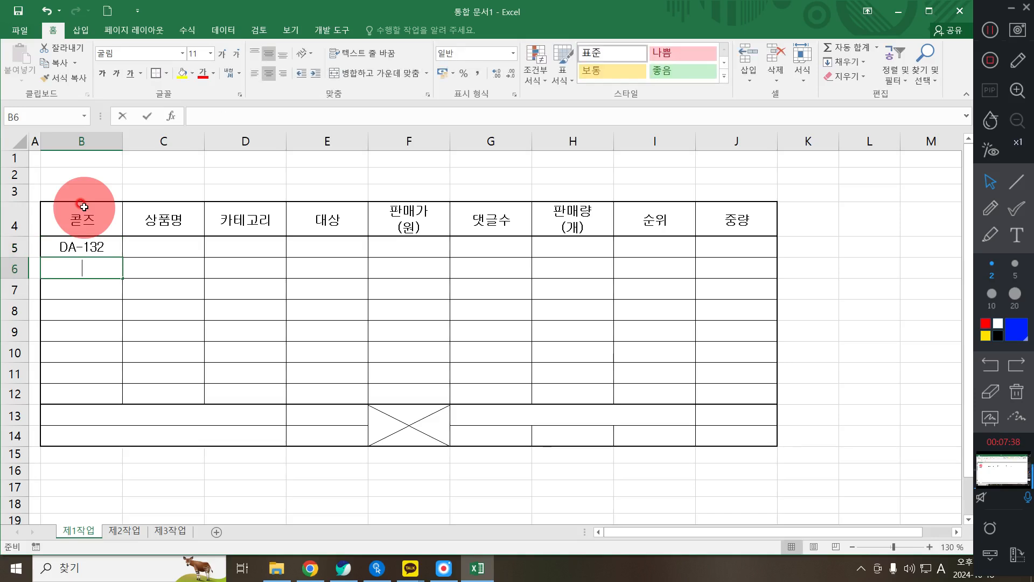
text(DS)
key(BackSpace)
key(BackSpace)
text(SP-123)
key(Return)
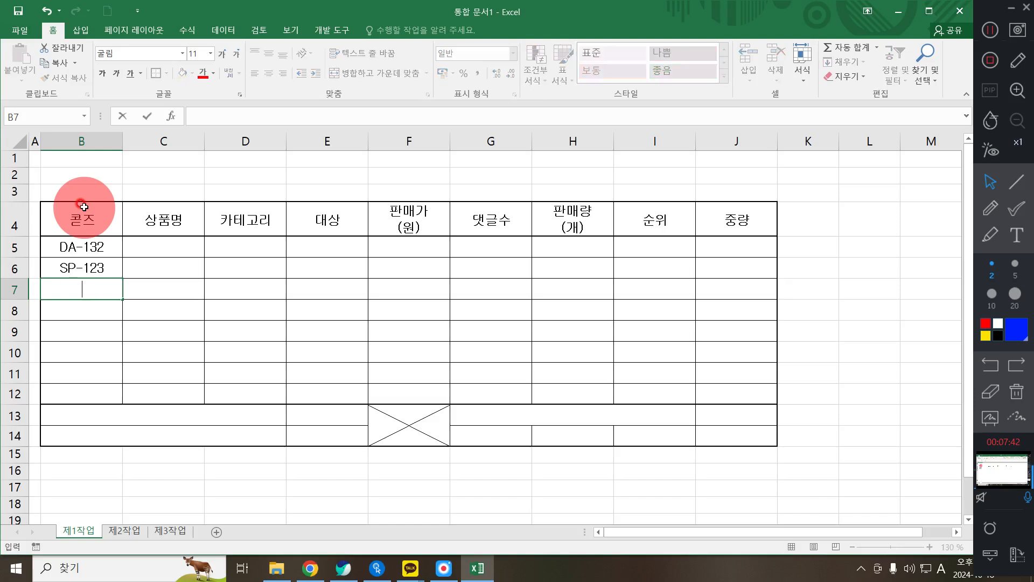
text(SG-343)
key(Return)
text(DA)
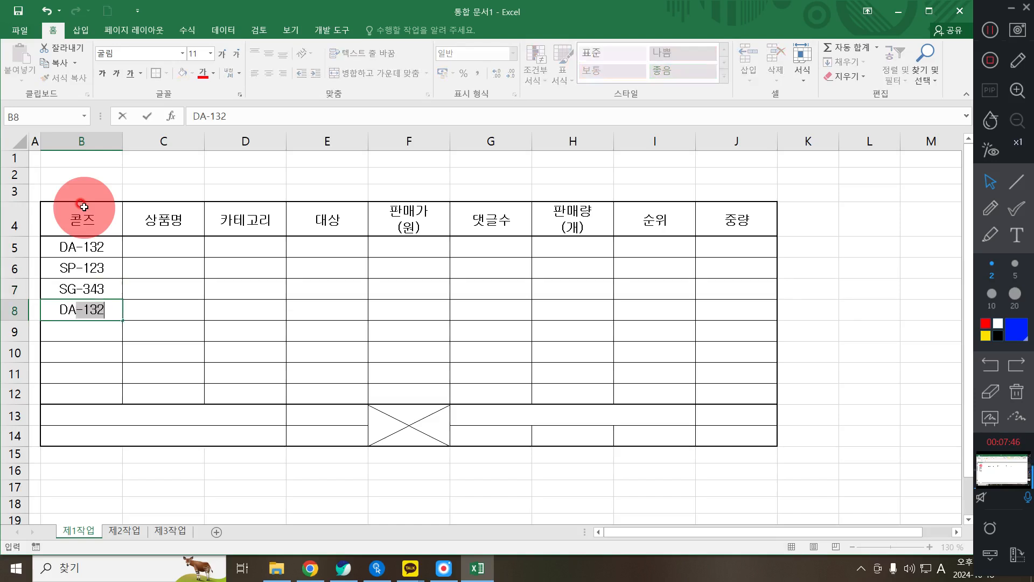
text(-251)
key(Return)
- Enter codes WA-253, DG-145, WG-262 and SP-151 in B9:B12
text(WA-253)
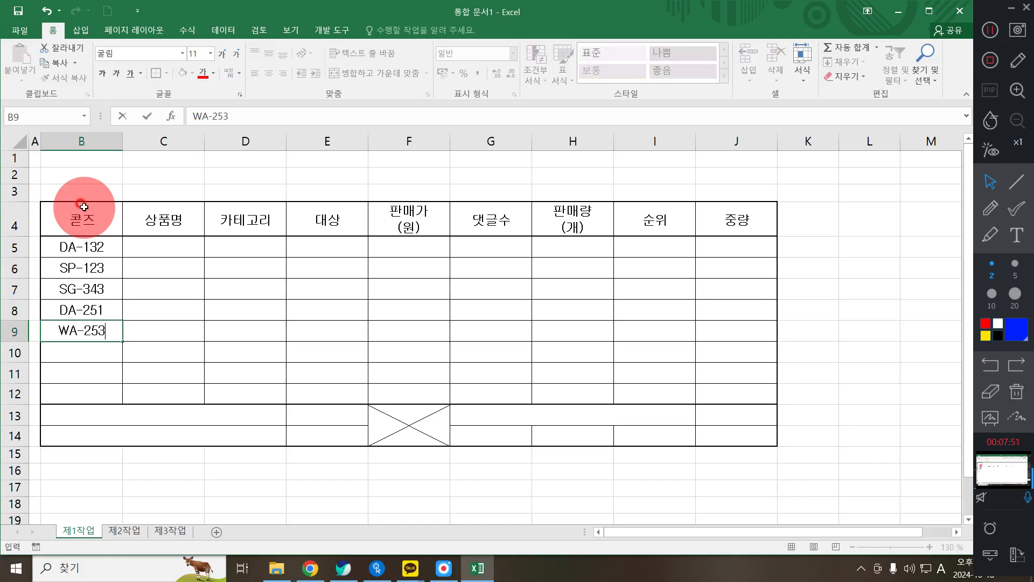
key(Return)
text(W A)
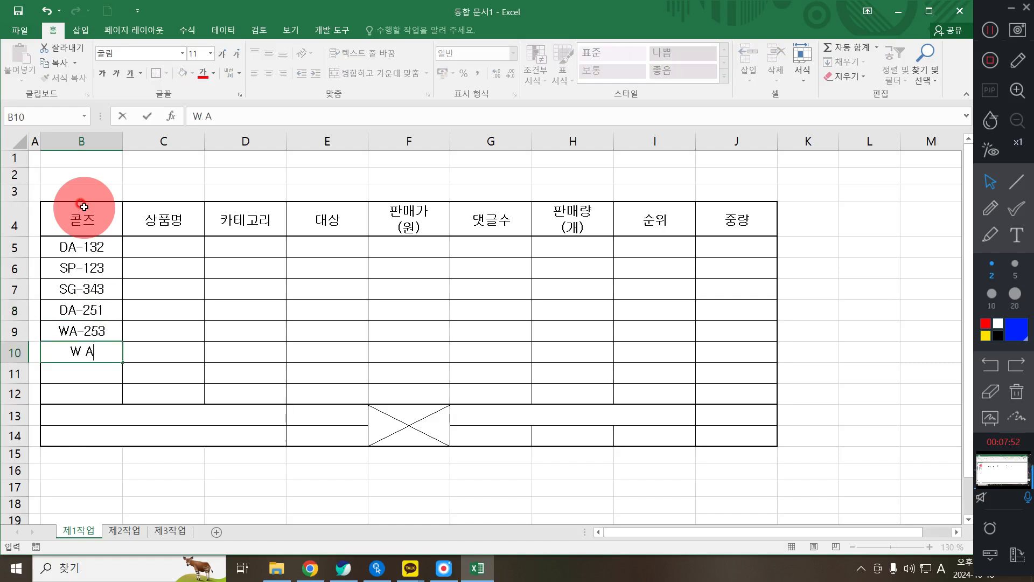
key(BackSpace)
key(BackSpace)
key(BackSpace)
text(DG-145)
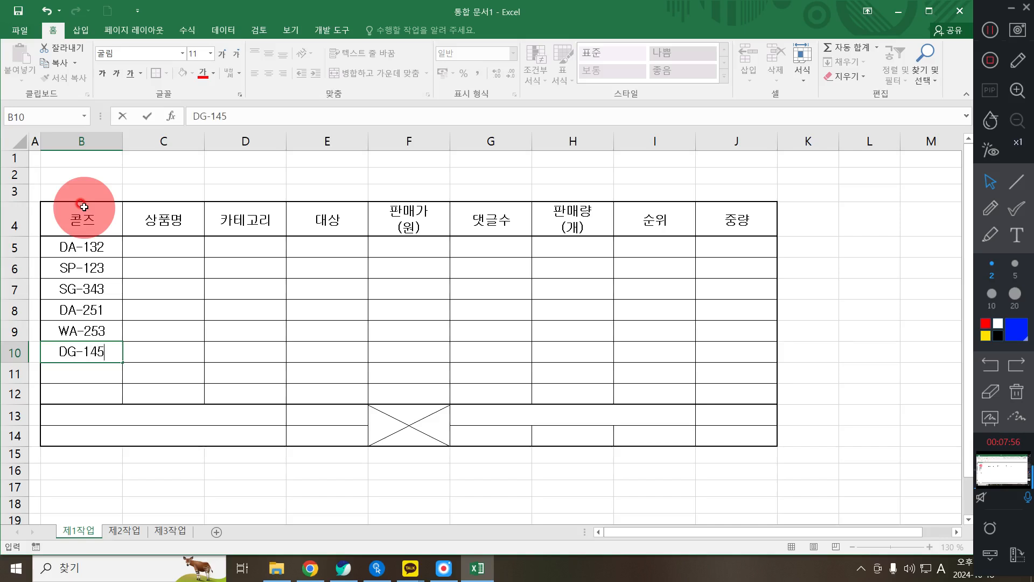
key(Return)
text(WG-262)
key(Return)
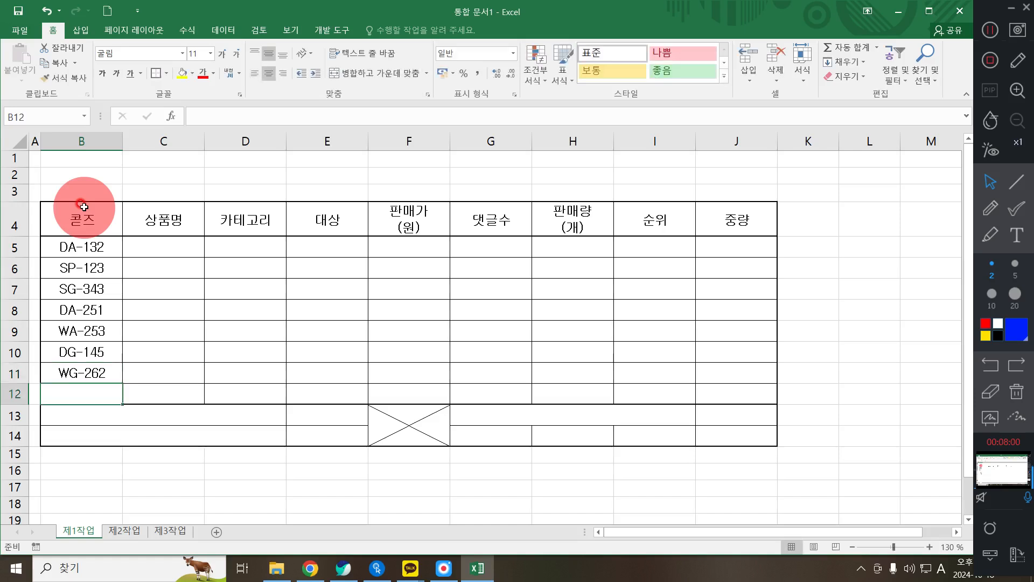
text(S)
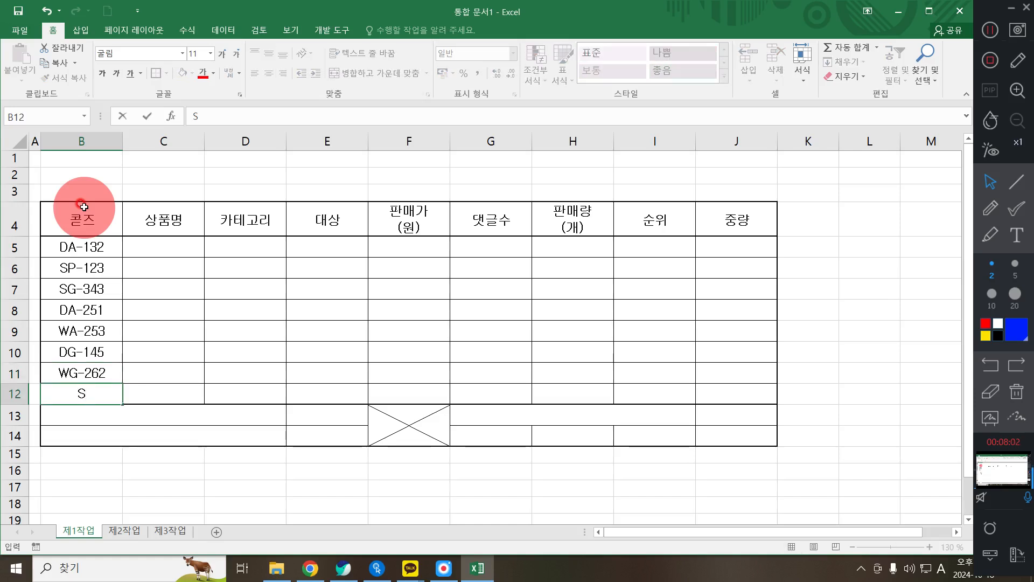
text(P-151)
key(Return)
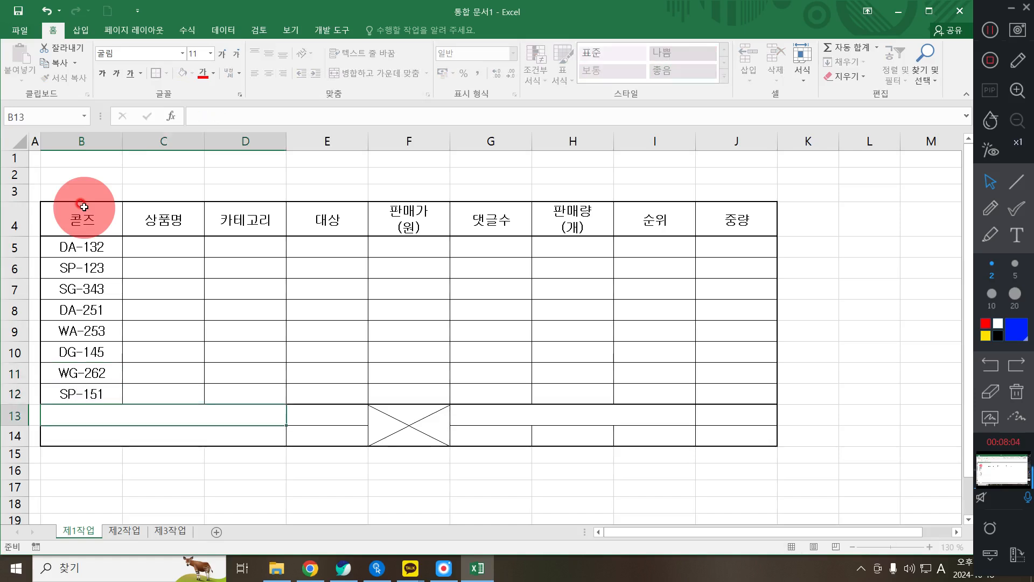
- Enter 어덜트 대상 평균 판매량(개) in B13 and 건식 카테고리의 총 판매가(원) in B14
text(어덜트 ㄷ)
text(ㅐ상 평)
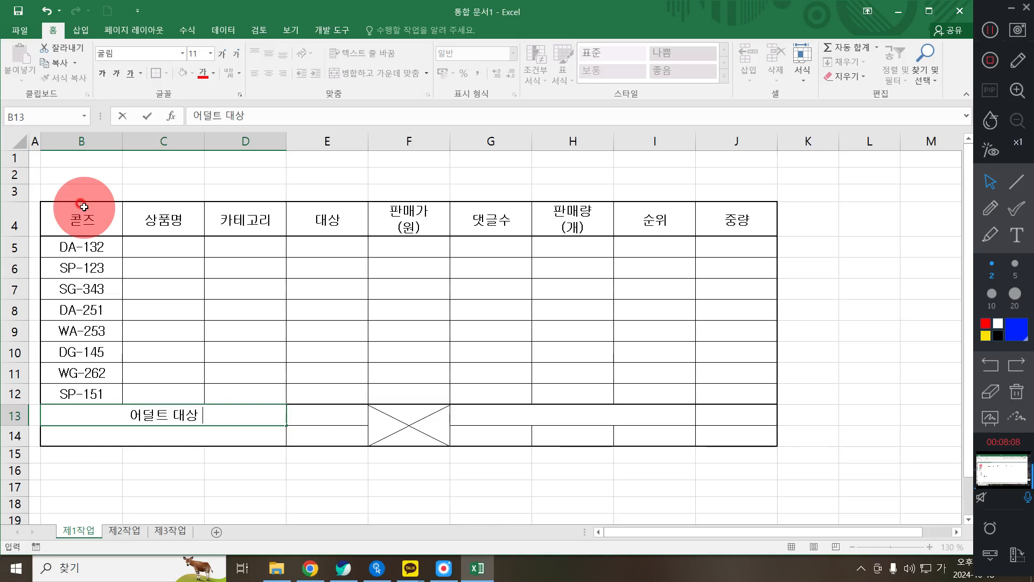
text(균 판매량*)
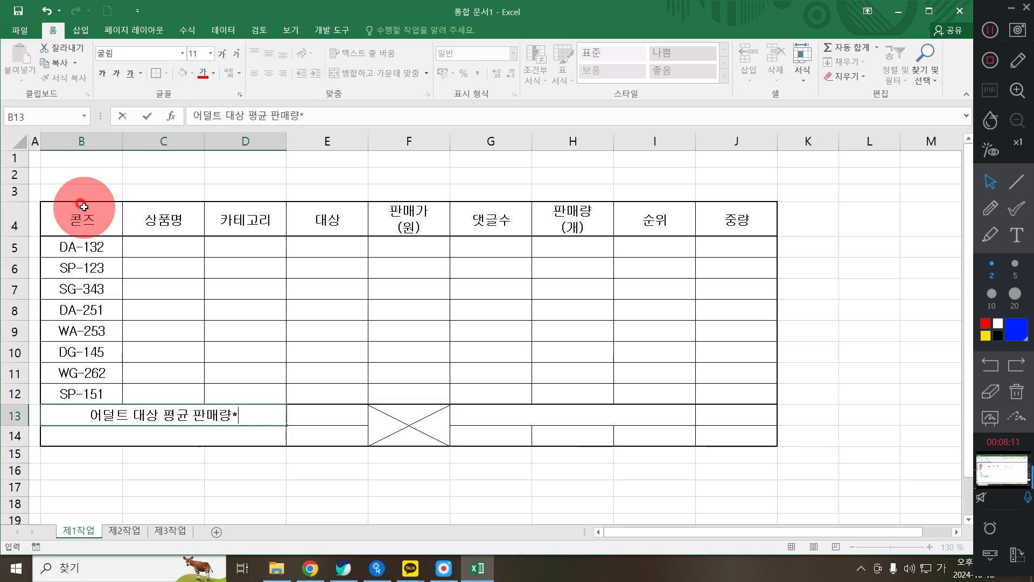
key(BackSpace)
text((개)
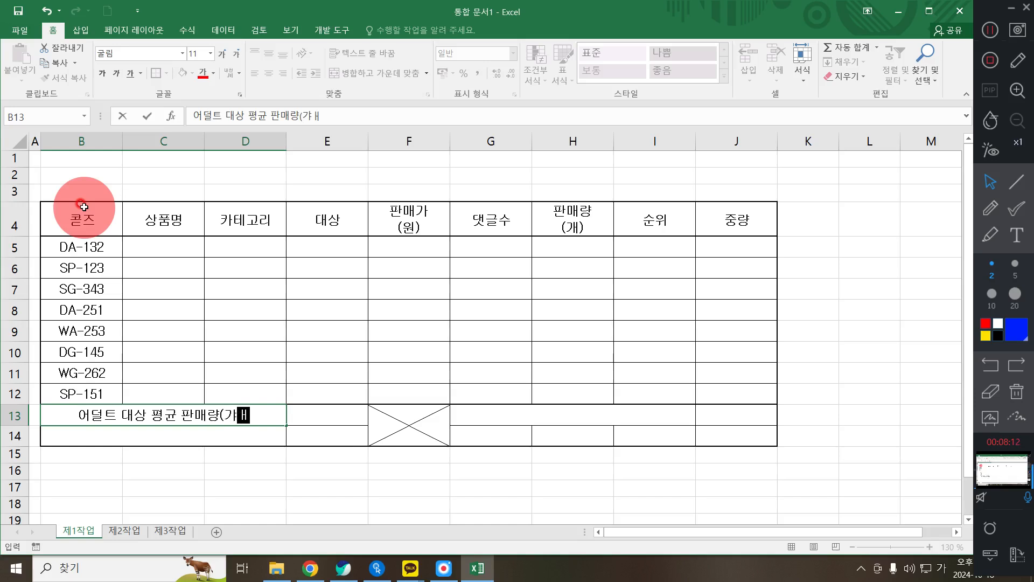
text())
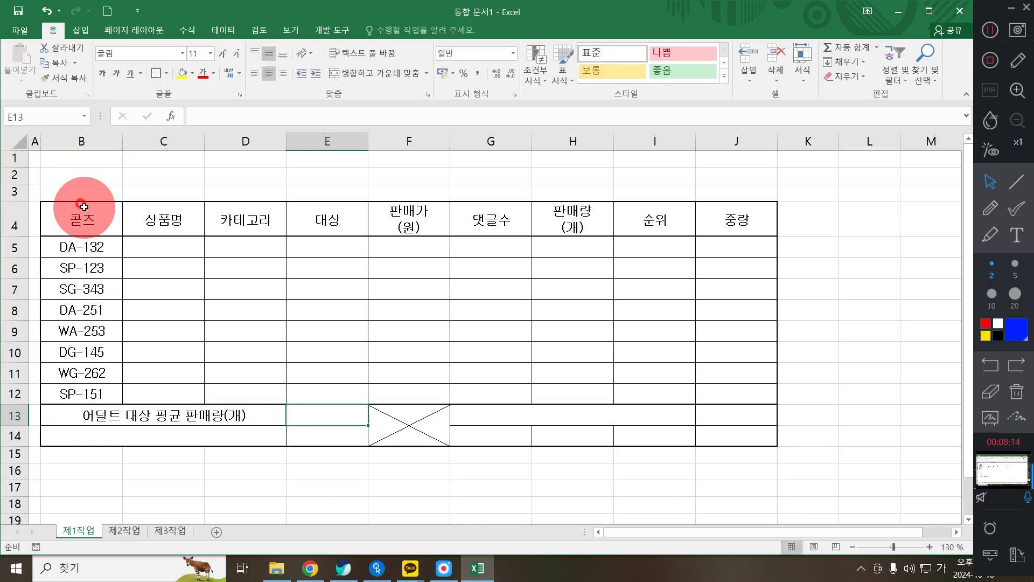
key(Return)
text(건식 카테고)
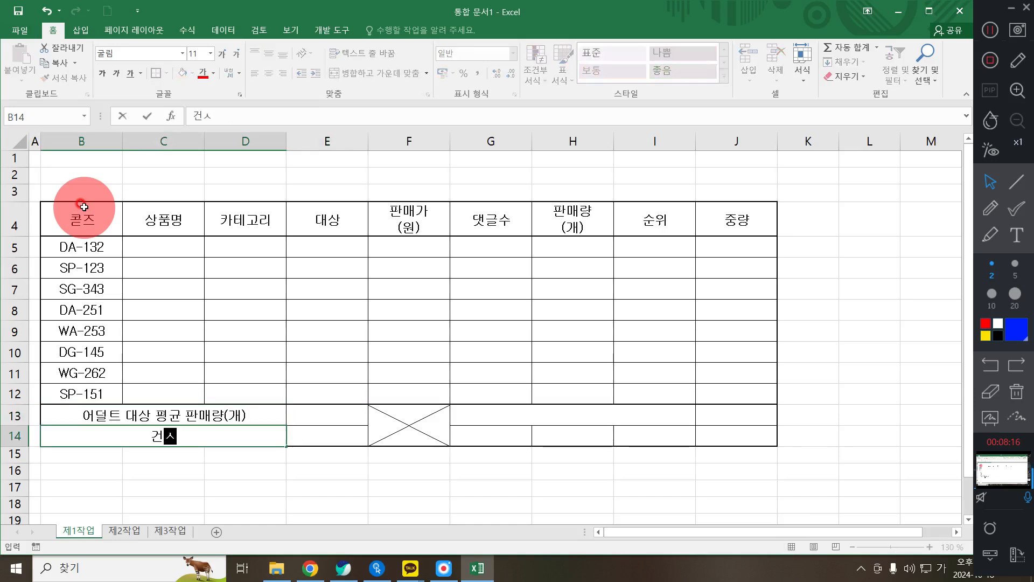
text(리의 )
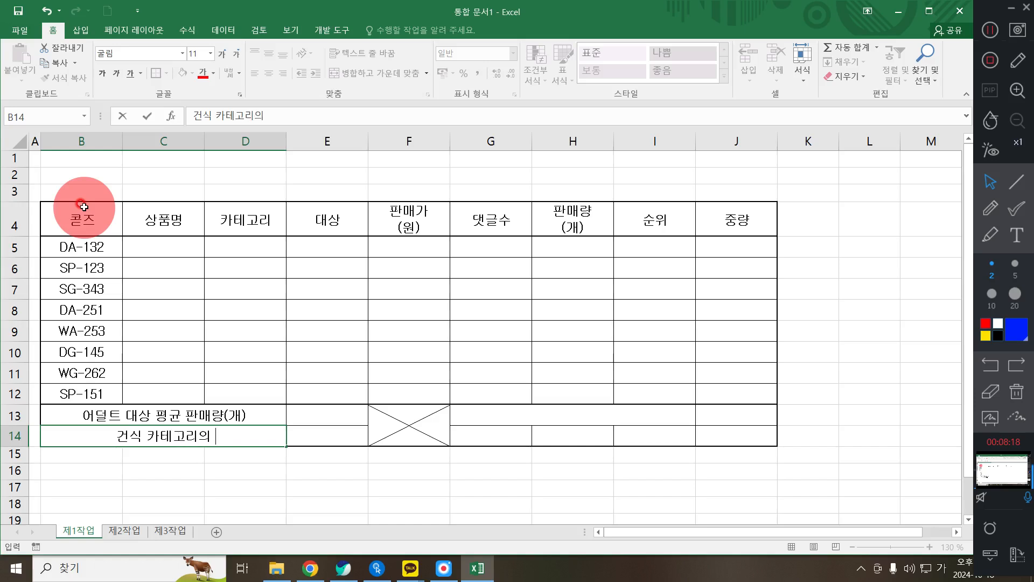
text(총 판매가(원)_)
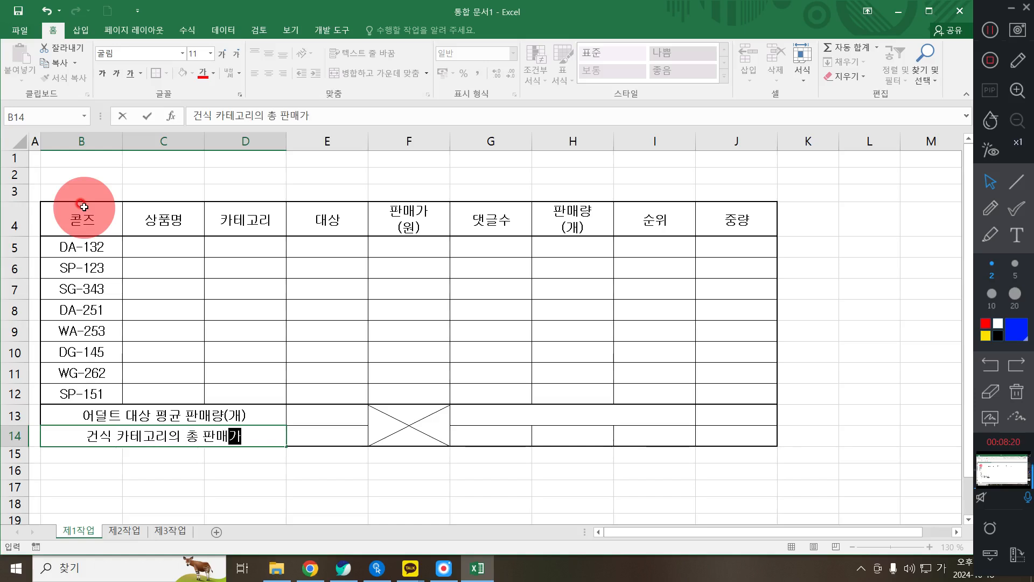
key(BackSpace)
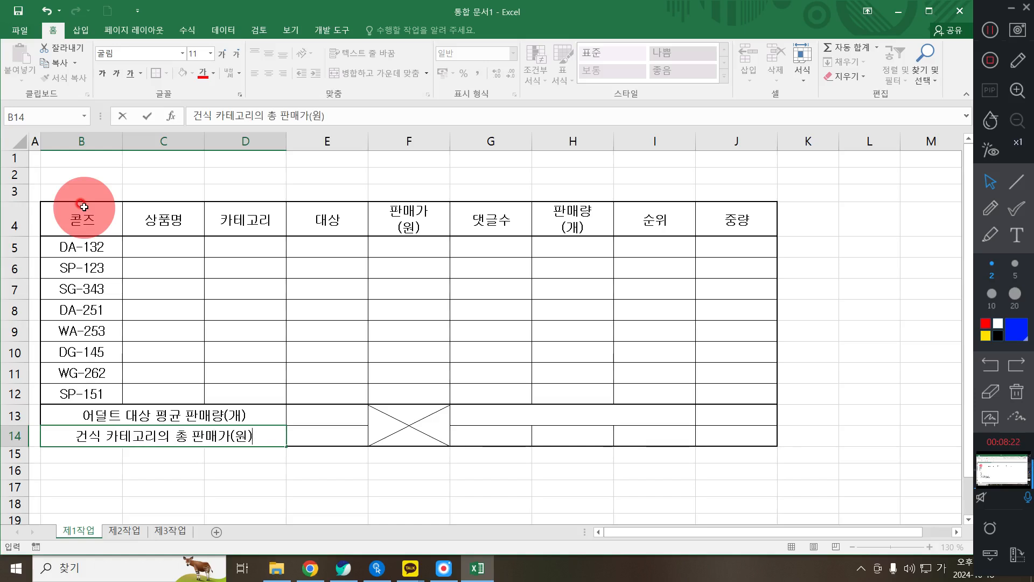
key(Up)
click(137, 232)
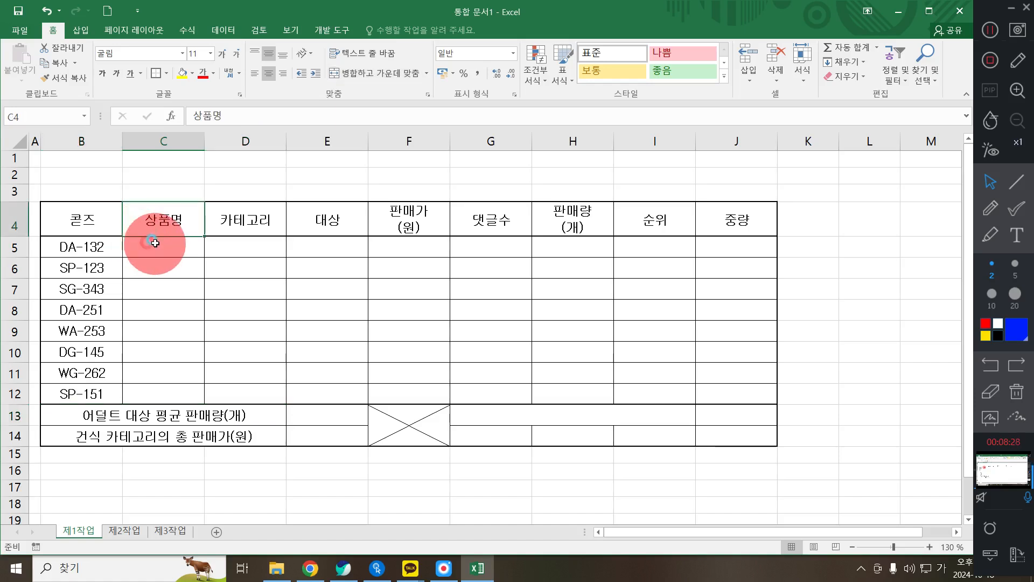
- Enter 코엔자임Q, 소프트육즙 and 닥터치킨 in C5:C7
click(155, 244)
text(ㅓ)
key(BackSpace)
text(코에)
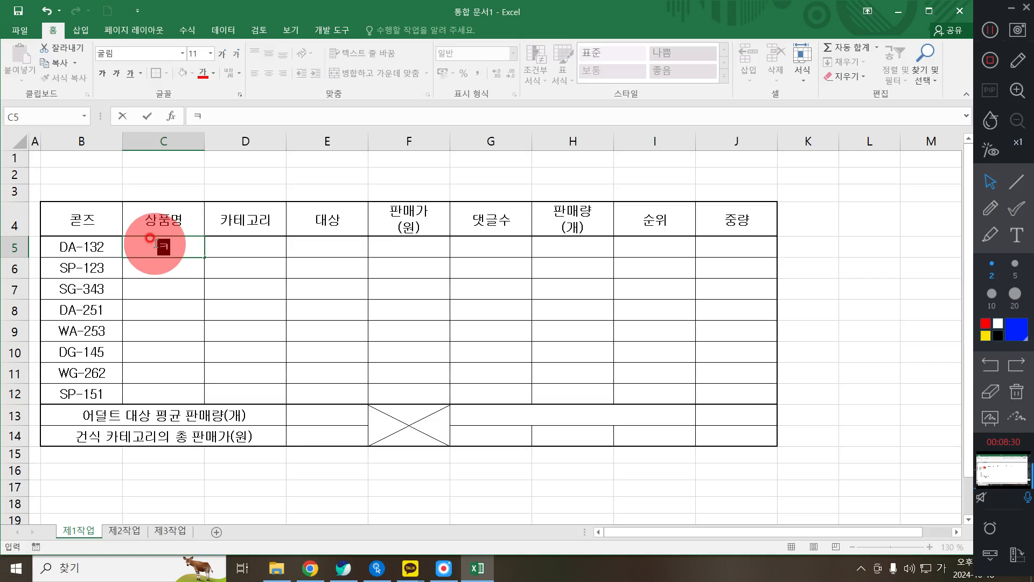
text(자임)
key(Hangul)
text(q)
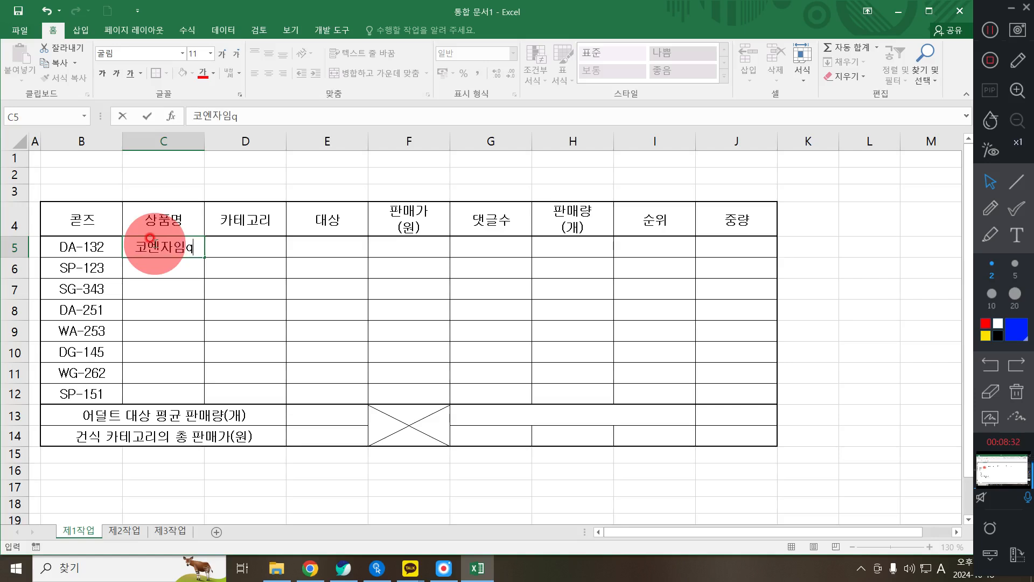
key(BackSpace)
text(Q)
key(Return)
text(TH)
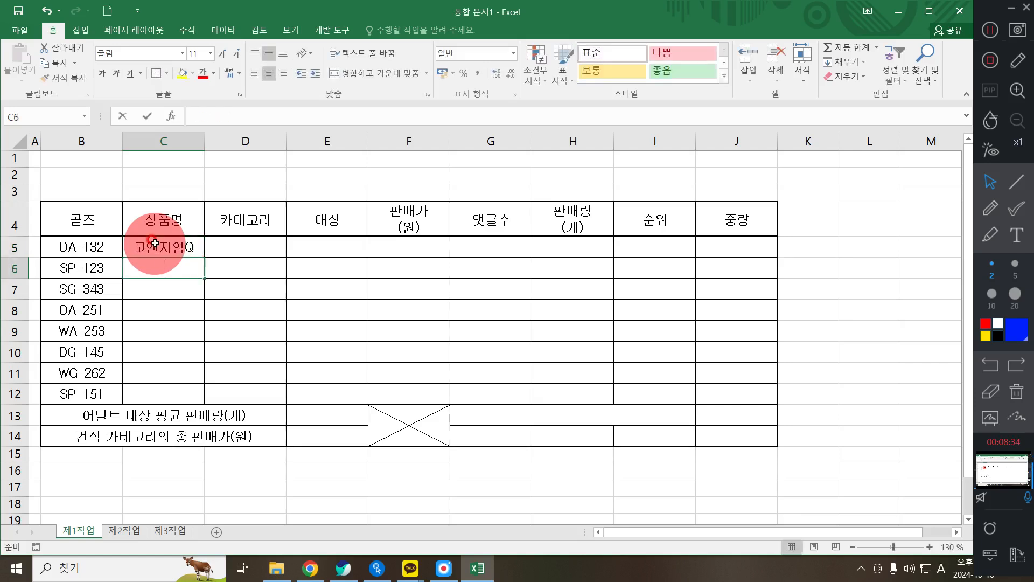
key(Hangul)
text(소프)
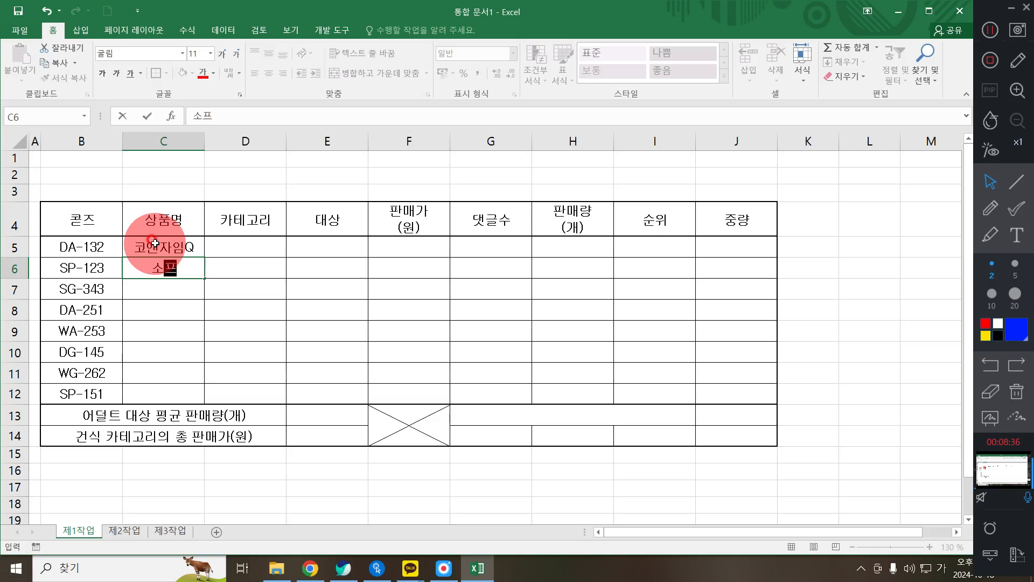
text(트육츠)
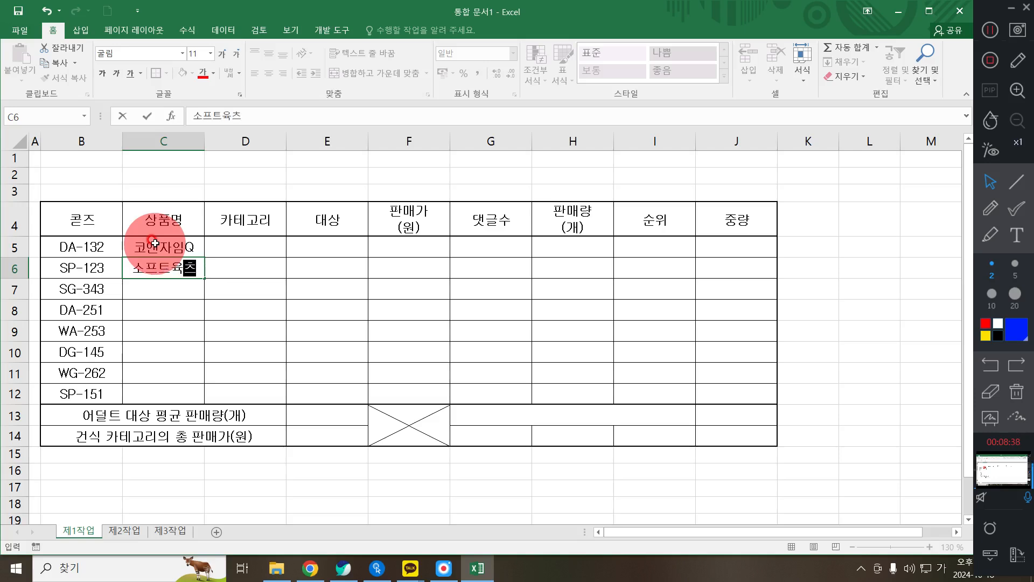
text(ㅂ)
key(Return)
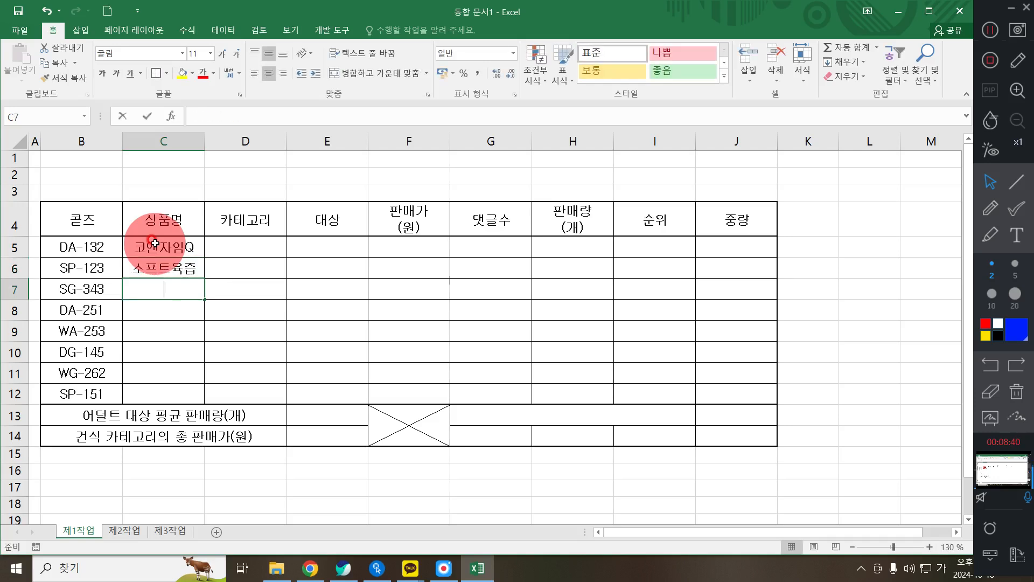
text(닥ㅌㅓㅊㅣ킨)
key(Return)
- Enter 유기농쌀, 닭안심푸드 and 리얼오븐베이크 in C8:C10, correcting the C10 typo
text(유기)
text(농ㅆ)
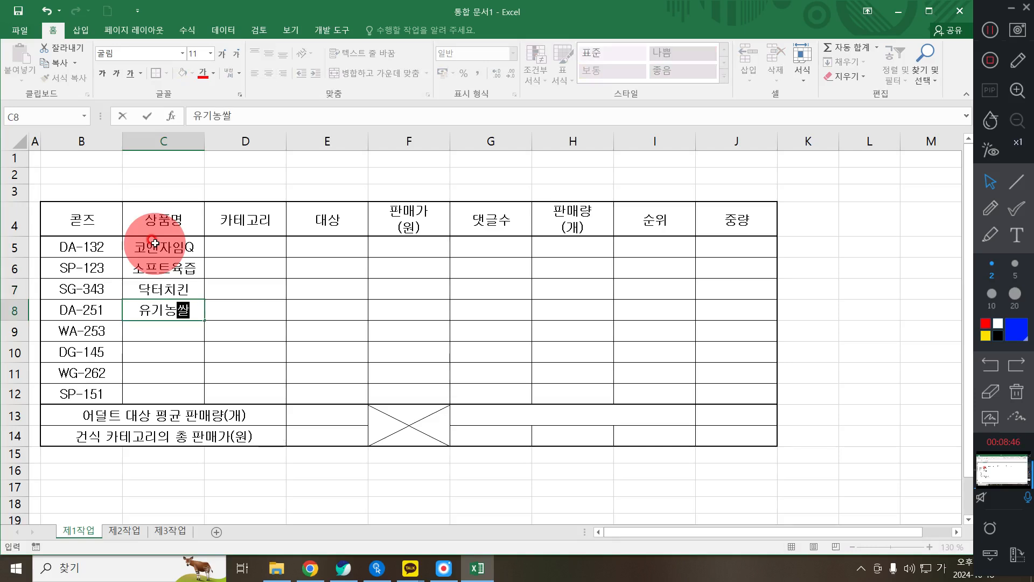
text(ㅏㄹ)
key(Return)
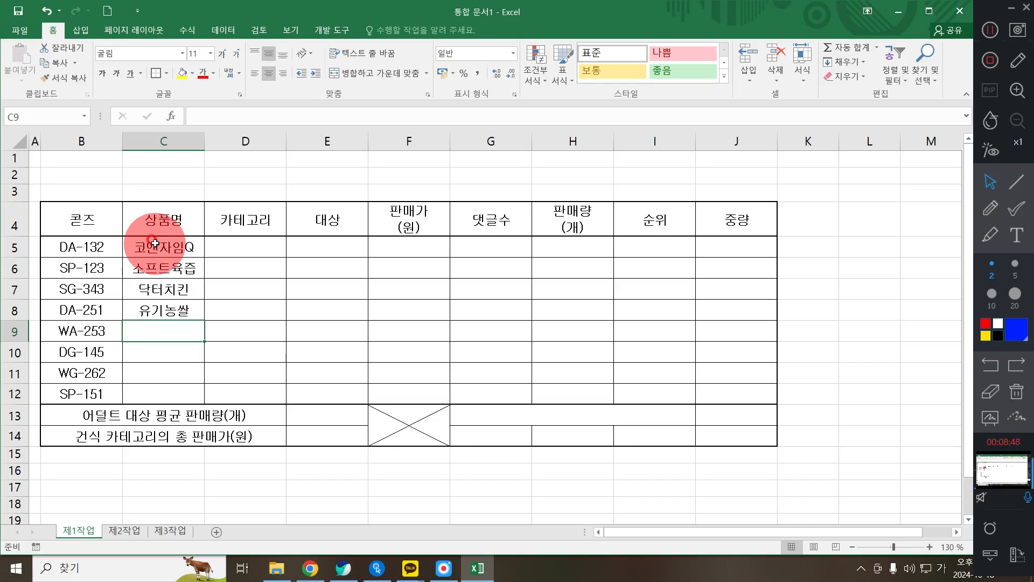
text(닭안ㅅ)
text(ㅣㅁ푸)
text(드)
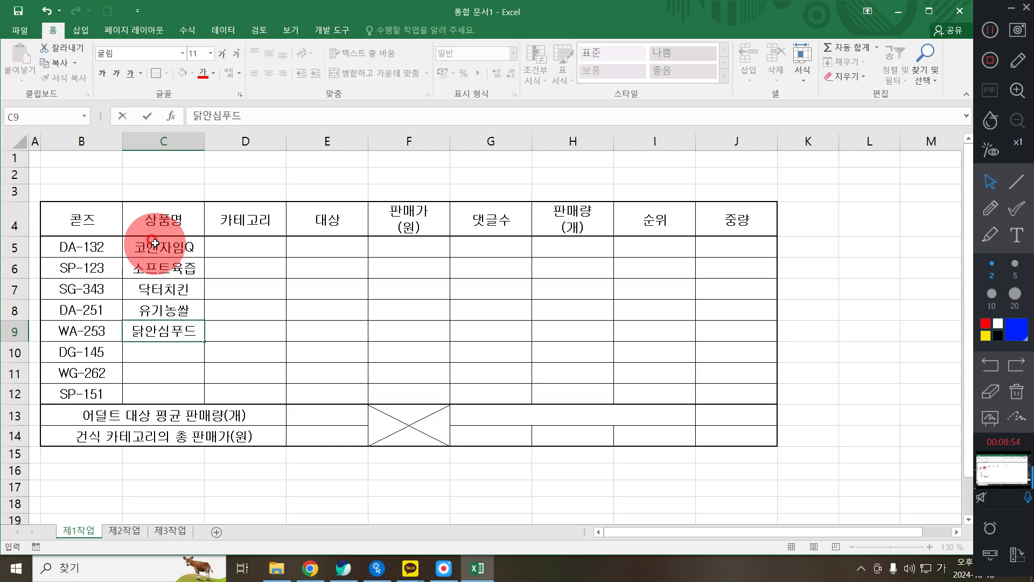
text(리)
key(BackSpace)
key(BackSpace)
key(Return)
text(리얼)
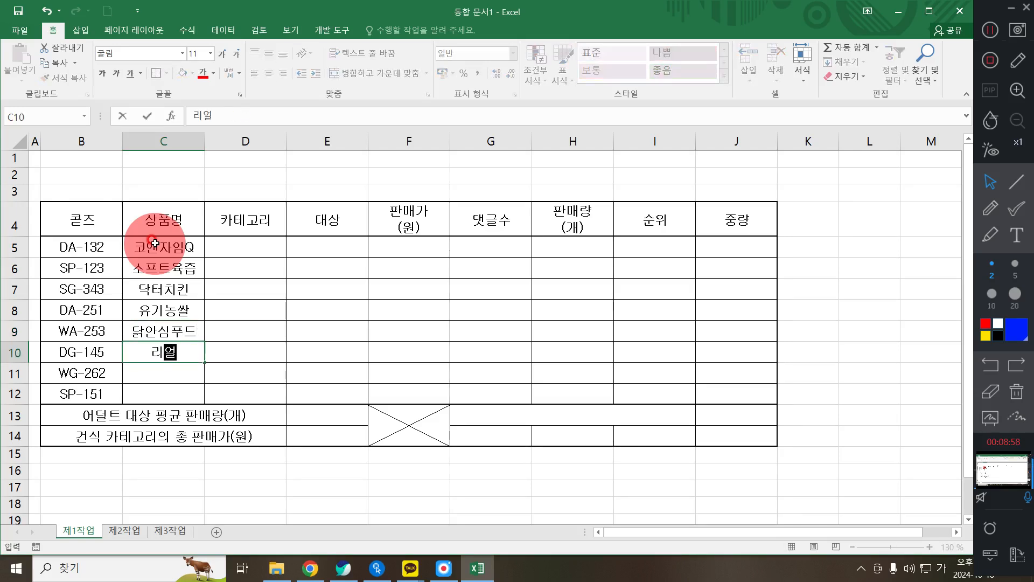
text(오)
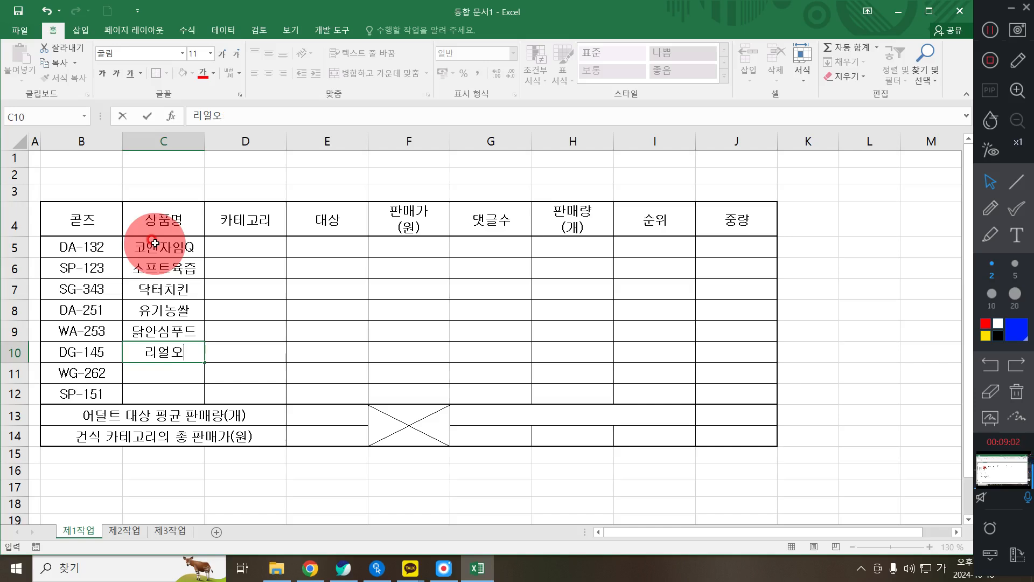
text(븐베이크ㅡ)
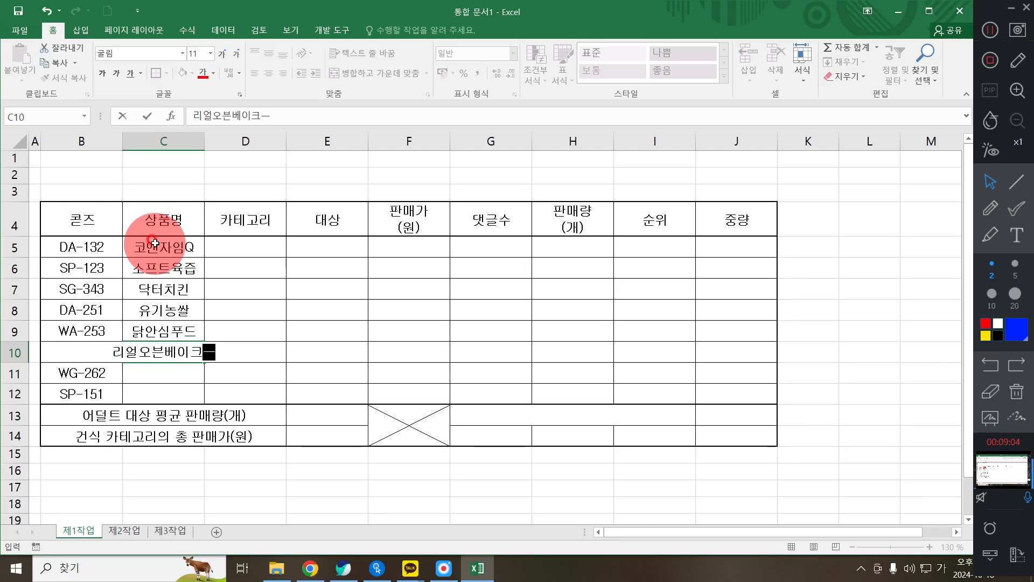
key(Return)
key(Up)
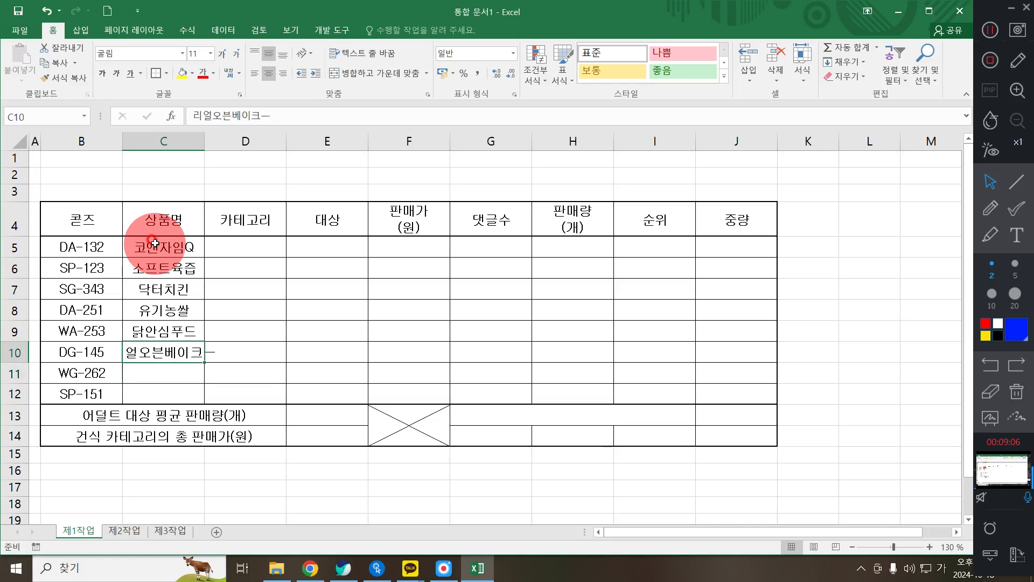
text(리얼)
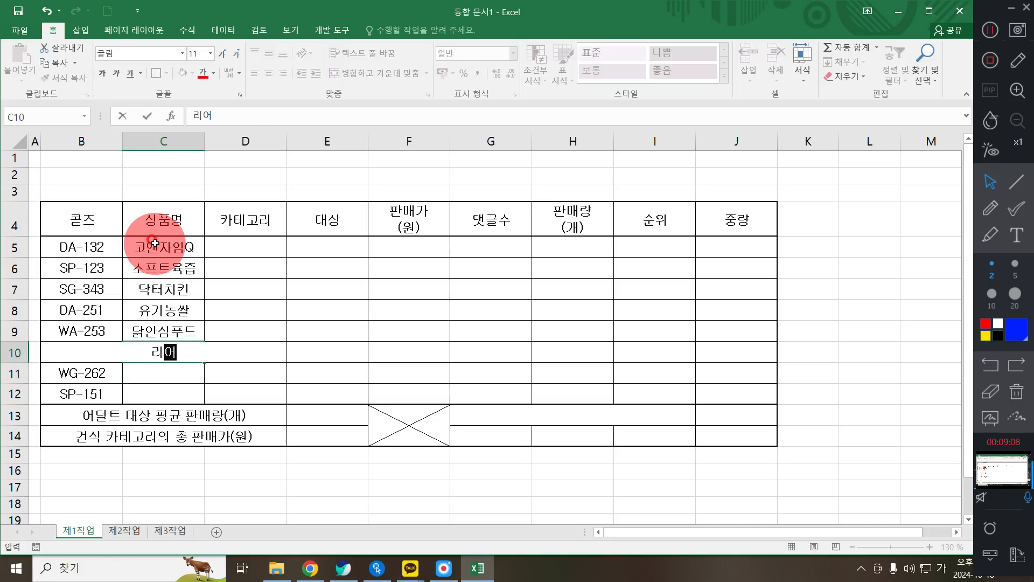
text(오프ㄴㅂㅔㅇㅣ크)
key(Return)
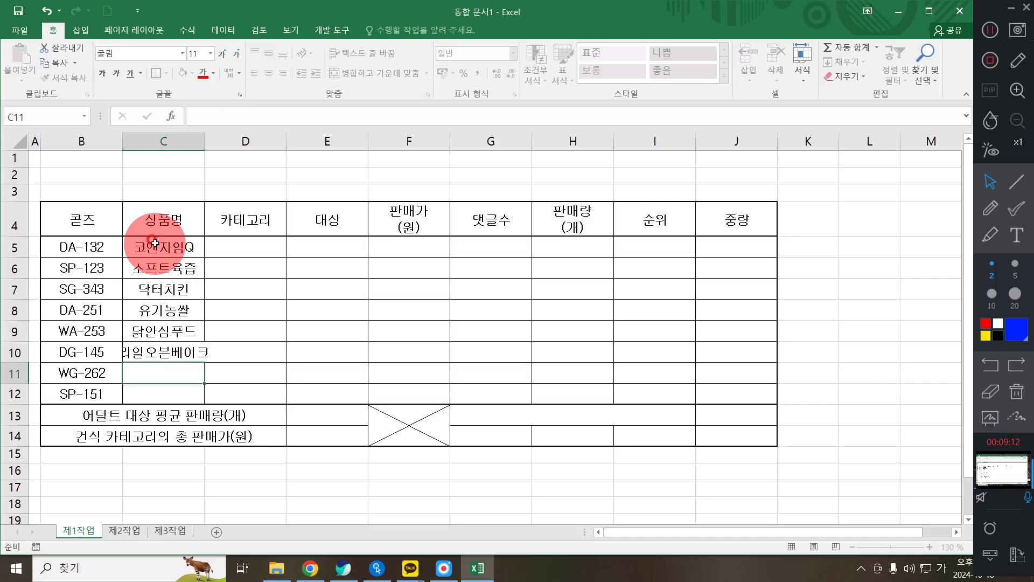
- Enter 펫밀크 in C11 and 수제사료 in C12
text(ㅁㅔㅅㅁㅣㄹㅋㅡ)
key(Return)
text(ㅅㅜㅈㅔ[)
key(BackSpace)
key(BackSpace)
key(BackSpace)
text(수제사료)
key(Right)
key(Up)
key(Up)
key(Up)
key(Up)
key(Up)
key(Up)
key(Right)
text(건)
key(Escape)
key(Left)
key(Up)
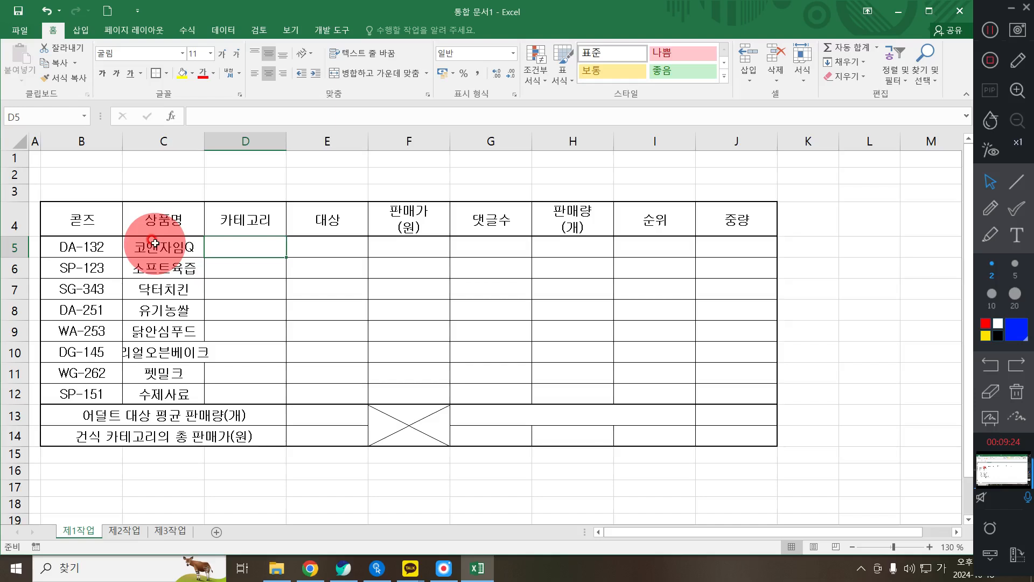
- Enter categories 건식, 소프트, 소프트, 건식, 습식, 건식, 습식, 소프트 in D5:D12
text(건식)
key(Return)
text(소프트)
key(Return)
text(소프트)
key(Return)
text(건식)
key(Return)
text(습식)
key(Return)
text(건식)
key(Return)
text(스)
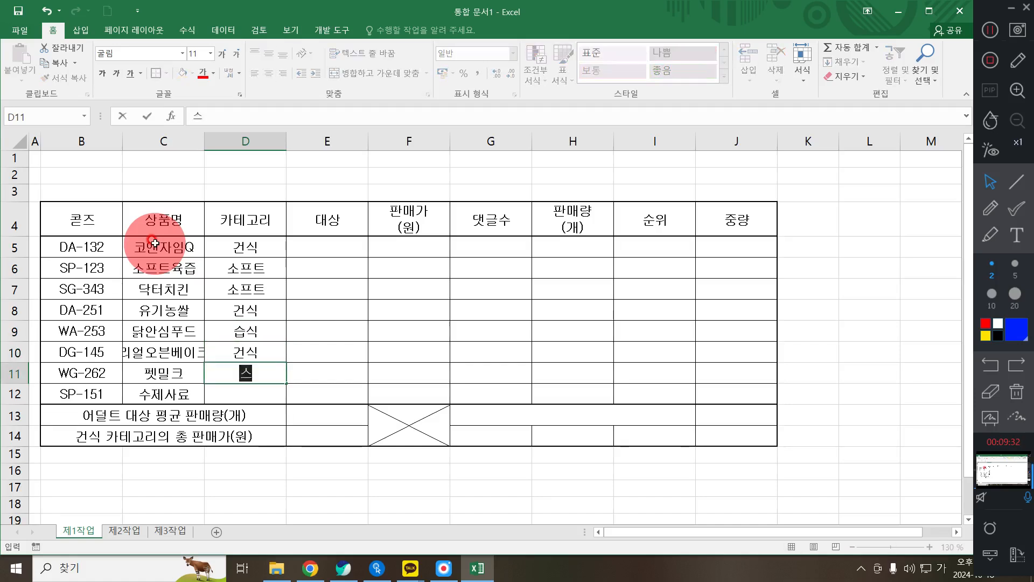
text(습식)
key(Return)
text(소프트)
key(Right)
- Enter targets 전연령, 퍼피, 어덜트, 전연령, 전연령, 어덜트, 어덜트, 퍼피 in E5:E12
key(Up)
key(Up)
key(Up)
key(Up)
key(Up)
key(Up)
key(Up)
text(전연령)
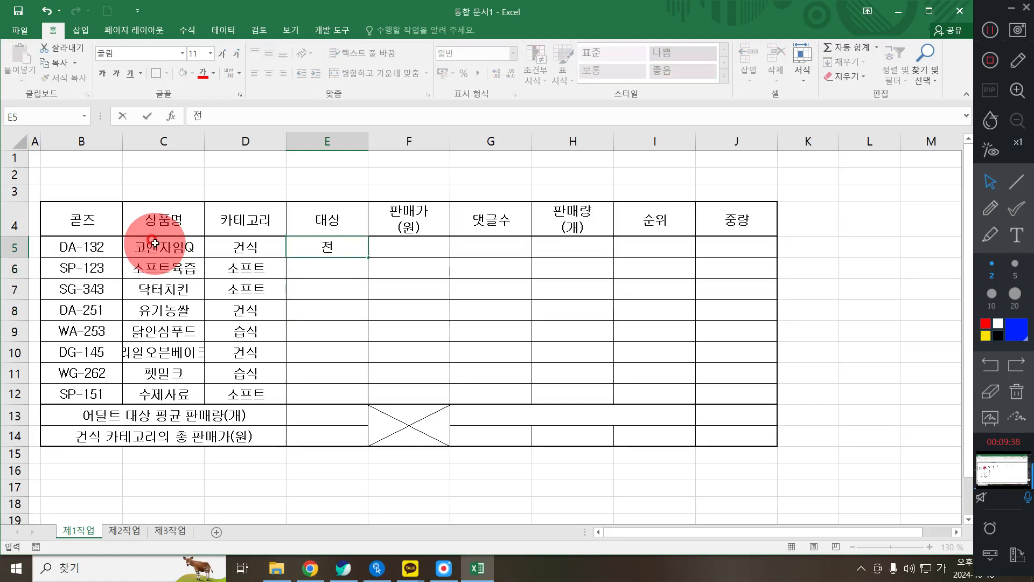
key(Return)
text(퍼피)
key(Return)
text(어덜트)
key(Return)
text(전연령)
key(Return)
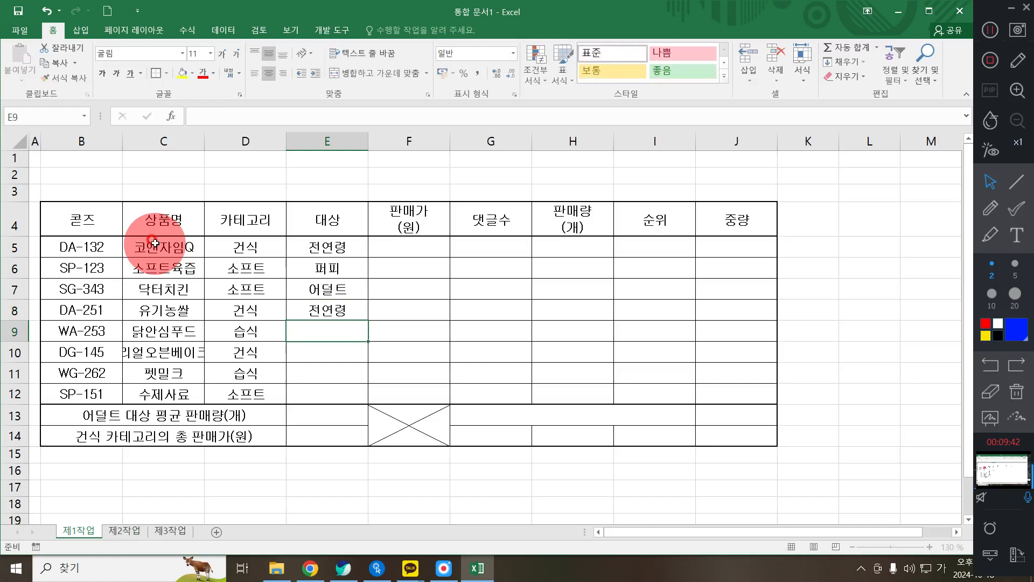
text(전)
key(Return)
text(어덜트)
key(Return)
text(어덜트)
key(Return)
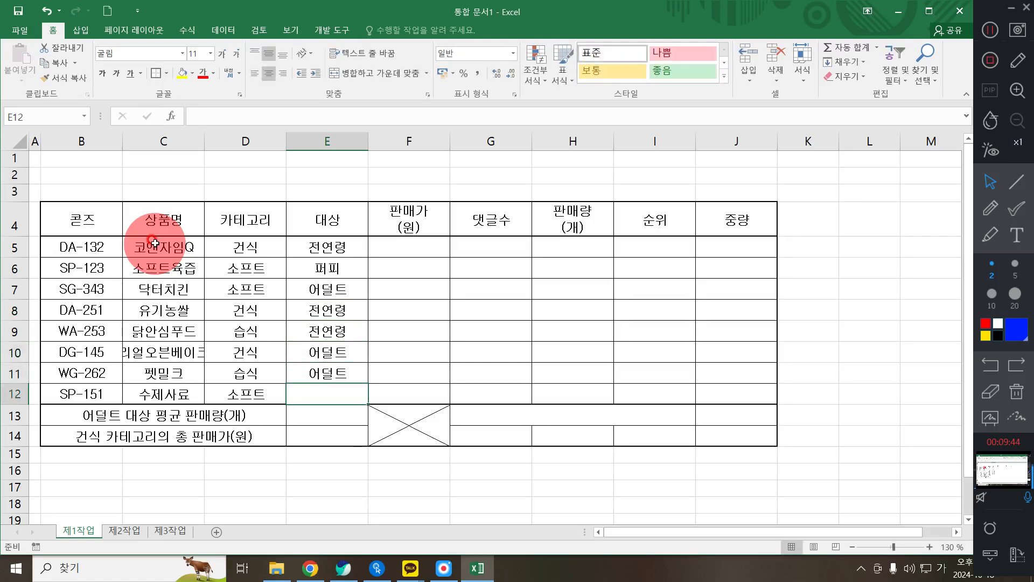
text(퍼피)
key(Return)
key(Right)
key(Up)
key(Up)
key(Up)
key(Up)
key(Up)
key(Up)
key(Up)
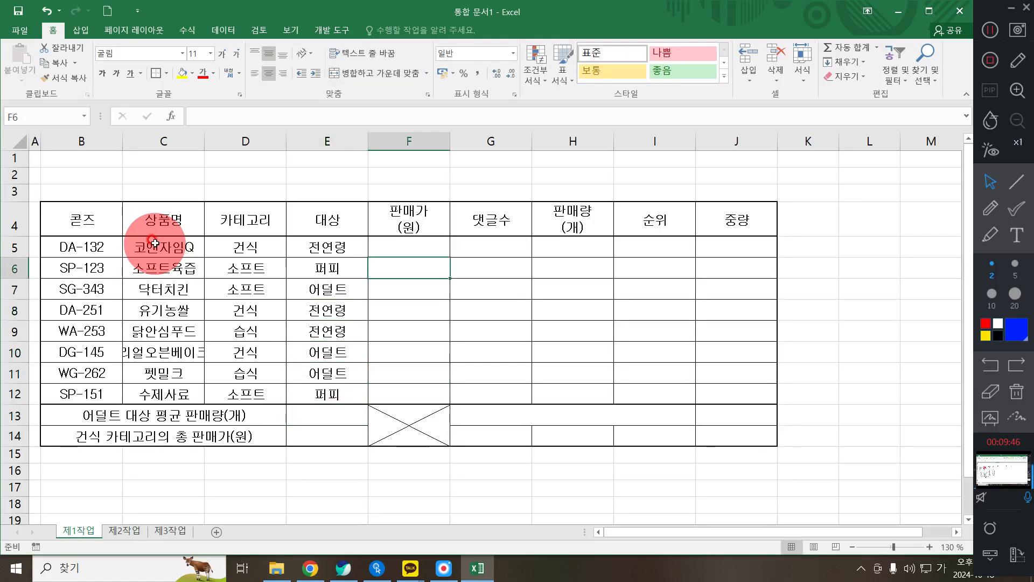
- Select F5:H12 to enter the price, comment and sales figures
drag(410, 246, 563, 394)
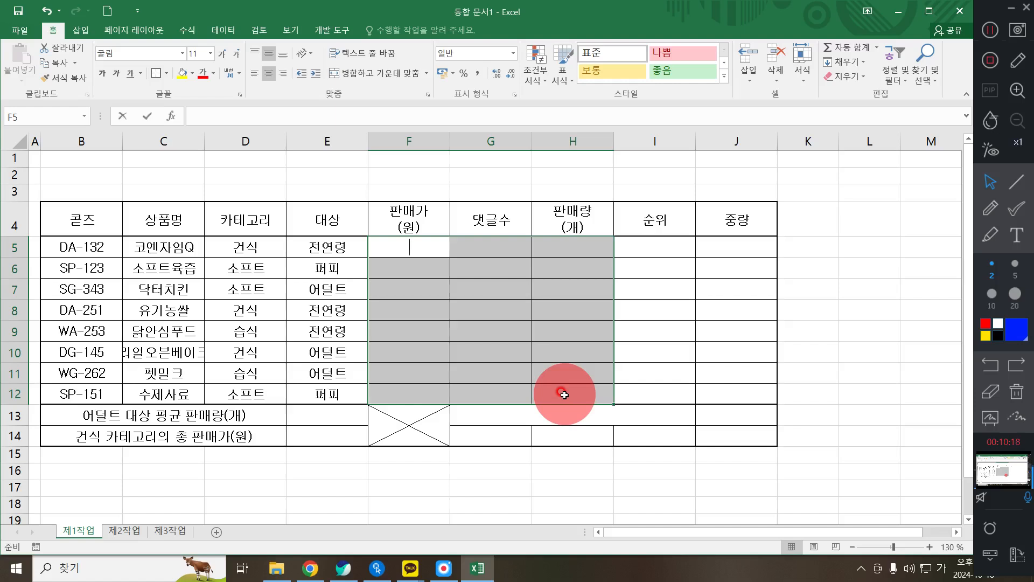
- Enter prices 15500, 17900, 23000 and 17400 in F5:F8
text(11)
key(BackSpace)
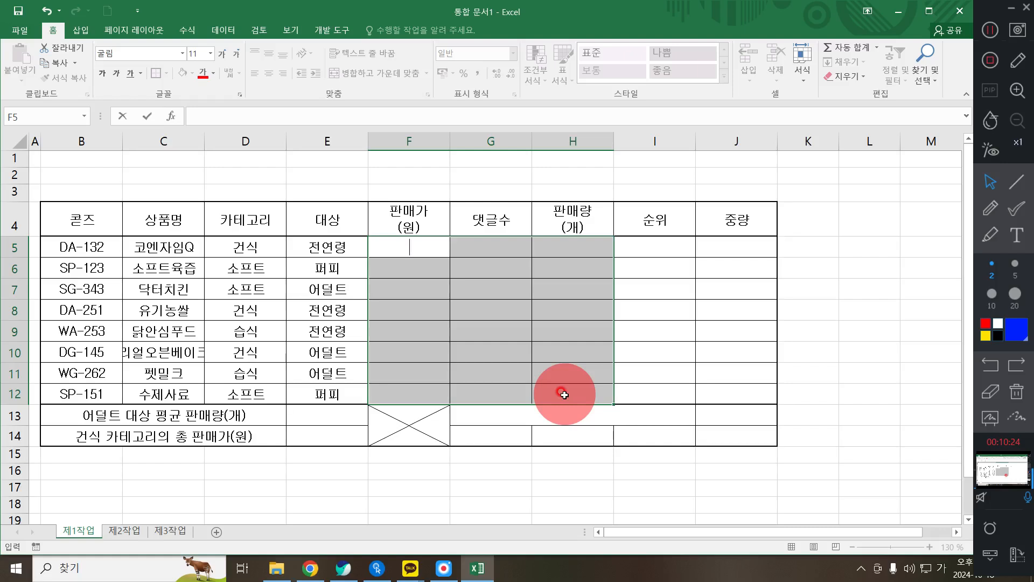
text(150)
key(BackSpace)
text(500)
key(Return)
text(179)
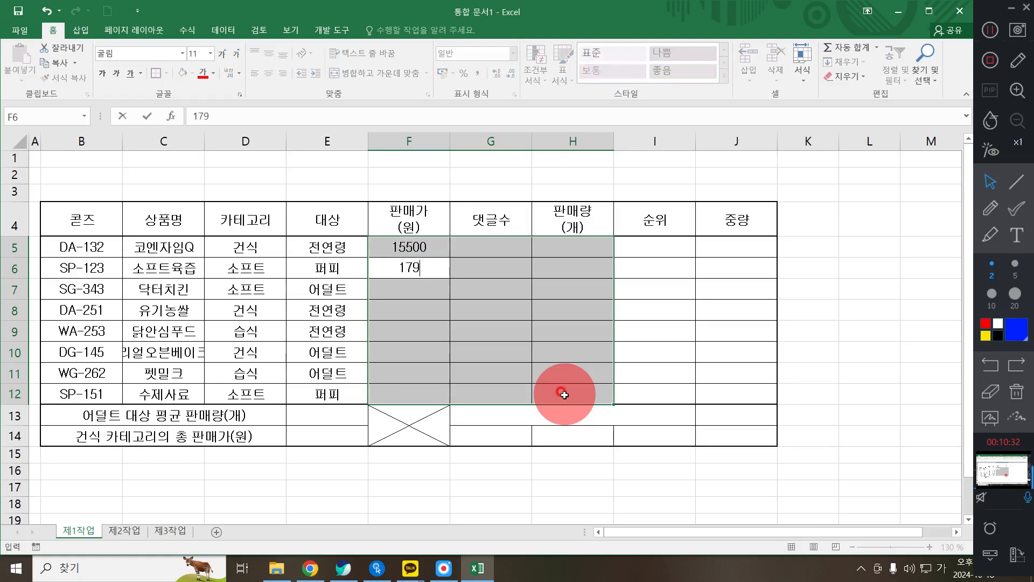
text(000)
key(BackSpace)
key(Return)
text(23000)
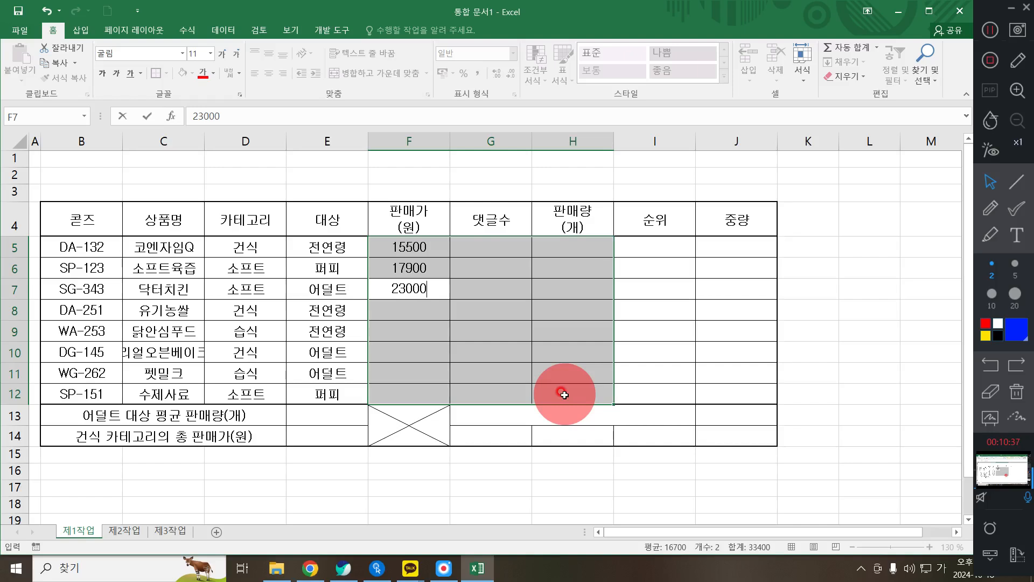
key(Return)
text(1740)
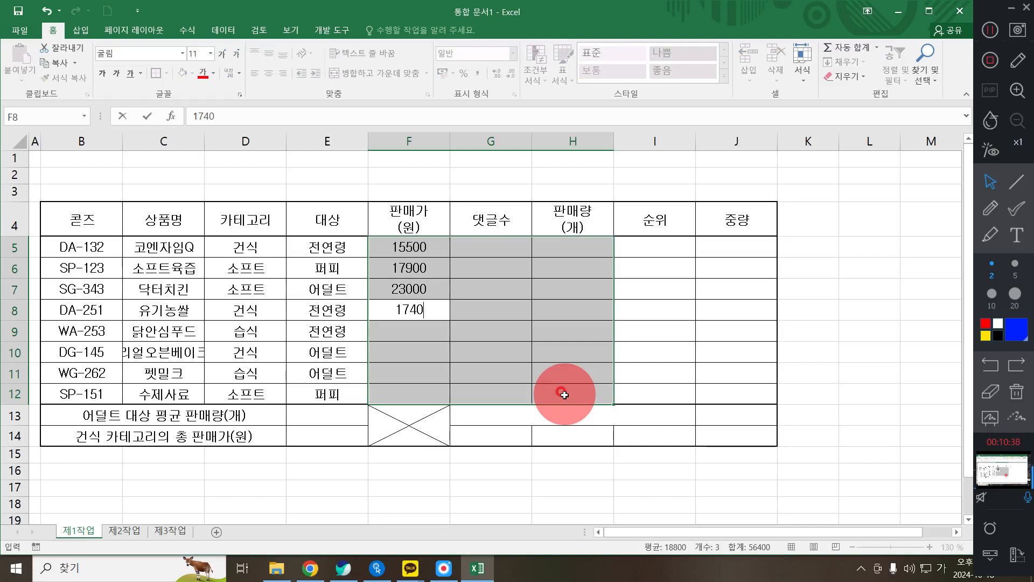
text(0)
key(Return)
- Enter prices 21000, 15400 and 14300 in F9:F11, correcting the mistyped F9 and F10
text(21)
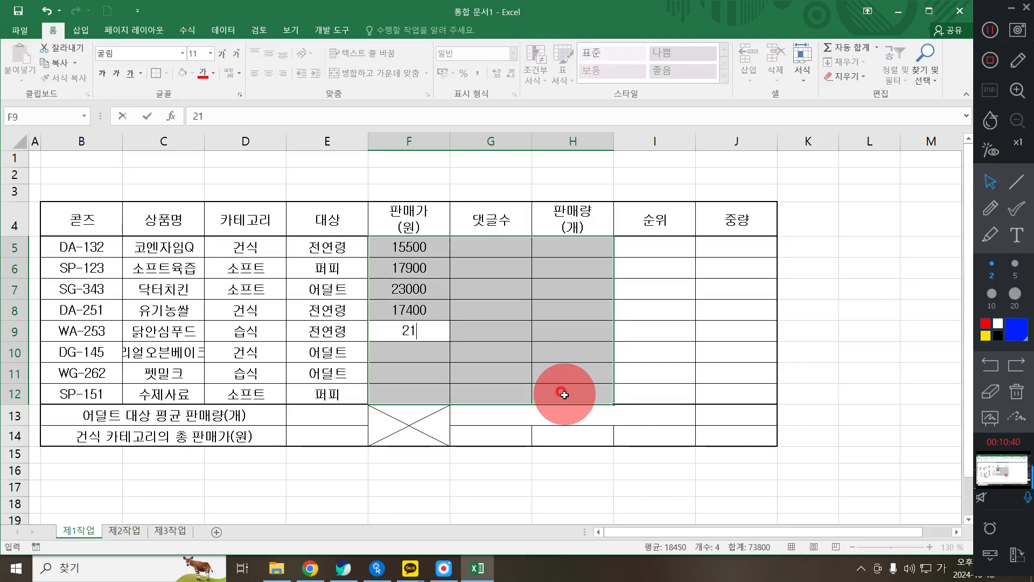
text(00)
key(Return)
text(15)
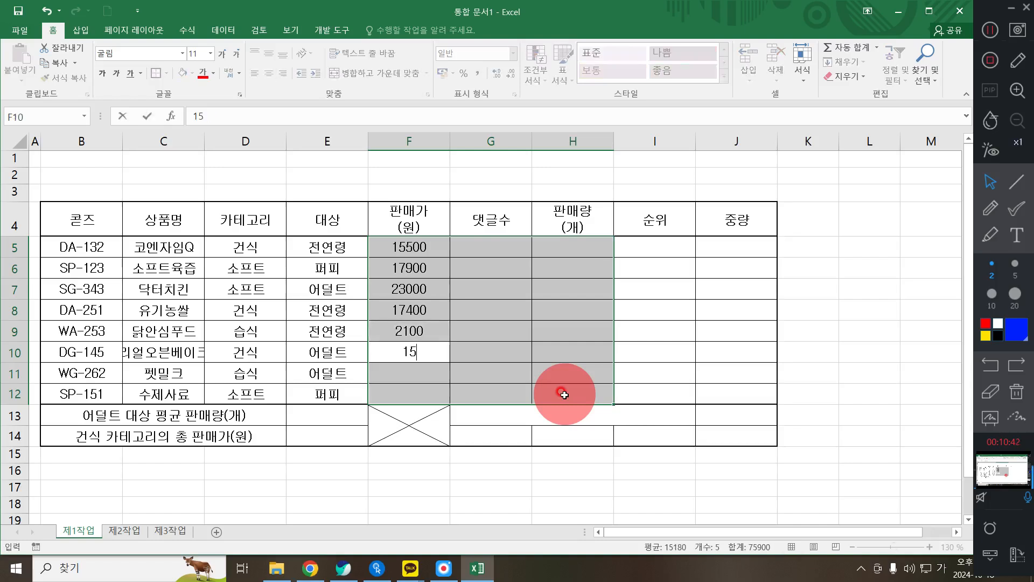
text(4000)
key(Return)
text(15)
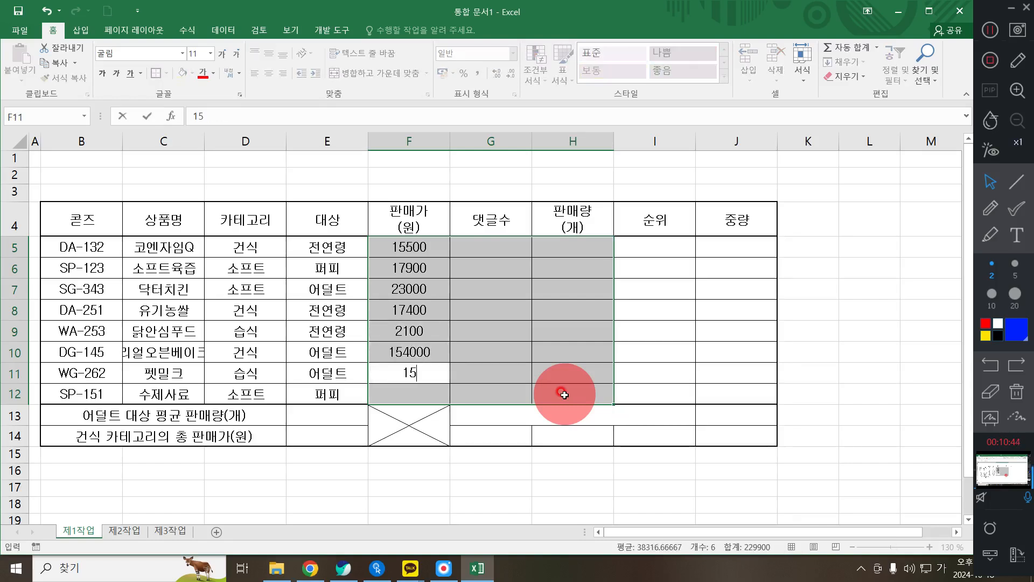
key(BackSpace)
key(shift+Return)
key(shift+Return)
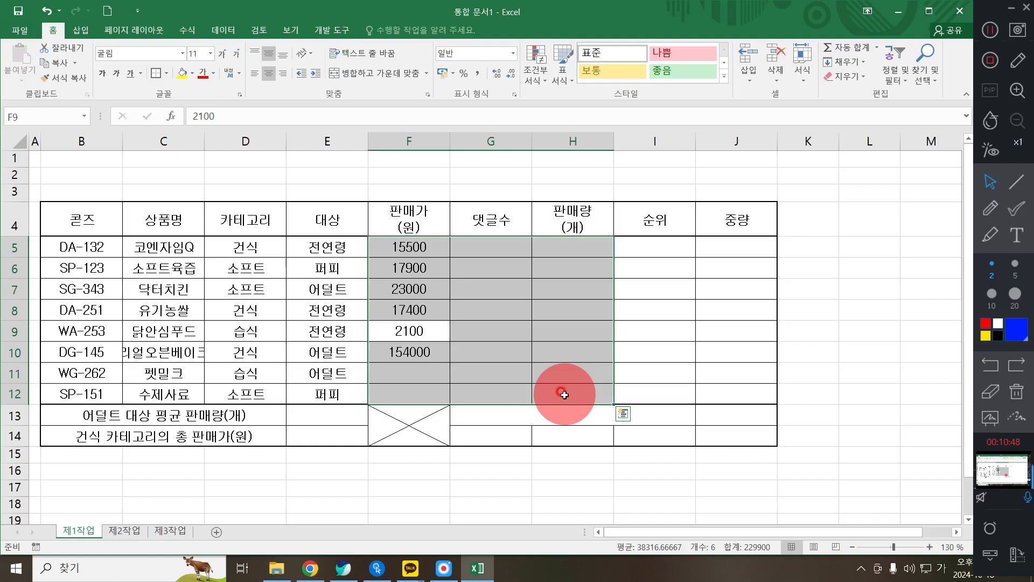
text(21000)
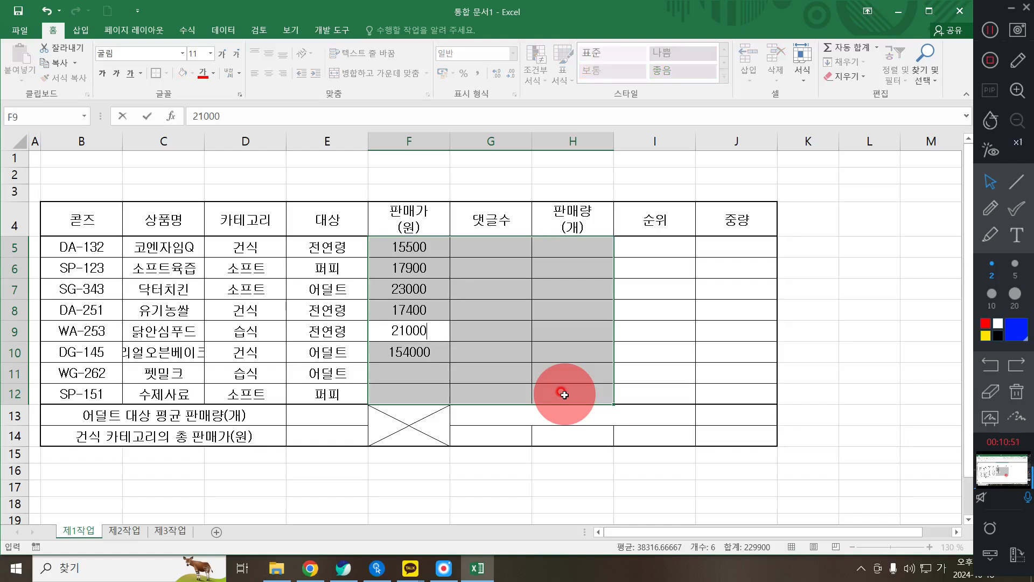
key(Return)
text(41)
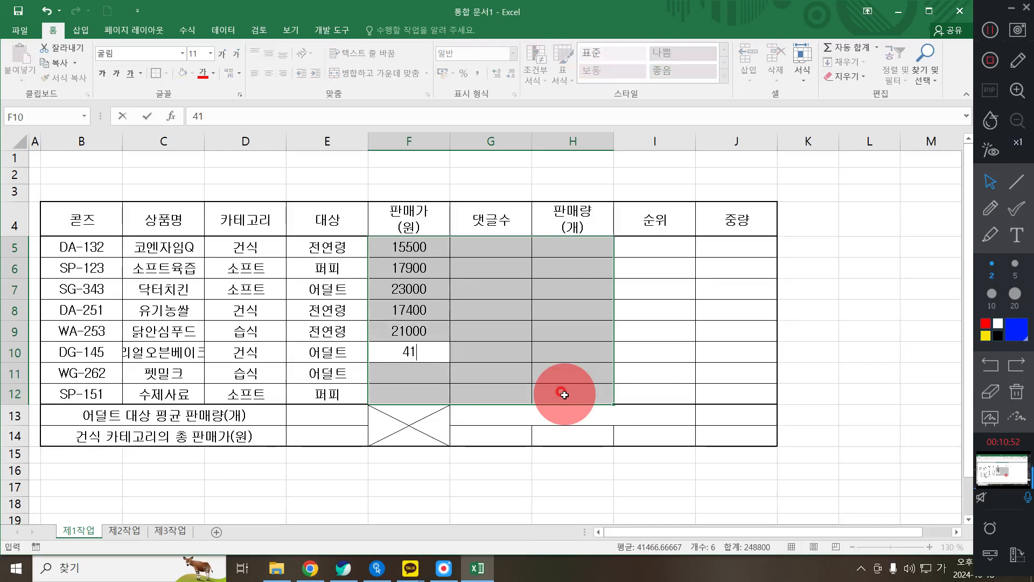
key(BackSpace)
key(BackSpace)
text(15400)
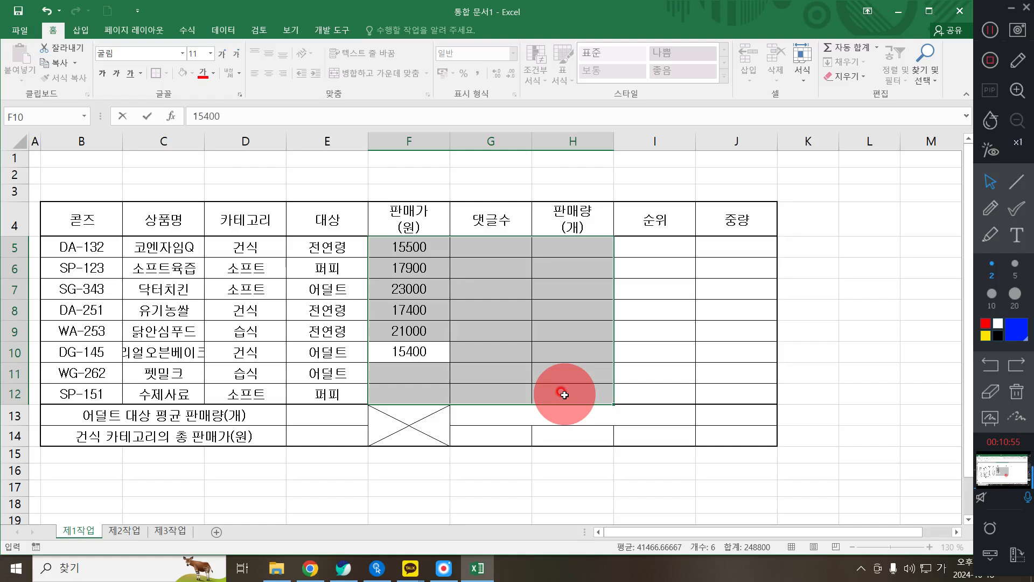
key(Return)
text(143)
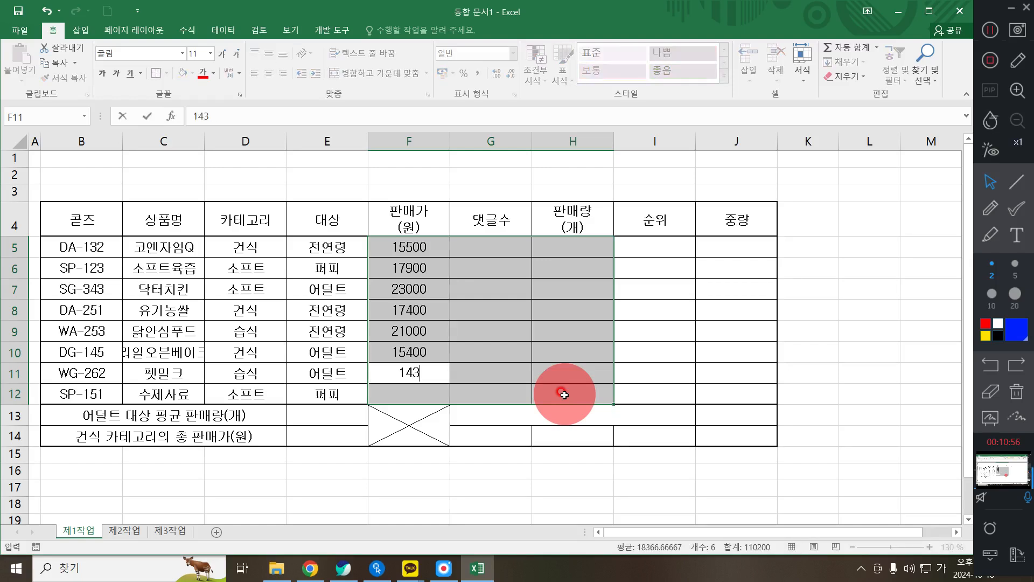
text(00)
key(Return)
- Enter 29000 in F12 and comment counts 288, 422, 899, 67, 412, 601, 792, 167 in G5:G12
text(29000)
key(Return)
text(288)
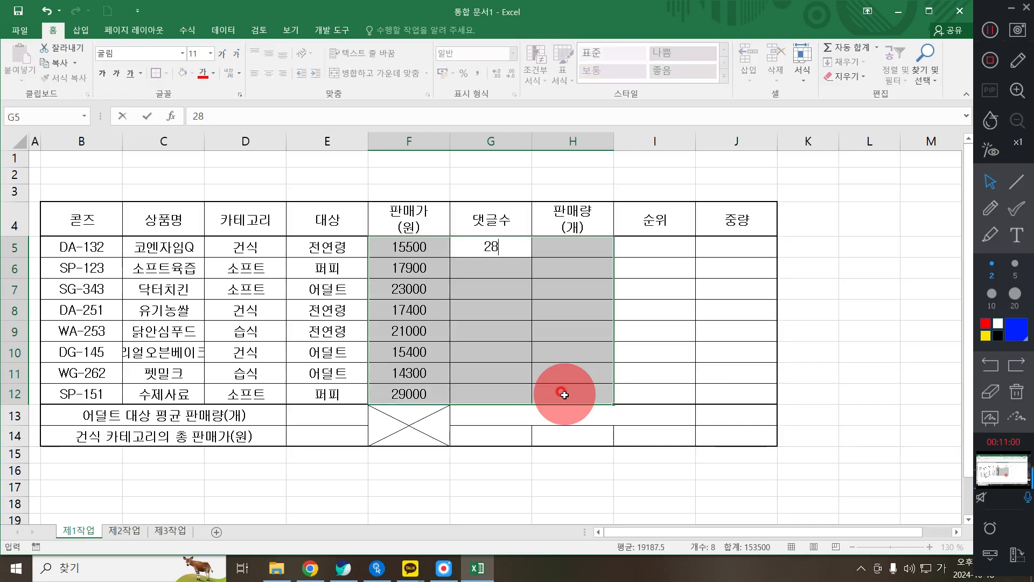
key(Return)
text(422)
key(Return)
text(899)
key(Return)
text(67)
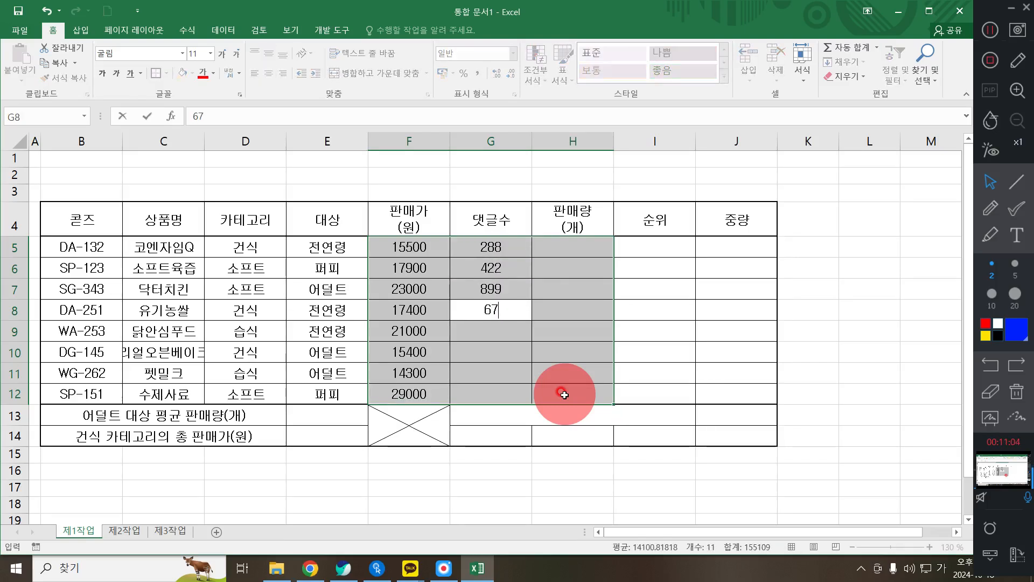
key(Return)
text(412)
key(Return)
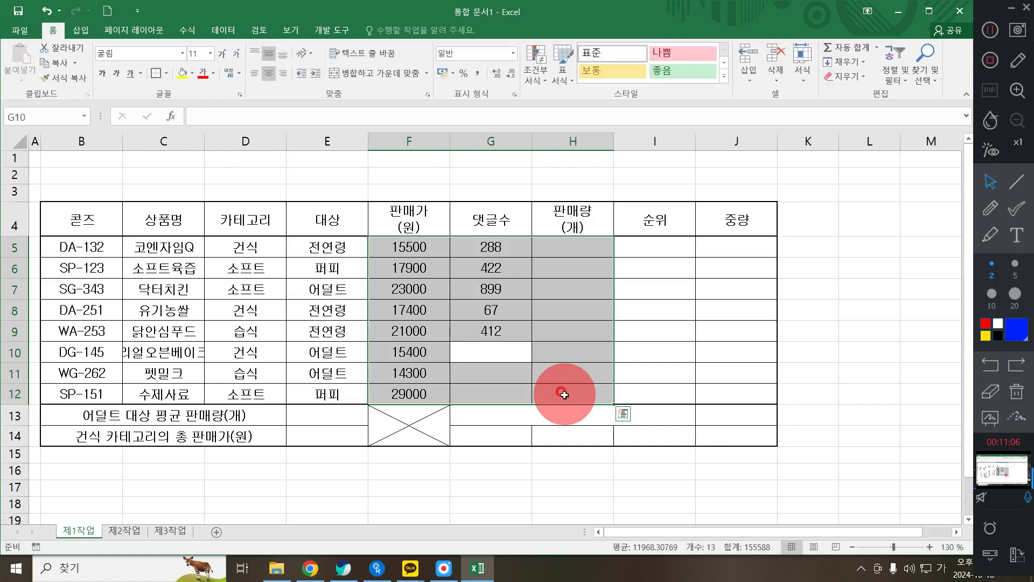
text(601)
key(Return)
text(792)
key(Return)
text(167)
key(Return)
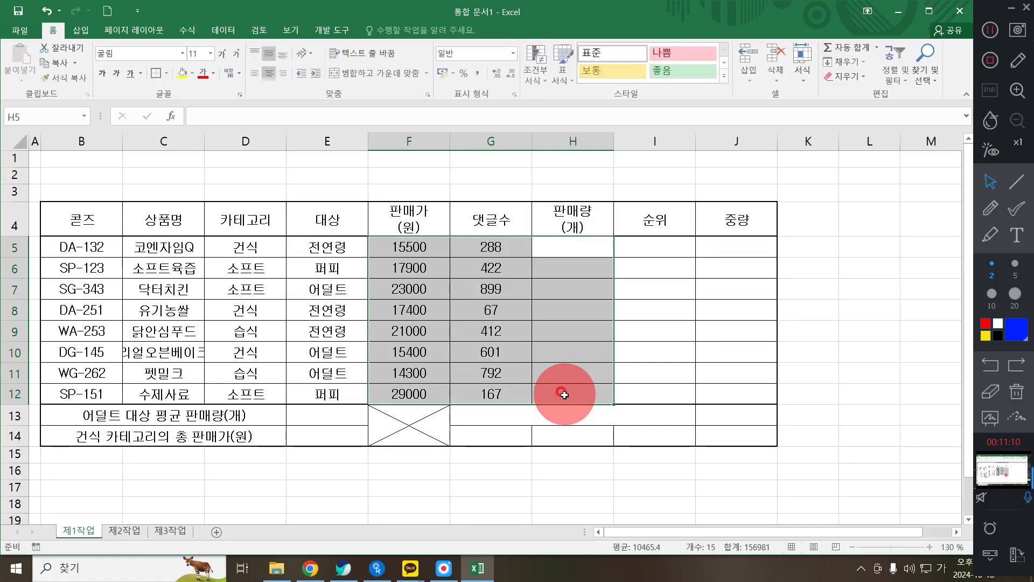
- Enter sales quantities 225, 587, 899, 310, 755, 432, 394, 499 in H5:H12
text(225)
key(Return)
text(587)
key(Return)
text(899)
key(Return)
text(310)
key(Return)
text(4)
key(BackSpace)
text(755)
key(Return)
text(432)
key(Return)
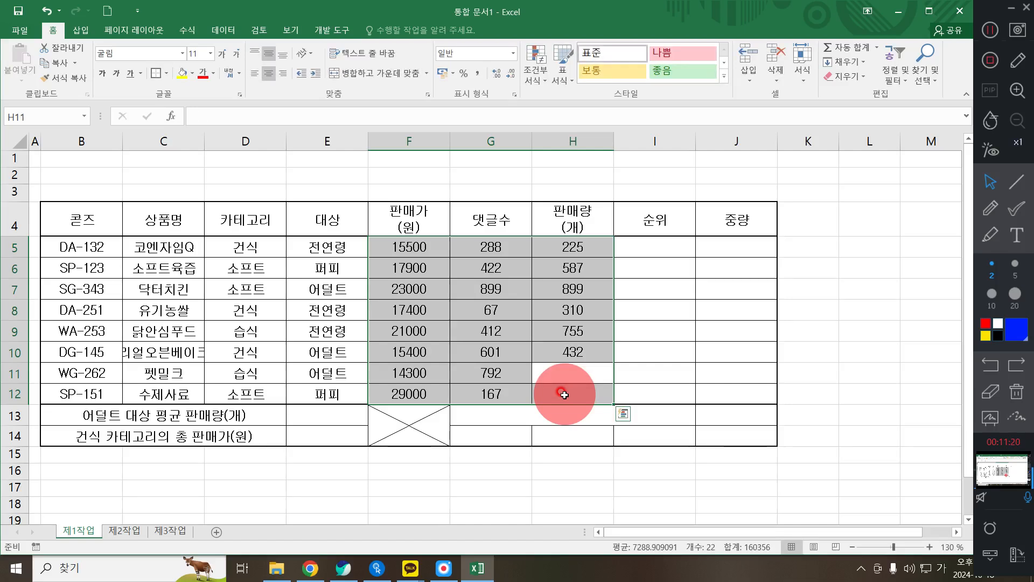
text(39)
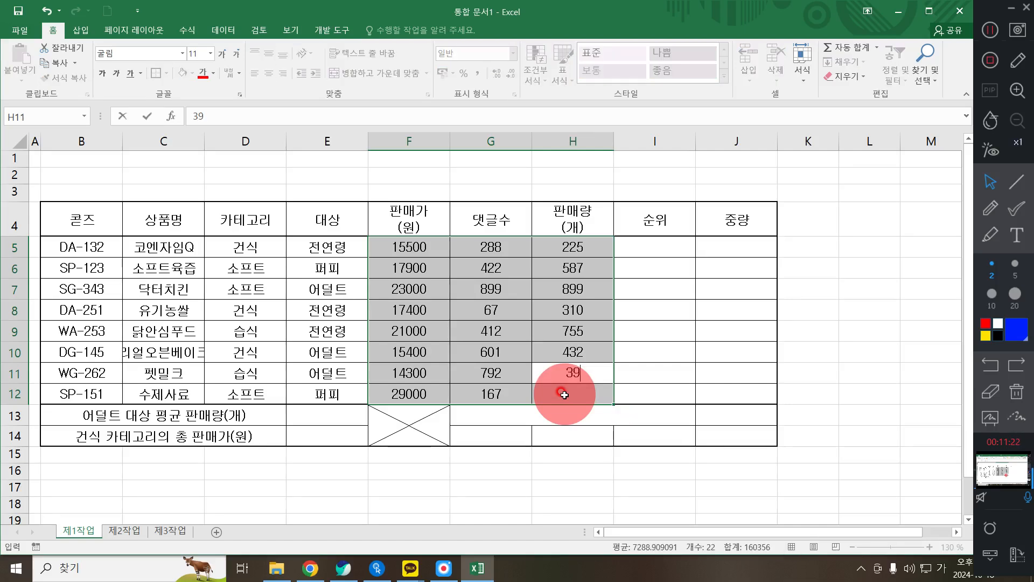
text(4)
key(Return)
text(499)
key(ctrl+Return)
key(Return)
click(576, 410)
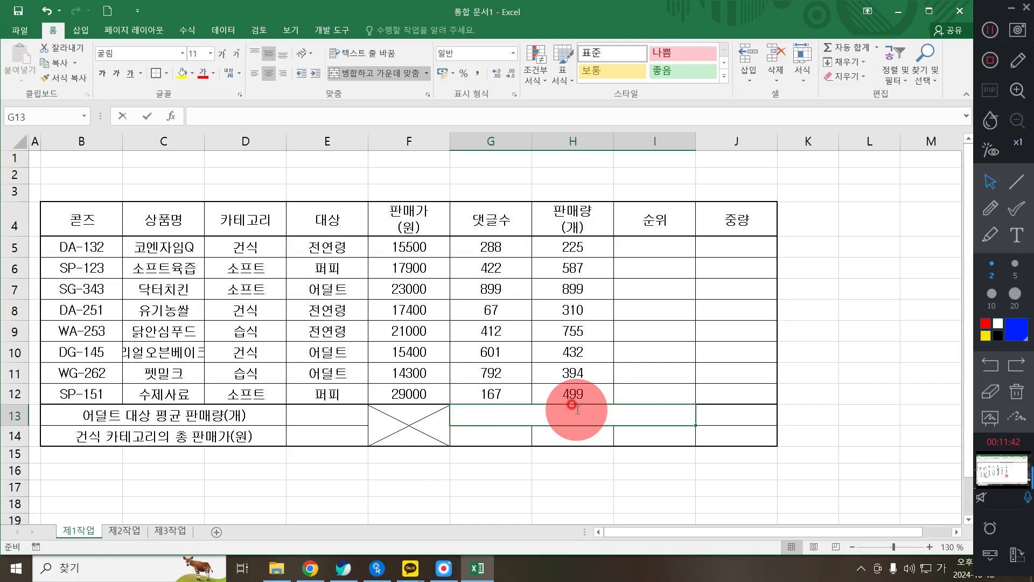
- Label G13 '최대 댓글수', G14 '코드' and I14 '상품명'
text(최대 댓글수)
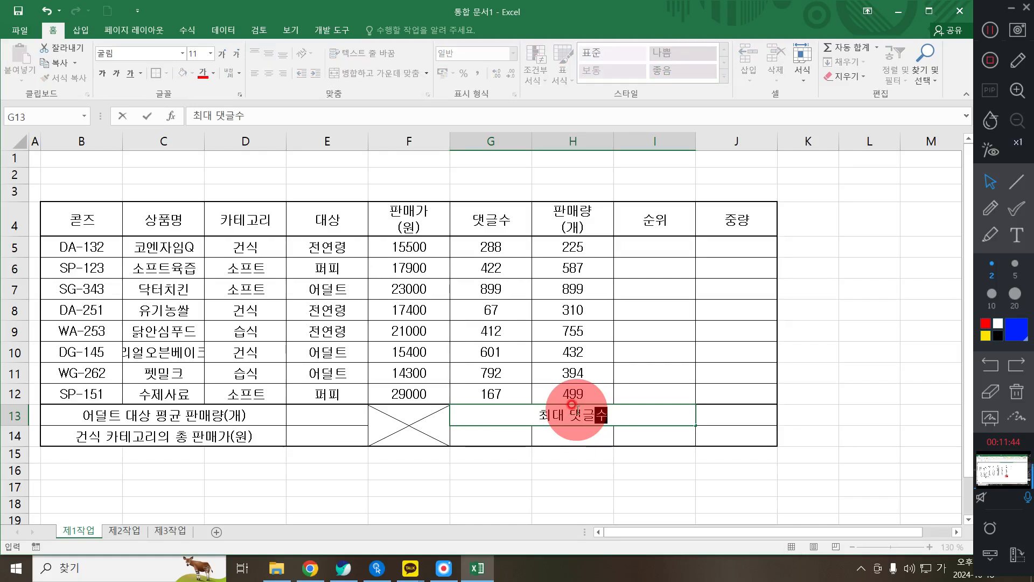
key(Return)
text(코드)
key(Tab)
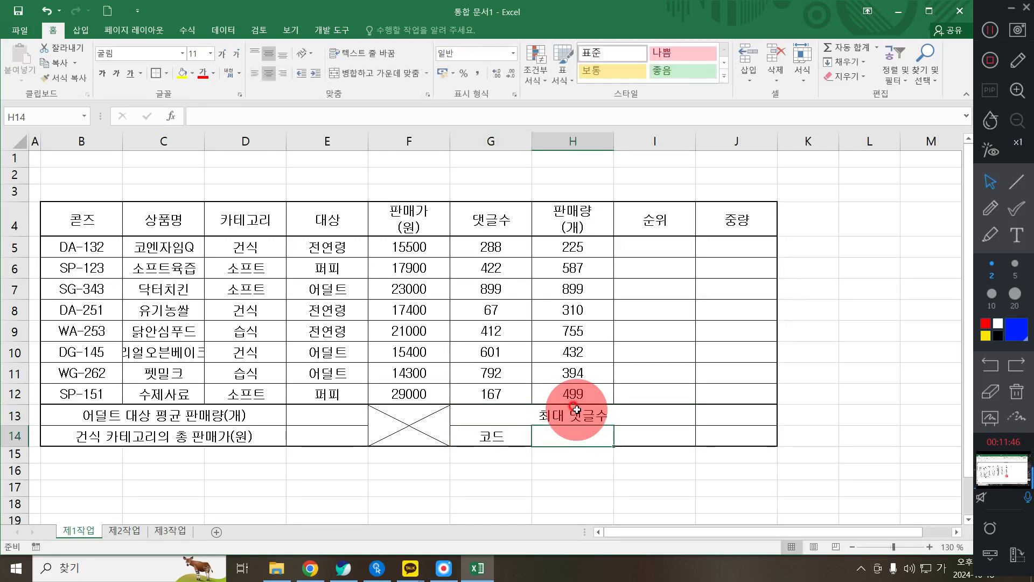
key(Tab)
text(상품명)
key(Return)
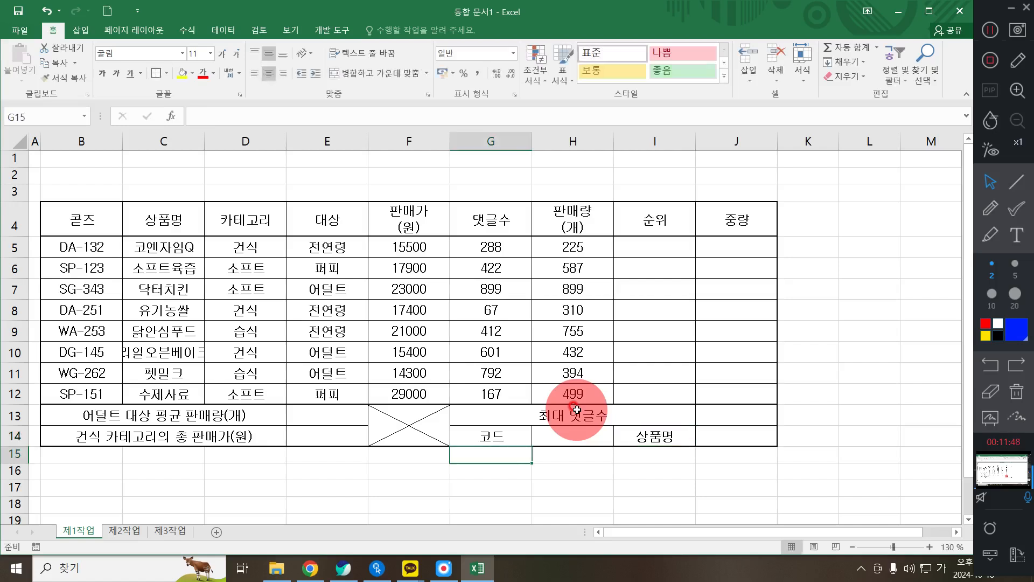
- Widen column C so the product names fit
click(990, 30)
click(990, 30)
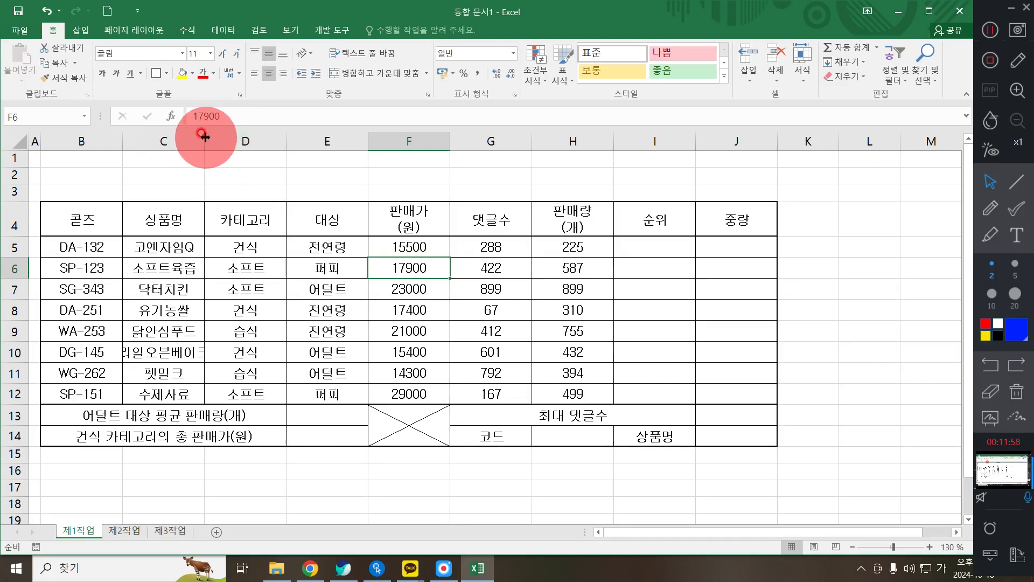
drag(204, 136, 224, 141)
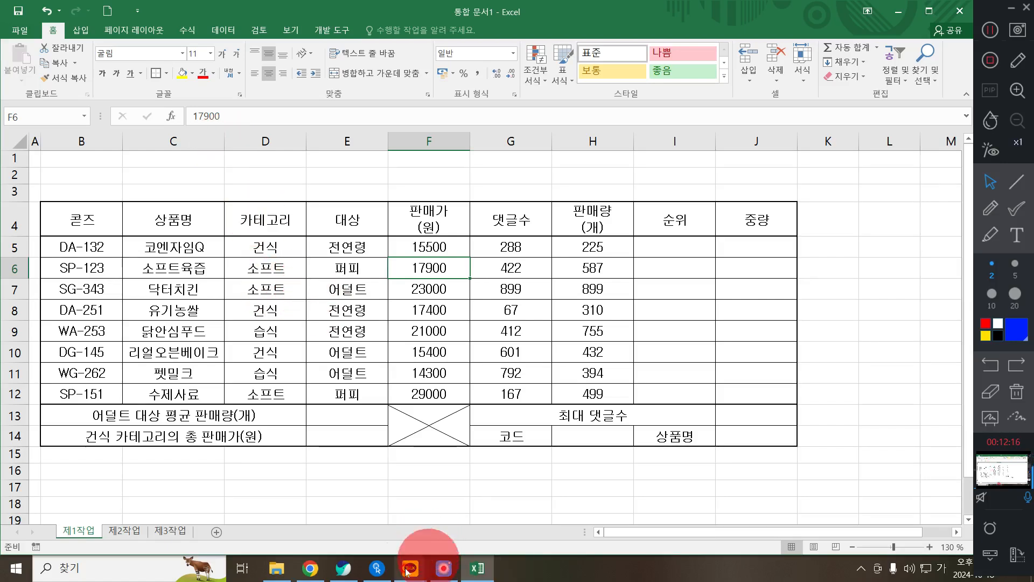
- Check the PDF rule to fill B4:J4, G14 and I14 orange, then select B4:J4 in Excel
click(343, 569)
click(278, 328)
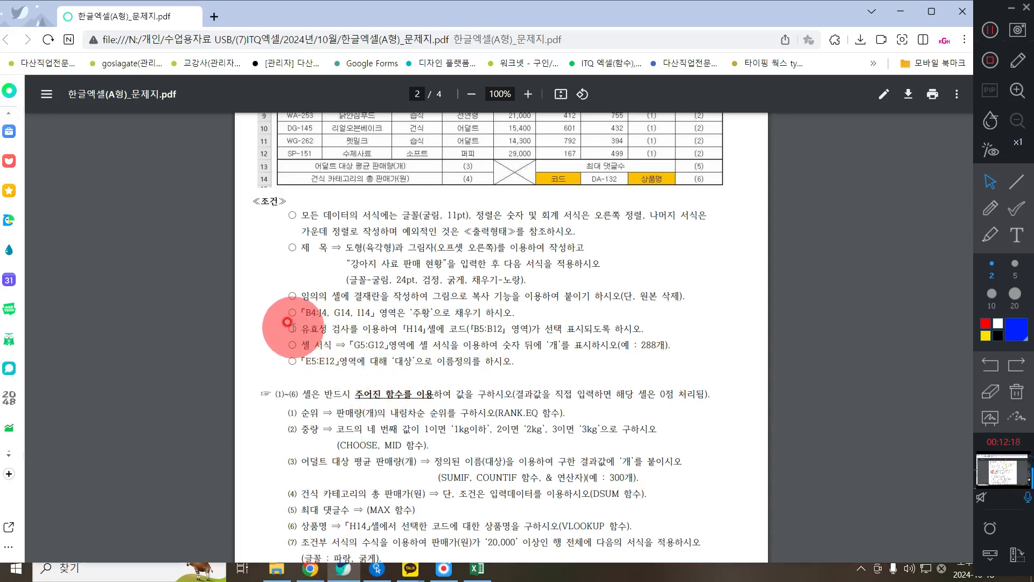
drag(289, 313, 512, 314)
scroll(474, 329, up, 1)
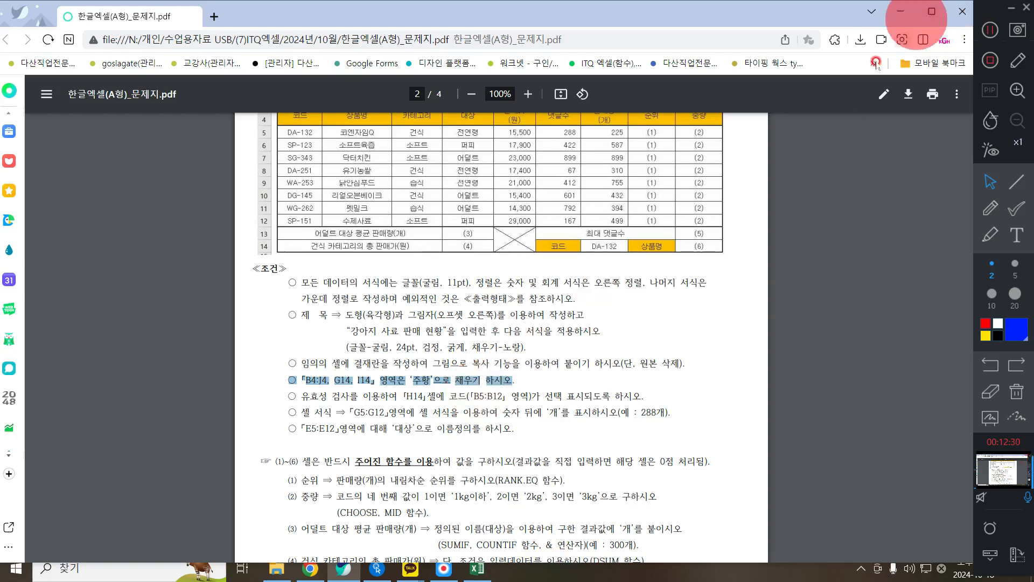
ctrl+scroll(507, 322, up, 3)
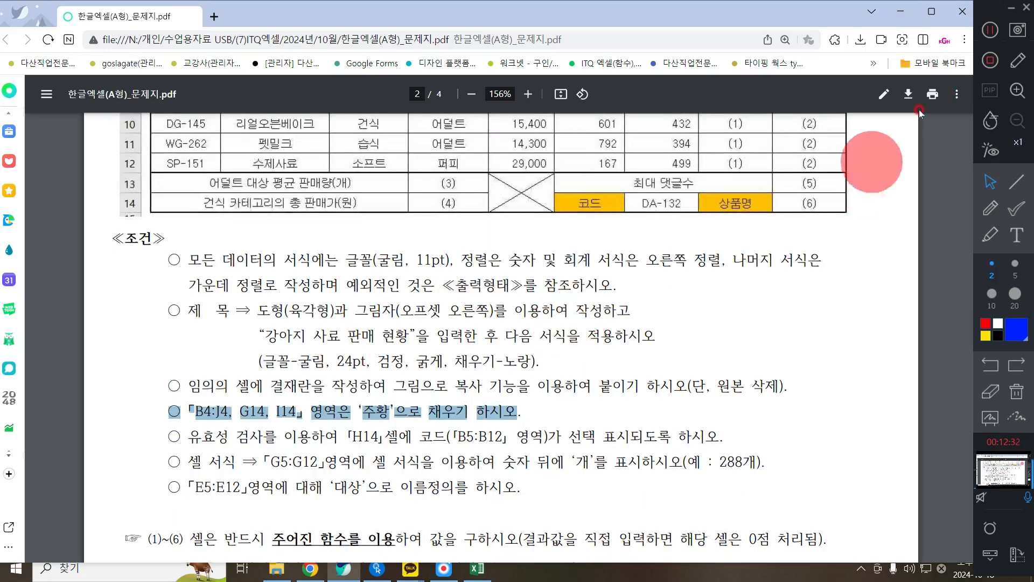
click(900, 11)
drag(97, 215, 172, 218)
drag(501, 235, 776, 220)
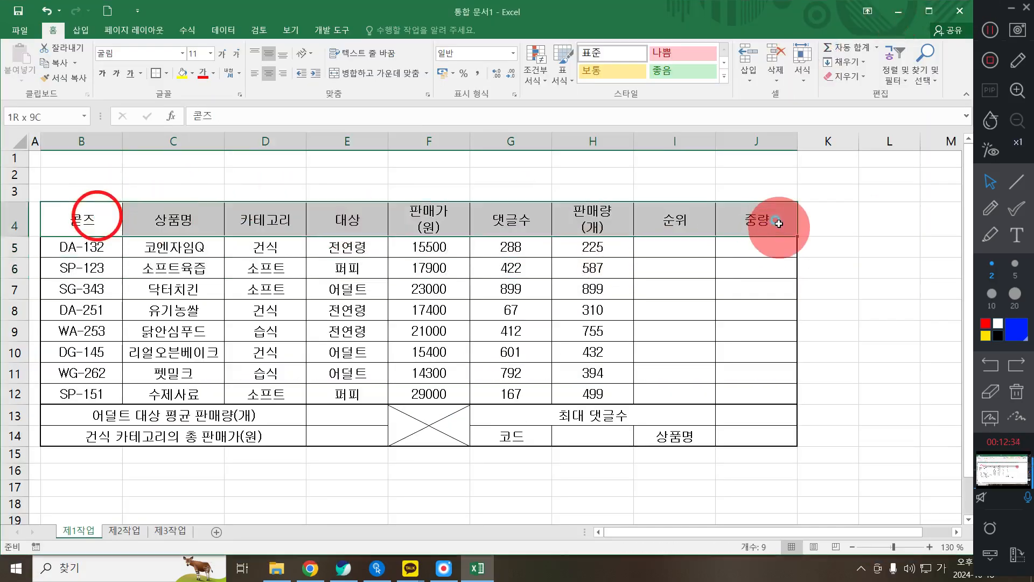
- Add G14 and I14 to the header selection and fill them all with standard Orange
ctrl+click(506, 442)
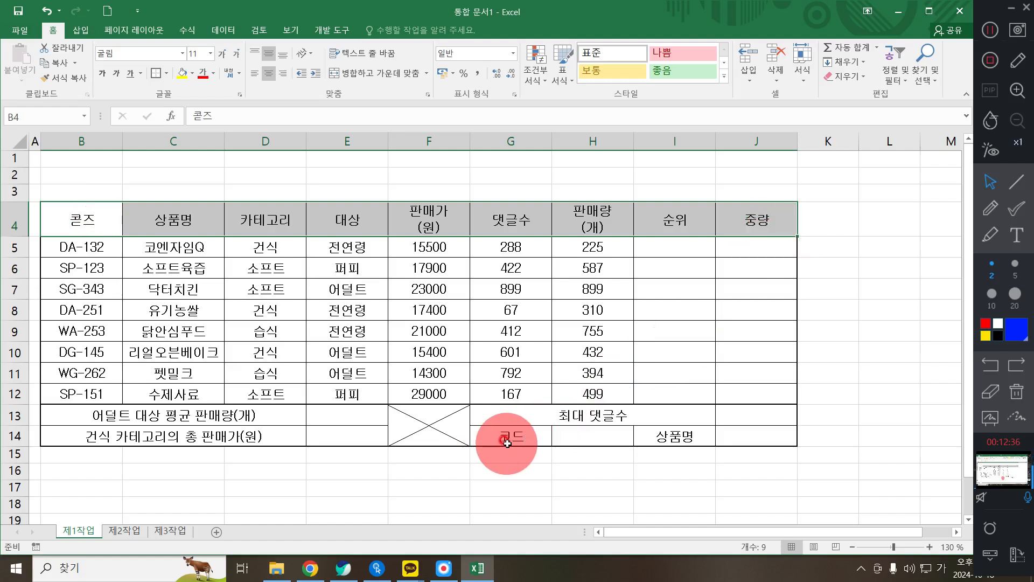
ctrl+click(665, 446)
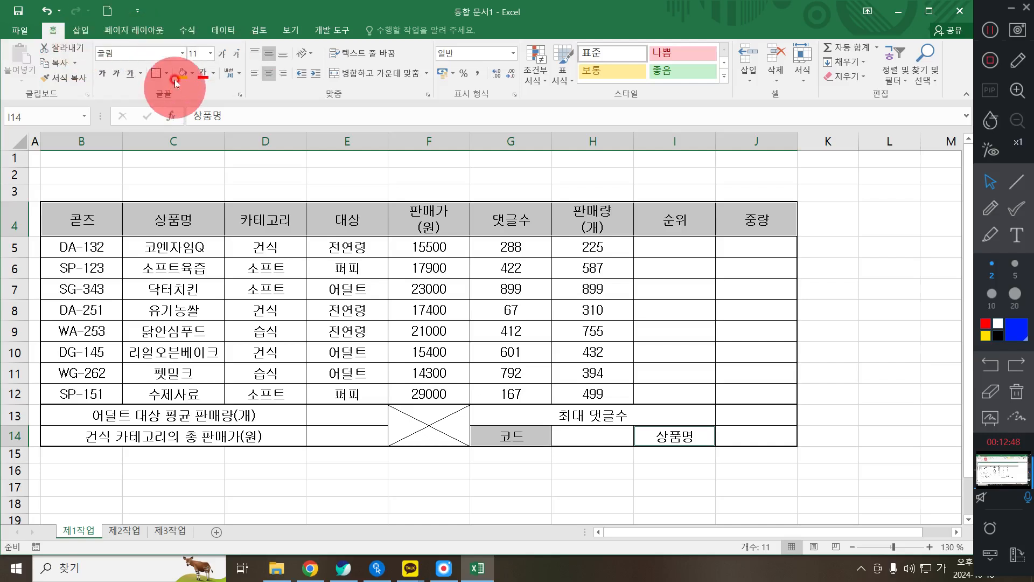
click(191, 74)
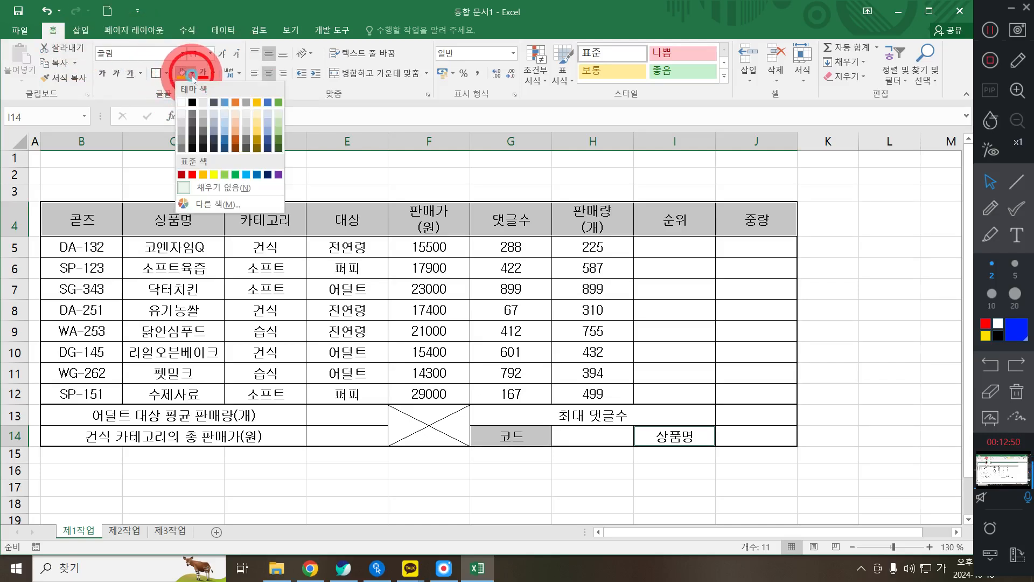
click(211, 176)
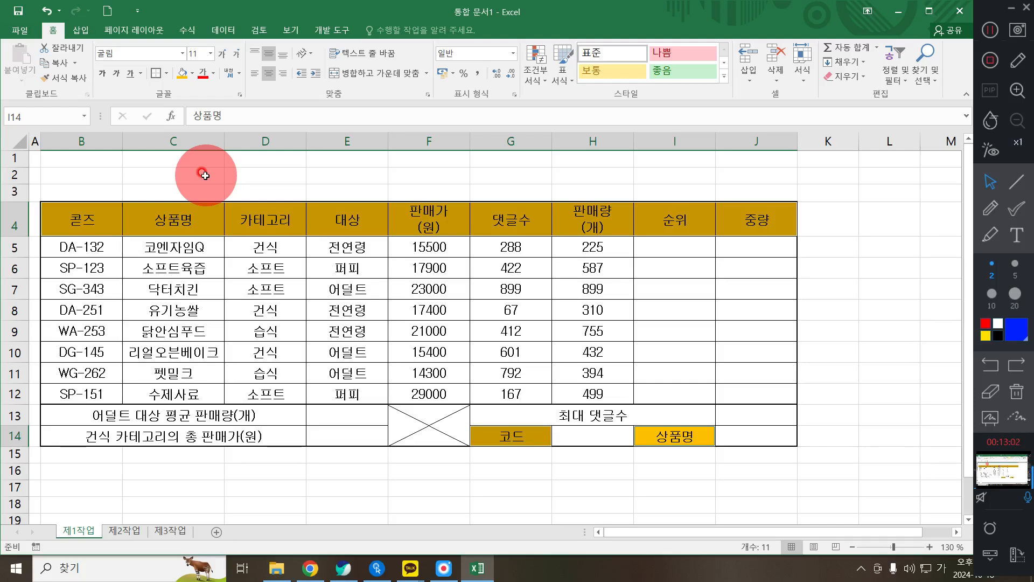
click(192, 73)
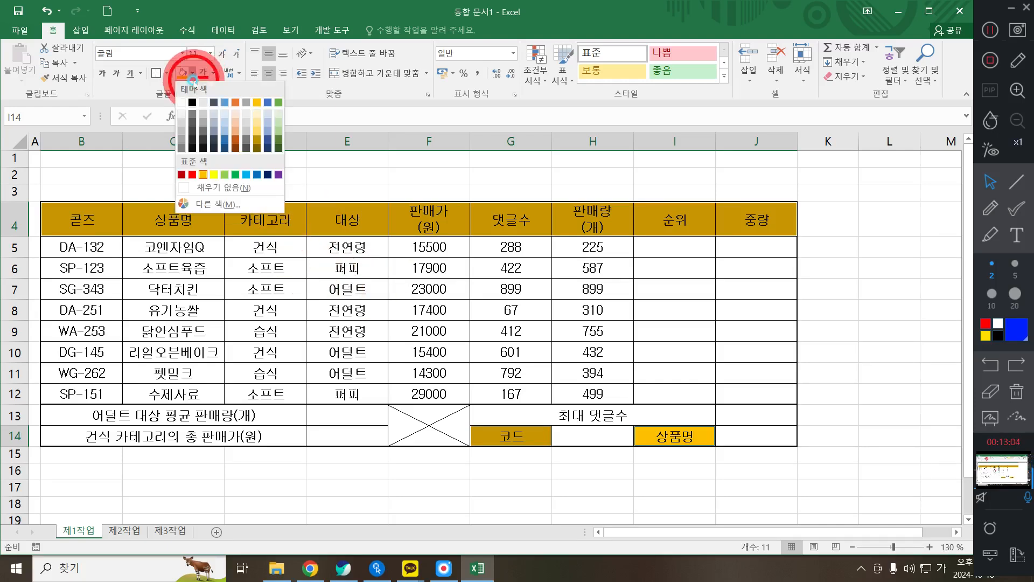
click(203, 174)
click(208, 310)
- Review the general formatting condition in the exam PDF, then select F5:H12 in Excel
click(345, 565)
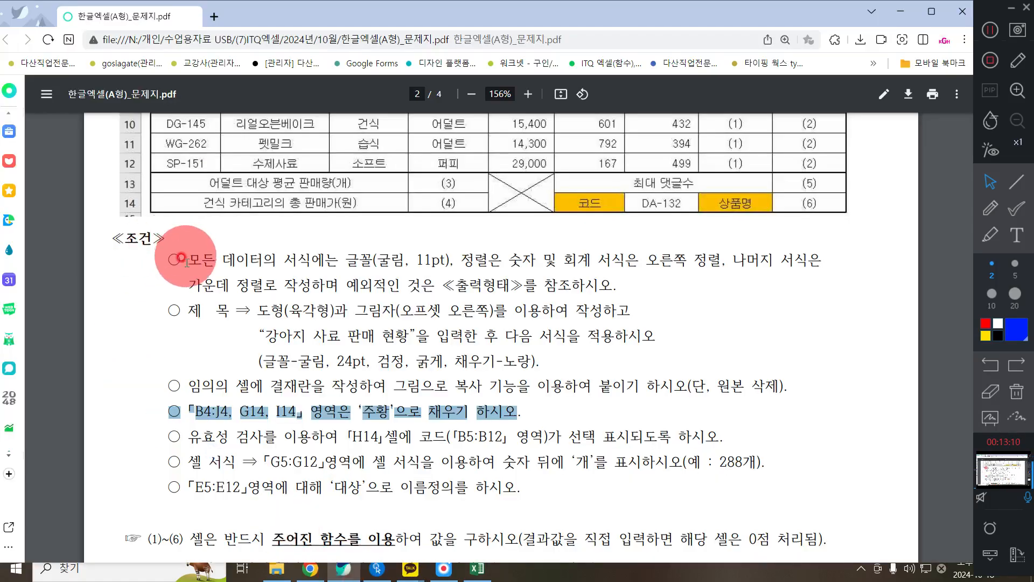
drag(181, 258, 673, 289)
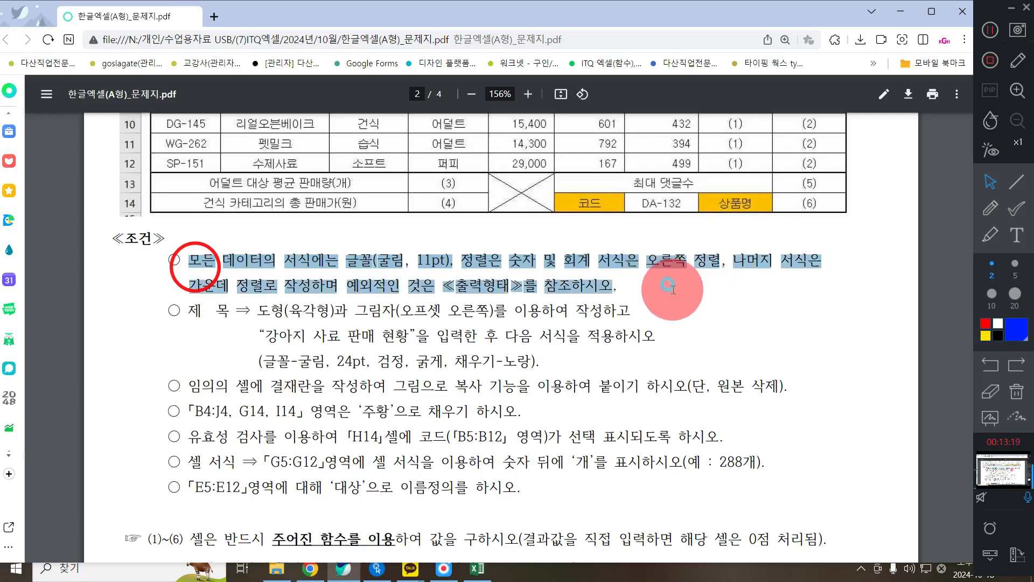
click(900, 11)
drag(429, 248, 594, 386)
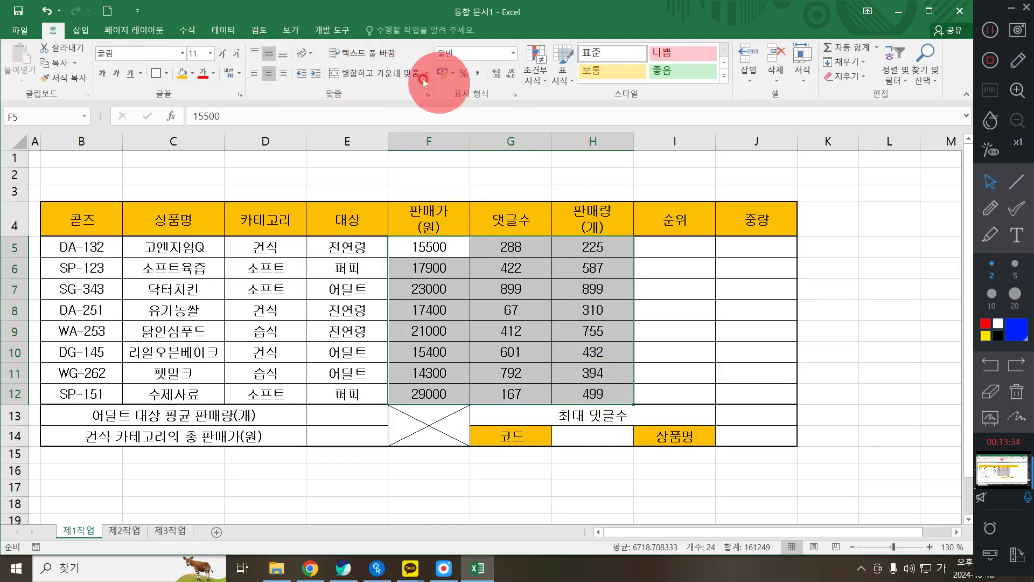
- Right-align F5:H12 and apply Comma Style thousands separators
click(287, 76)
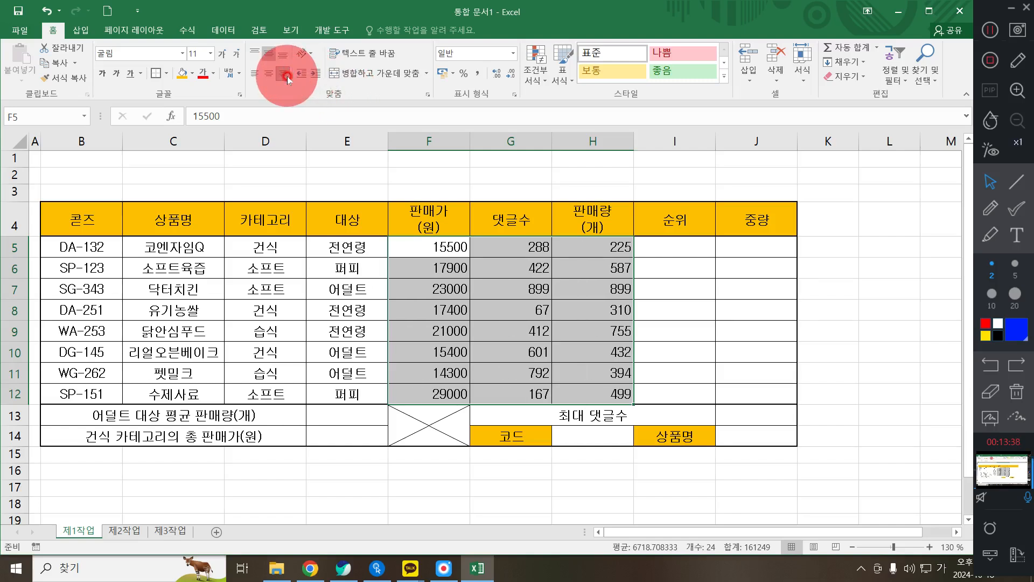
click(479, 71)
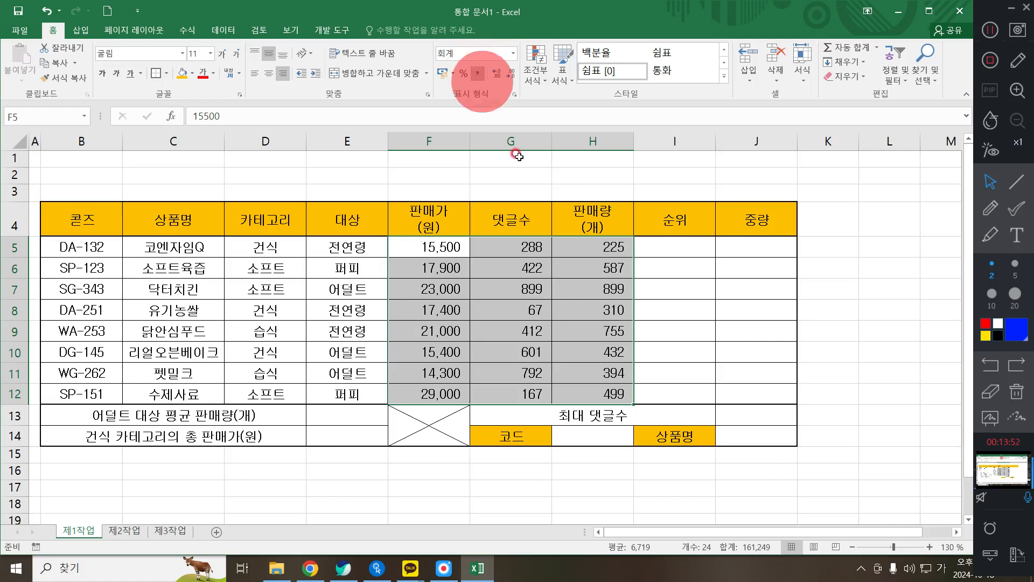
click(447, 273)
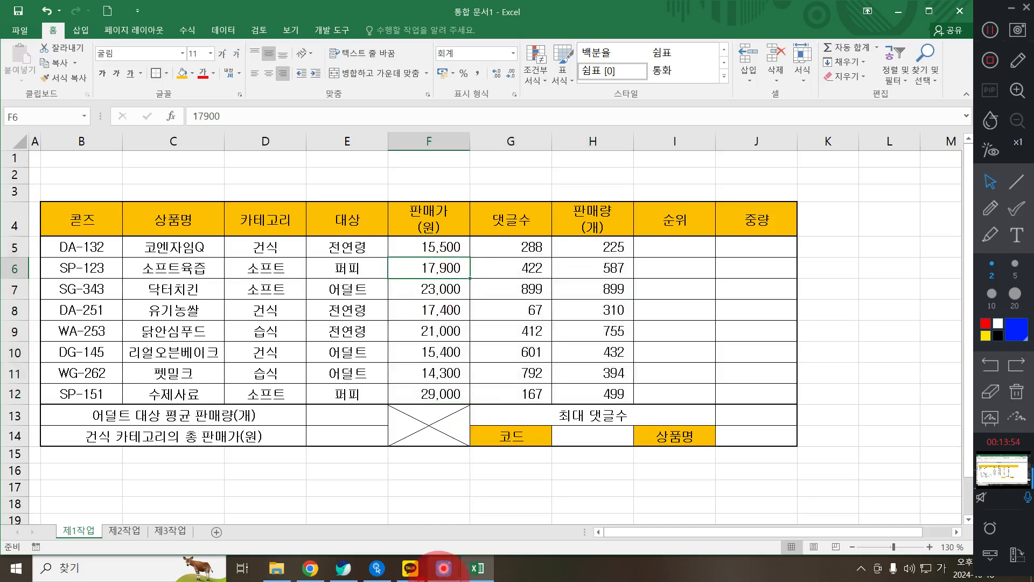
click(344, 569)
- Read the title requirement and the 출력형태 sample layout in the PDF, then return to Excel
drag(186, 311, 662, 342)
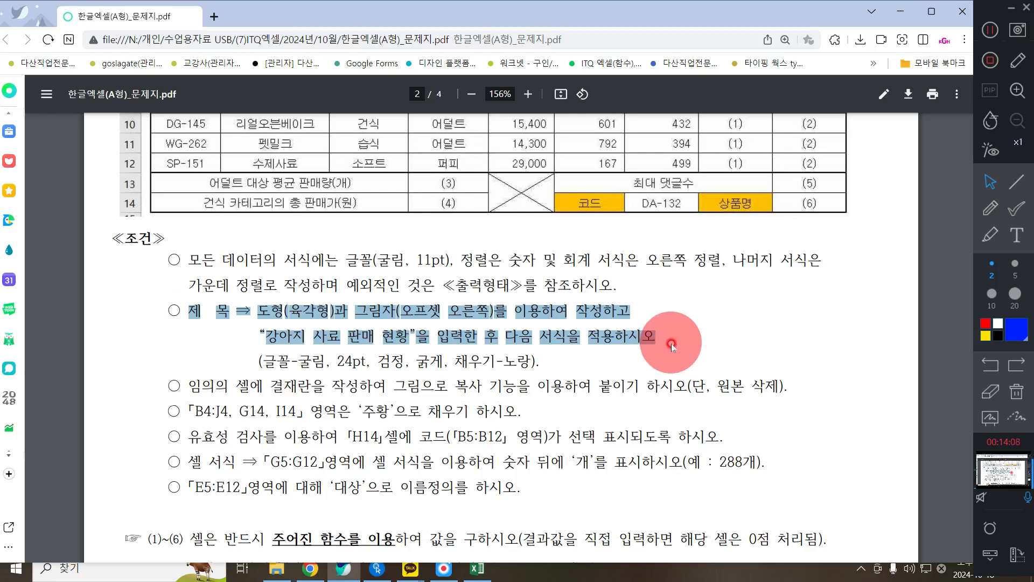
click(637, 360)
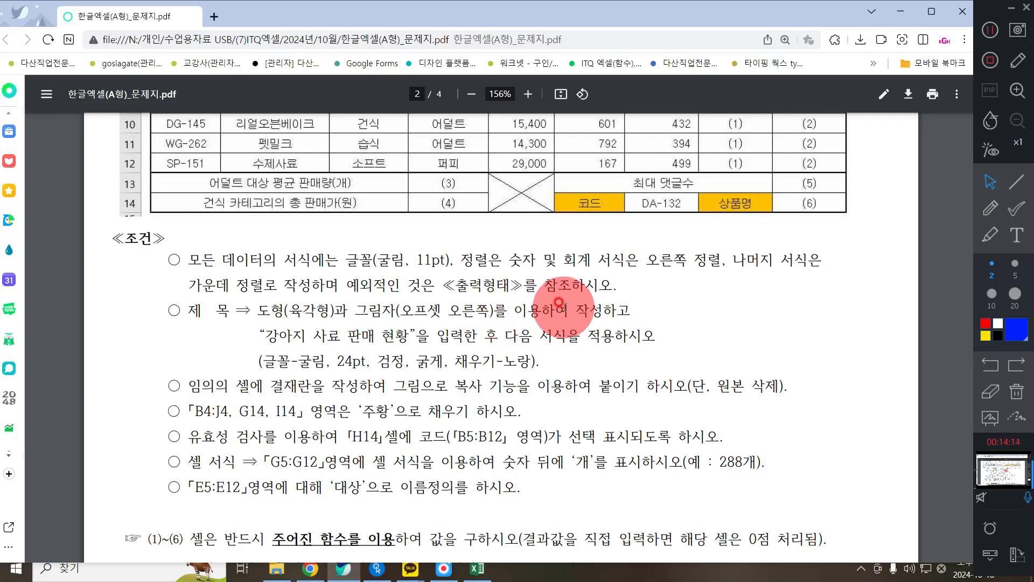
scroll(559, 302, up, 6)
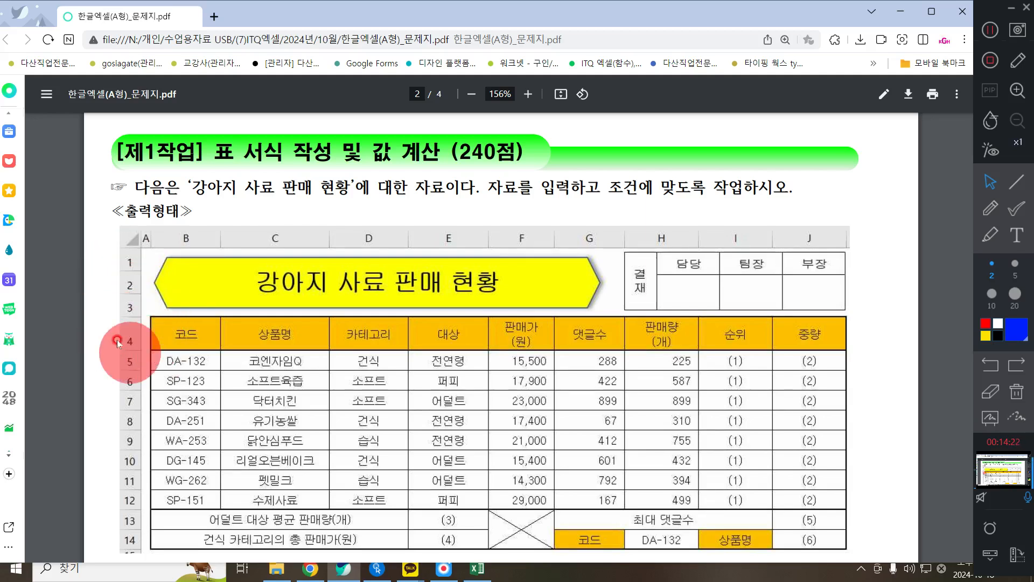
click(899, 11)
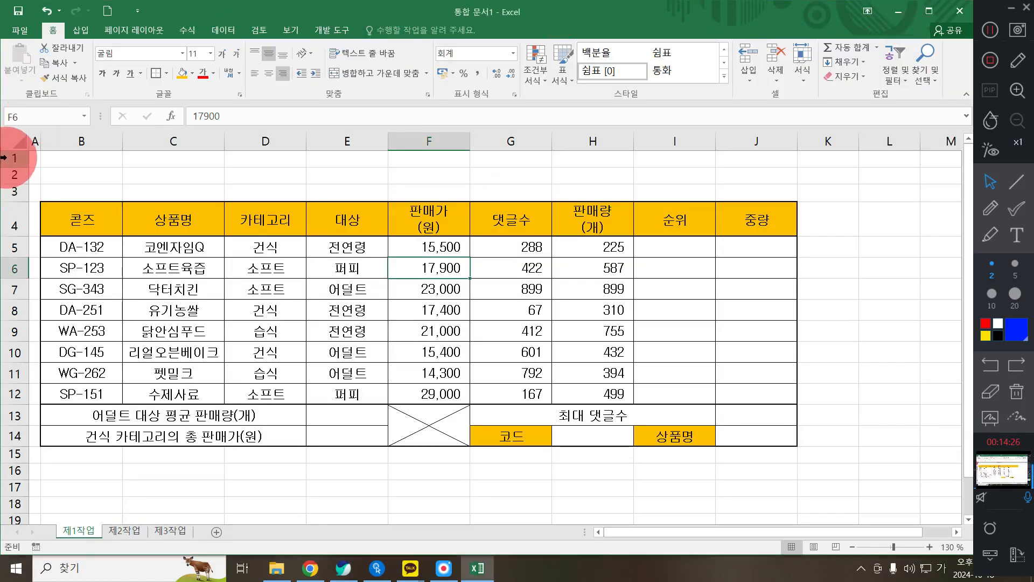
- Set the height of rows 1 through 3 to 25
drag(6, 157, 18, 198)
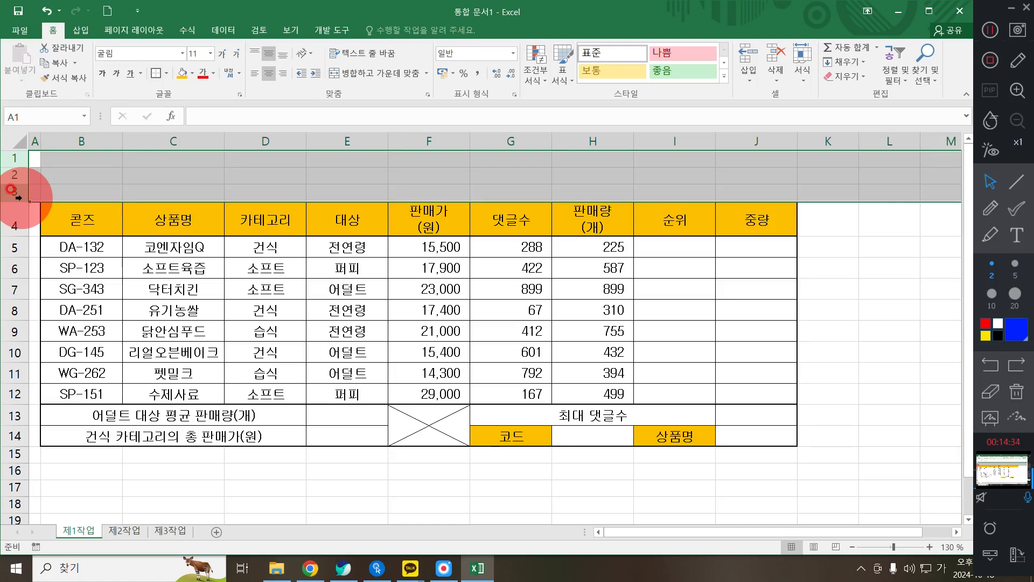
right_click(18, 198)
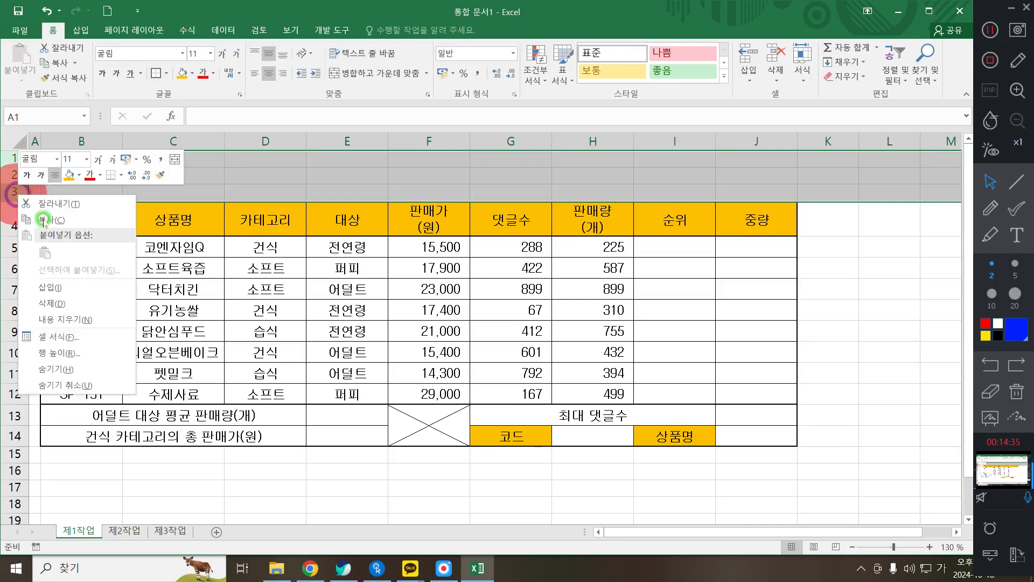
click(80, 345)
text(25)
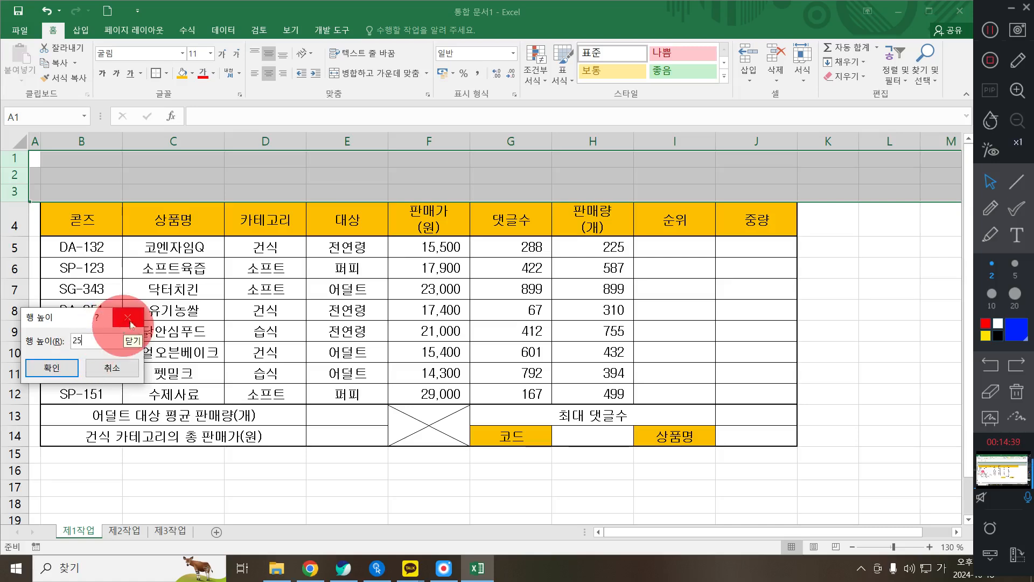
click(50, 366)
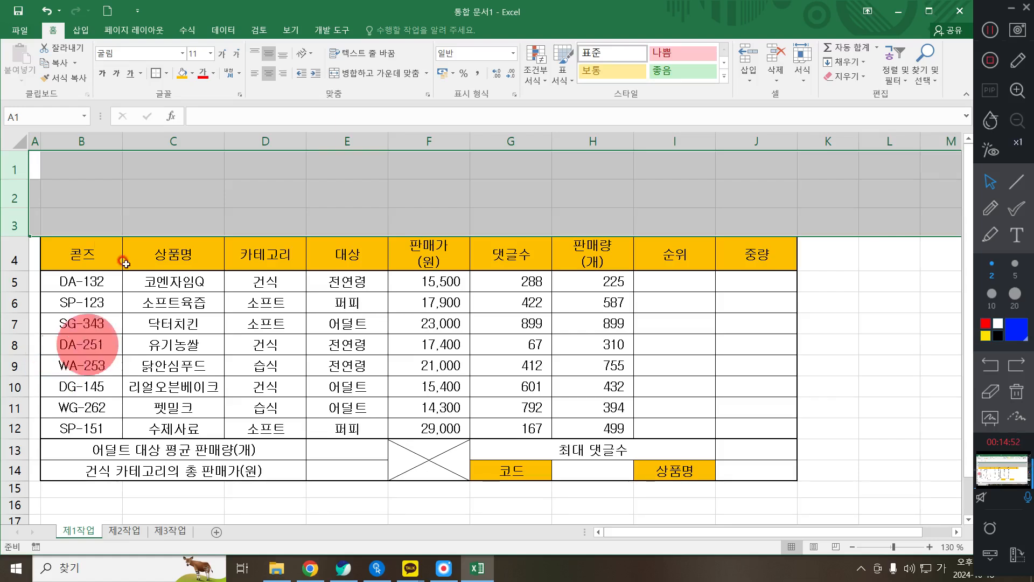
- Draw a hexagon across B1:G3 above the table, aligned with the table's left edge
click(82, 30)
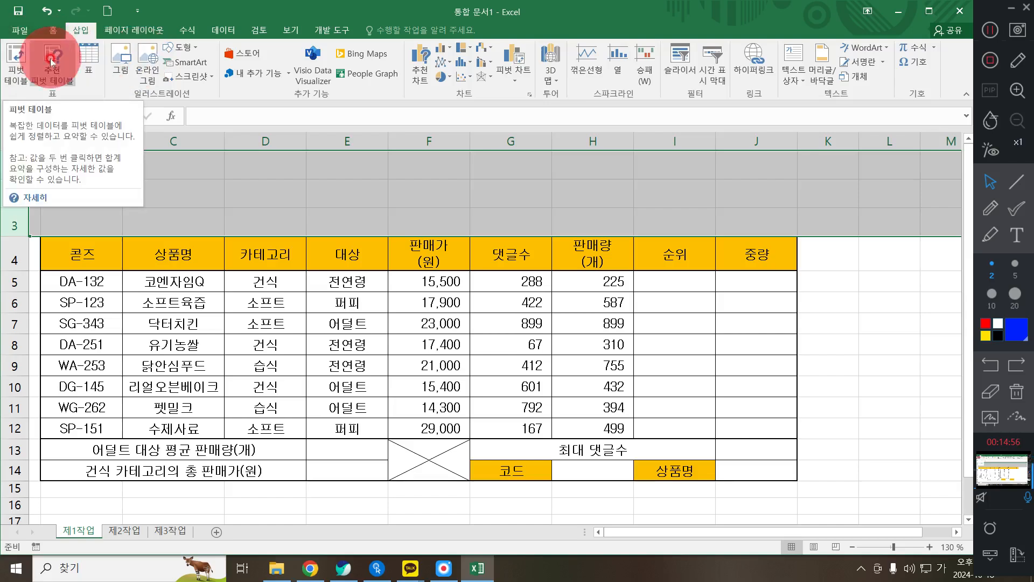
click(181, 47)
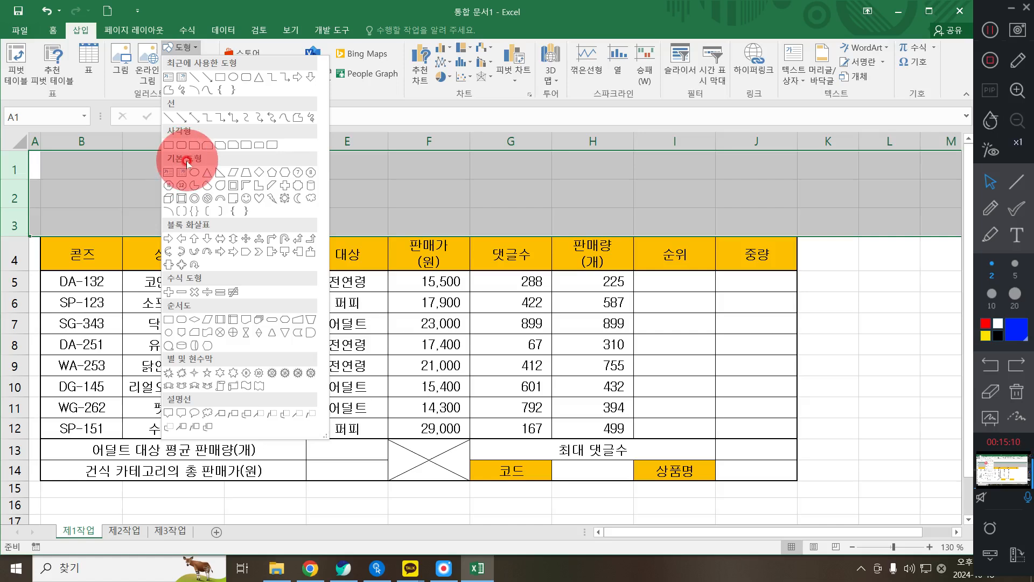
click(282, 174)
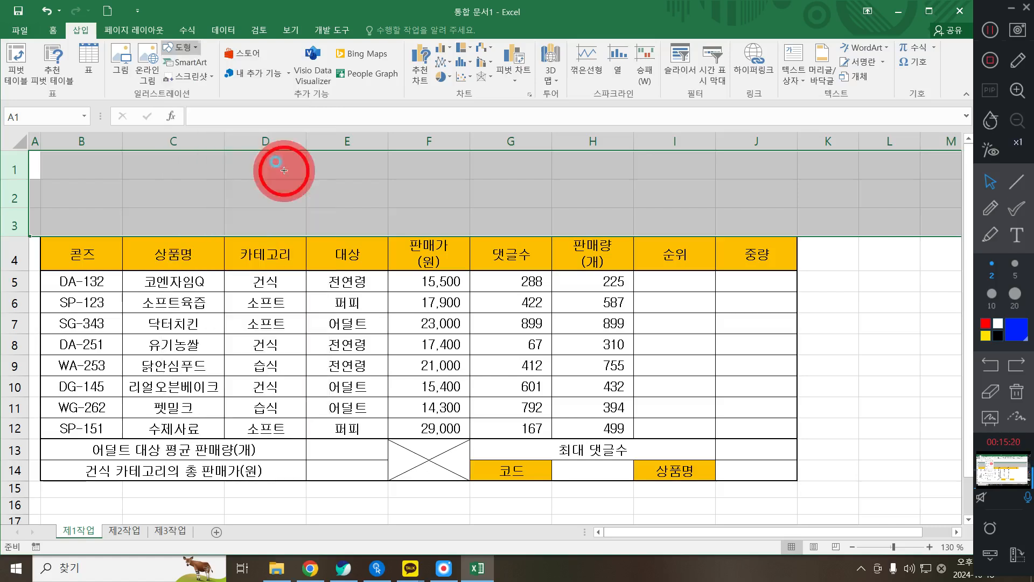
mouse_move(41, 163)
mouse_down()
mouse_move(315, 231)
mouse_move(409, 218)
mouse_move(436, 237)
mouse_move(428, 228)
mouse_move(437, 237)
mouse_move(473, 221)
mouse_move(512, 228)
mouse_up()
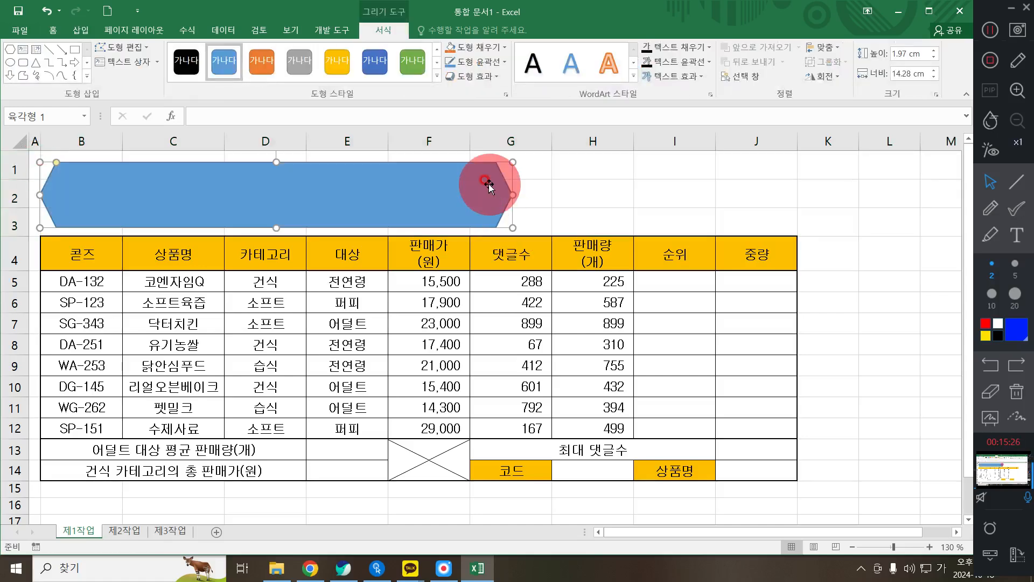
drag(406, 174, 383, 203)
click(645, 281)
mouse_move(461, 203)
mouse_down()
mouse_move(288, 194)
mouse_move(351, 179)
mouse_move(411, 201)
mouse_move(421, 176)
mouse_move(411, 167)
mouse_move(416, 174)
mouse_up()
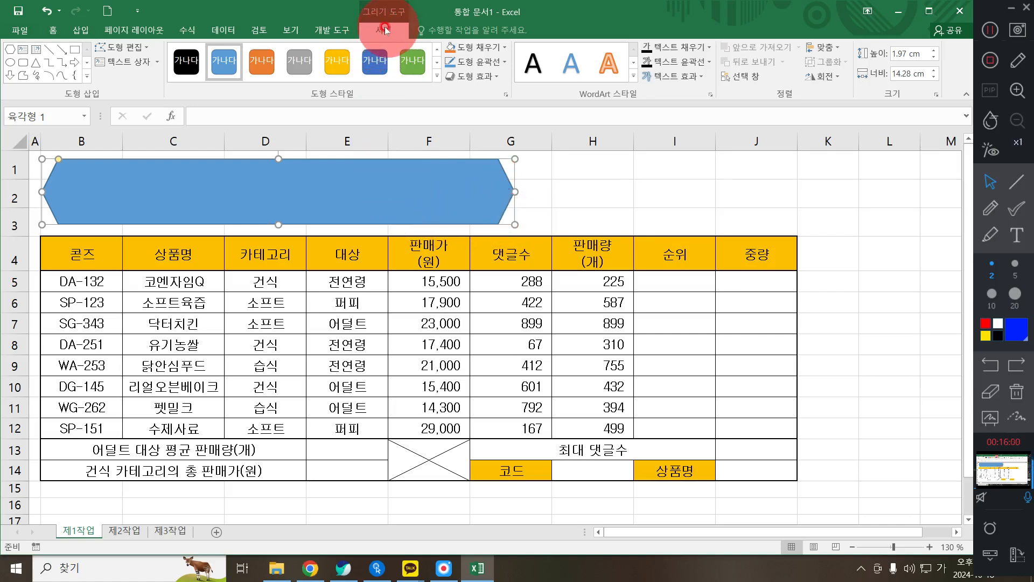
- Give the hexagon an Offset Right outer shadow
click(485, 76)
mouse_move(541, 129)
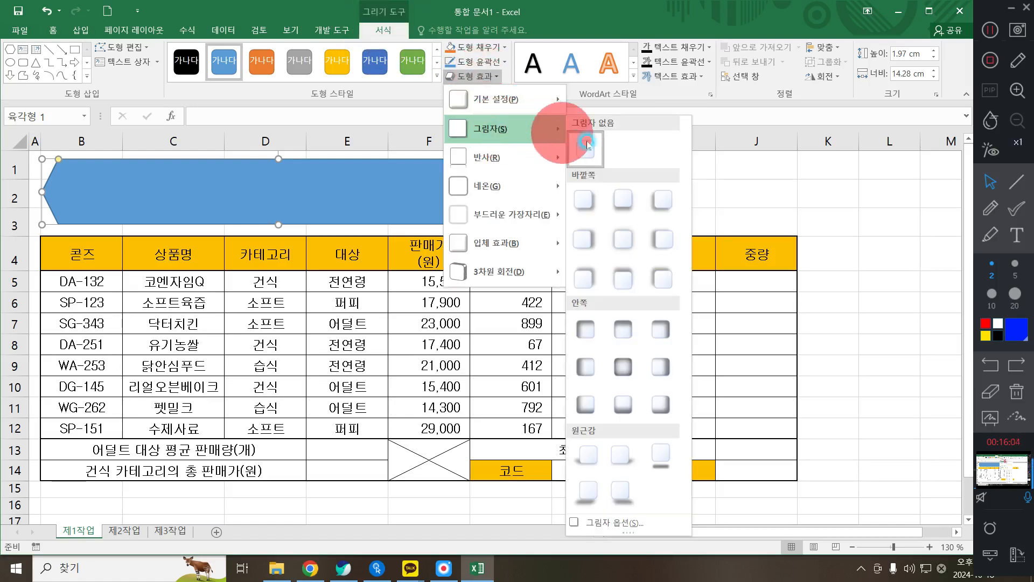
click(595, 247)
- Type the title '강아지 사료 판매 현황' into the hexagon
click(356, 178)
text(강아지 사료 파)
text(ㄴ매 현)
text(황)
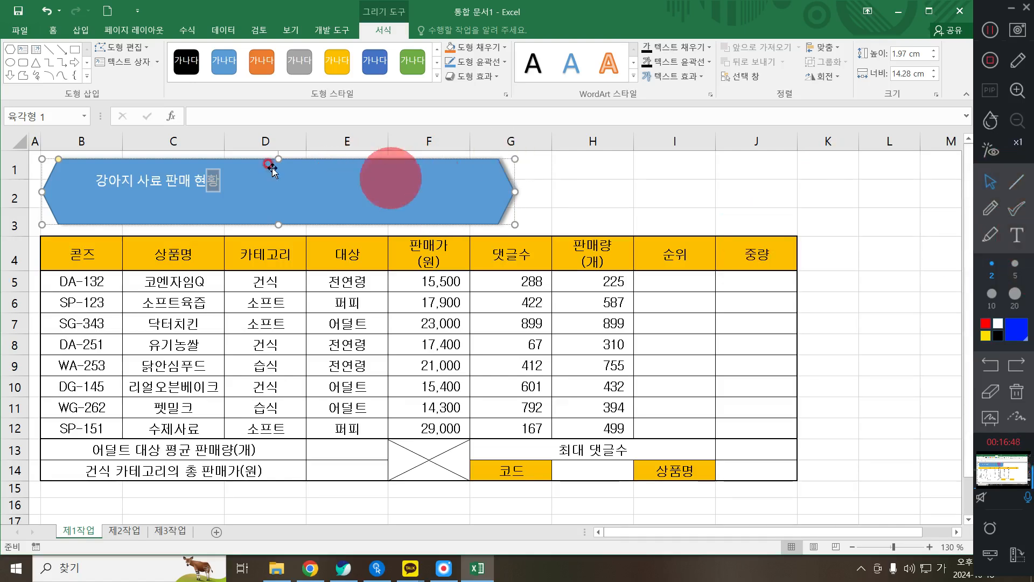
click(312, 193)
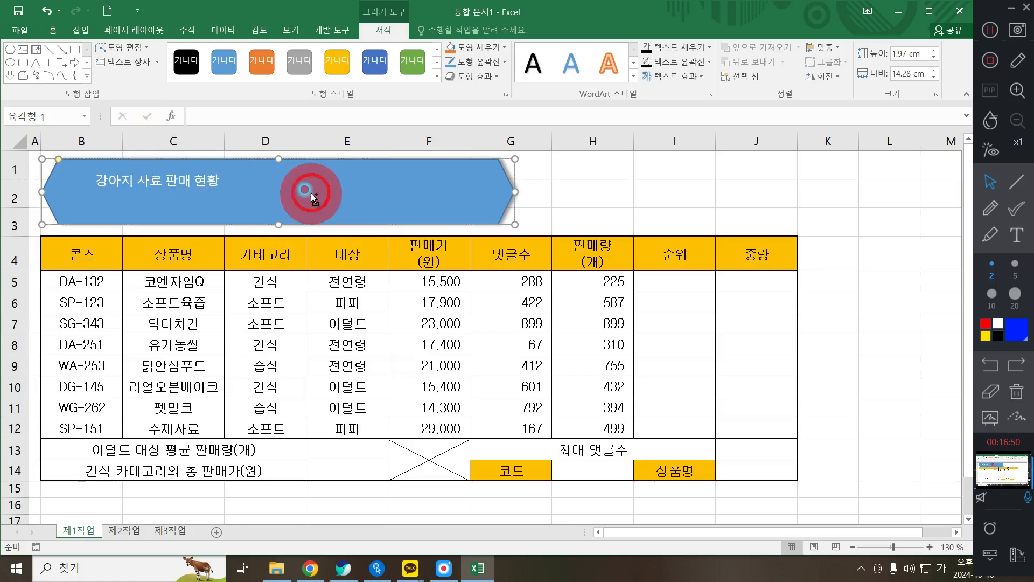
click(311, 193)
click(311, 193)
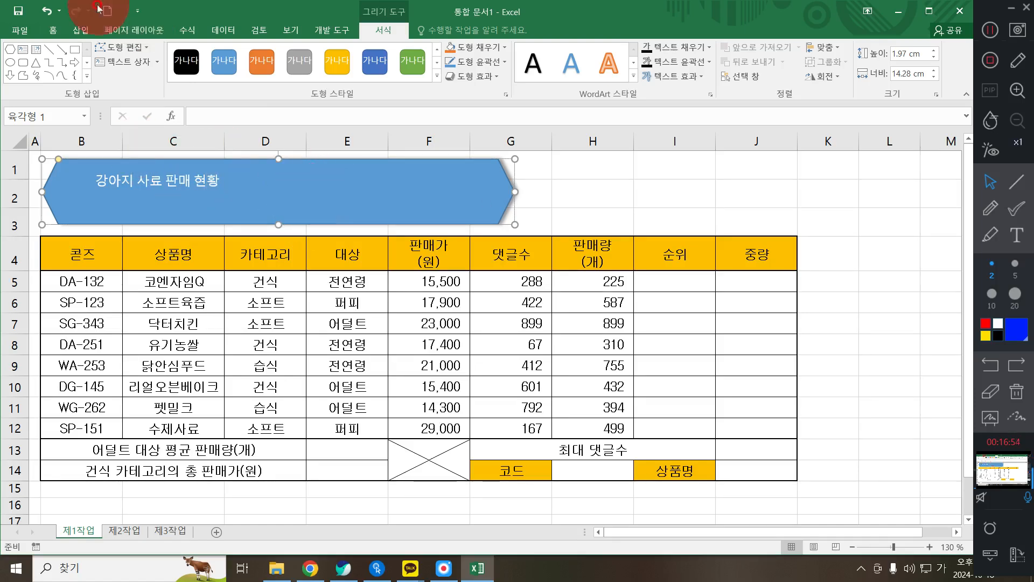
- Format the title text as 굴림, 24 pt, black and bold
click(56, 31)
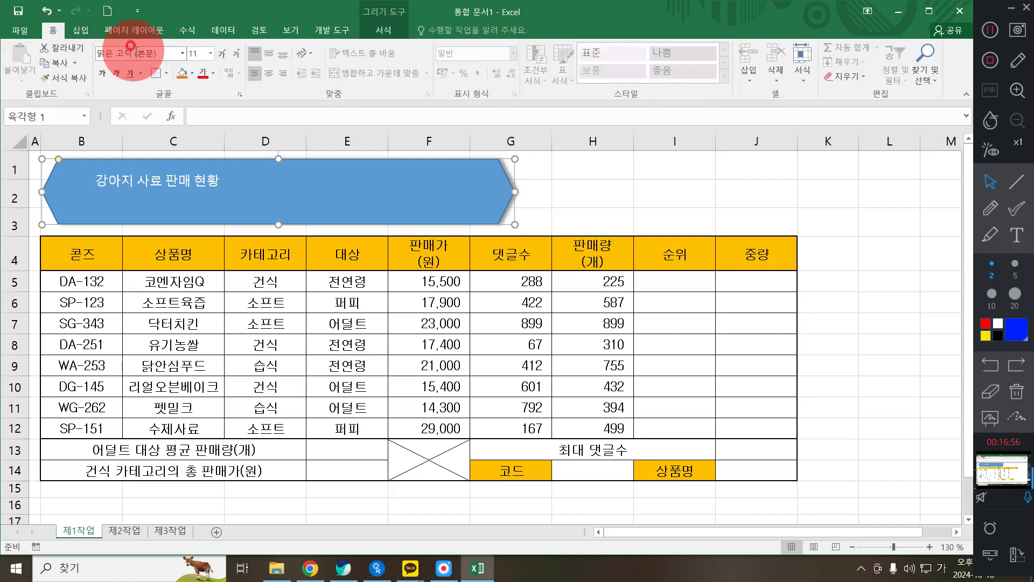
click(139, 46)
text(ㄱ)
text(굴림)
key(Return)
click(197, 53)
text(24)
key(Return)
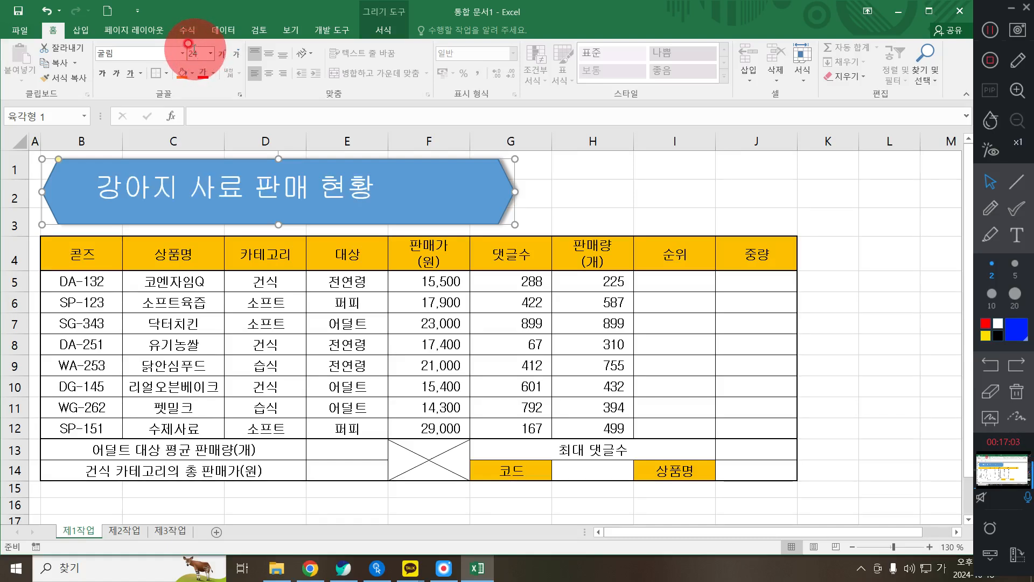
click(213, 73)
click(218, 90)
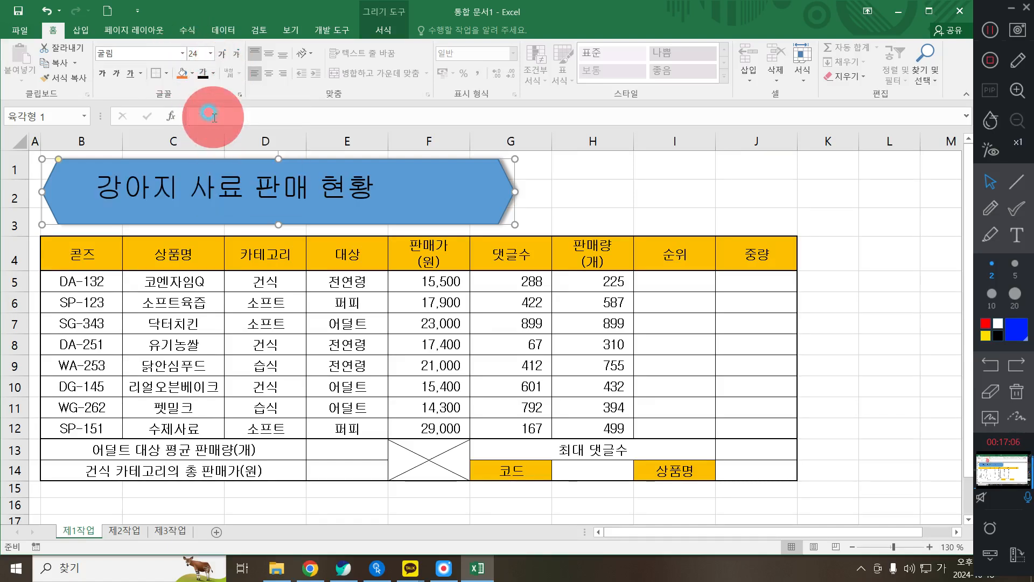
click(102, 72)
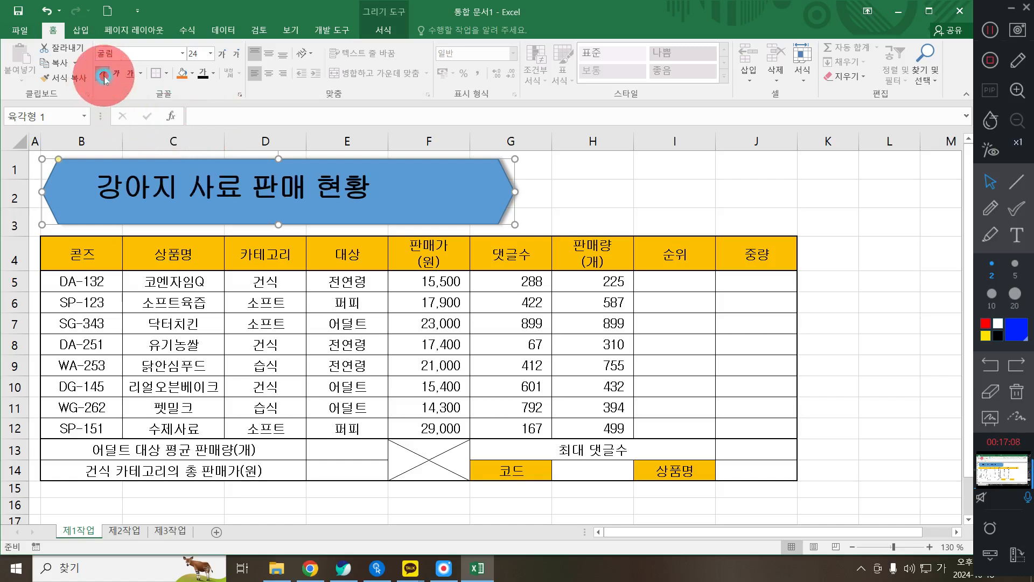
- Fill the hexagon with yellow and centre the title horizontally and vertically
click(191, 73)
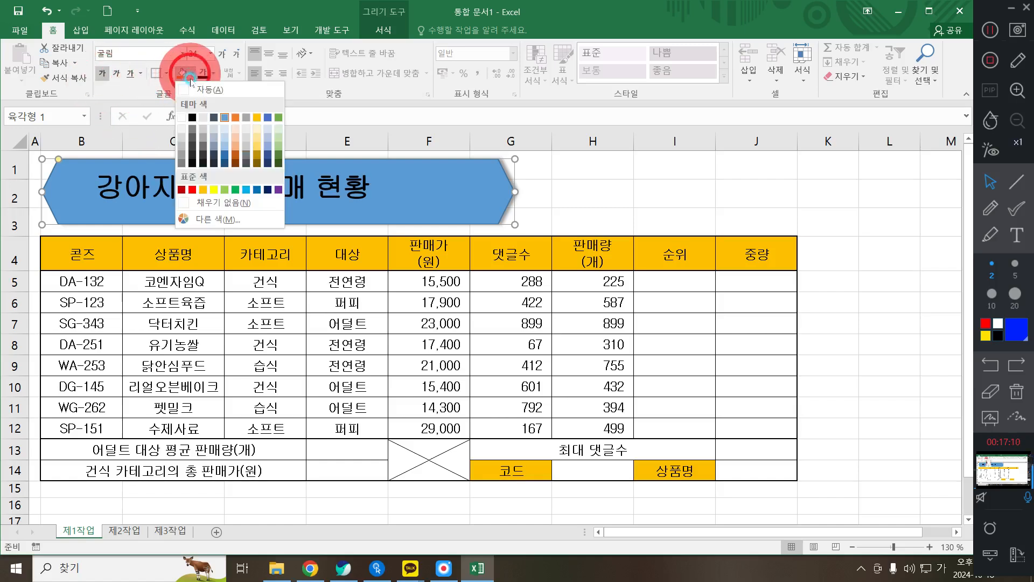
click(214, 189)
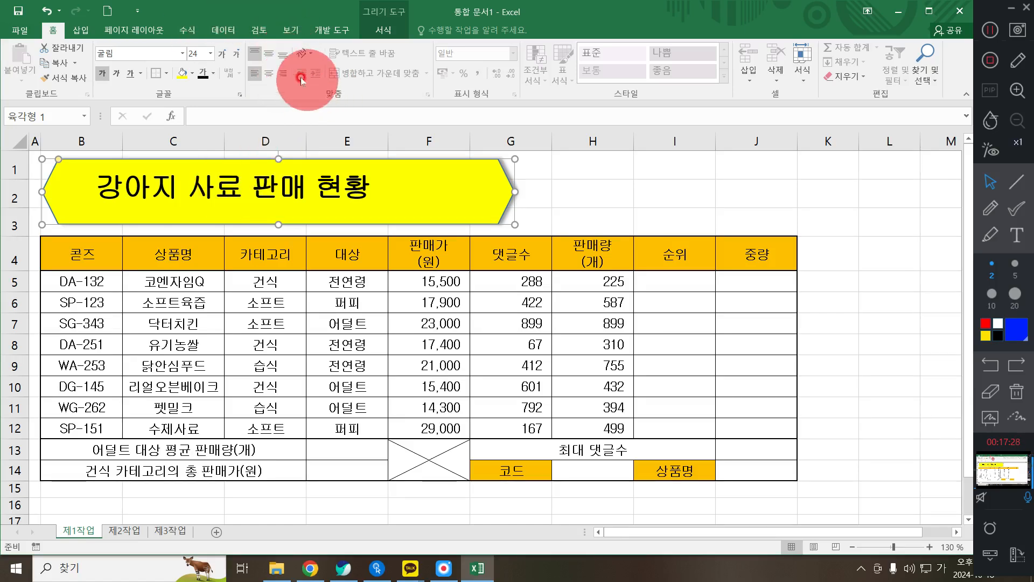
click(269, 72)
click(275, 55)
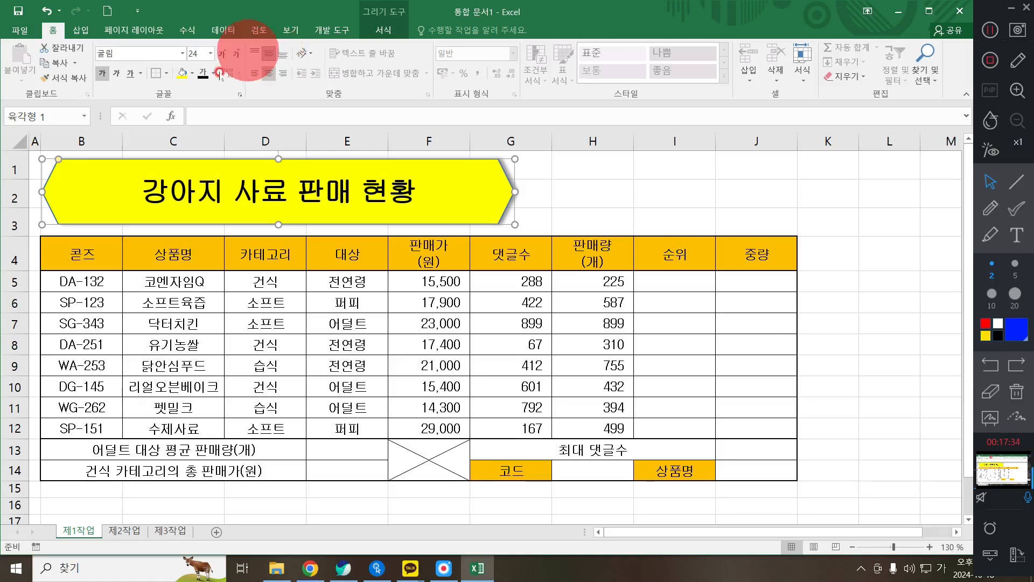
click(598, 277)
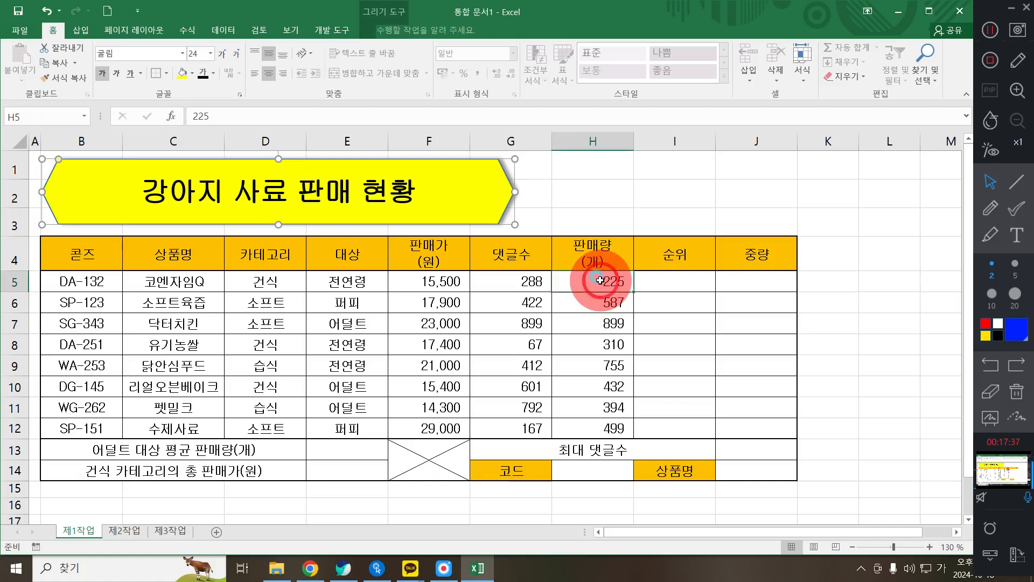
click(343, 566)
scroll(264, 415, down, 5)
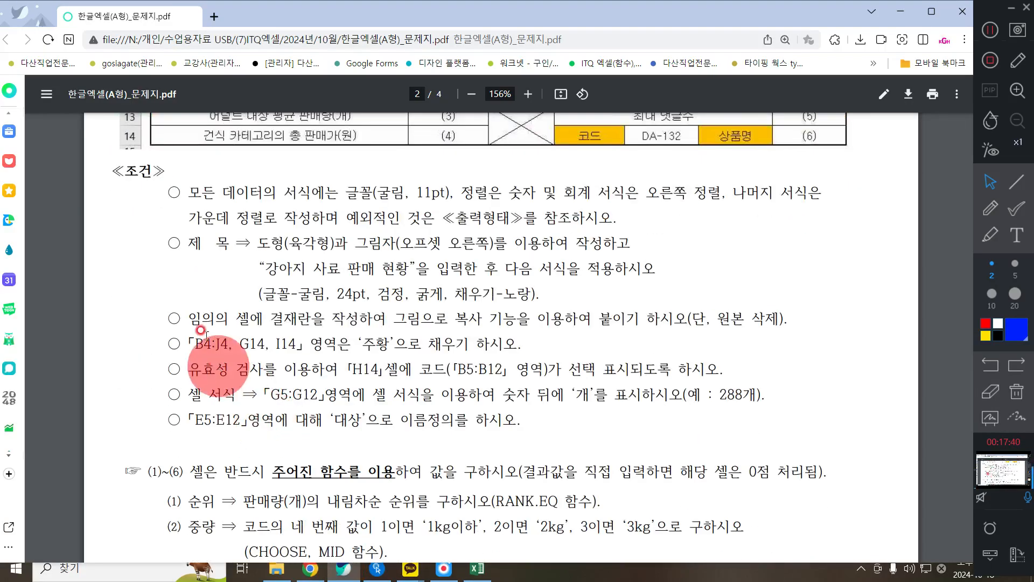
drag(189, 320, 796, 322)
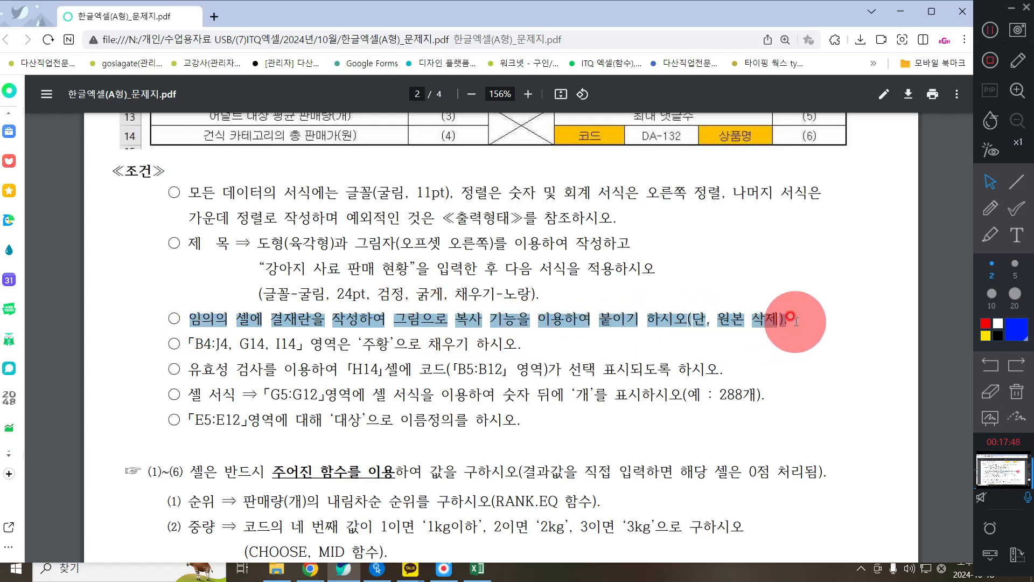
scroll(796, 322, up, 8)
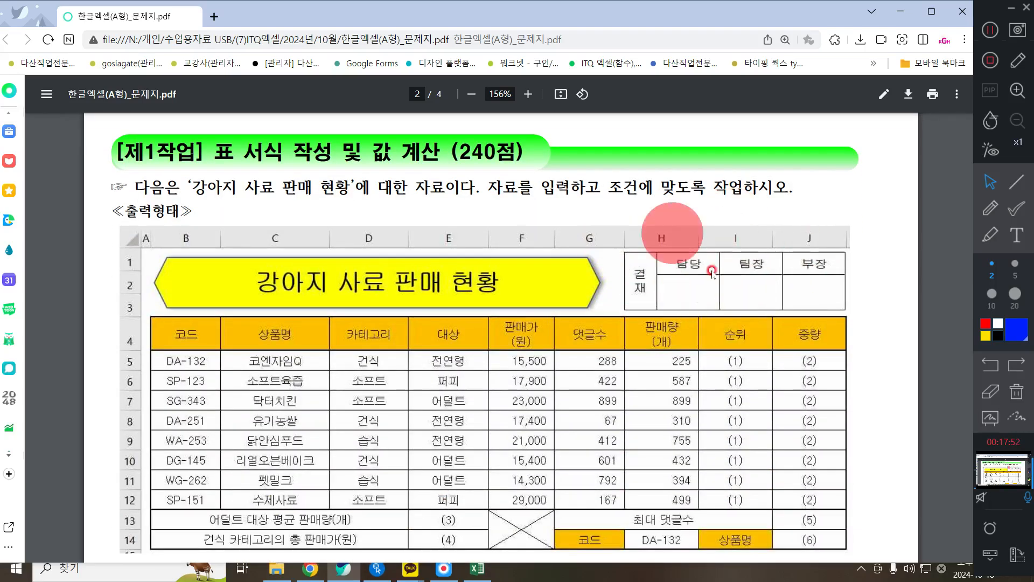
click(899, 11)
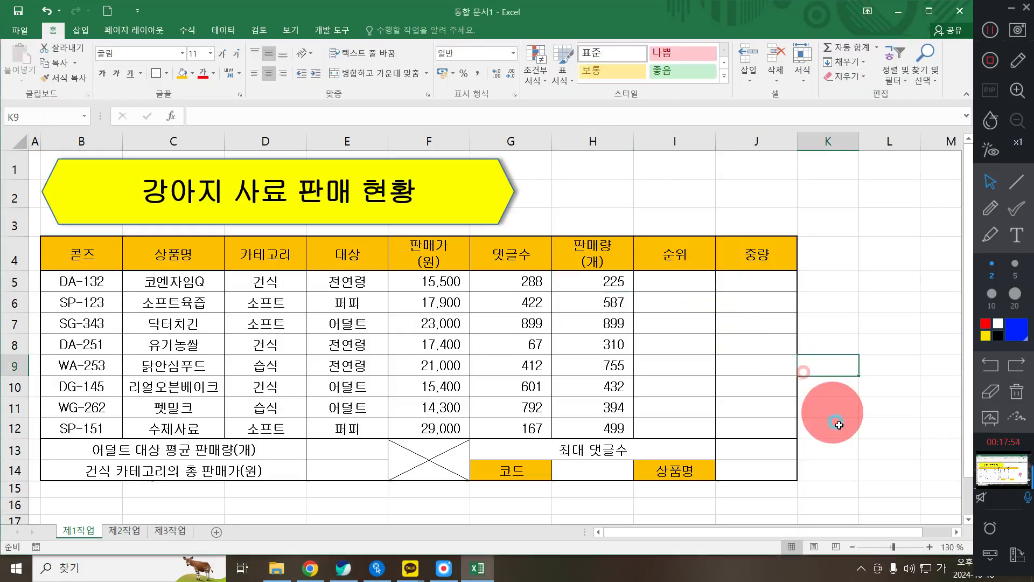
- Scroll down to the empty L16 area beside the table for the approval box
scroll(927, 472, down, 1)
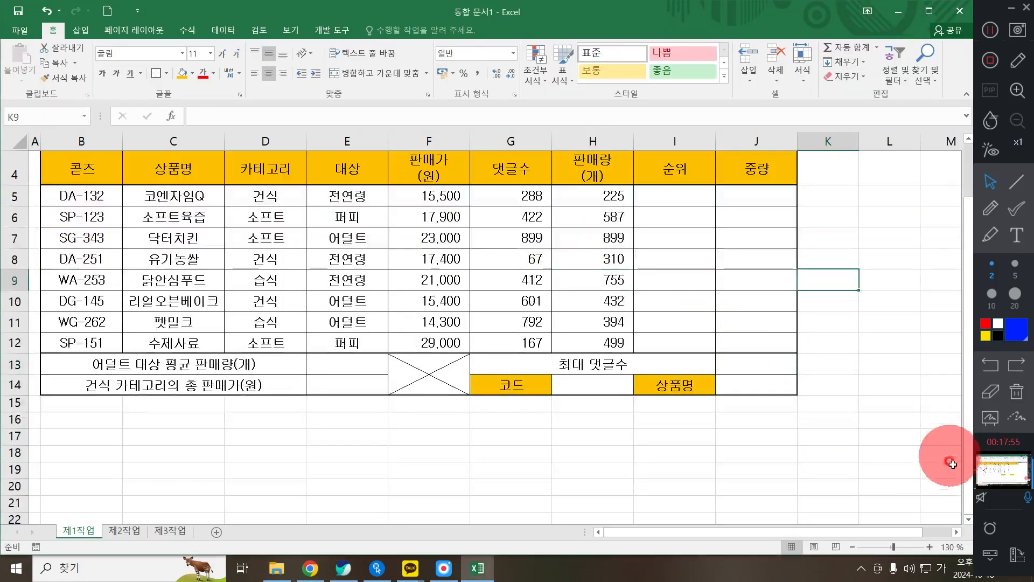
click(868, 420)
drag(913, 425, 797, 434)
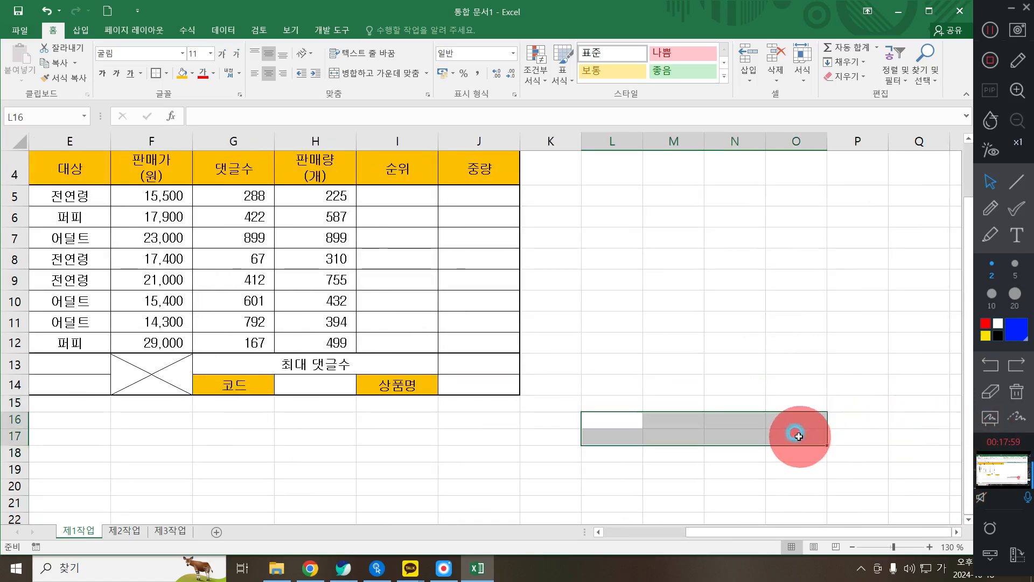
click(1016, 182)
click(990, 271)
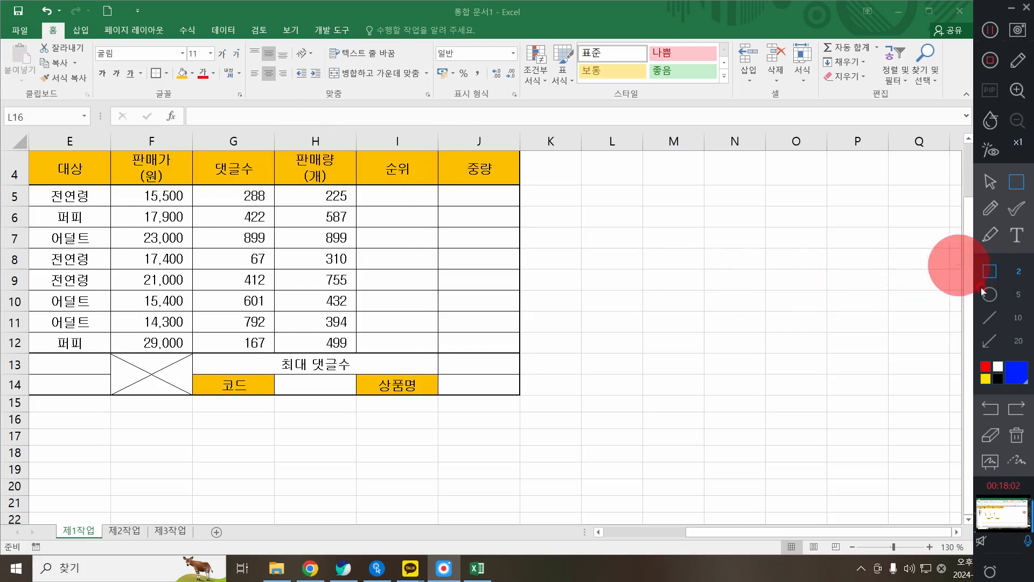
click(1019, 295)
drag(531, 374, 403, 139)
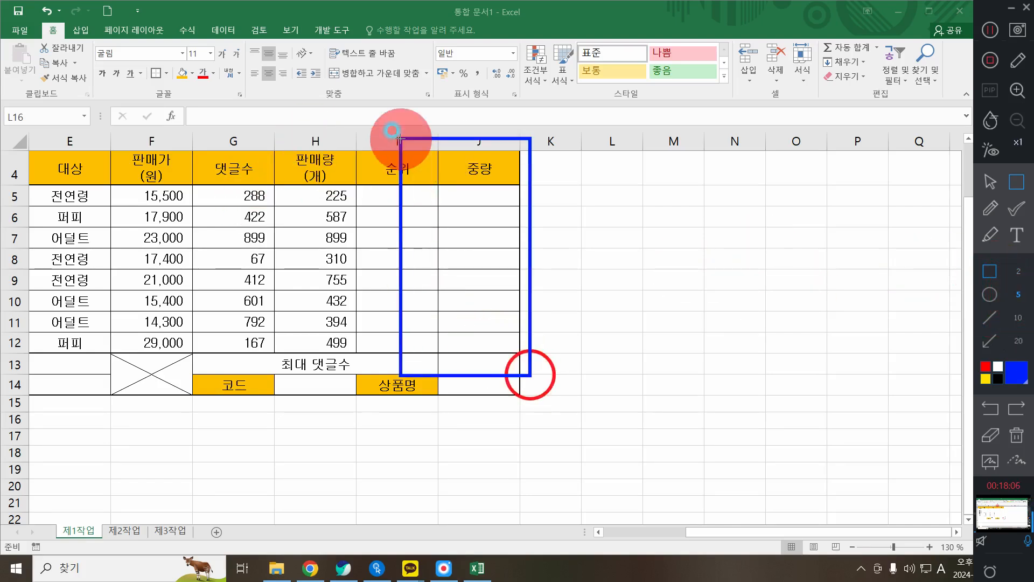
mouse_move(579, 409)
mouse_down()
mouse_move(767, 452)
mouse_move(823, 449)
mouse_up()
click(990, 182)
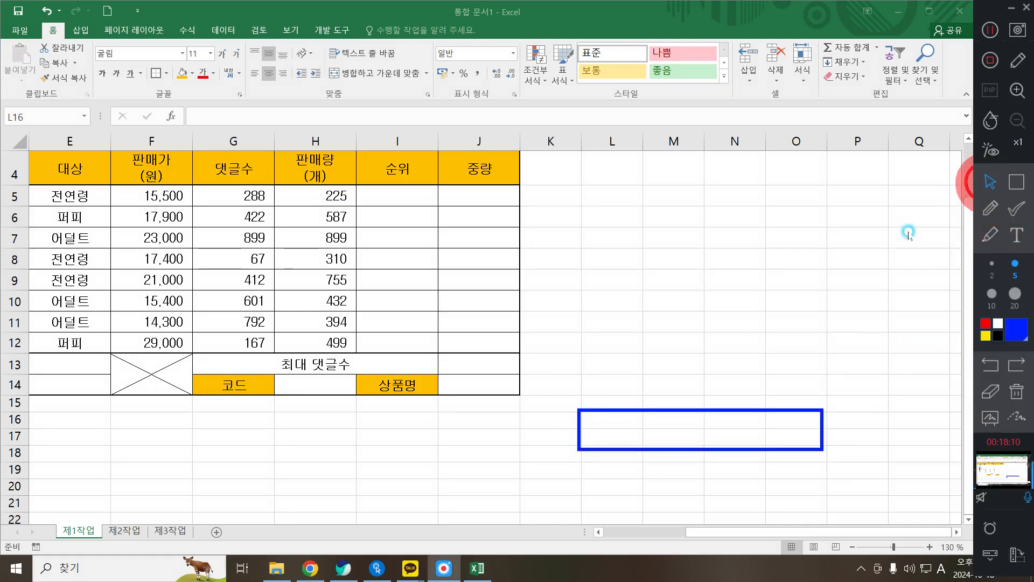
click(629, 408)
- Apply All Borders to L16:O17, then select L16:L17 for merging
drag(612, 418, 796, 442)
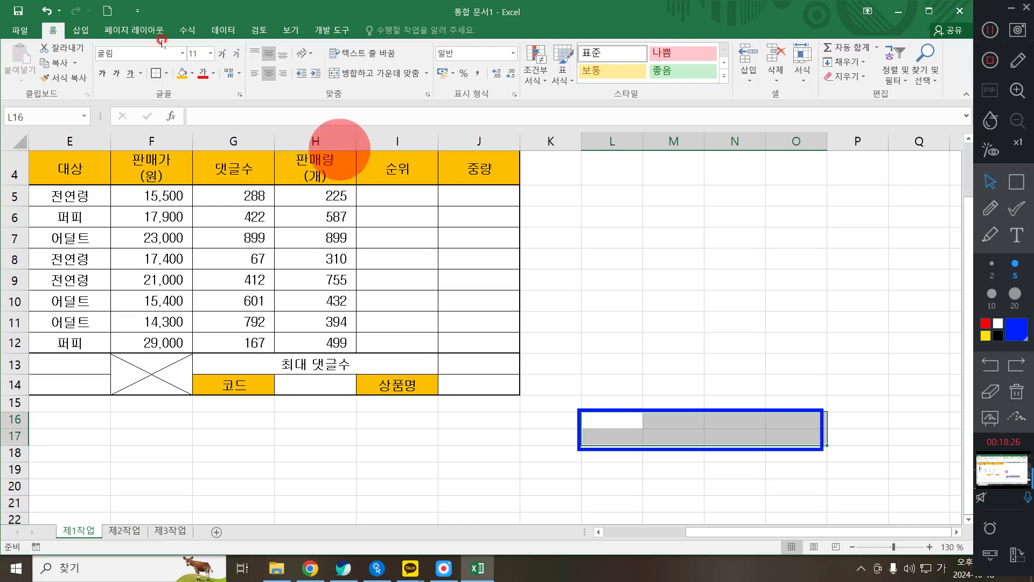
click(166, 73)
click(177, 187)
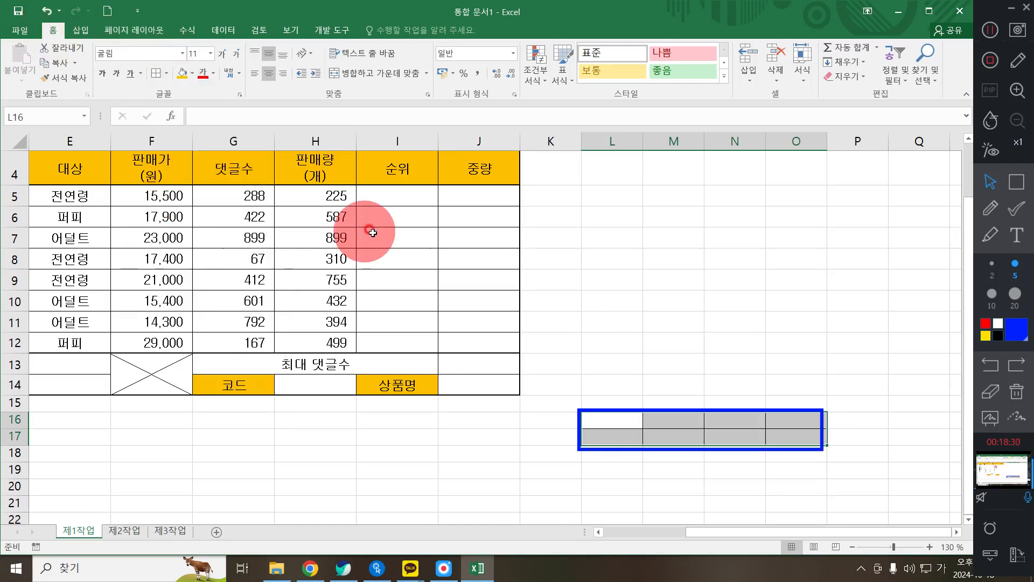
click(1015, 398)
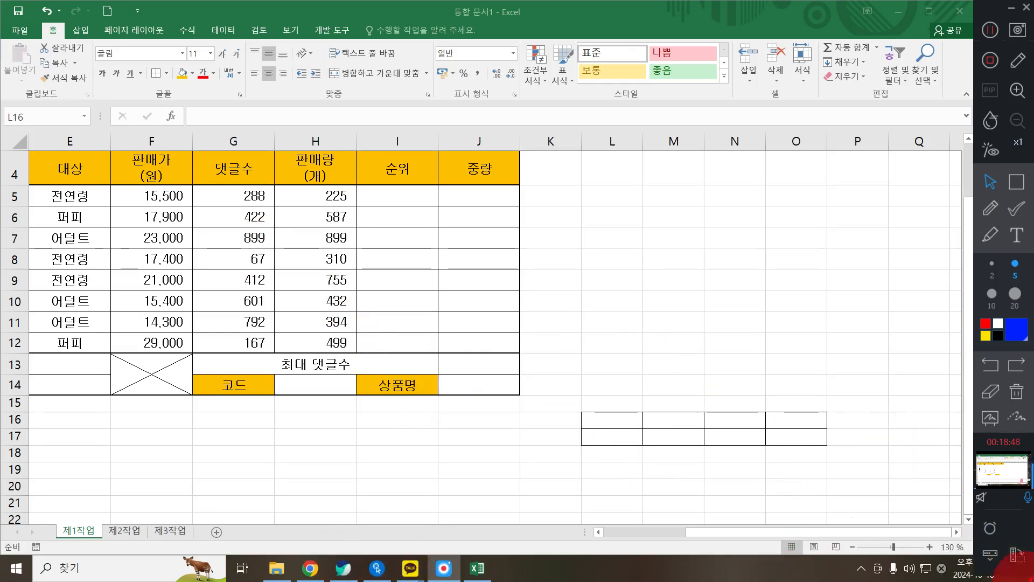
drag(620, 420, 631, 437)
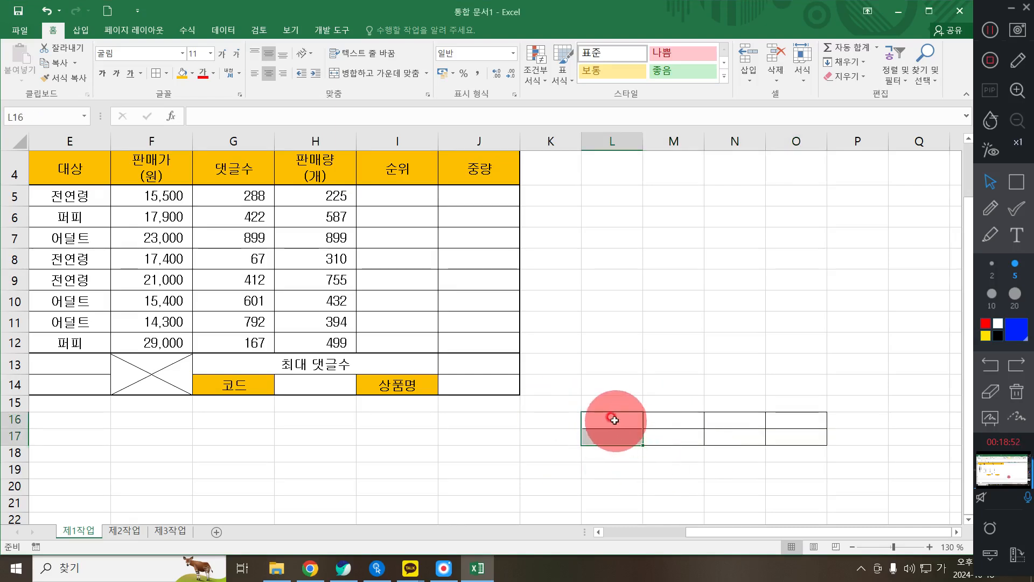
- Merge L16:L17 as a two-line 결재 cell and enter headers 담당, 팀장, 부장 in M16:O16
click(375, 73)
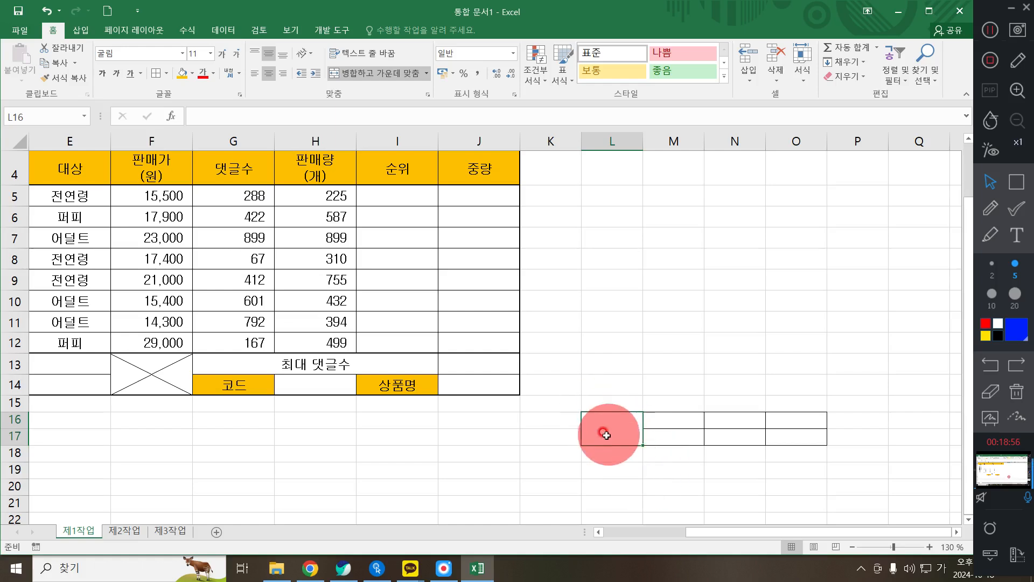
text(결)
key(alt+Return)
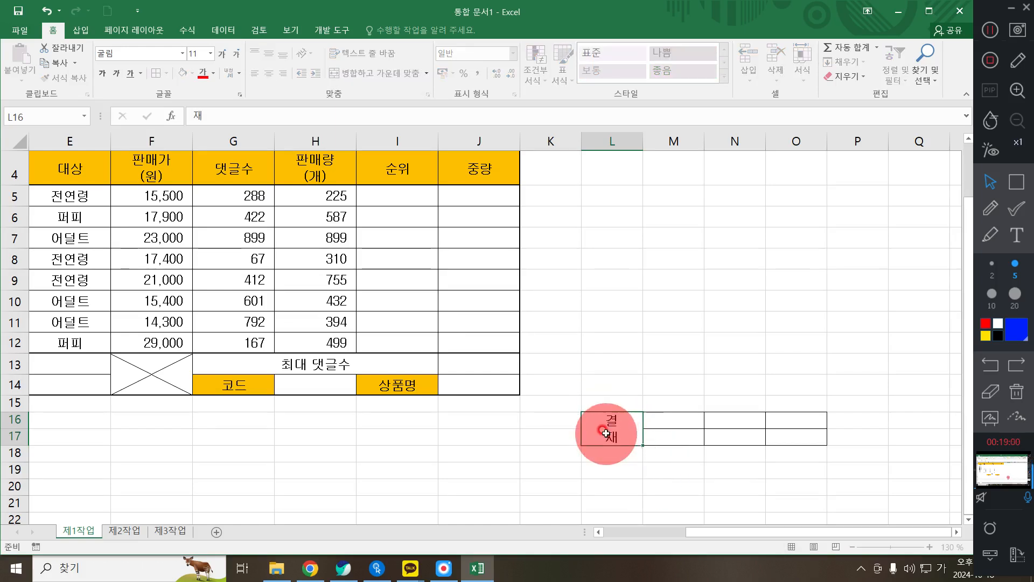
key(Tab)
text(담당)
key(Tab)
text(팀장)
key(Tab)
text(부장)
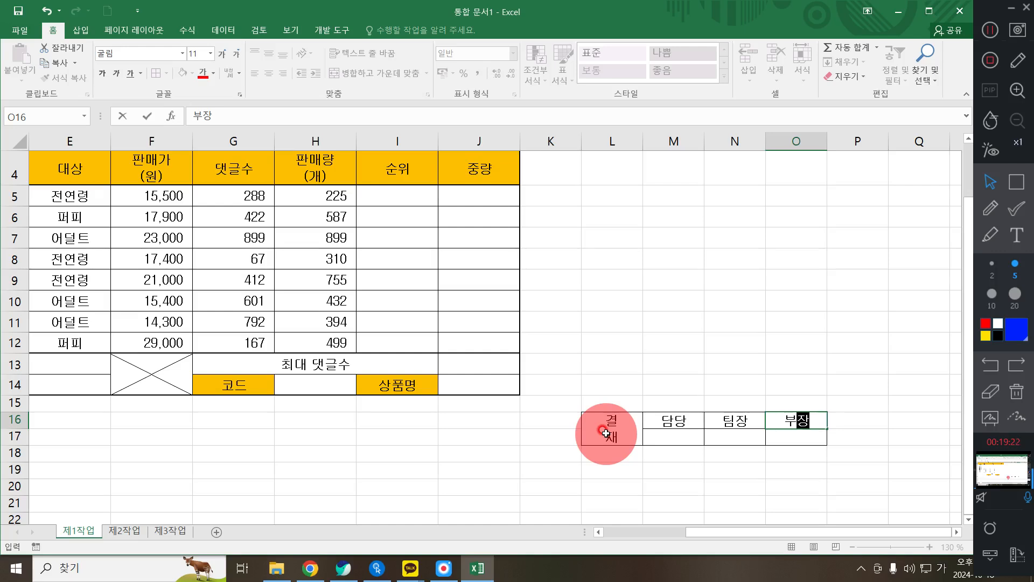
click(664, 437)
- Narrow column L to 4.10 and make row 17 about 41.40 high
click(630, 136)
click(658, 293)
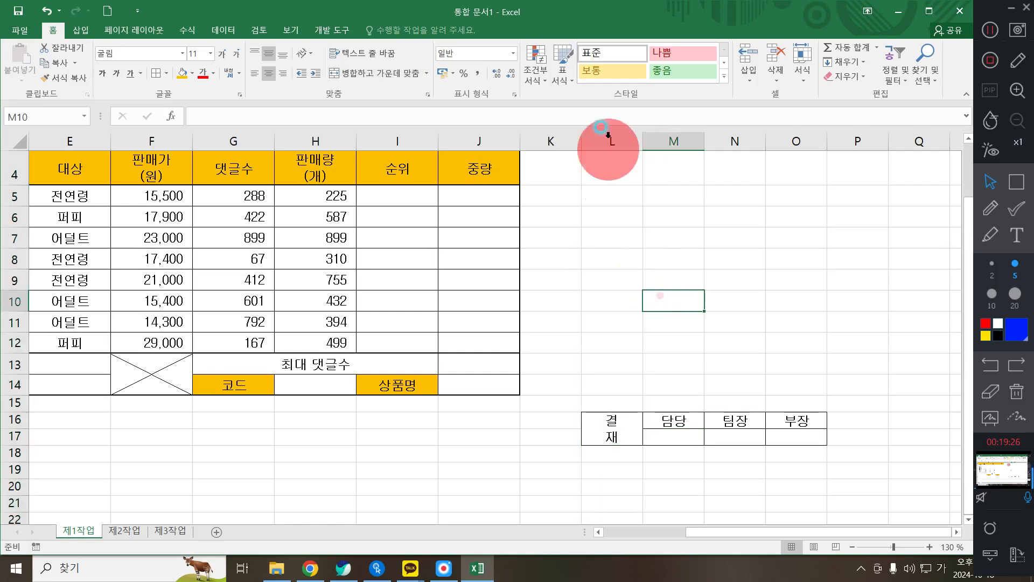
drag(644, 140, 617, 141)
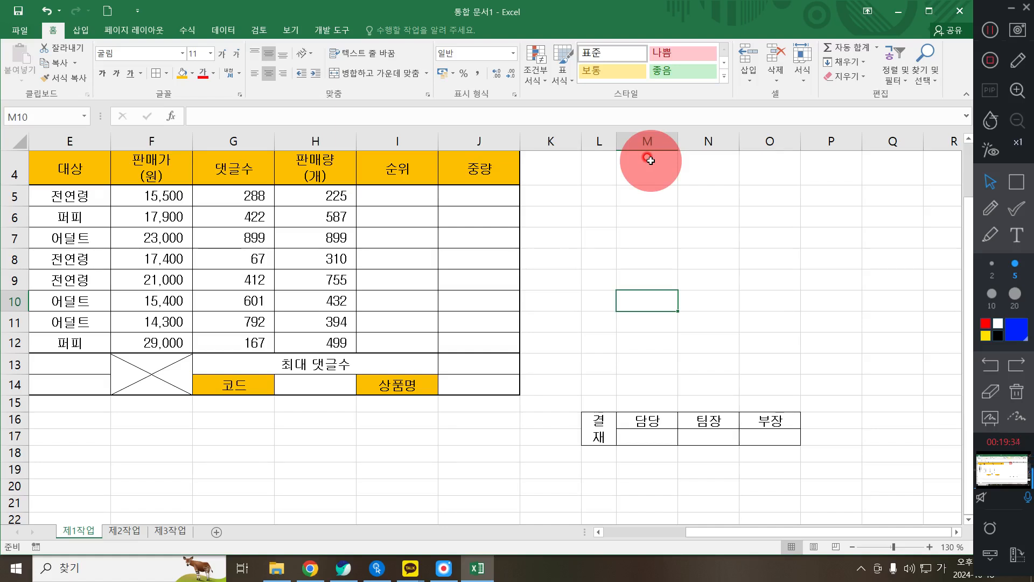
click(664, 437)
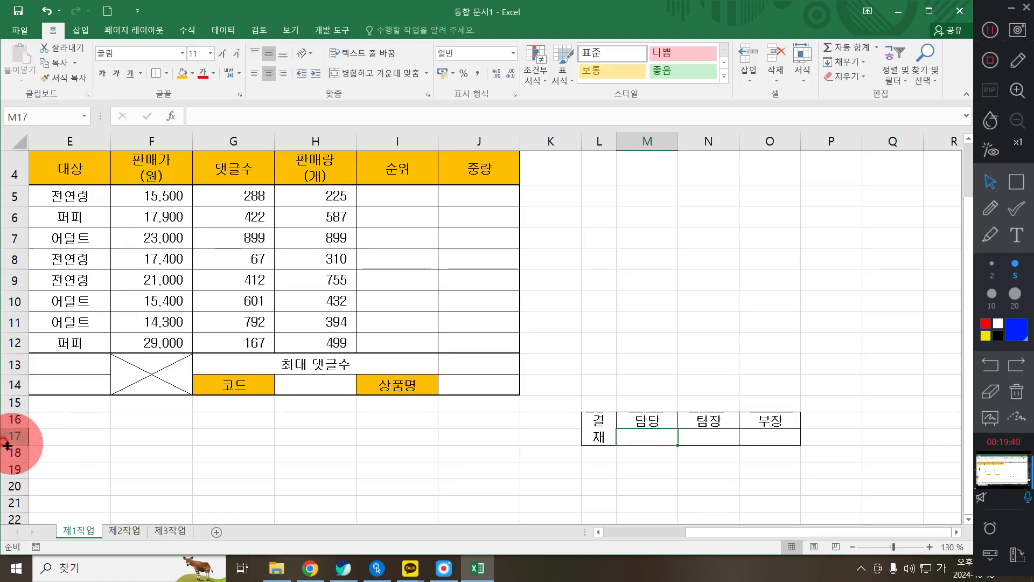
drag(14, 445, 18, 477)
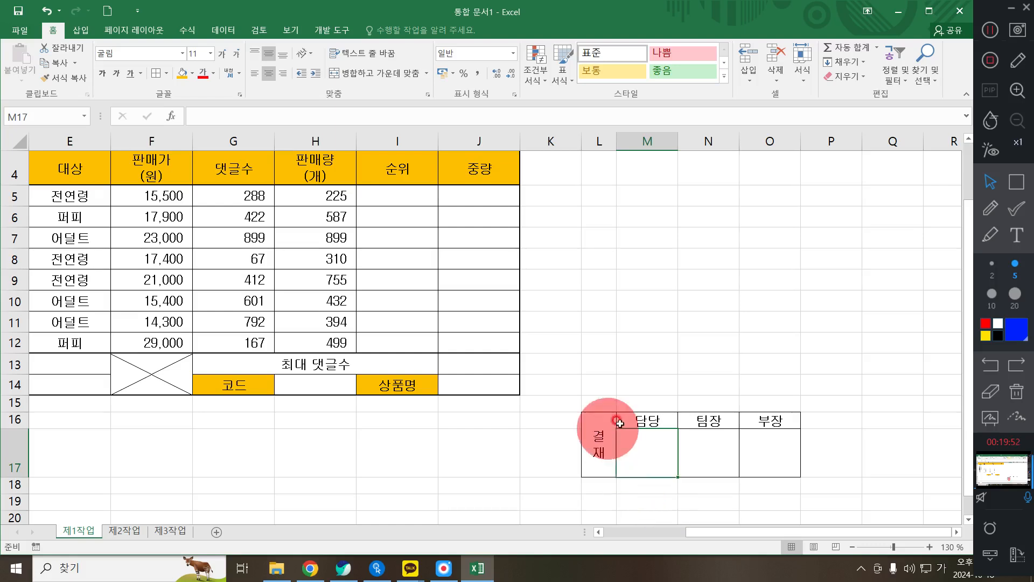
drag(598, 439, 768, 434)
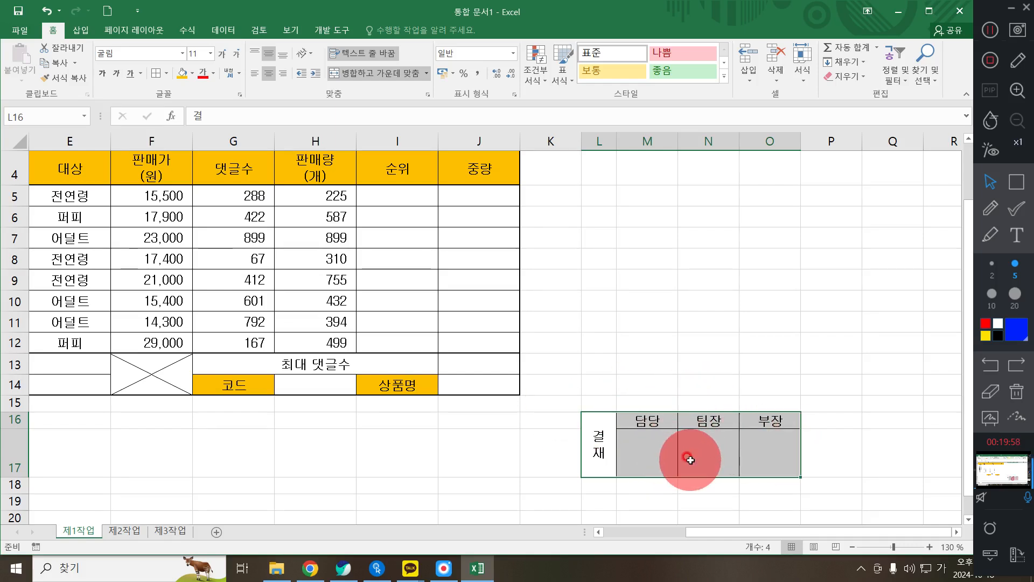
- Copy the approval box, paste it as a picture at H1, and nudge it right and down
key(ctrl+c)
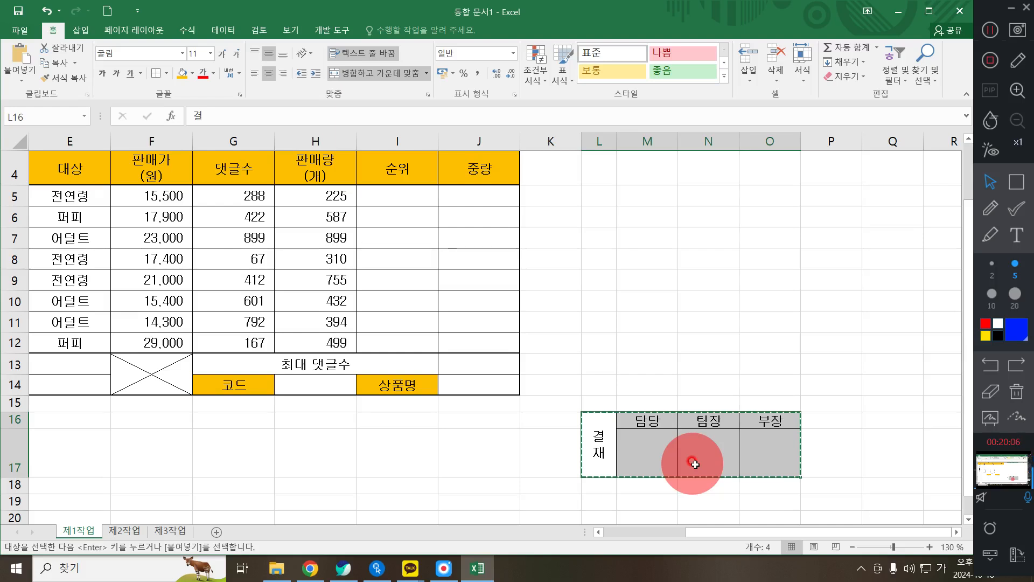
scroll(287, 219, up, 1)
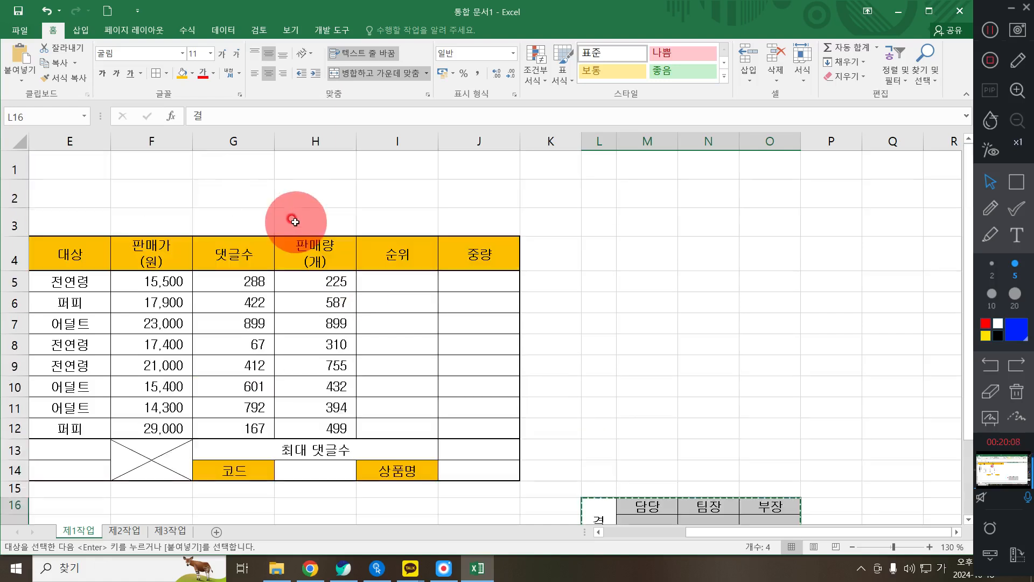
click(319, 164)
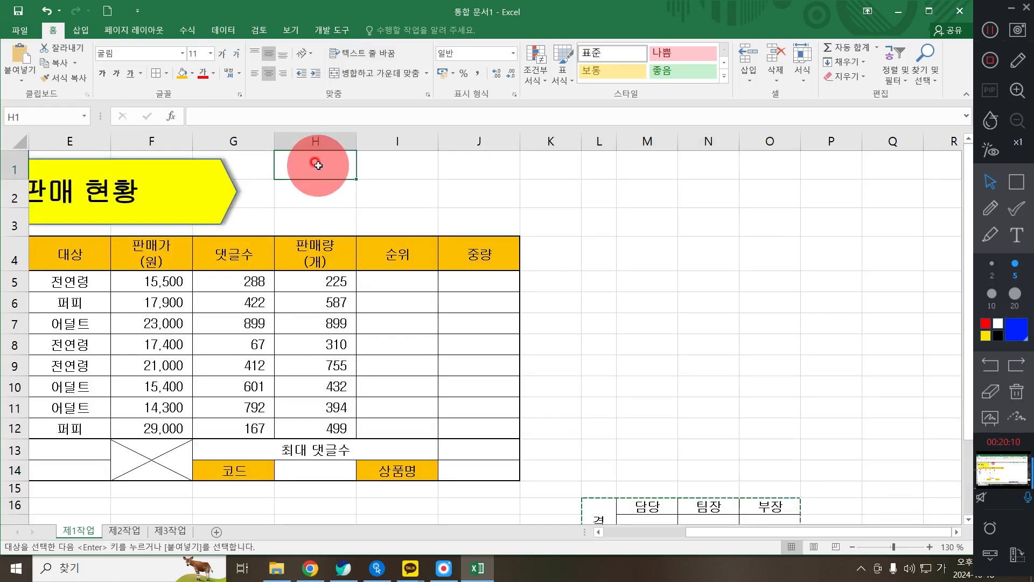
right_click(318, 164)
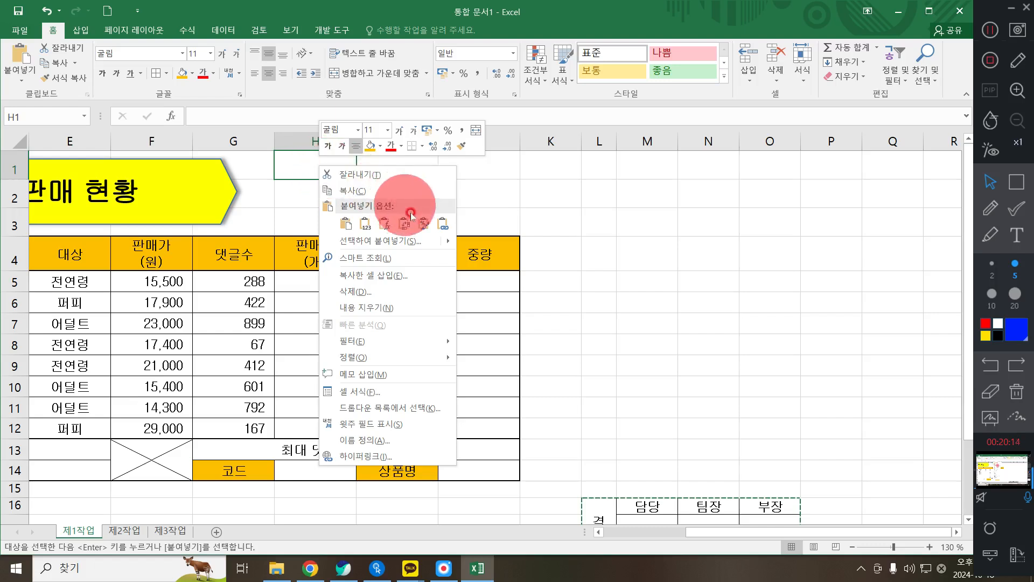
mouse_move(423, 242)
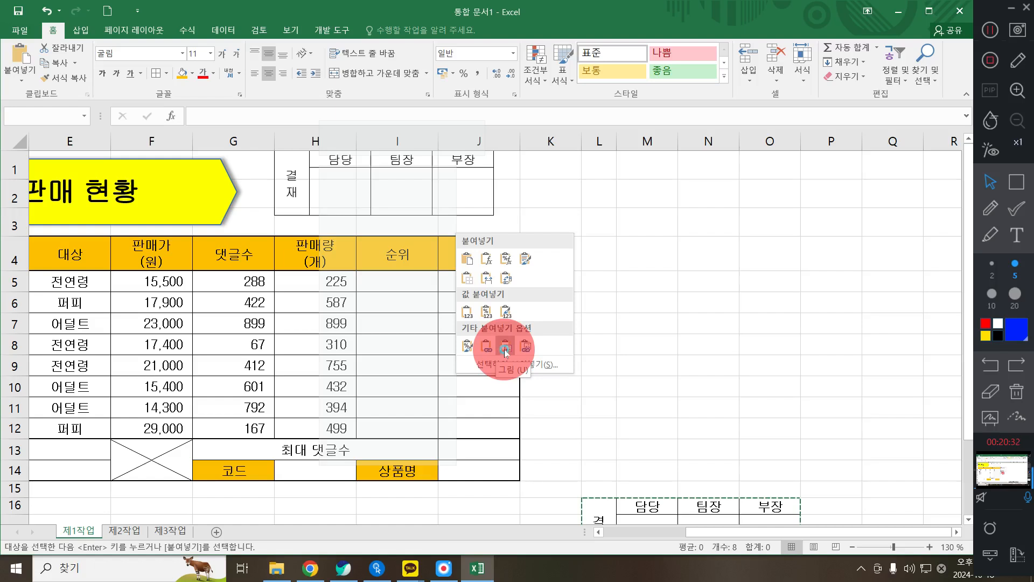
click(505, 348)
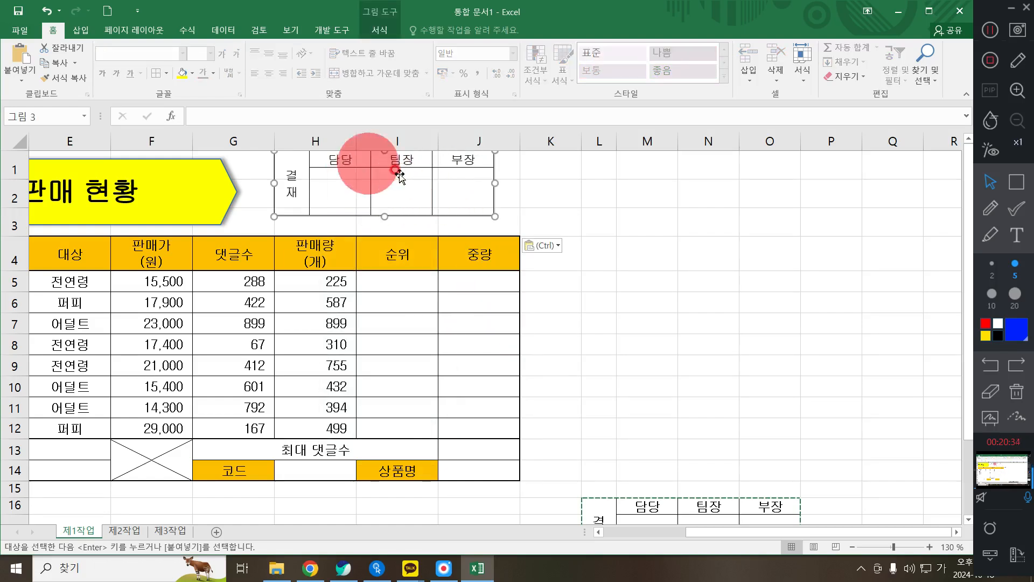
drag(393, 182, 404, 201)
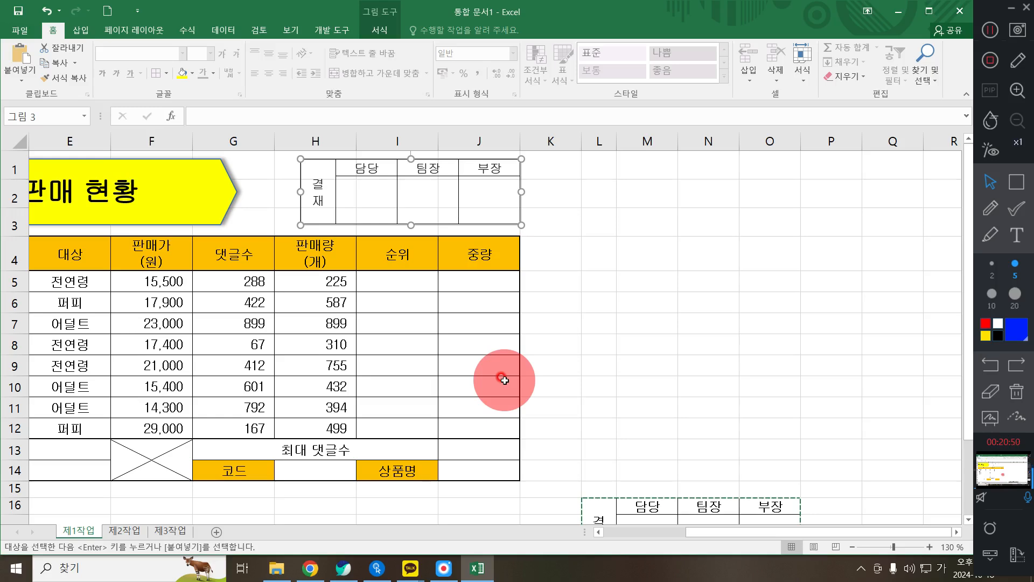
scroll(596, 370, down, 2)
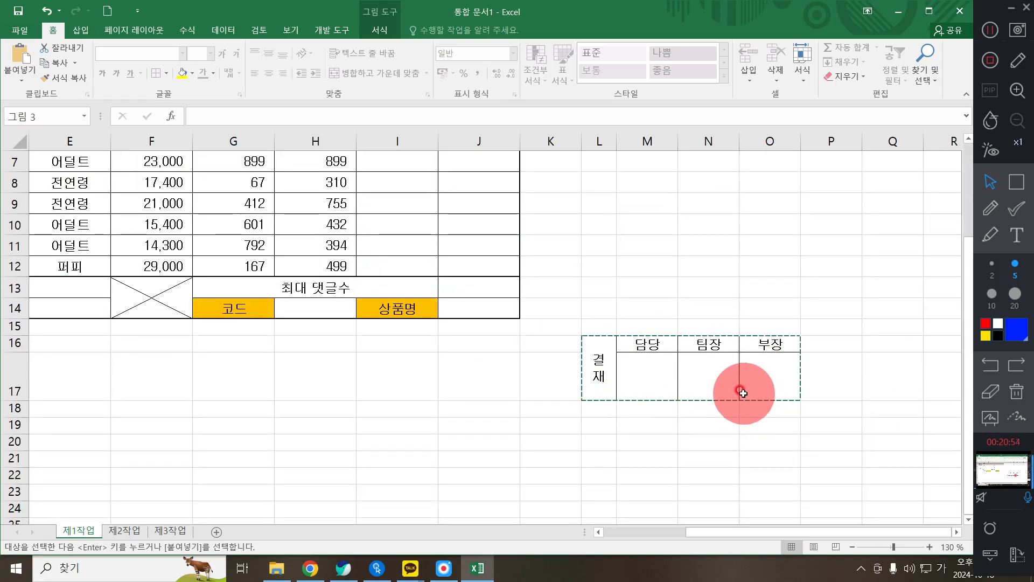
- Delete the original approval-box cells L16:O17
scroll(595, 397, up, 2)
scroll(628, 374, down, 1)
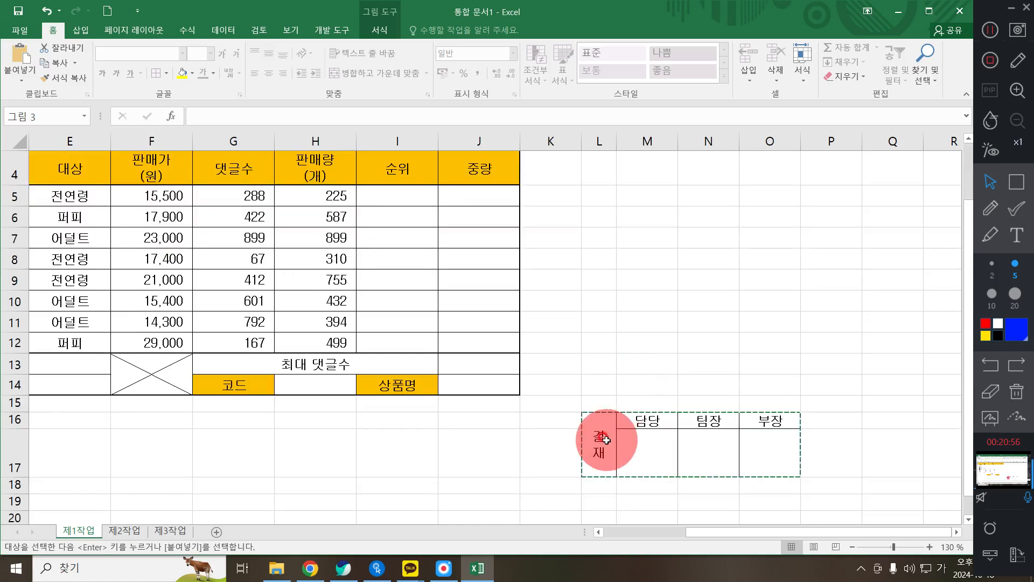
drag(606, 440, 780, 447)
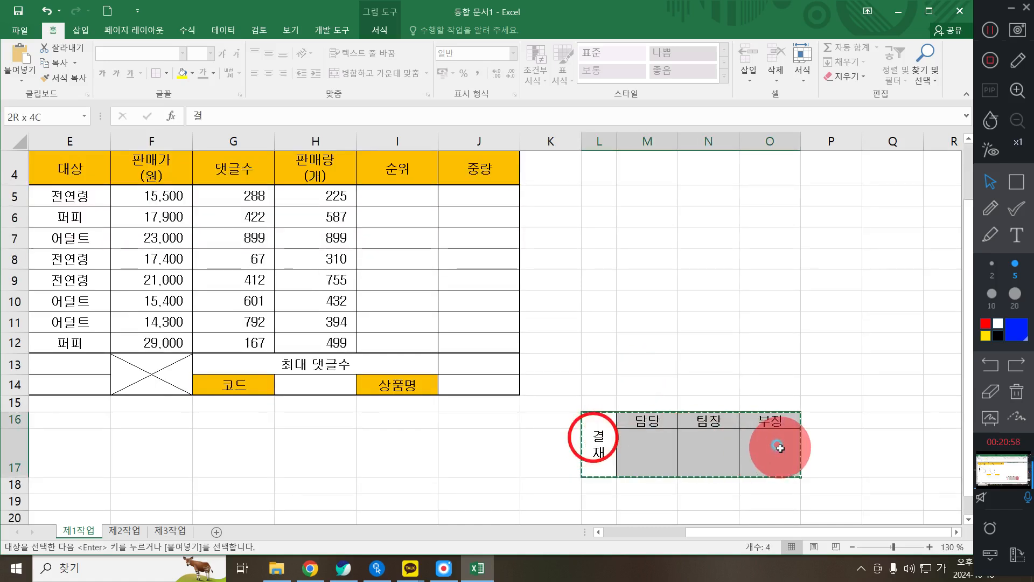
right_click(780, 448)
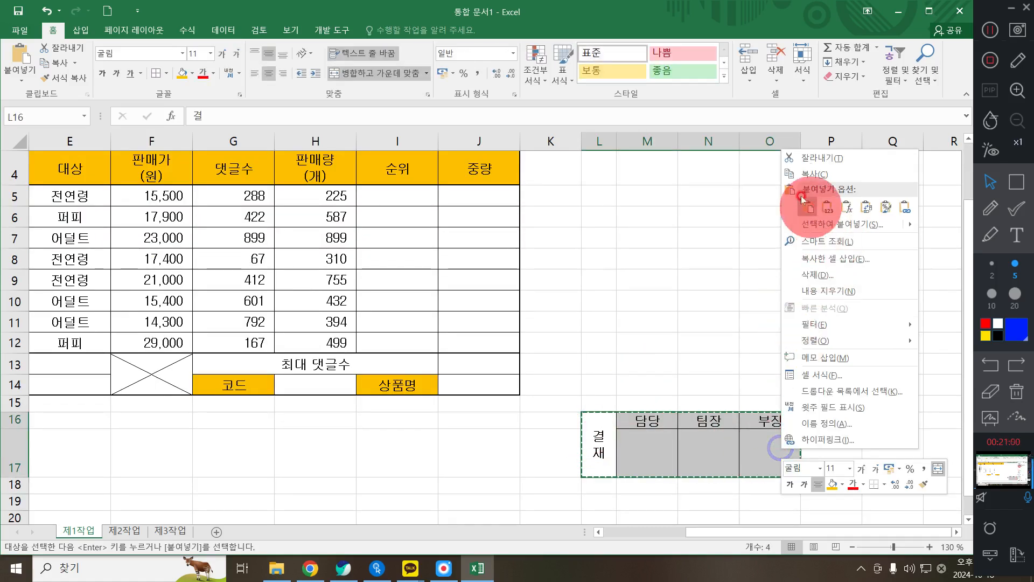
click(841, 274)
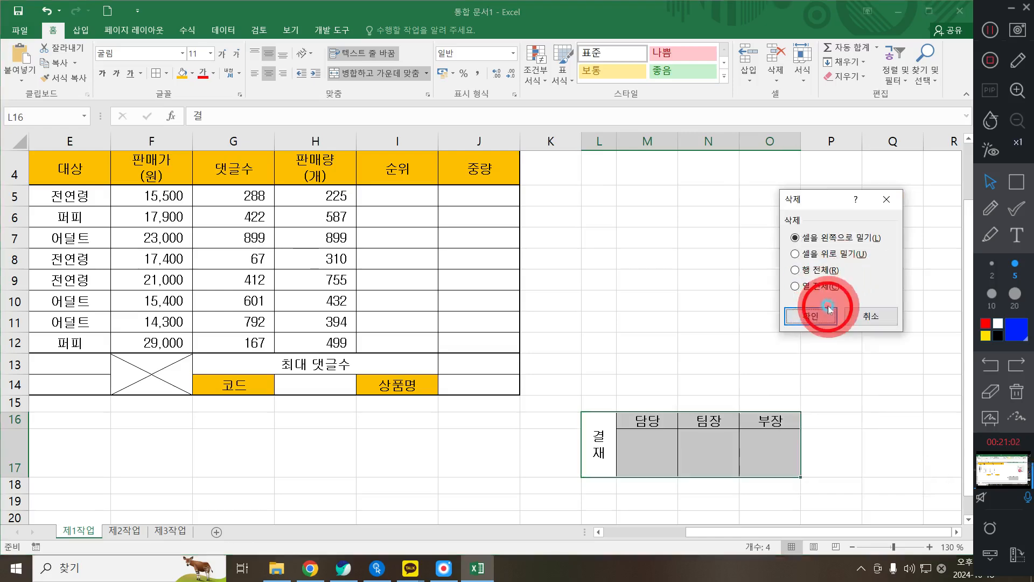
click(823, 315)
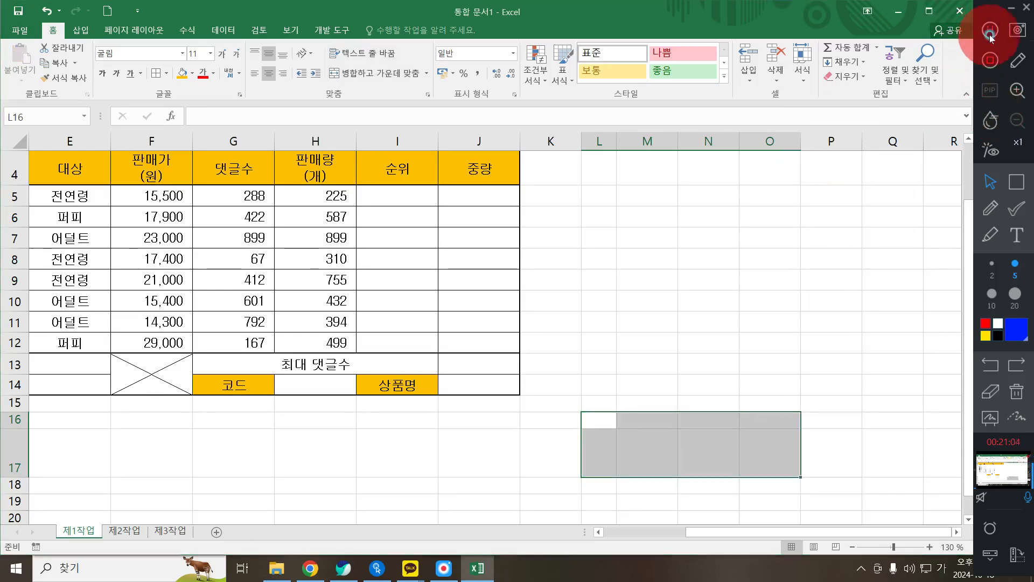
- Undo an accidental widening of the approval picture
scroll(410, 259, up, 1)
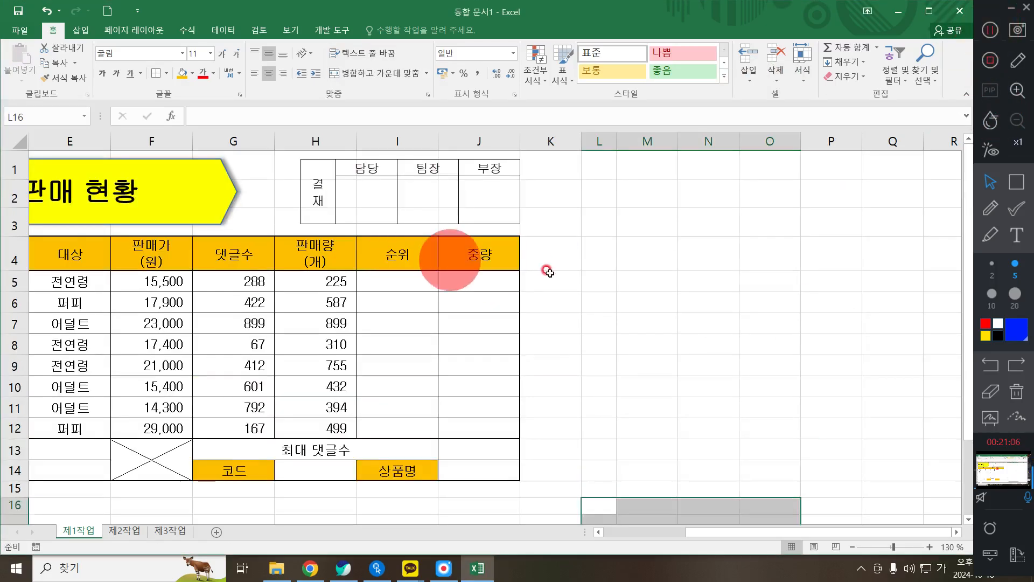
click(545, 276)
click(298, 193)
drag(281, 192, 274, 193)
click(455, 298)
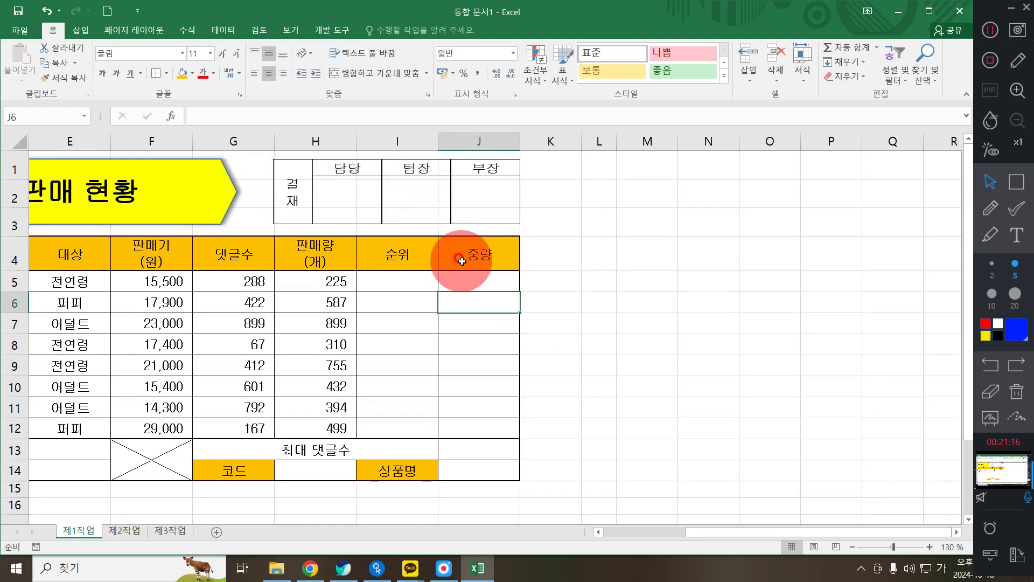
click(563, 334)
key(ctrl+z)
- Set the sheet zoom to 100% and switch to the task PDF in Chrome
drag(737, 532, 621, 530)
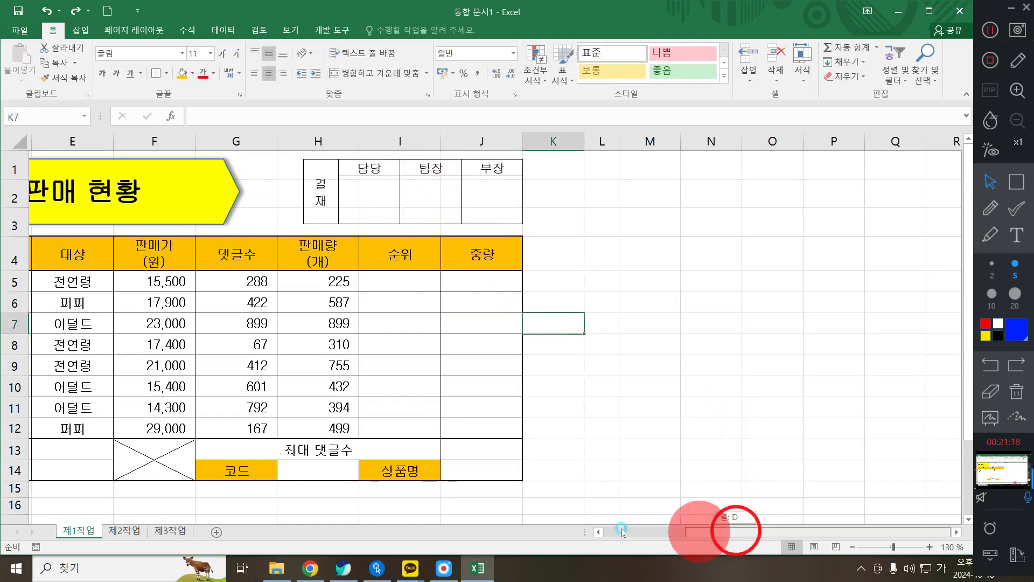
click(455, 379)
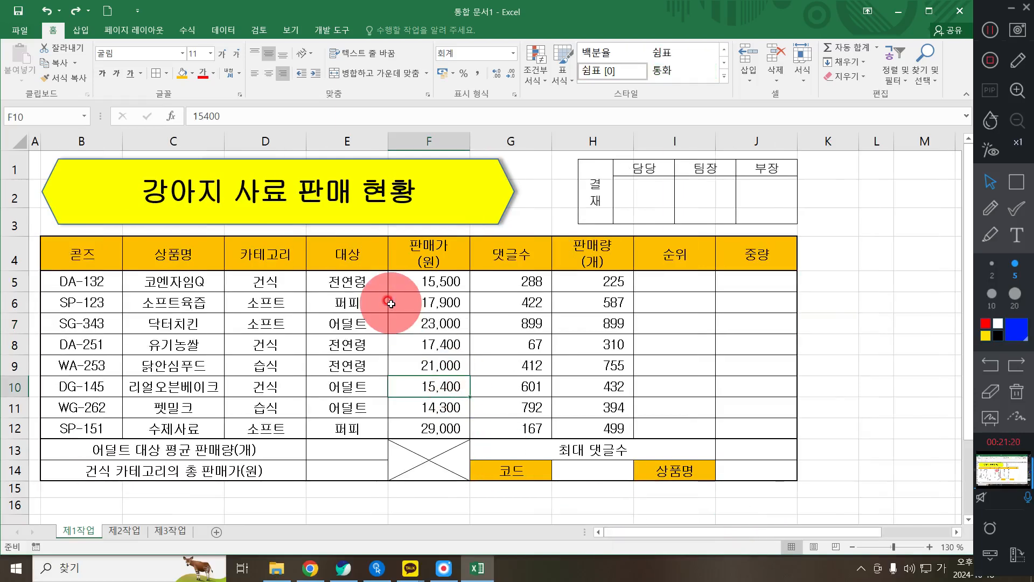
scroll(391, 304, down, 1)
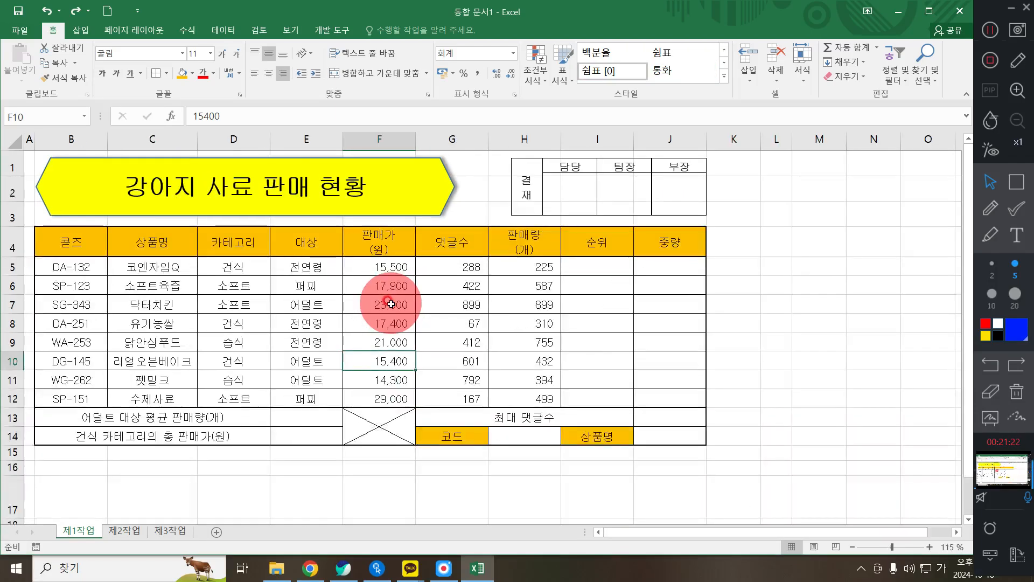
scroll(394, 305, down, 1)
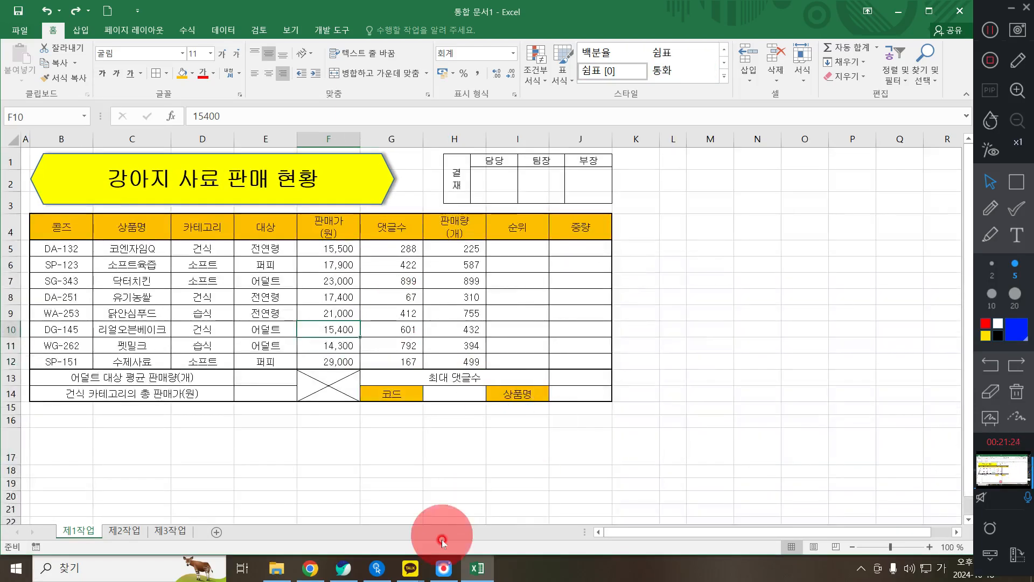
click(343, 569)
scroll(242, 431, down, 6)
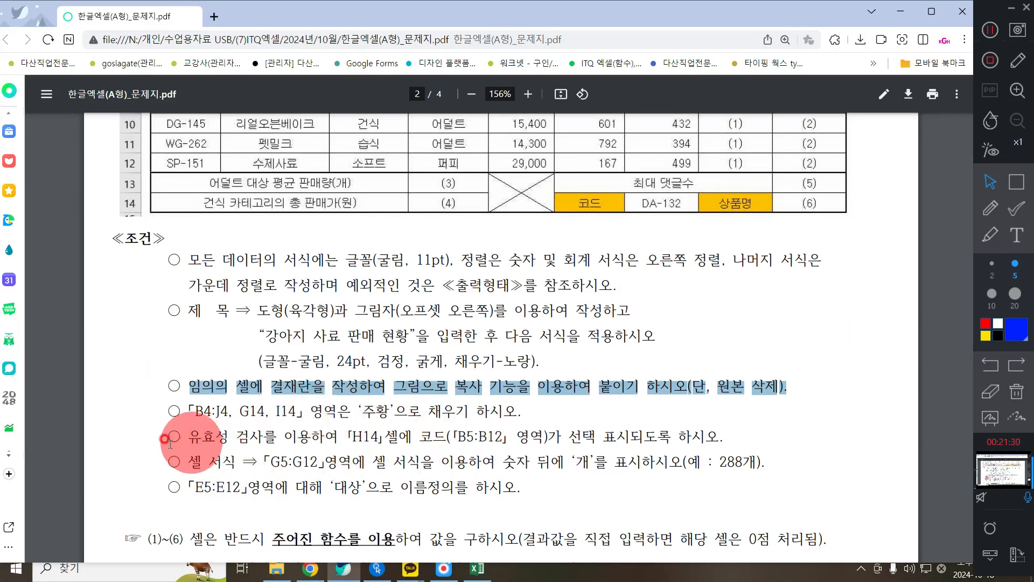
- Highlight the H14 data-validation condition in the PDF, then return to Excel and select H14
drag(188, 437, 725, 434)
click(905, 12)
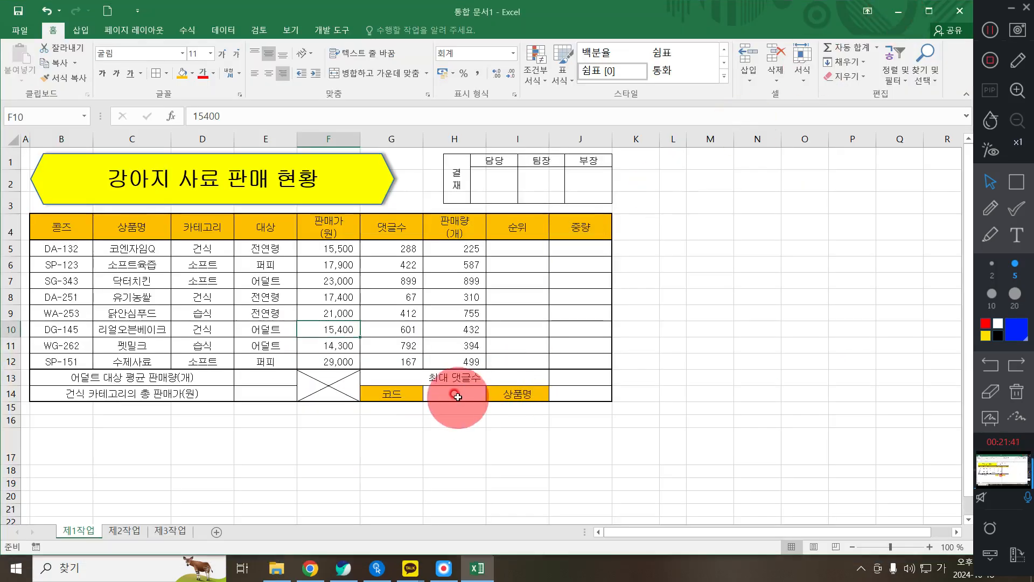
click(455, 394)
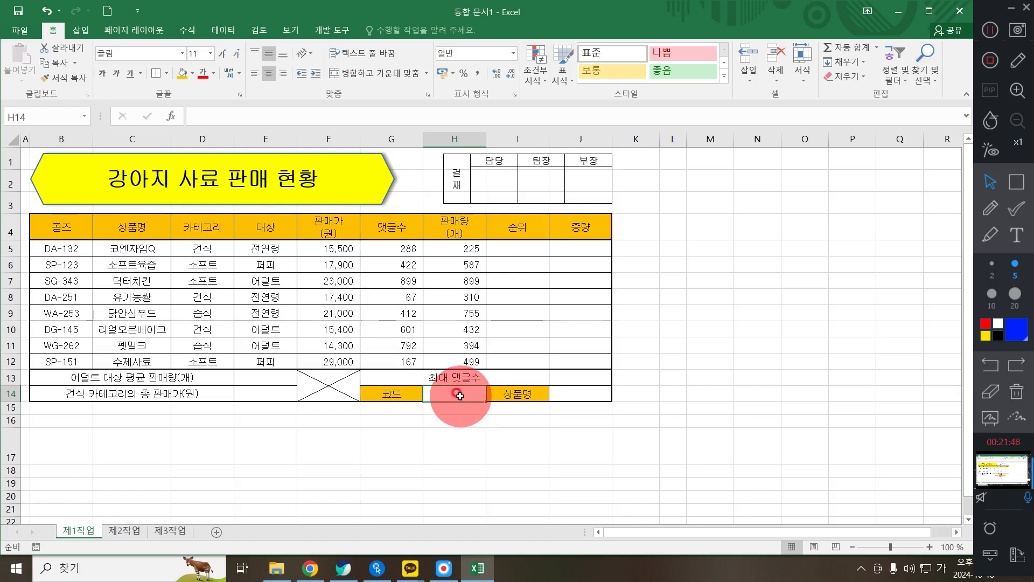
- Add a list validation to H14 with source =$B$5:$B$12
click(226, 28)
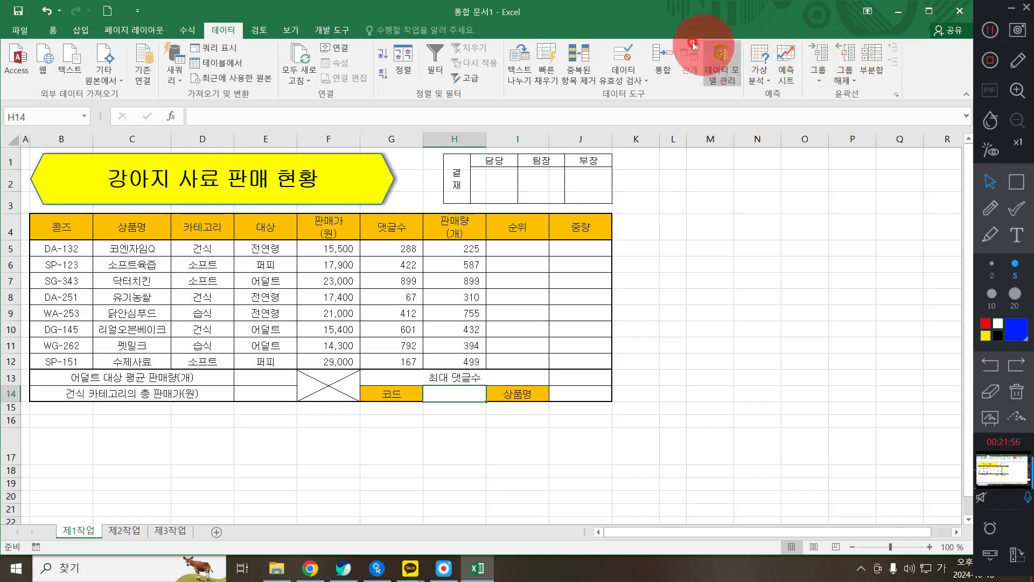
click(631, 53)
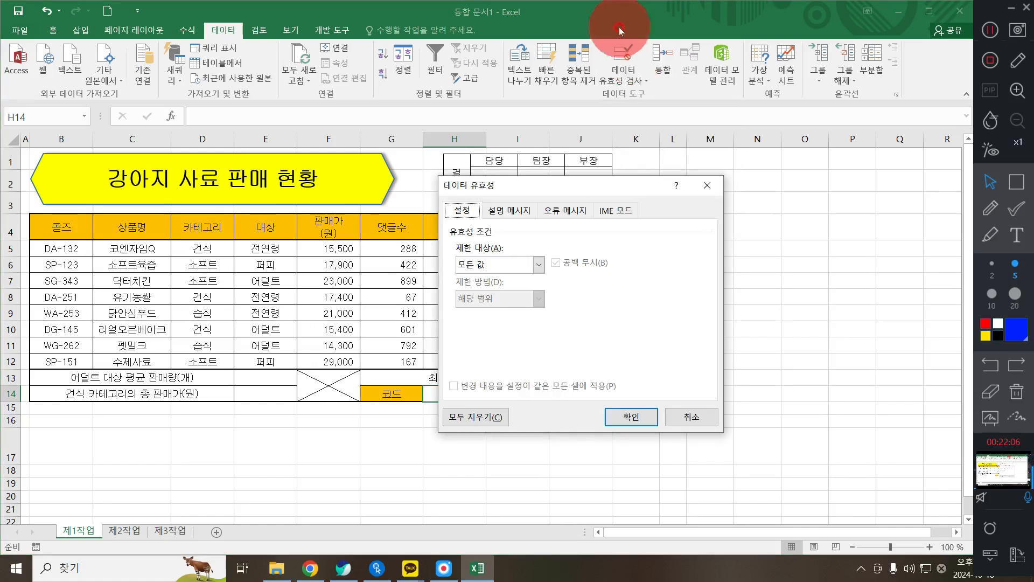
click(510, 273)
click(499, 312)
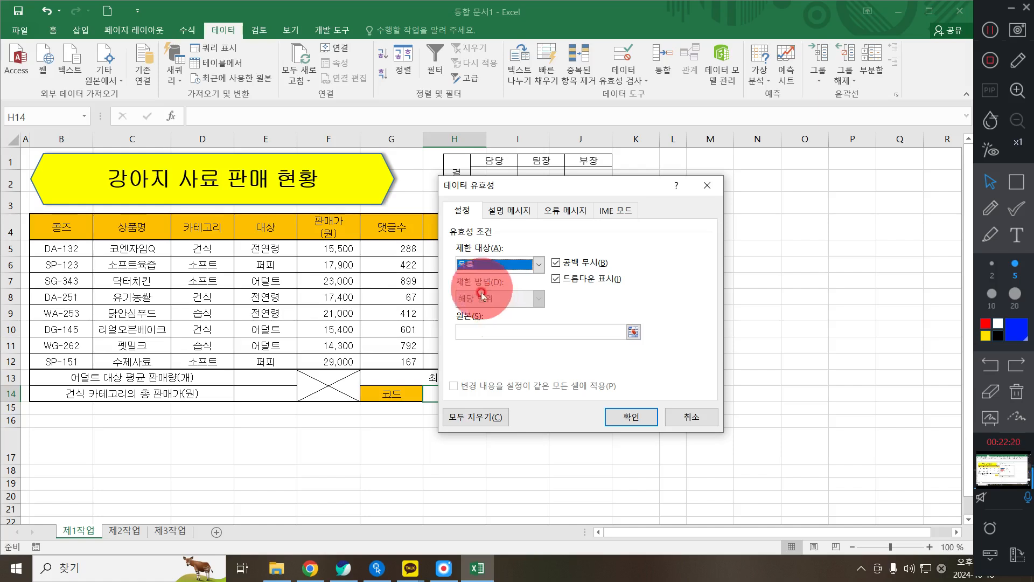
click(462, 332)
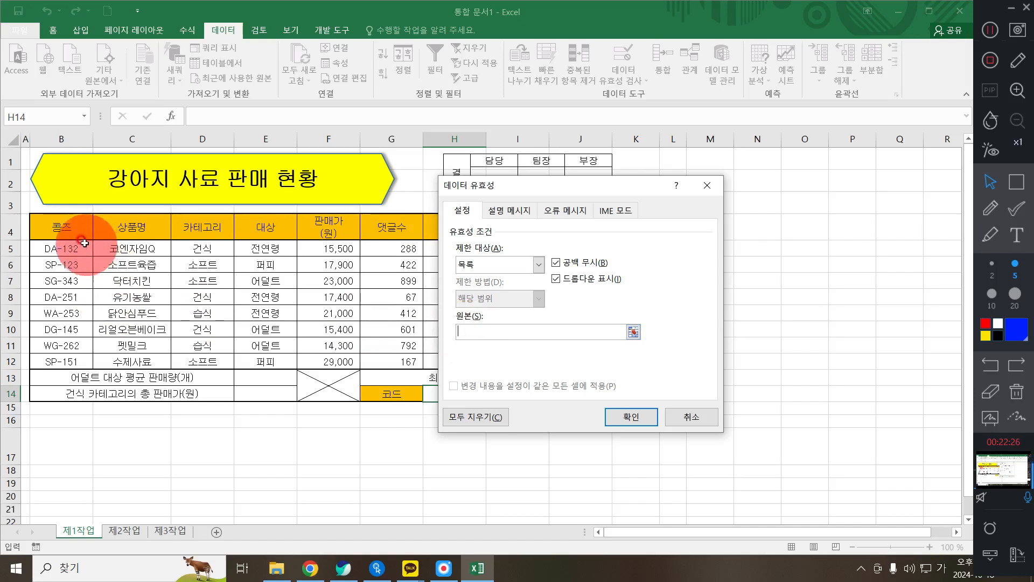
drag(70, 246, 70, 371)
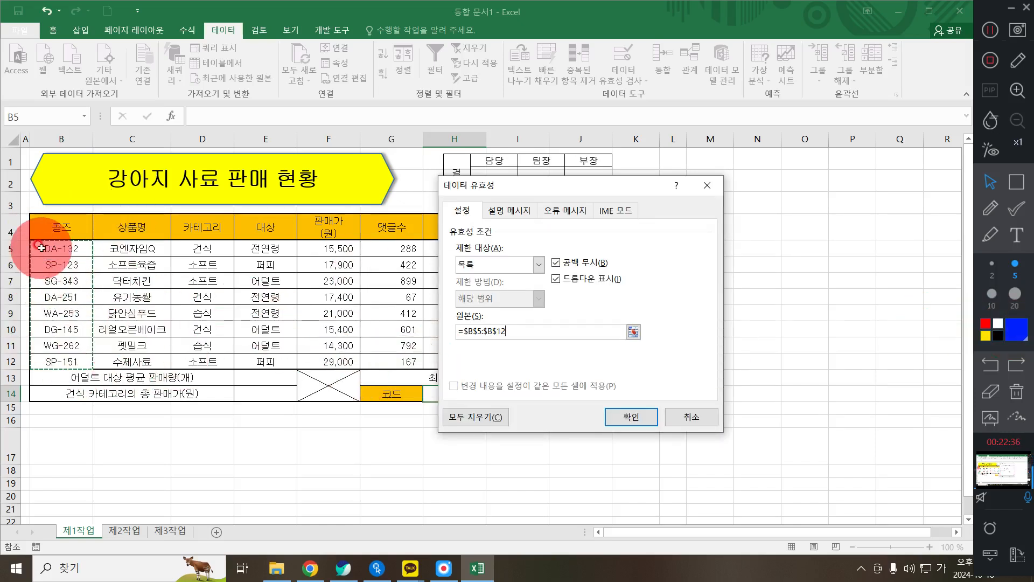
key(Return)
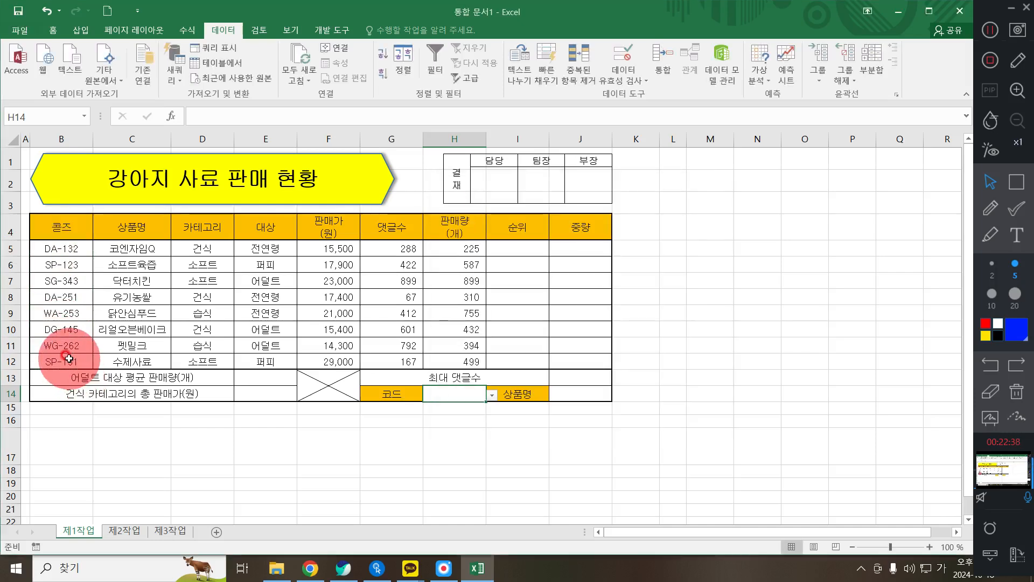
- Correct the B4 header to 코드
click(71, 227)
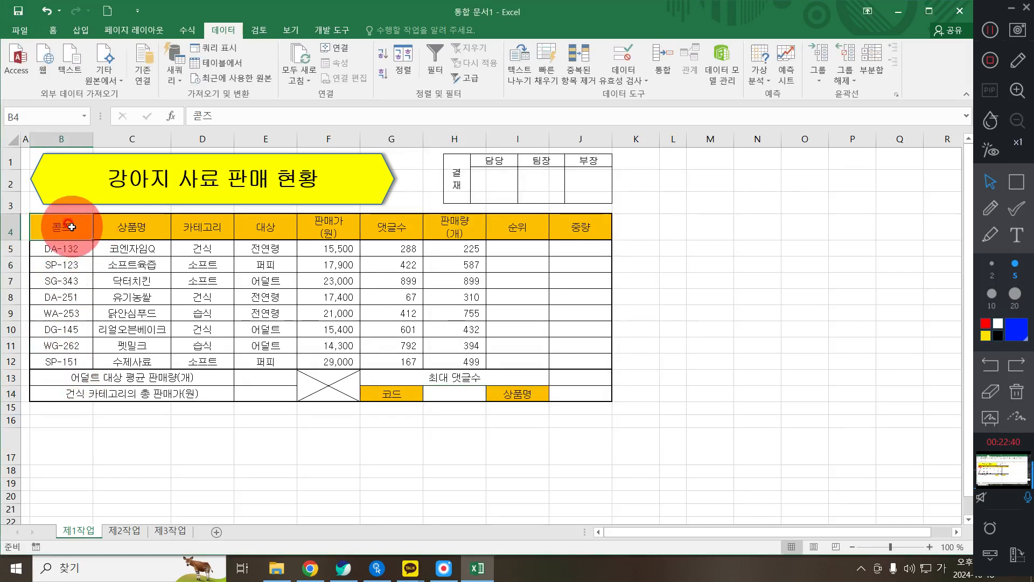
text(코드)
key(Return)
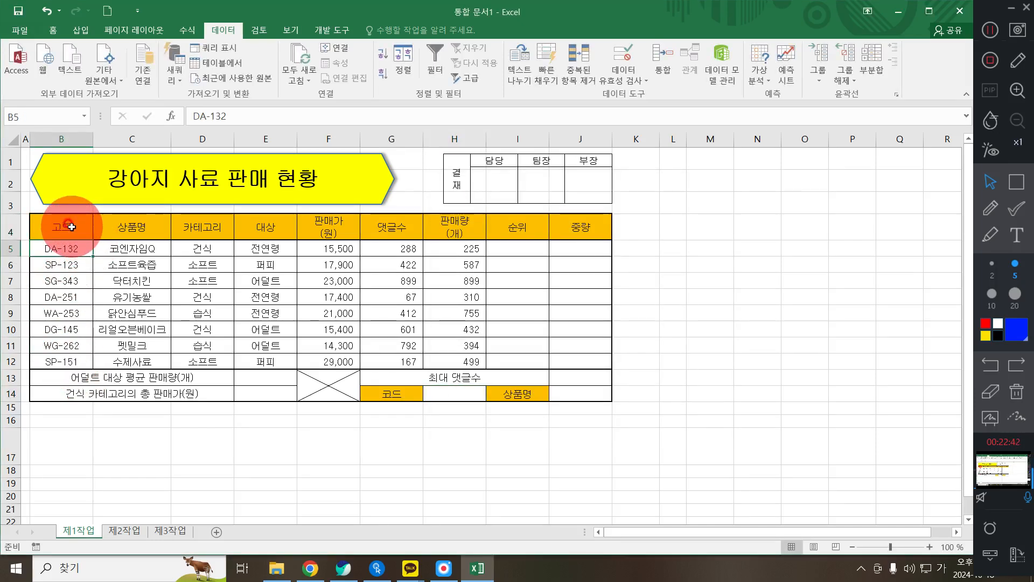
click(72, 227)
key(Return)
- Choose DA-132 from H14's code list, then mark the PDF's G5:G12 '개' format rule
click(453, 394)
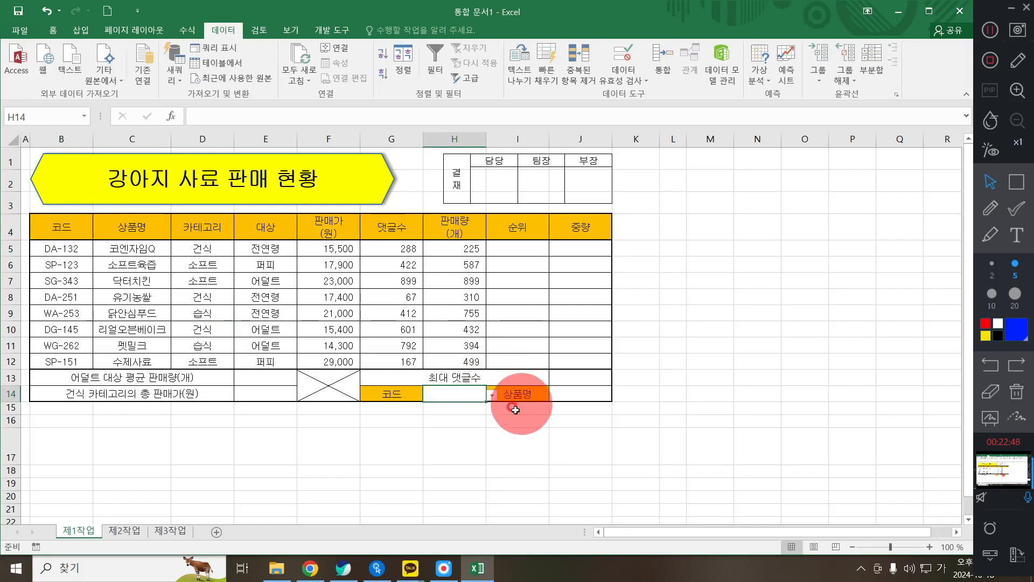
click(491, 395)
click(475, 407)
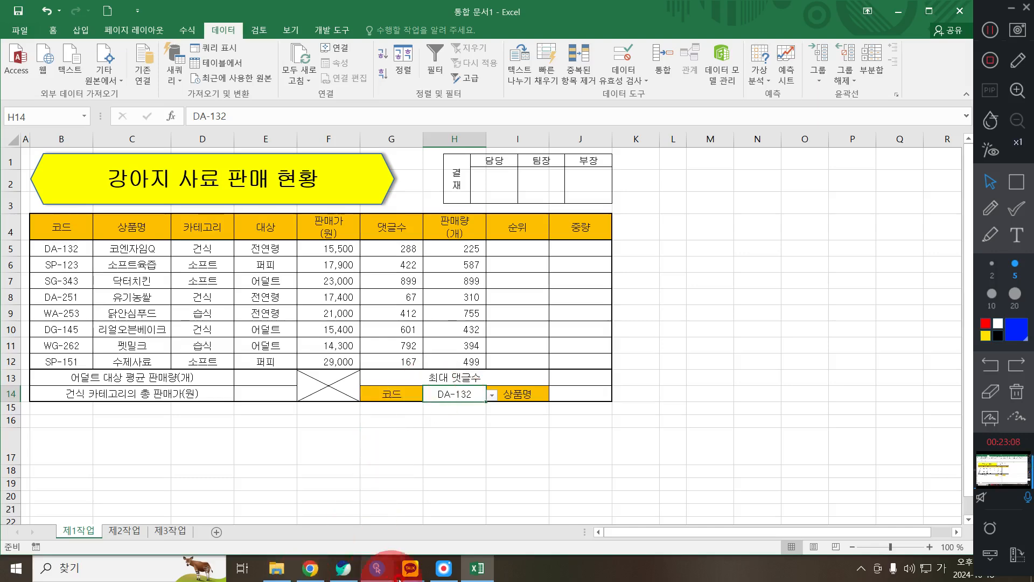
click(345, 568)
drag(189, 462, 763, 461)
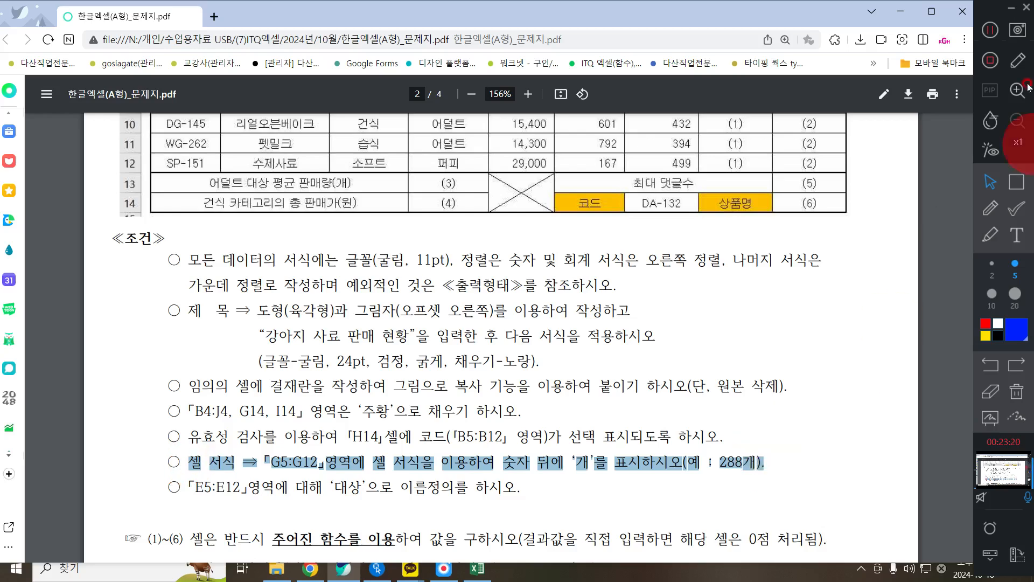
- Select the 댓글수 cells G5:G12 and open their Format Cells number settings
click(900, 11)
click(403, 200)
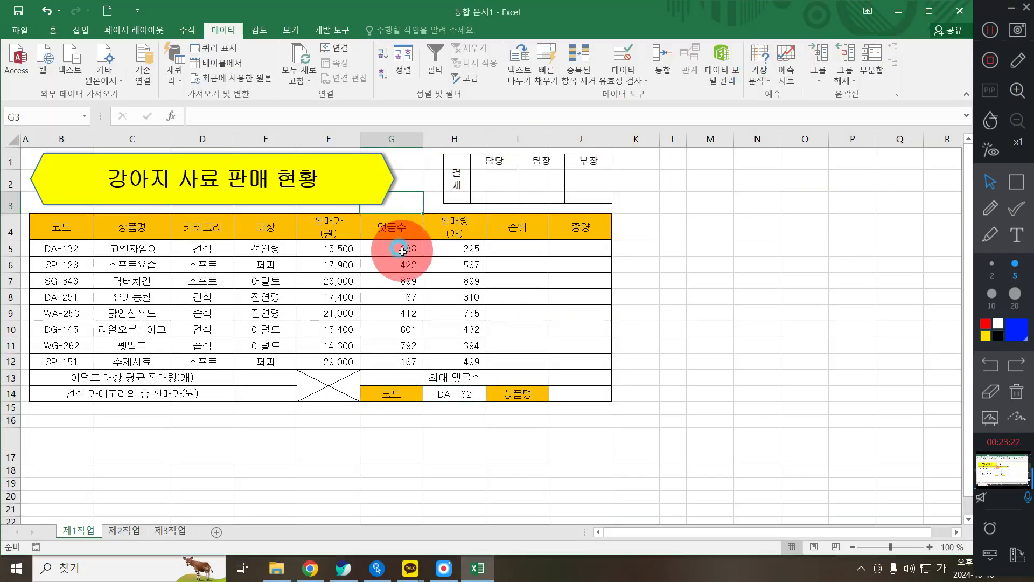
drag(392, 250, 403, 350)
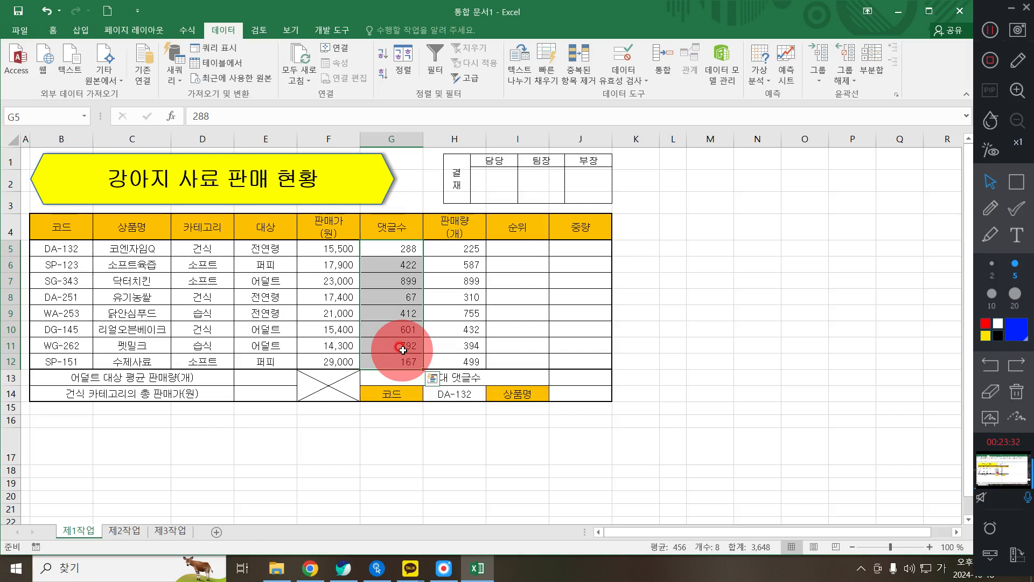
right_click(406, 337)
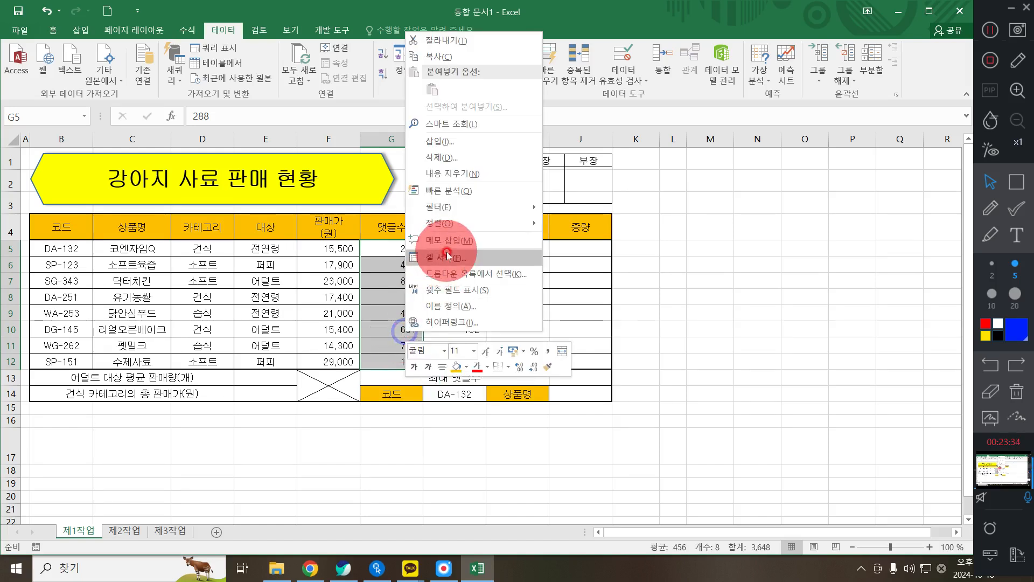
key(Escape)
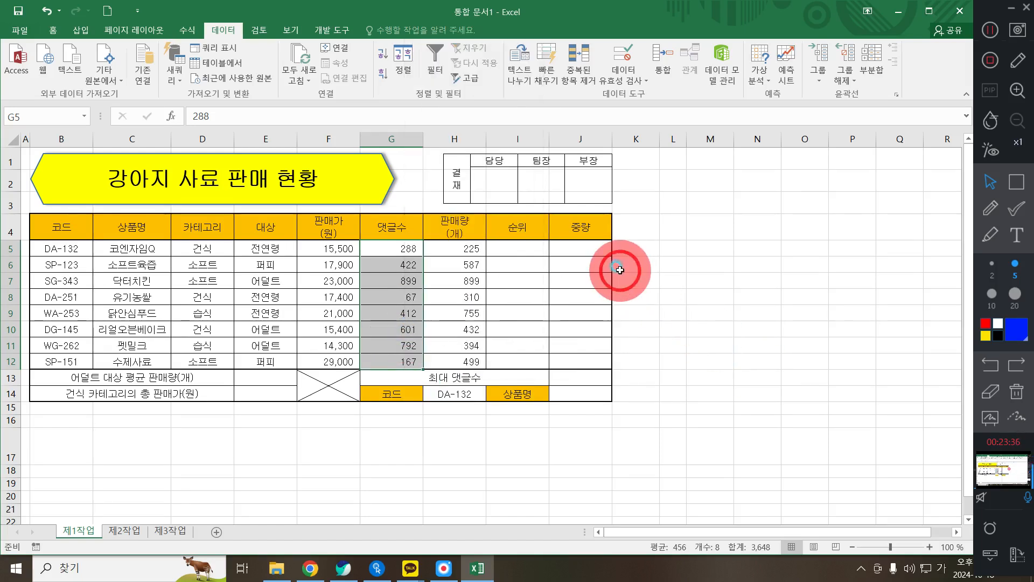
right_click(380, 278)
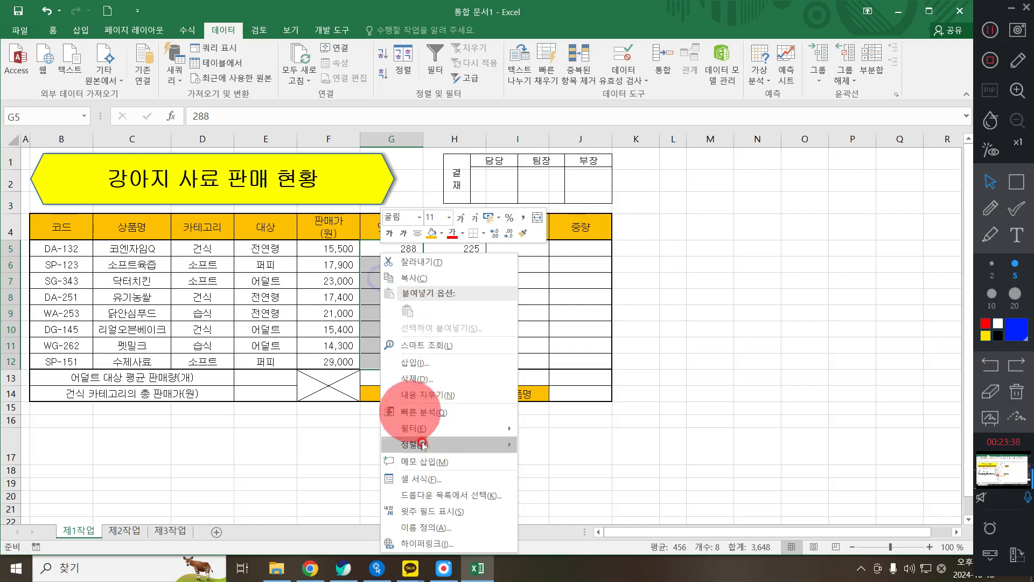
click(434, 477)
click(422, 266)
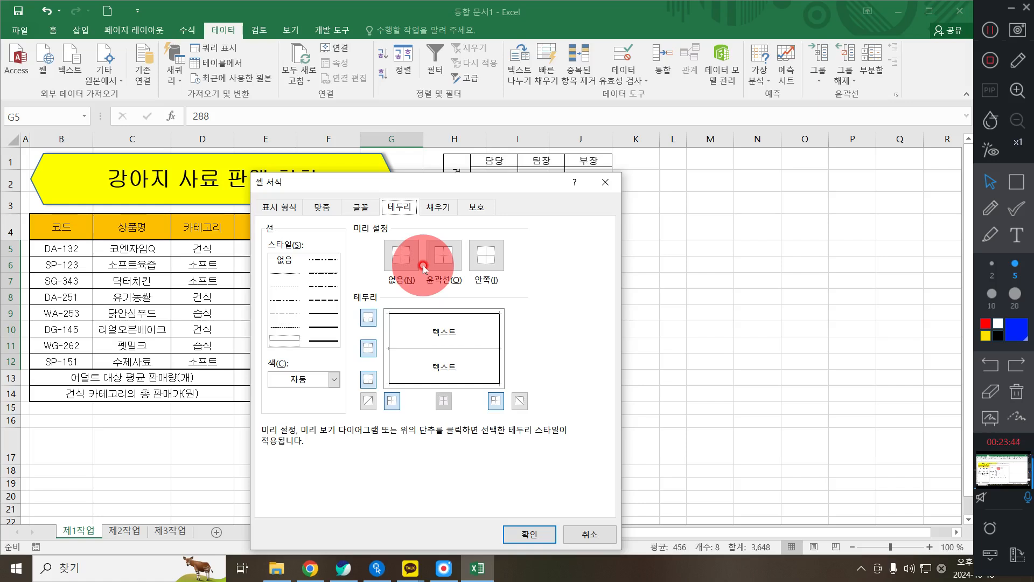
click(271, 208)
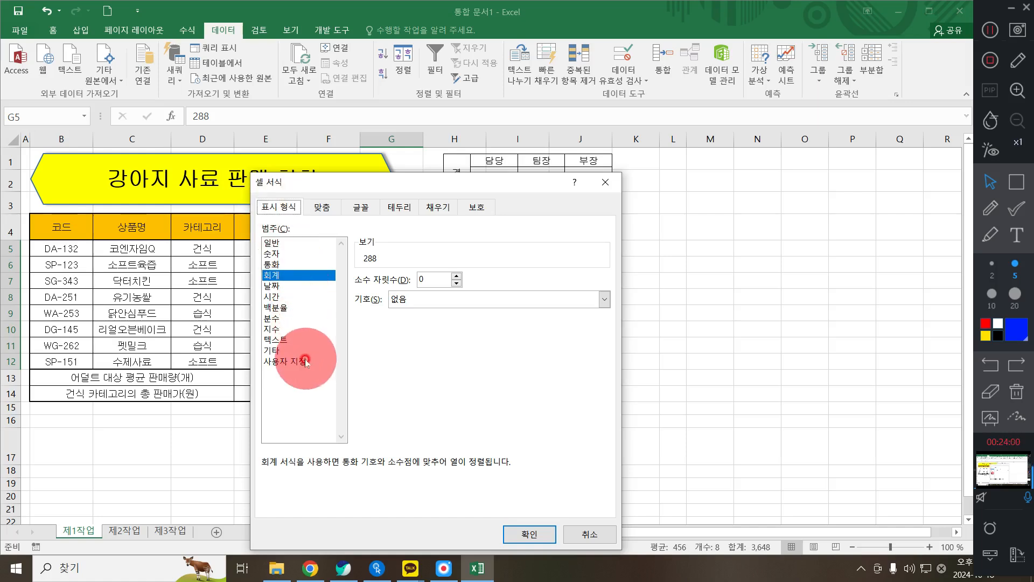
- Apply the custom format #,##0개 so counts display like 288개
click(288, 361)
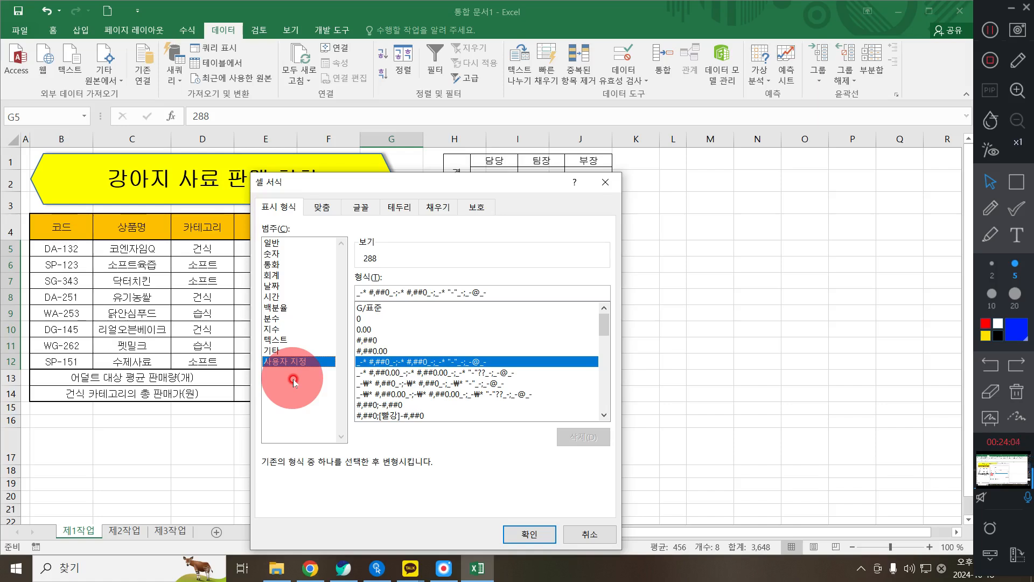
click(376, 340)
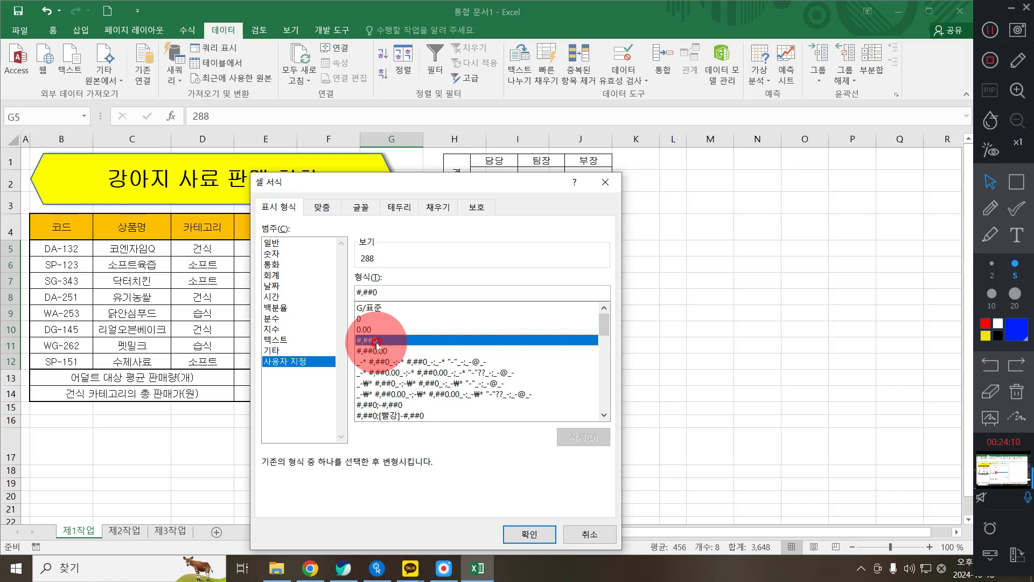
click(407, 291)
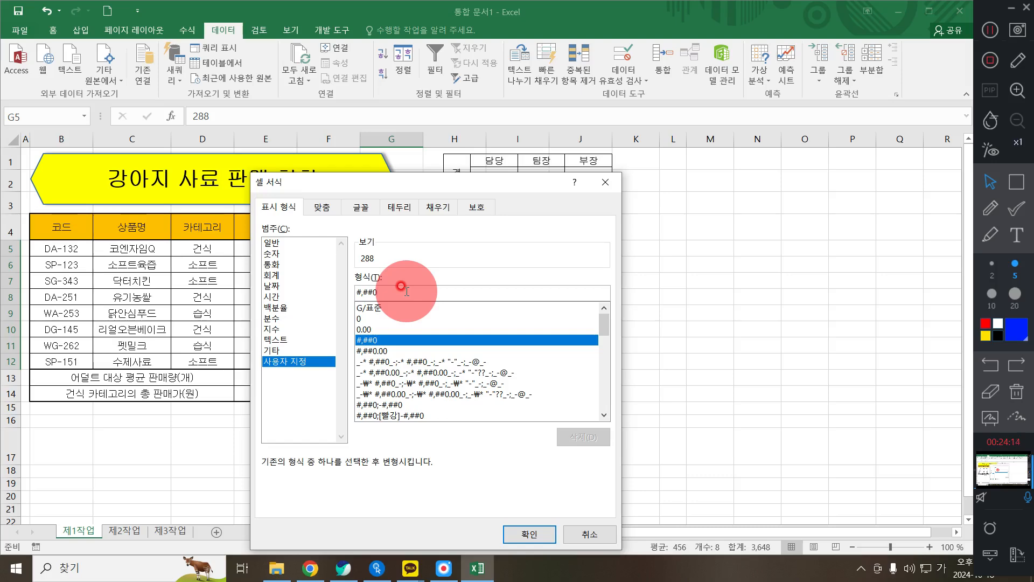
text(개)
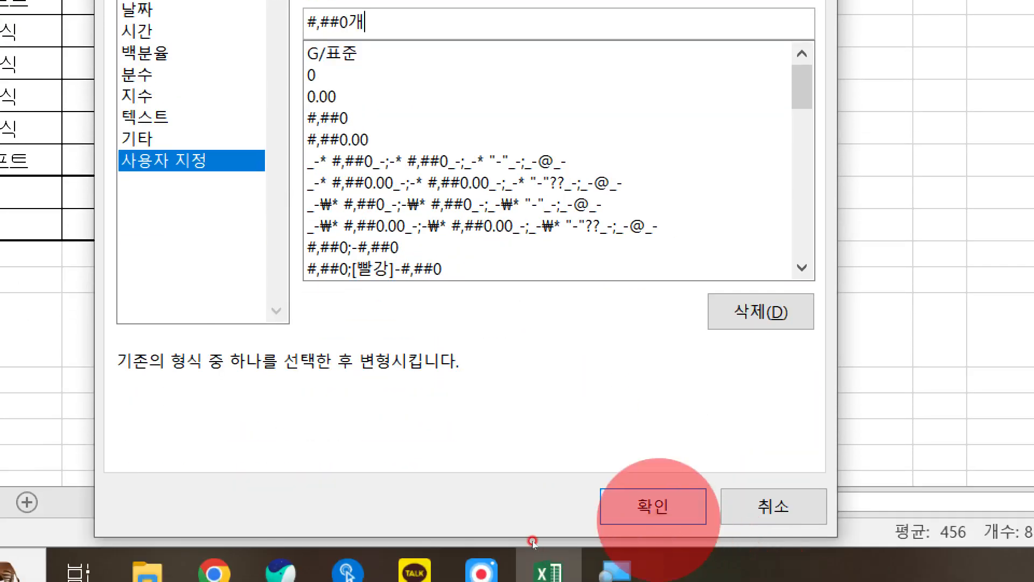
click(656, 512)
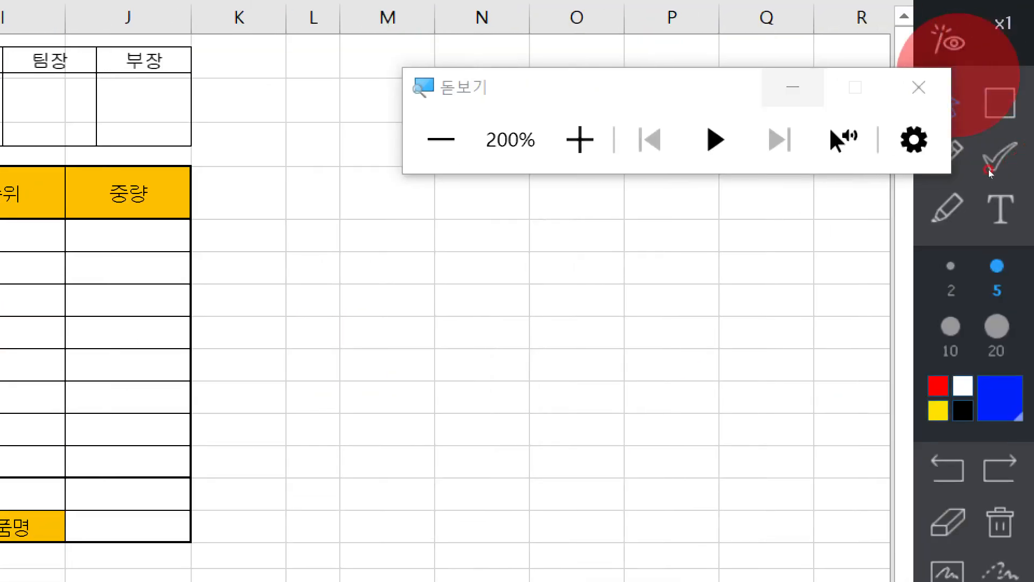
- Bring the exam PDF back and scroll to the next requirement
click(919, 87)
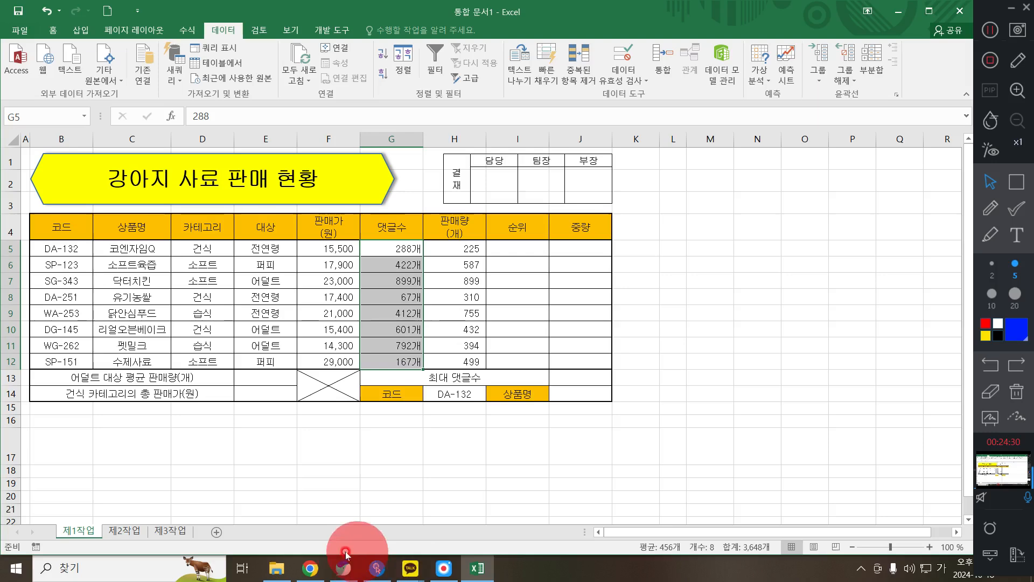
click(343, 568)
scroll(241, 441, down, 2)
- Mark the PDF rule naming E5:E12 '대상', then select E5:E12 in Excel
drag(182, 355, 566, 360)
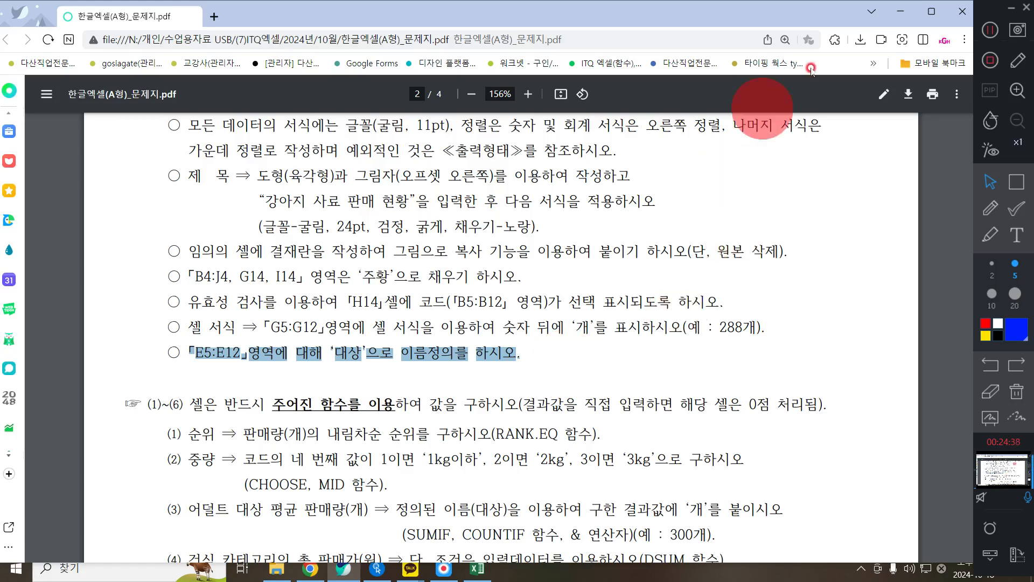
click(899, 9)
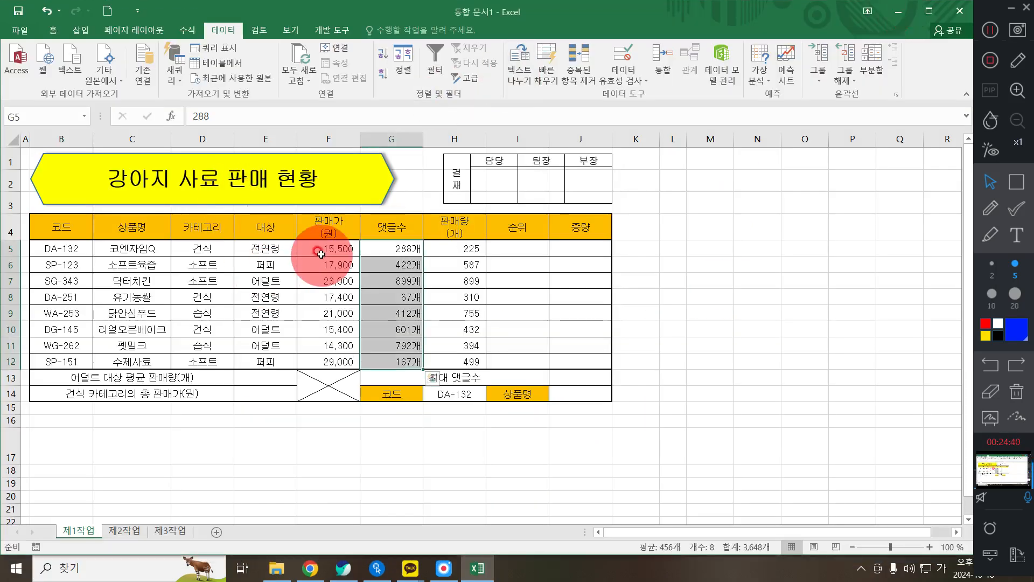
drag(281, 247, 280, 365)
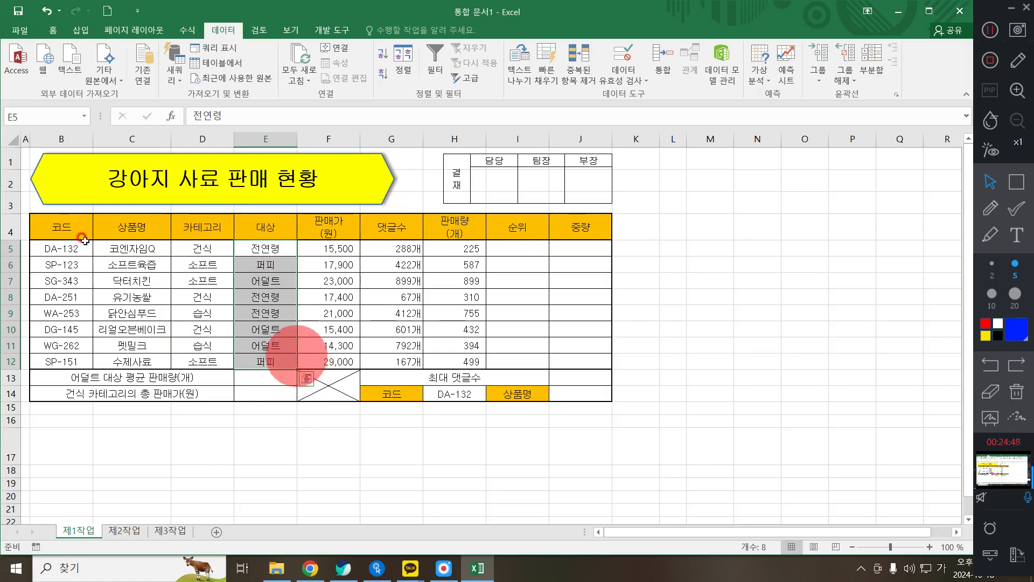
- Name the selected range E5:E12 '대상' through the Name Box
key(ctrl+q)
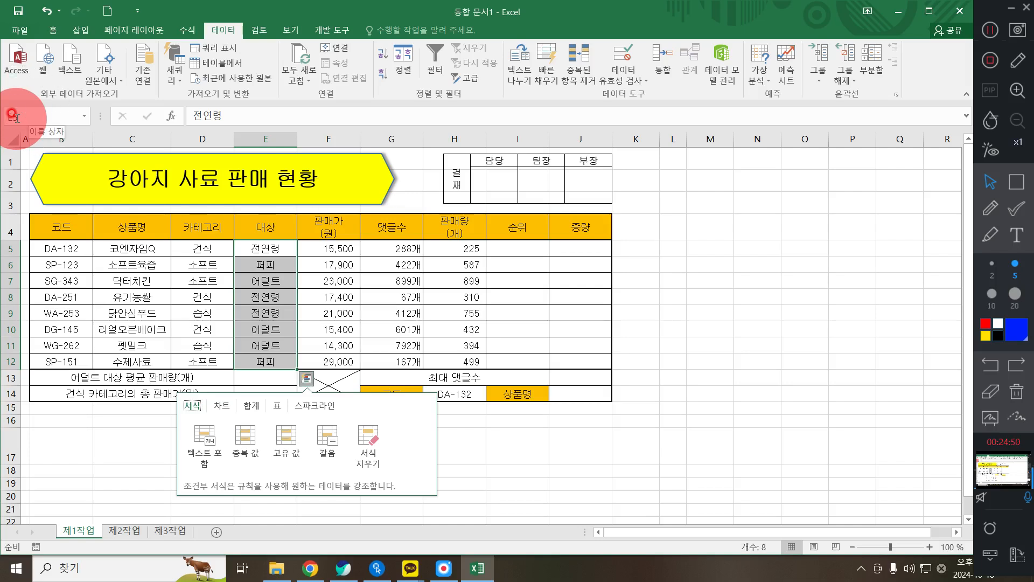
click(12, 115)
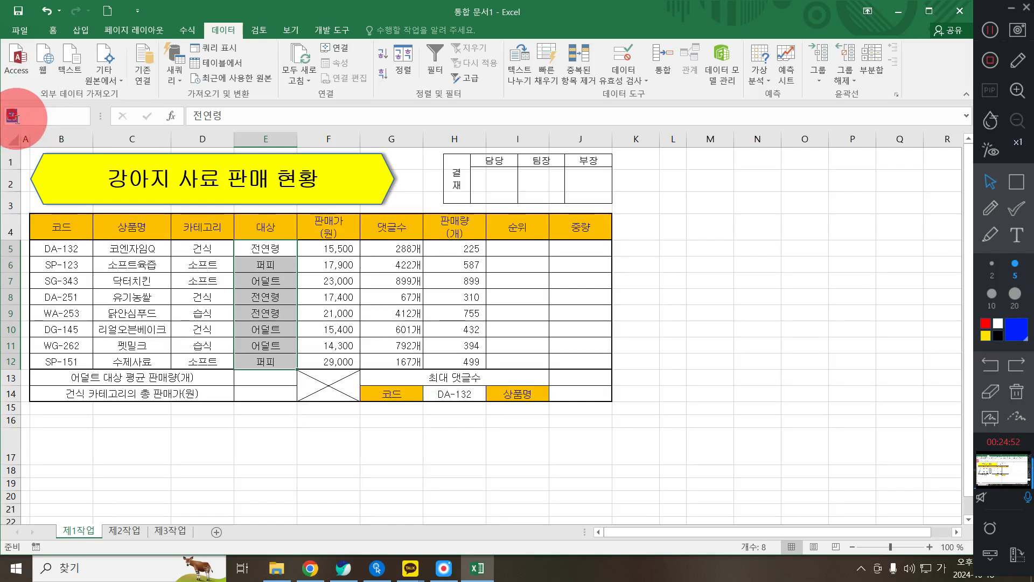
text(대사)
key(Return)
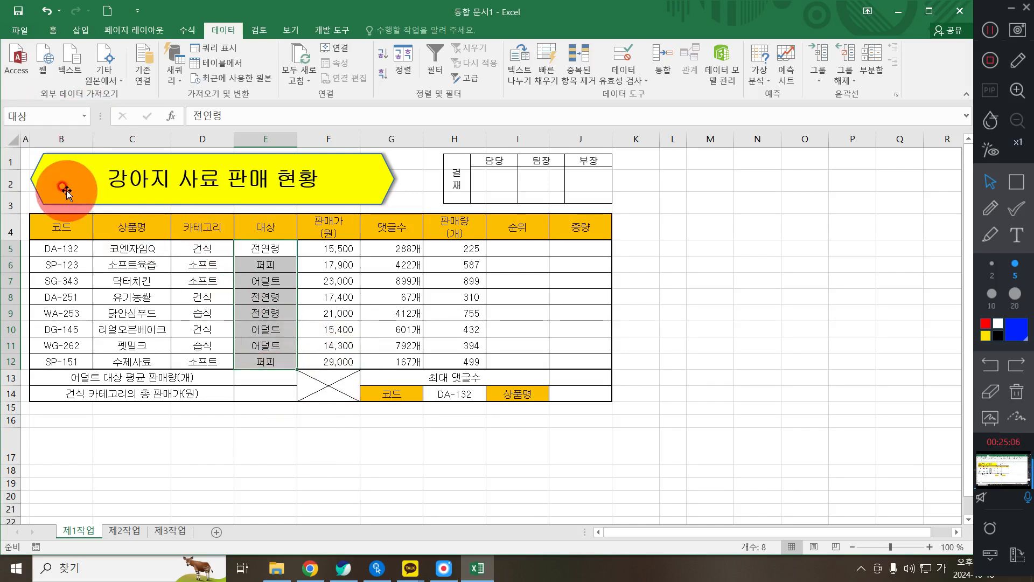
- Verify the name 대상 selects E5:E12, then return to the PDF
click(453, 265)
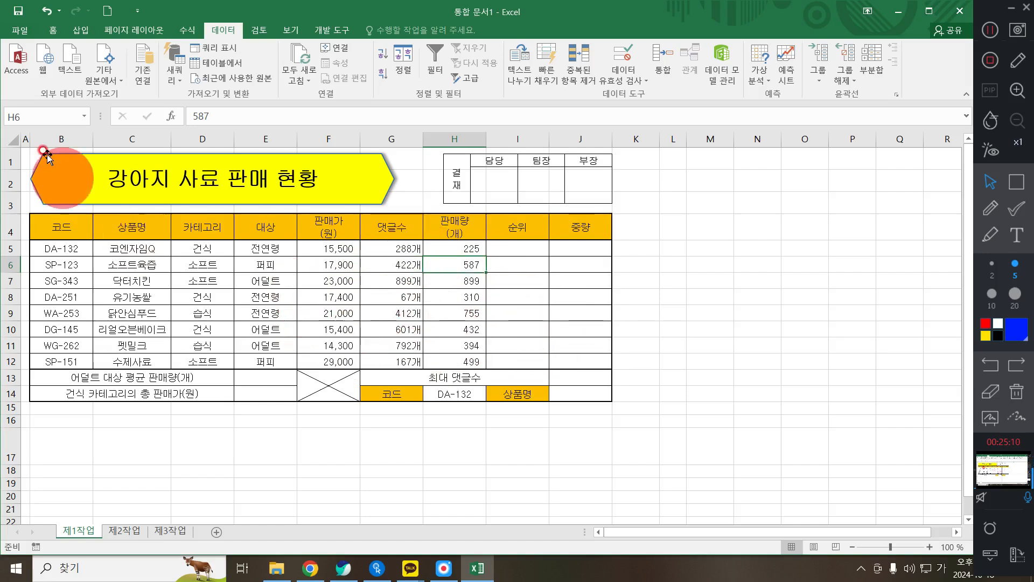
click(83, 115)
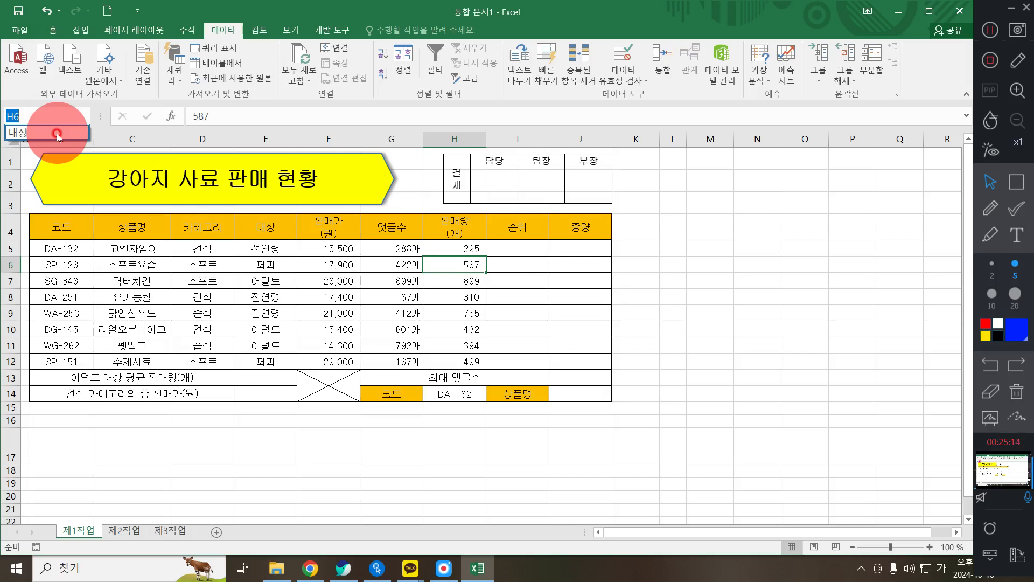
click(57, 135)
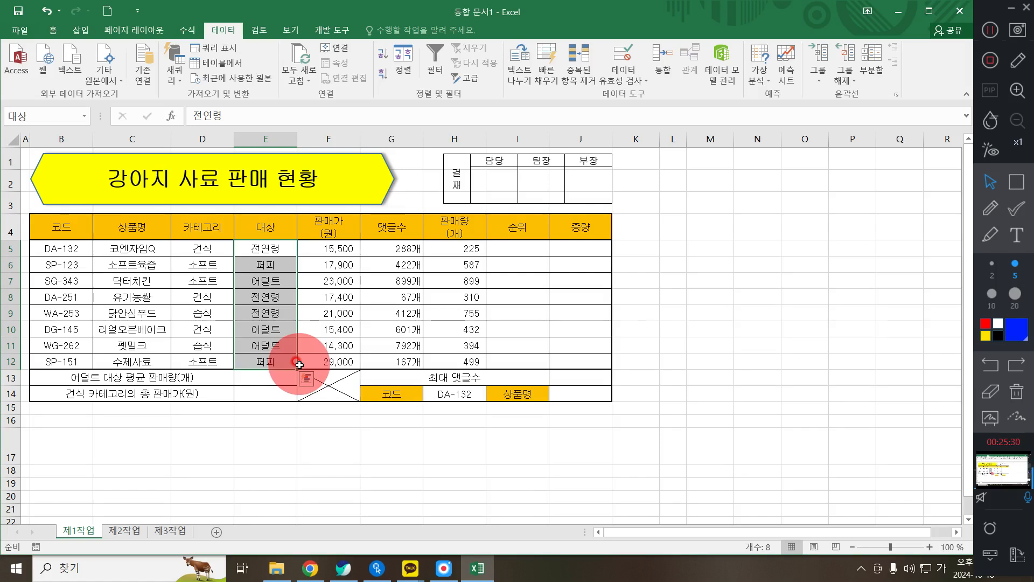
click(328, 346)
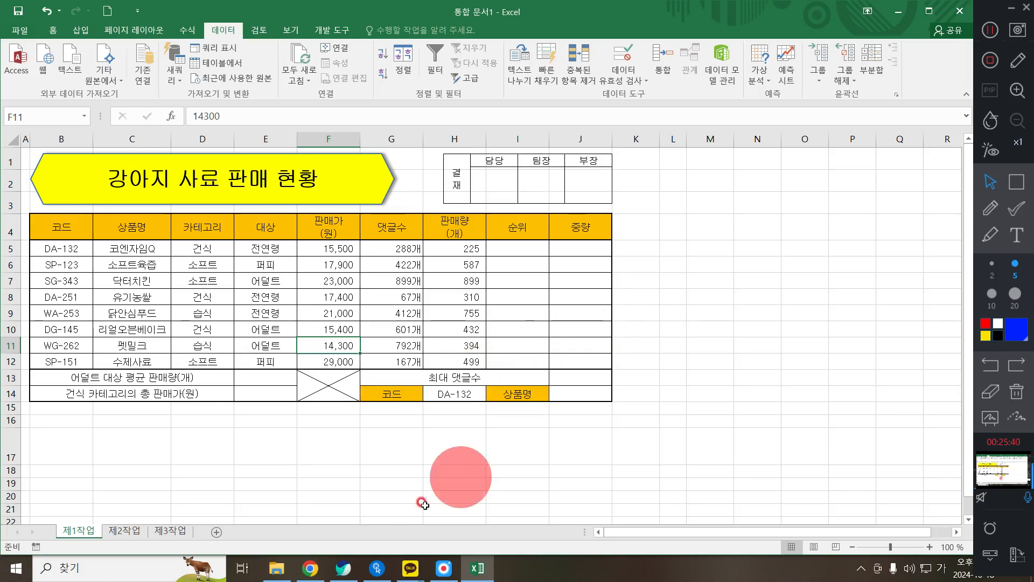
click(343, 568)
- Review the PDF rule for rows priced 20,000 or more, then select B5:J12 in Excel
scroll(314, 366, down, 3)
scroll(313, 365, down, 3)
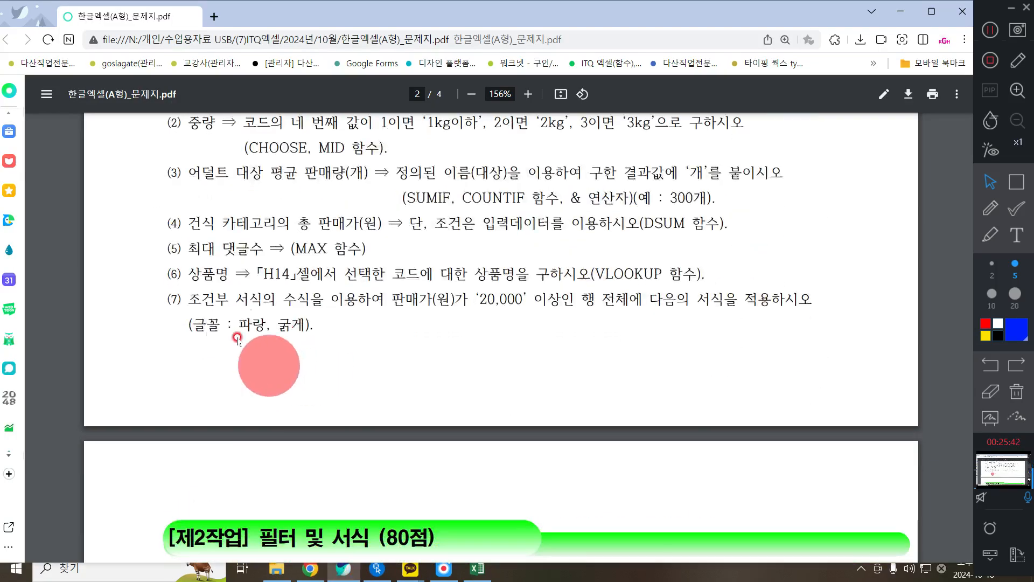
drag(188, 299, 356, 326)
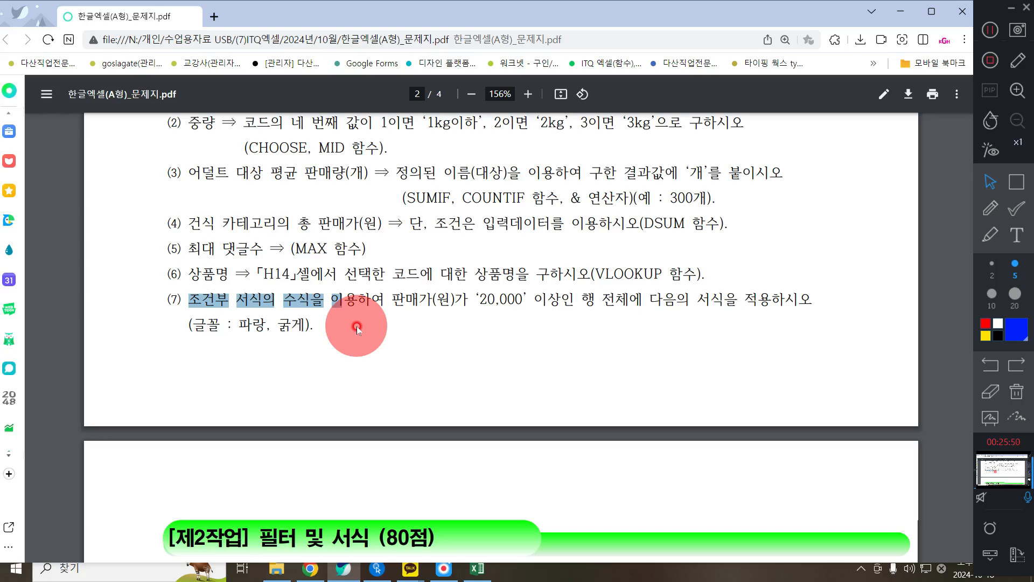
click(896, 11)
drag(46, 249, 454, 359)
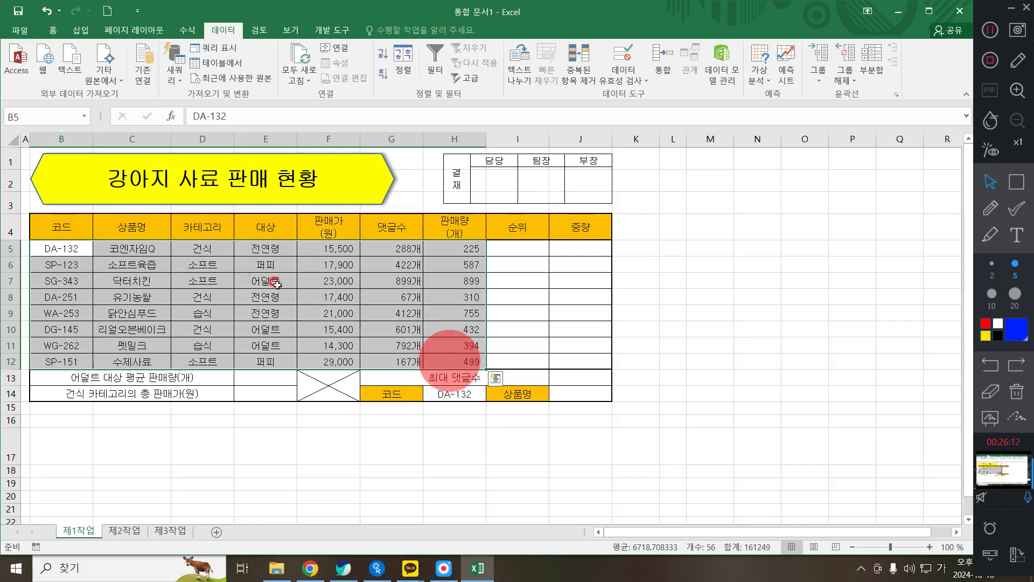
- Start a new conditional formatting rule from the Home tab
click(52, 30)
click(531, 70)
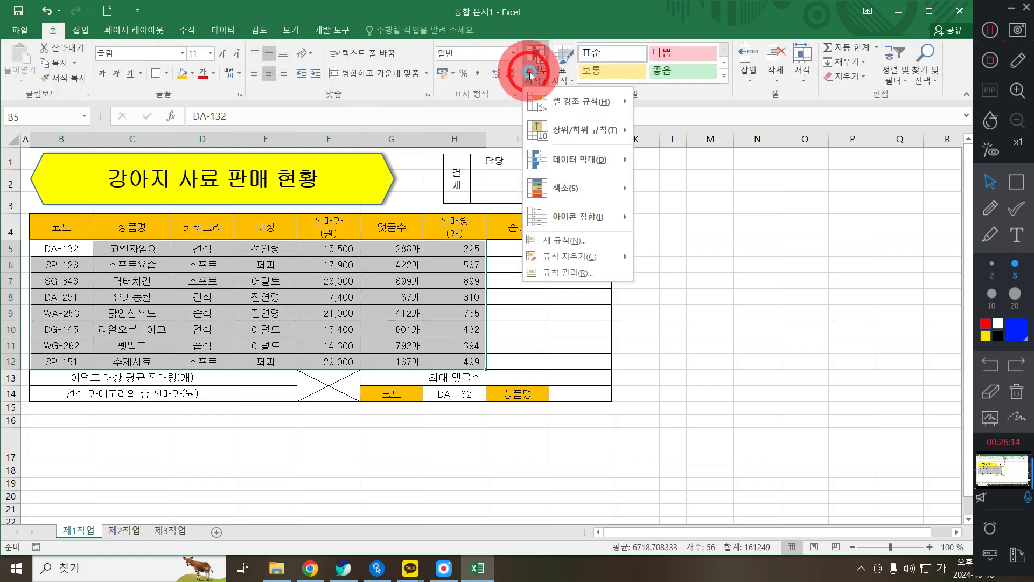
click(560, 241)
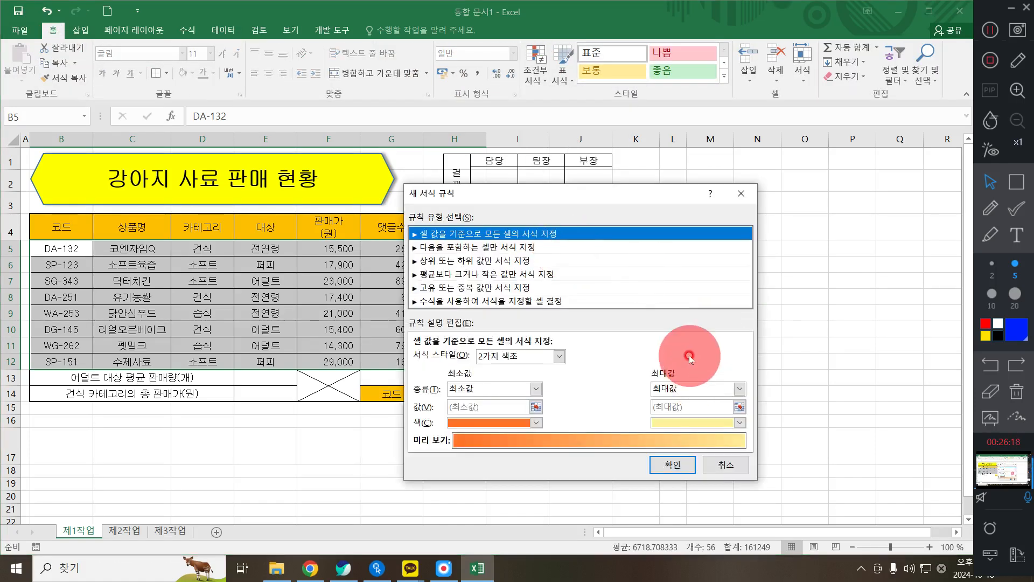
- Check the PDF's 20,000-or-more price condition, then pick the formula-based rule type
click(344, 566)
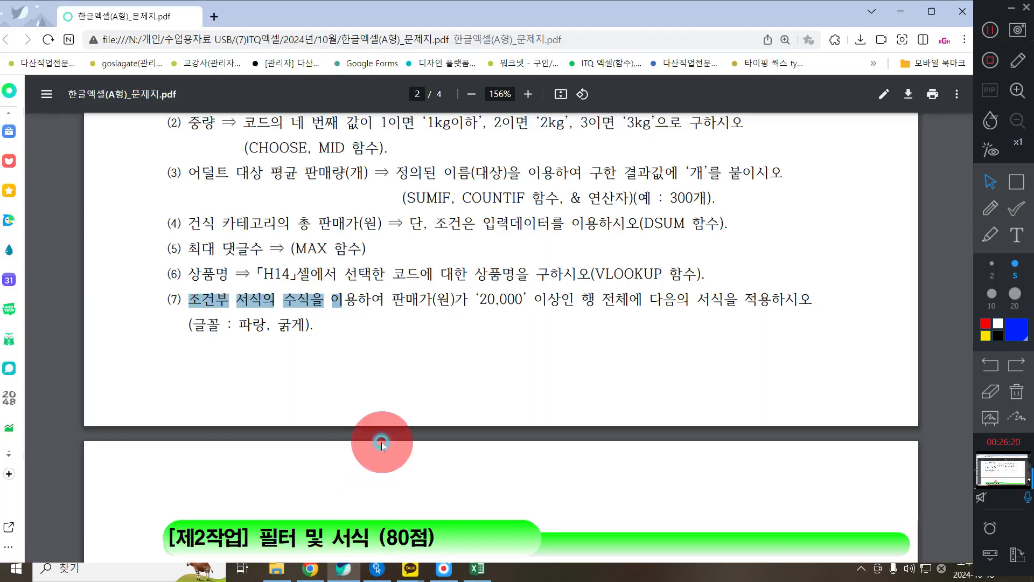
scroll(367, 431, down, 5)
scroll(350, 418, up, 5)
click(988, 233)
click(1017, 182)
drag(385, 285, 562, 313)
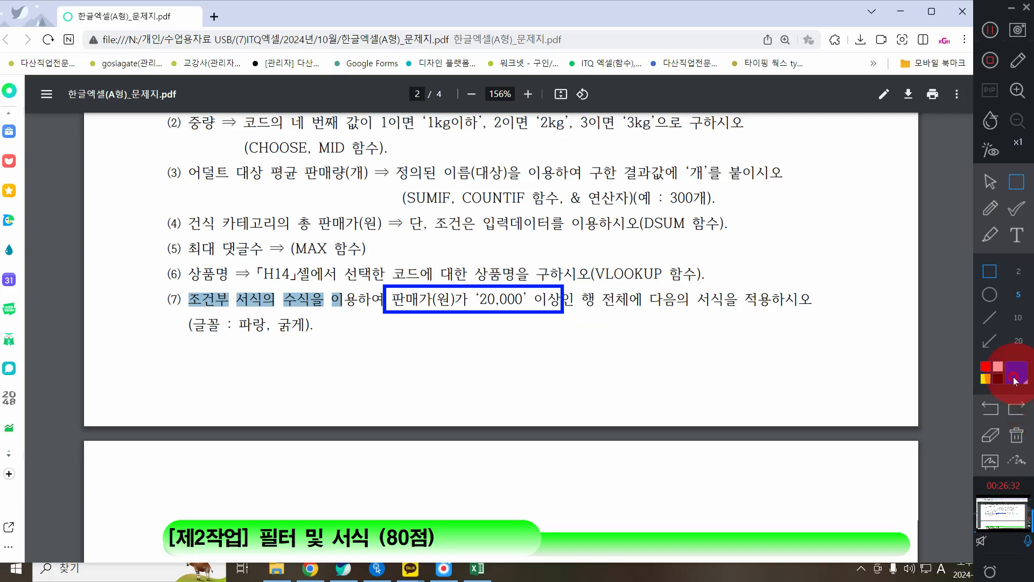
click(1016, 436)
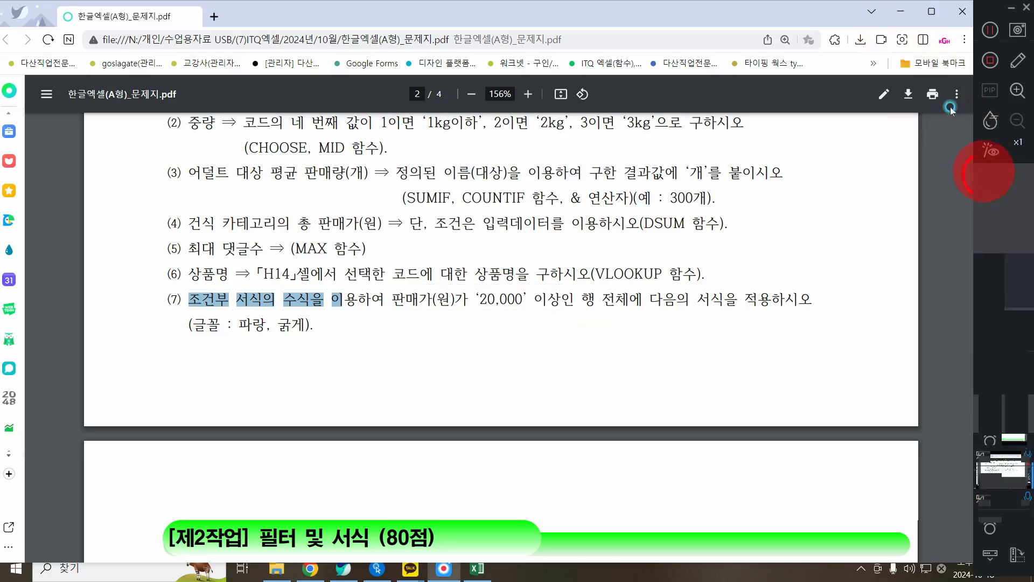
click(900, 11)
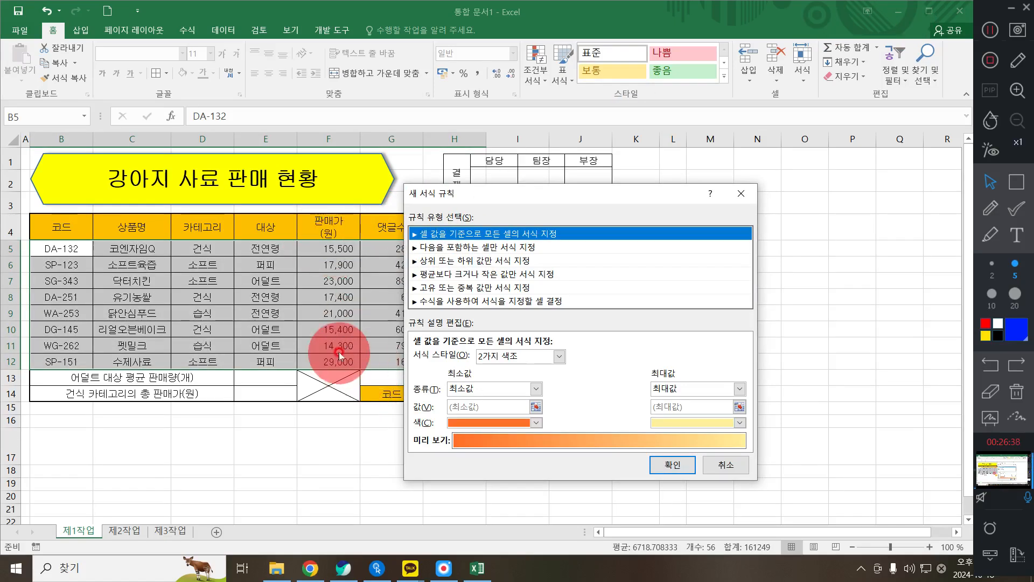
click(456, 302)
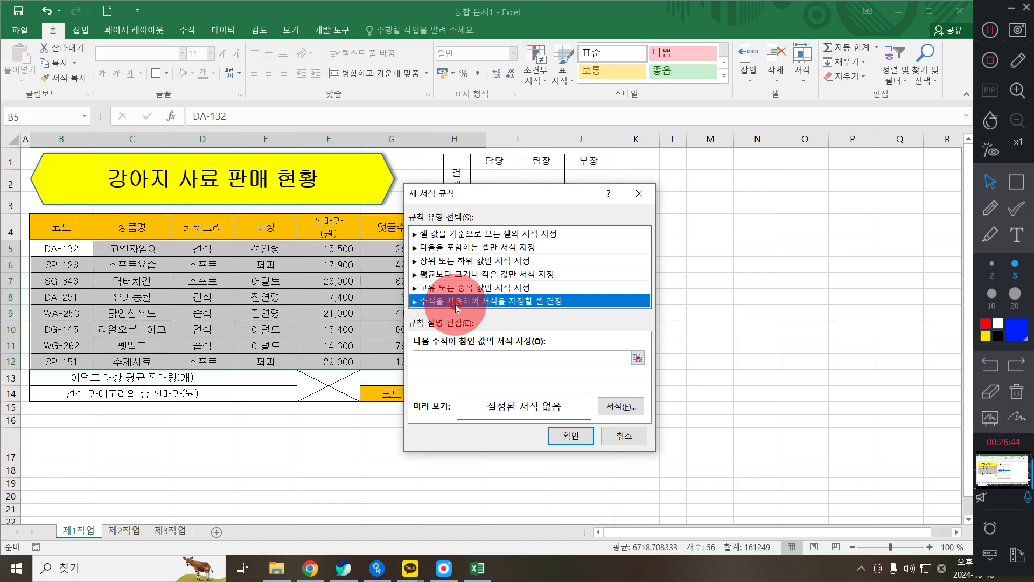
- Enter the rule formula =$F5>=20000 to test each row's price
click(425, 354)
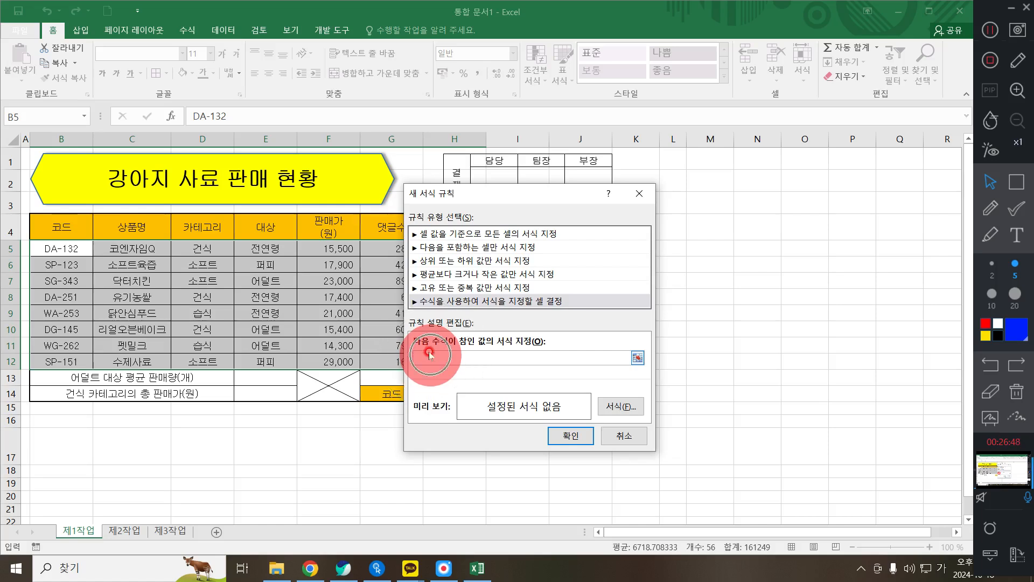
click(343, 247)
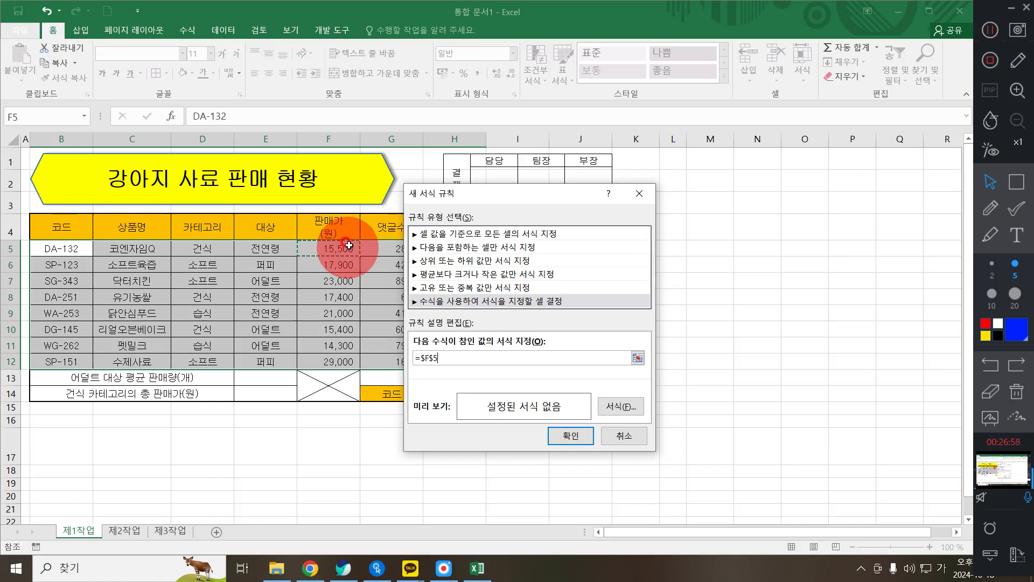
key(F4)
key(F4)
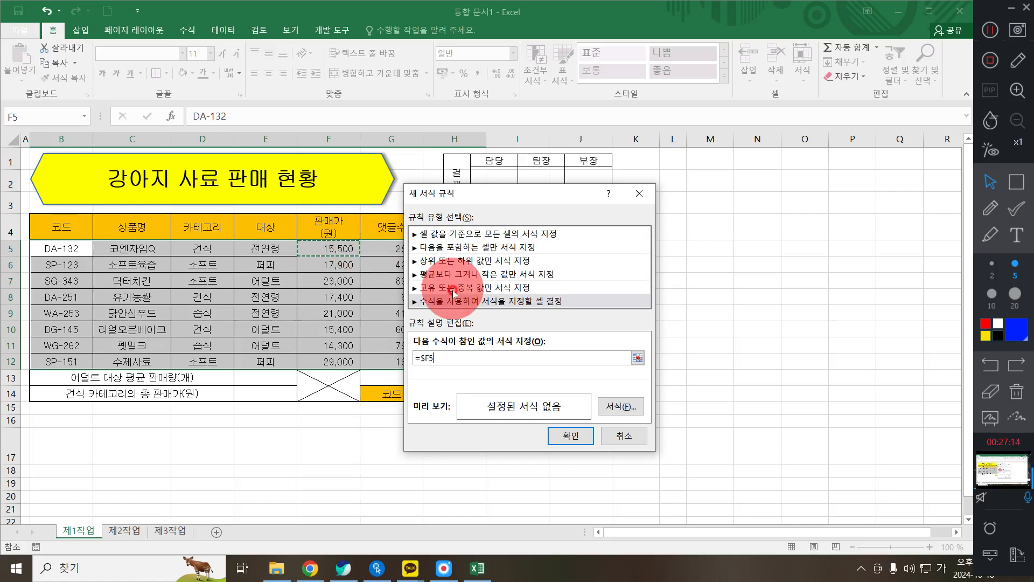
text(>=)
text(20000)
- Make matching rows bold blue, apply the rule, then select the table B4:H12
click(623, 407)
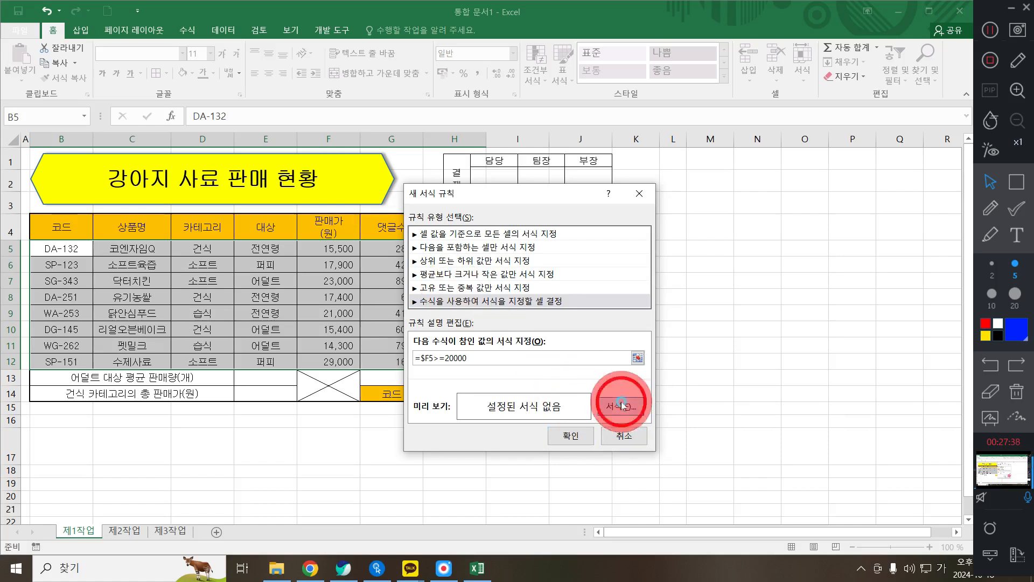
click(603, 205)
click(604, 209)
click(652, 280)
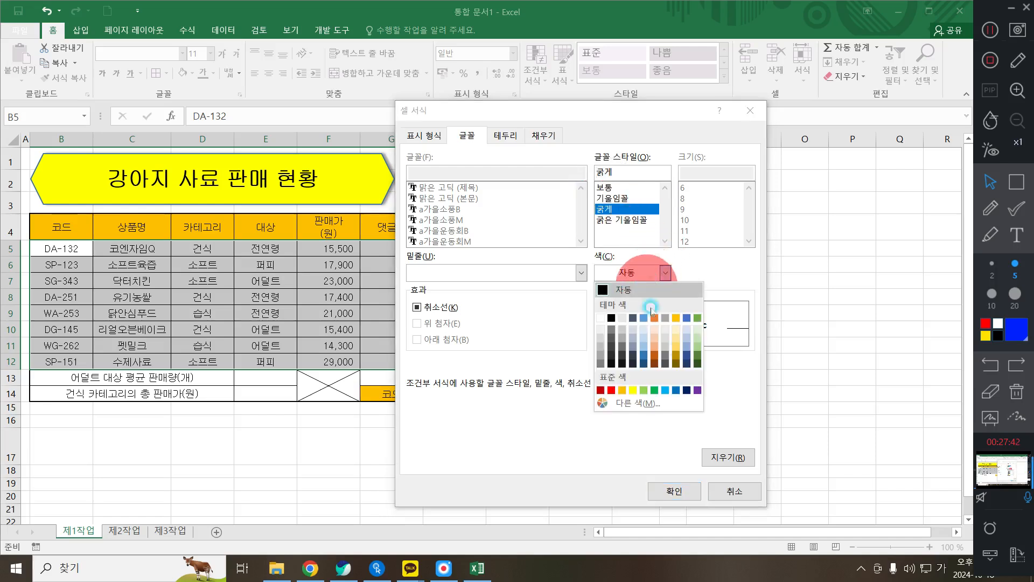
click(676, 391)
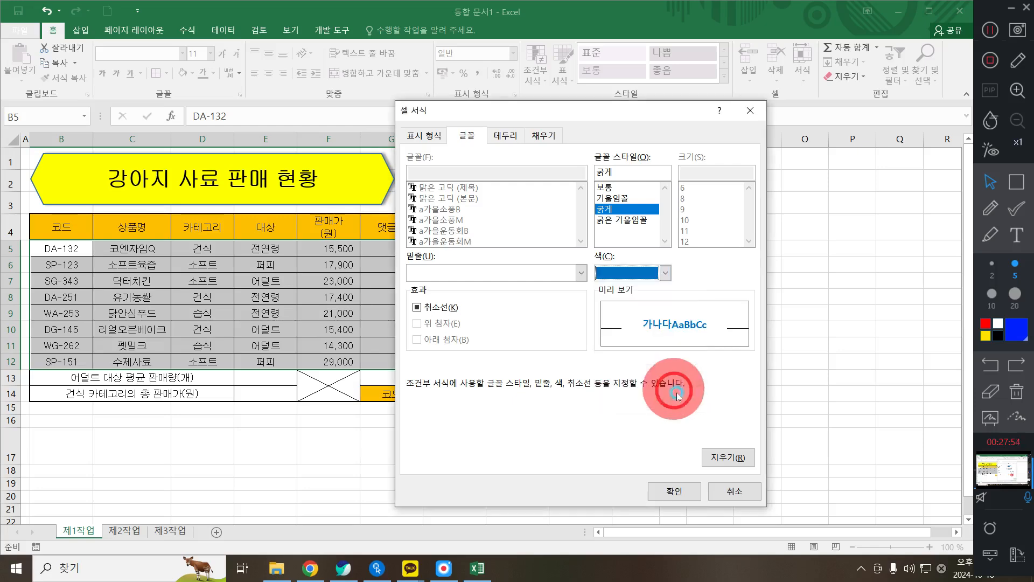
click(690, 485)
click(586, 441)
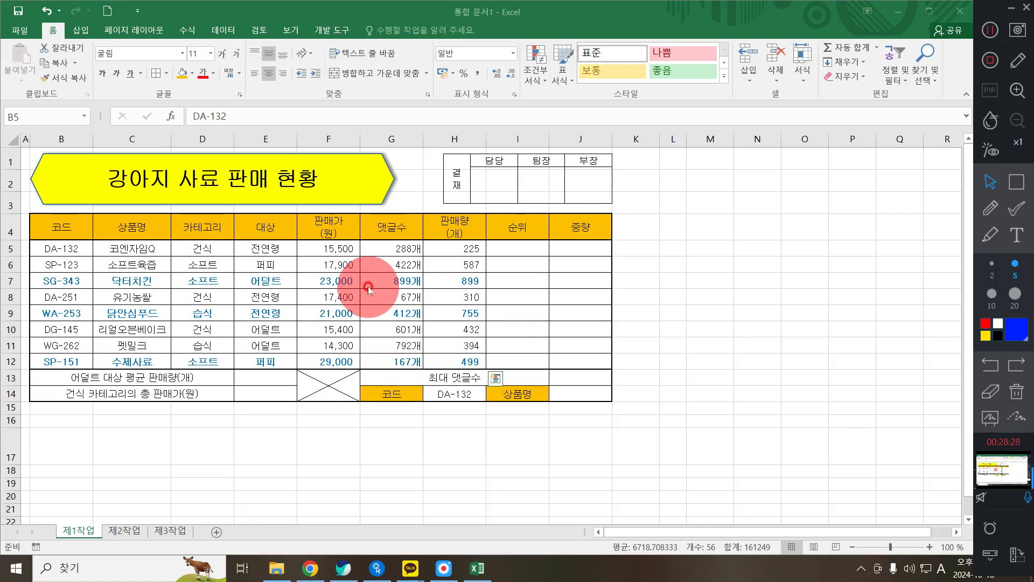
drag(61, 229, 449, 366)
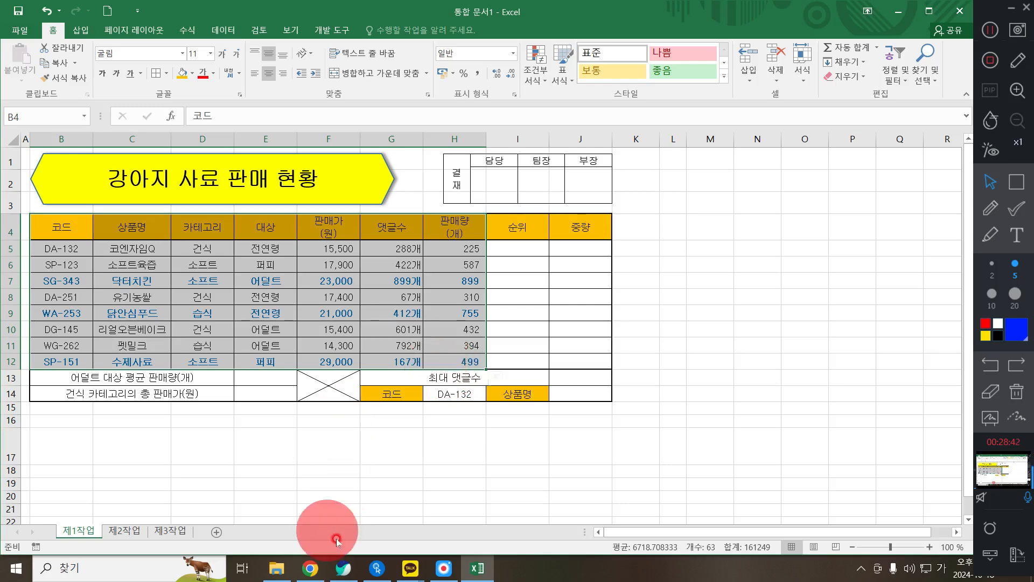
click(345, 570)
scroll(270, 318, down, 8)
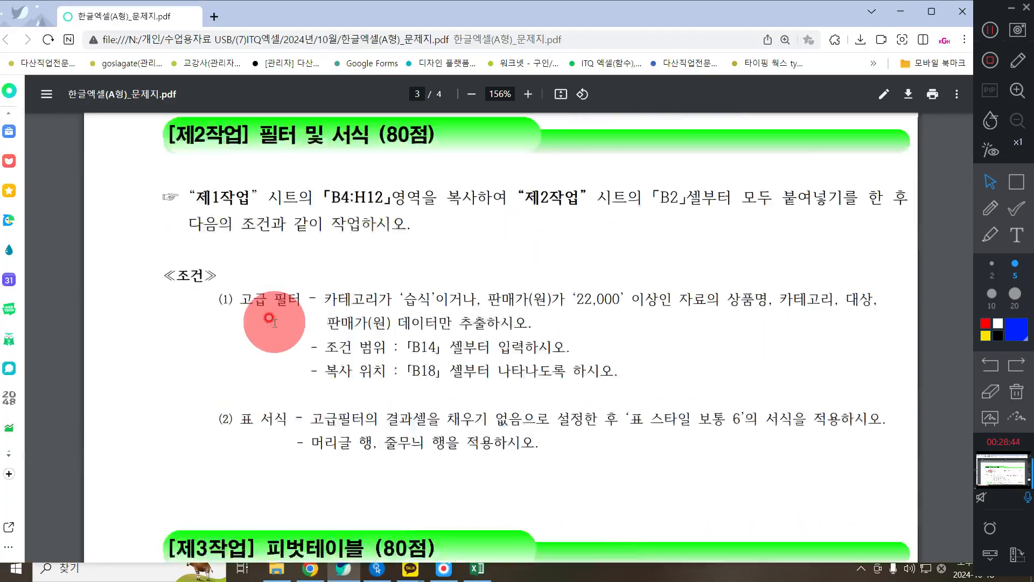
scroll(269, 318, up, 1)
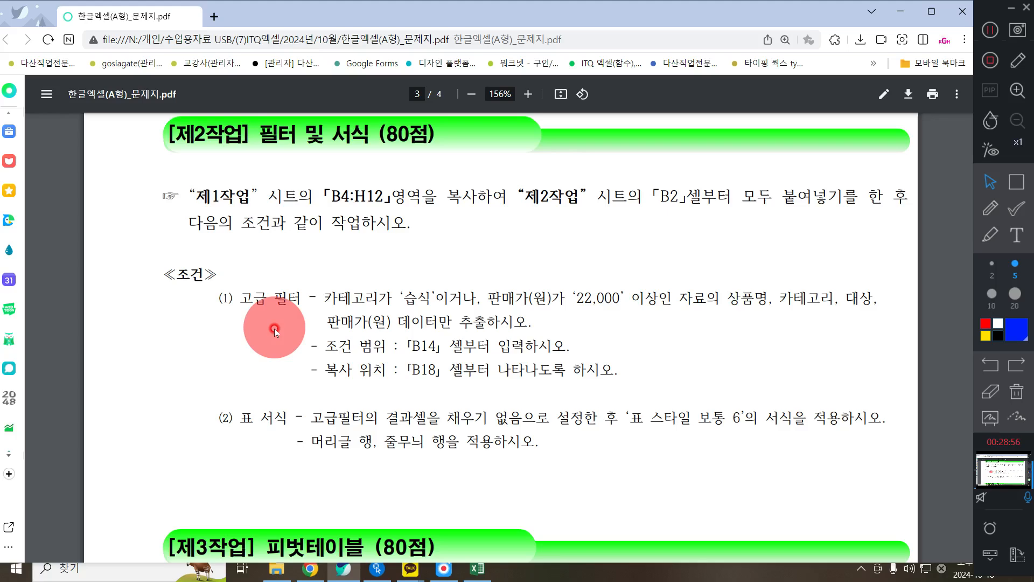
click(900, 10)
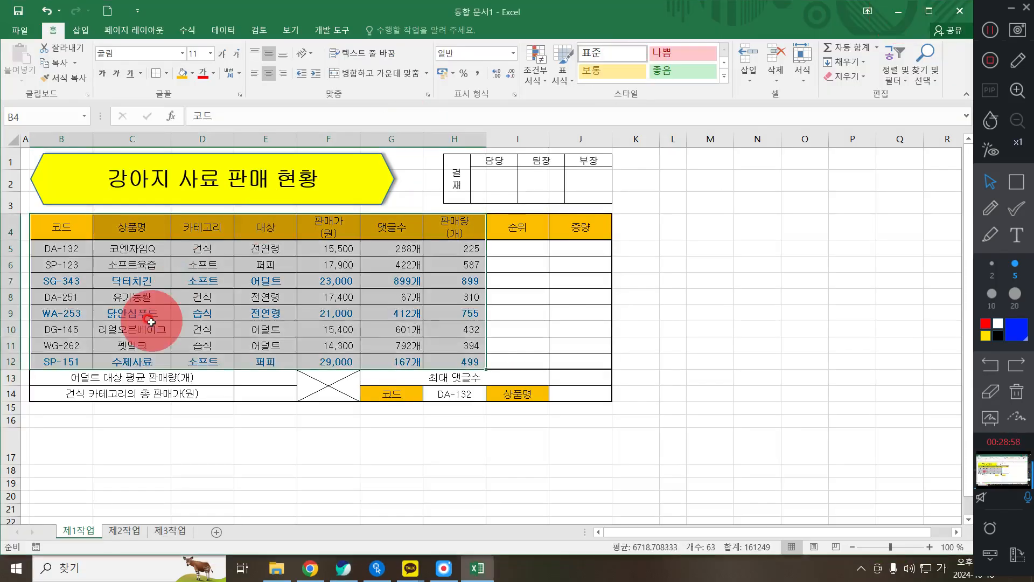
- Copy the table and paste it into the 제2작업 sheet at B2
key(ctrl+c)
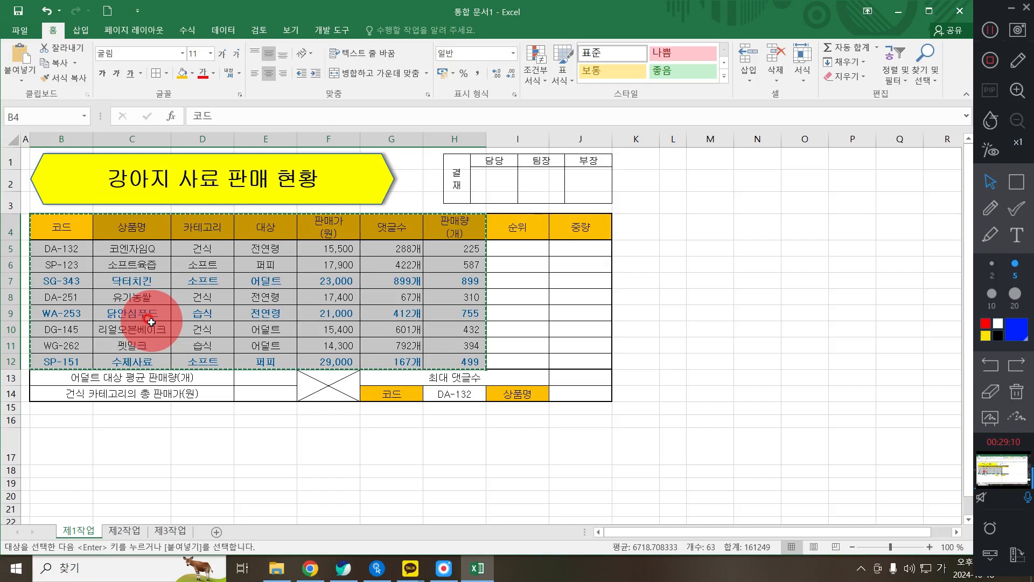
click(123, 531)
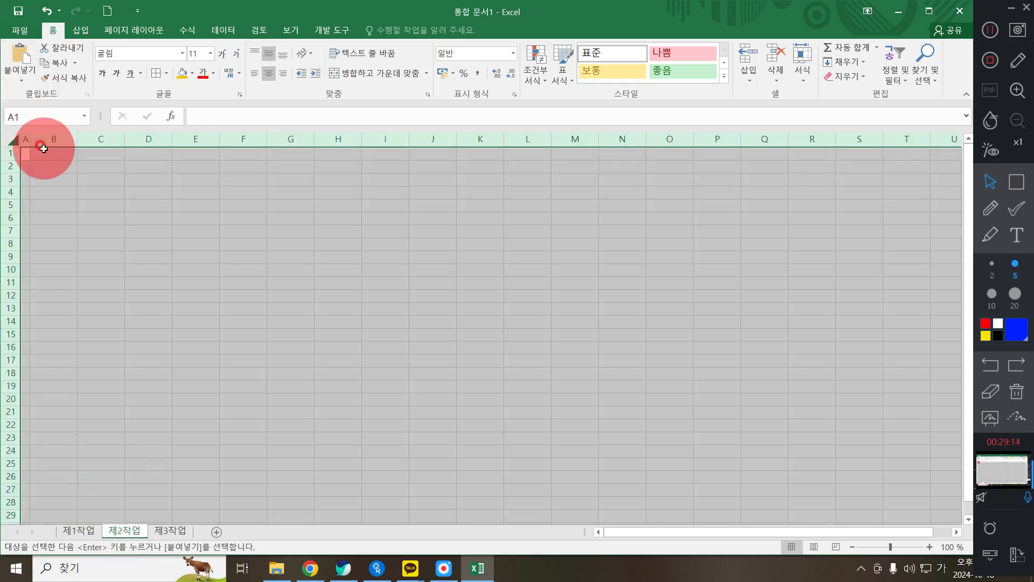
click(47, 166)
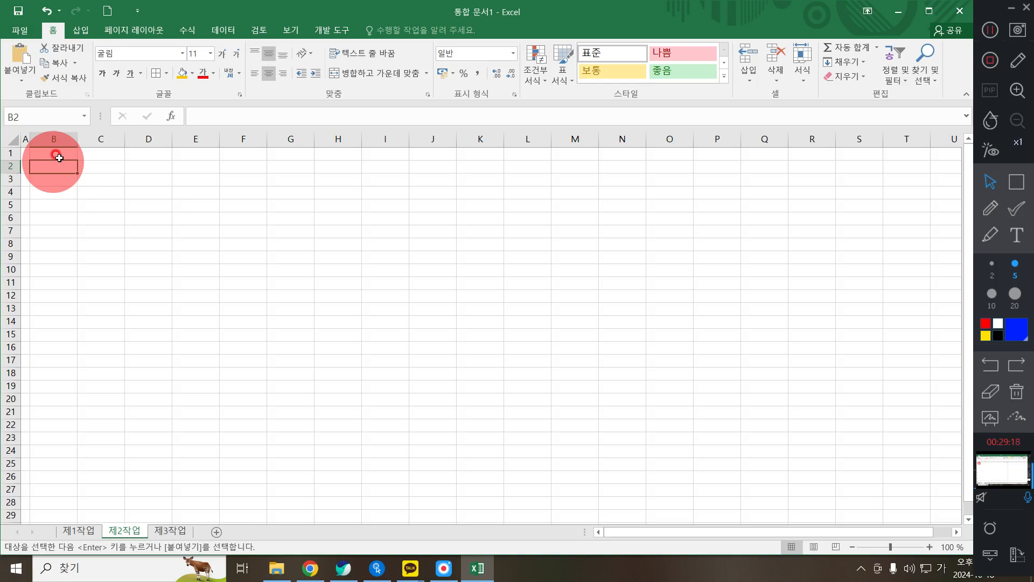
key(ctrl+v)
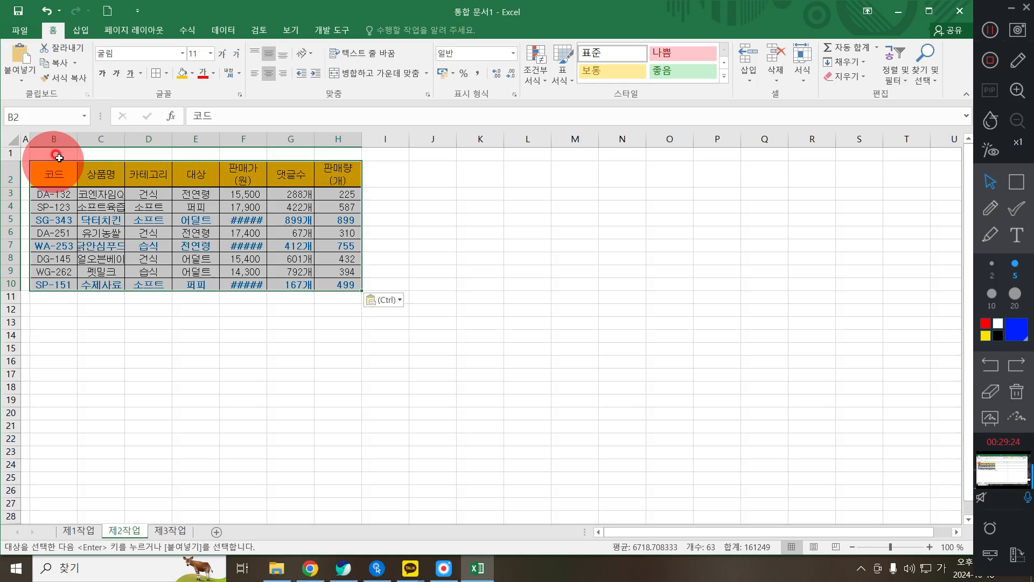
- Paste special the original column widths onto the pasted table
right_click(54, 171)
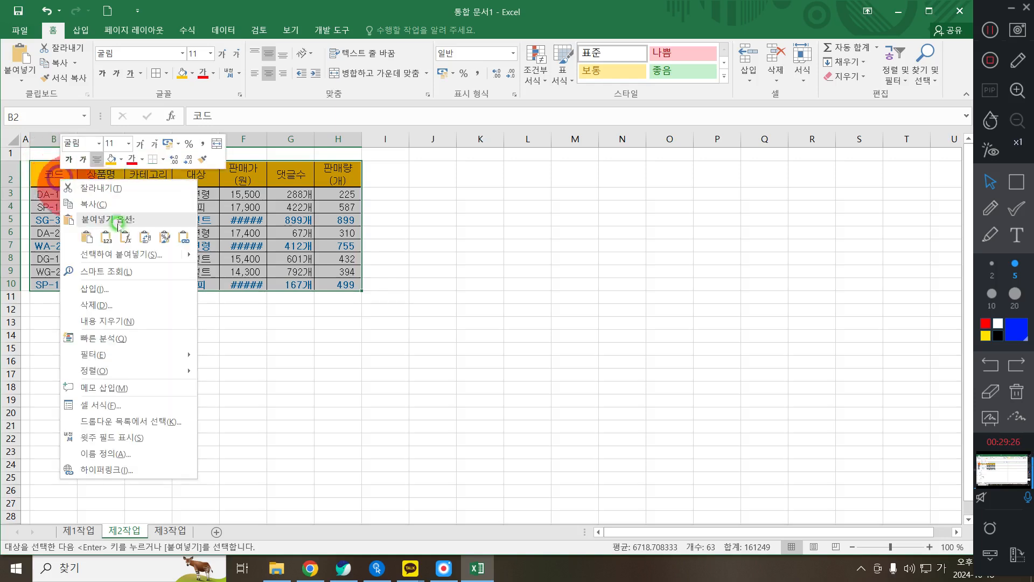
click(128, 260)
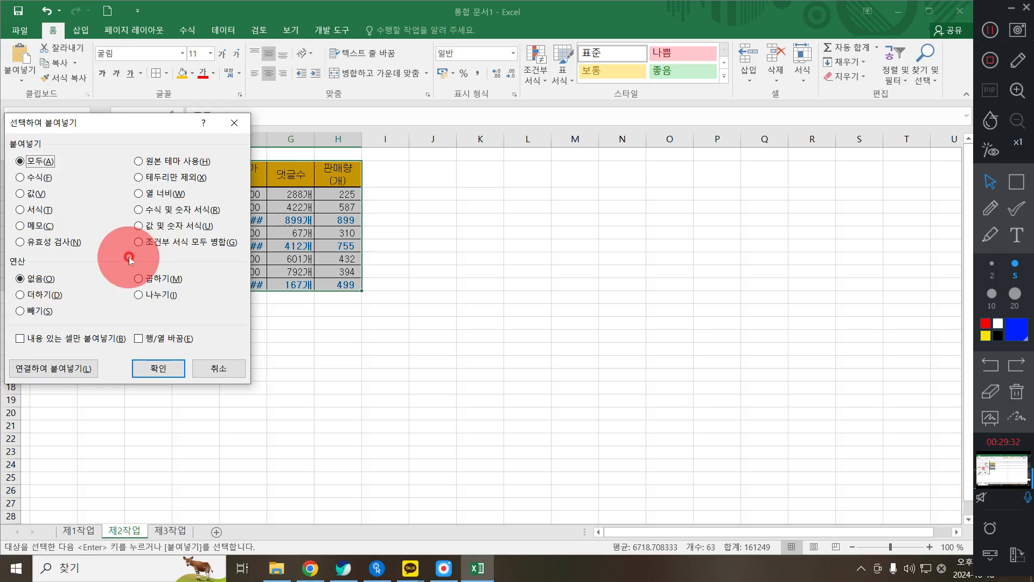
click(162, 195)
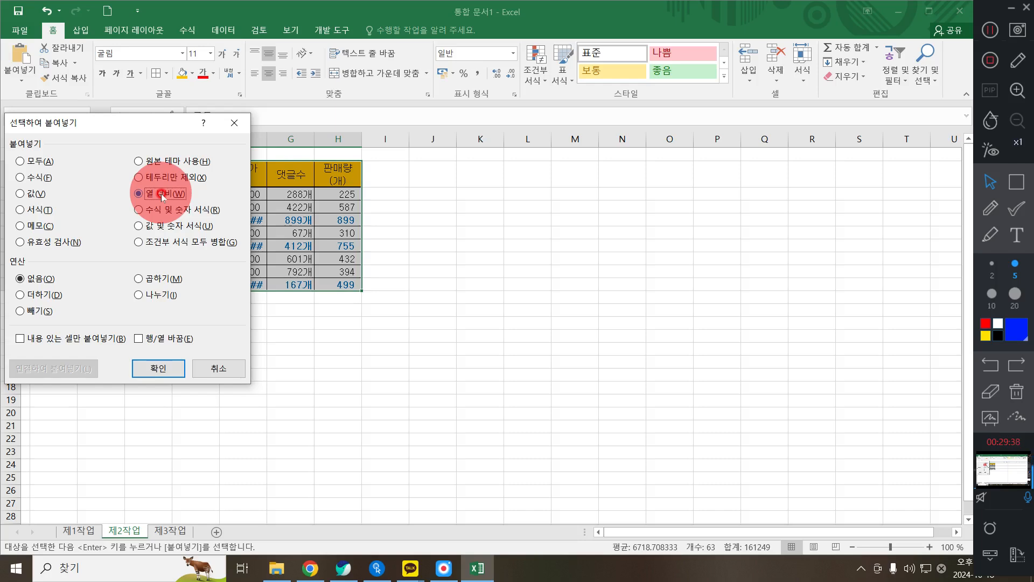
click(168, 362)
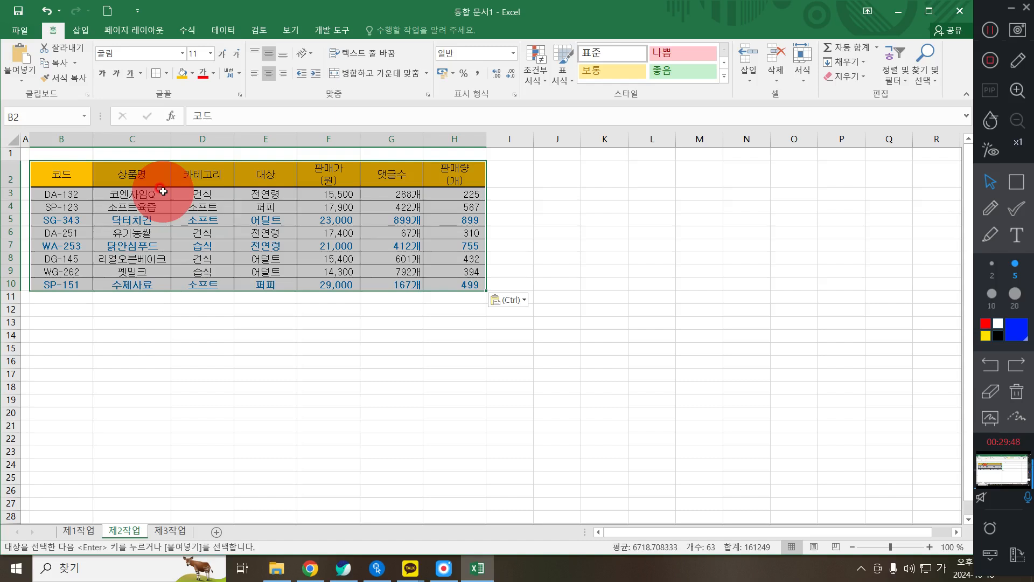
click(174, 284)
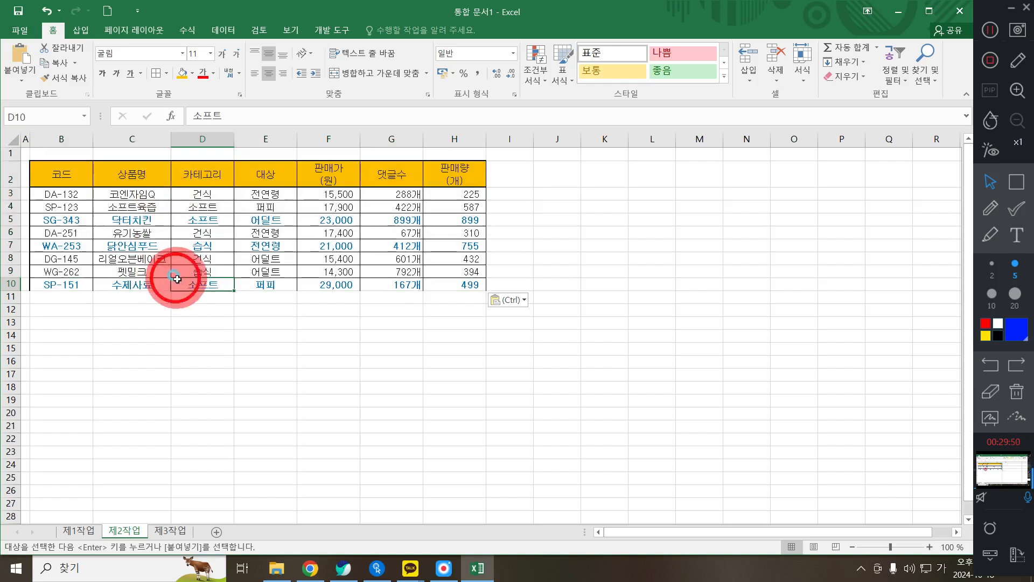
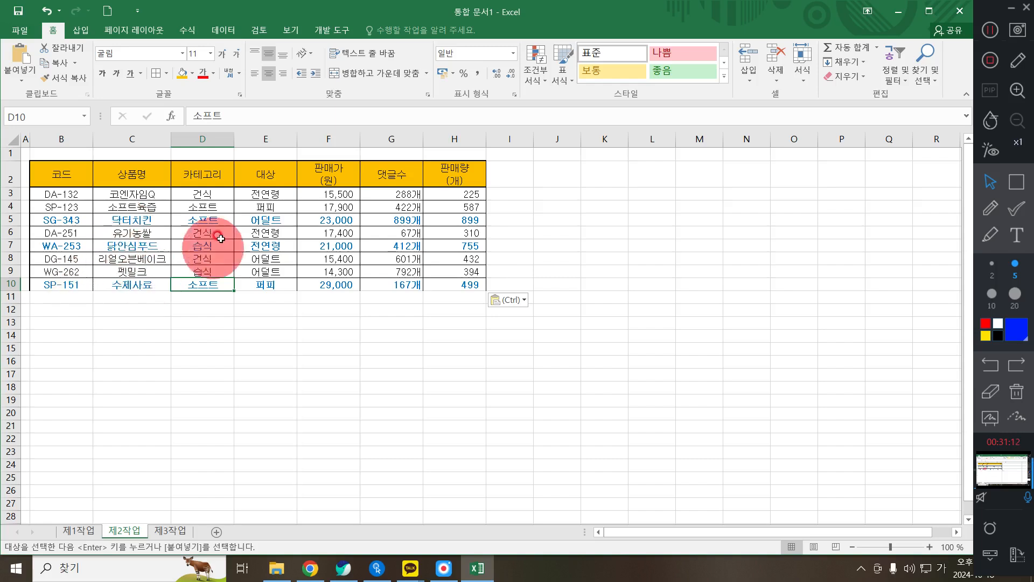
- Copy the 카테고리 and 판매가(원) headers from D2 and F2 into B14:C14
click(188, 173)
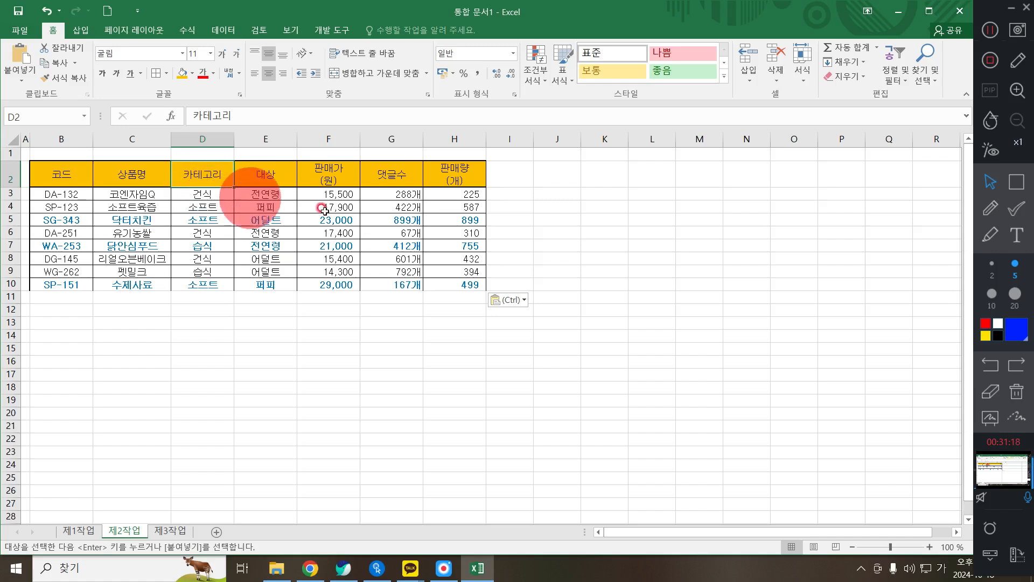
ctrl+click(325, 173)
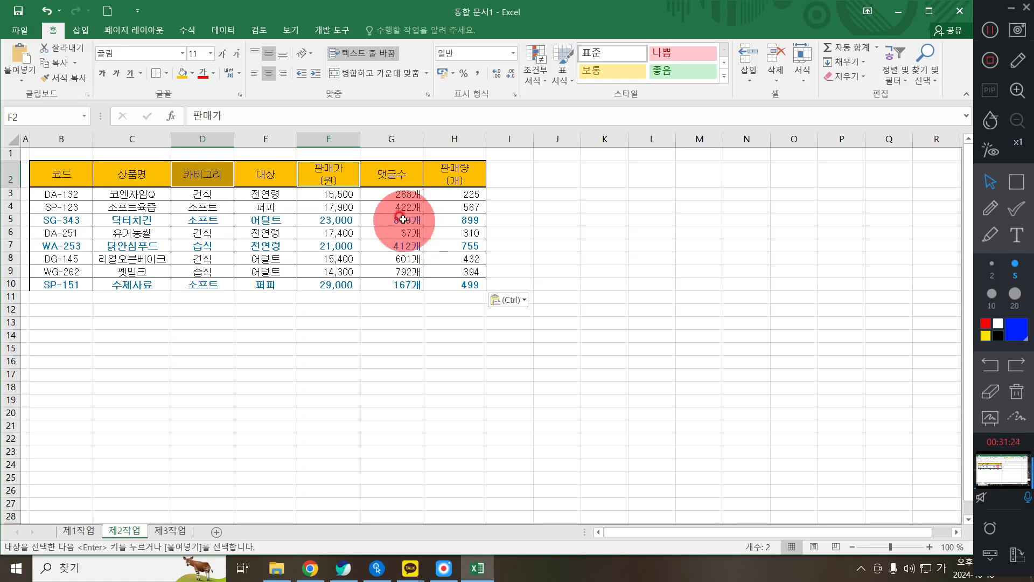
key(ctrl+c)
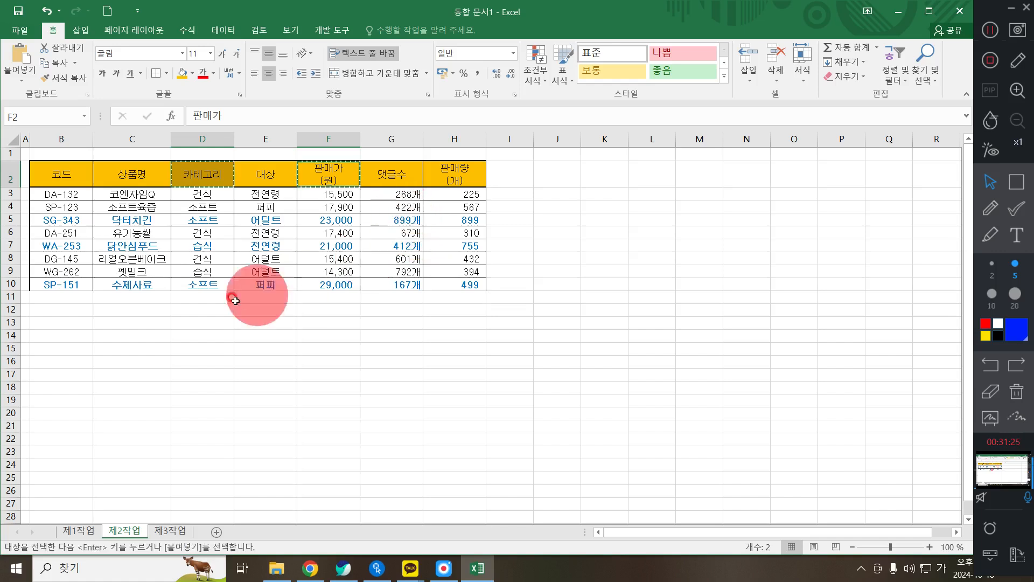
click(47, 337)
key(ctrl+v)
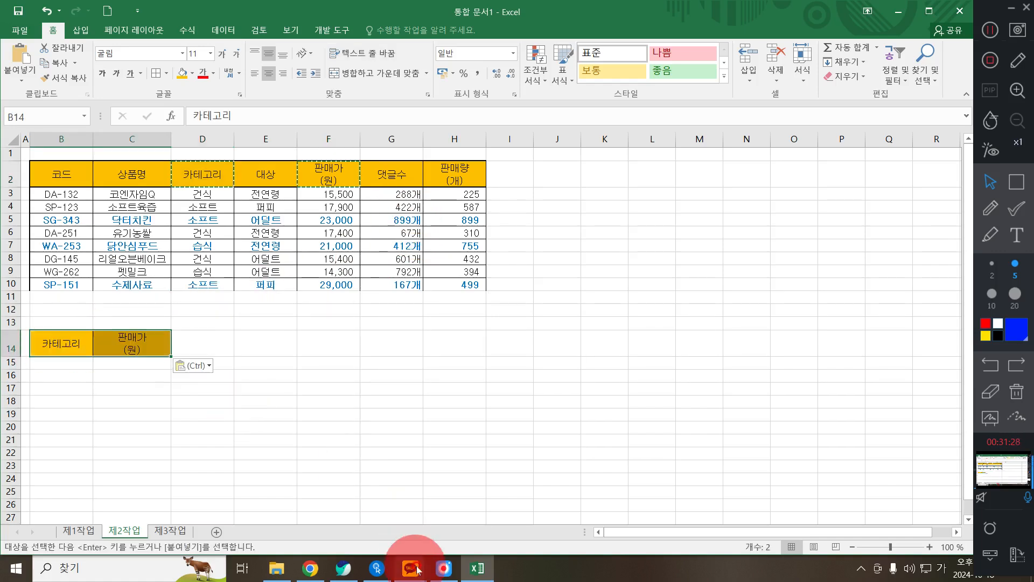
click(343, 569)
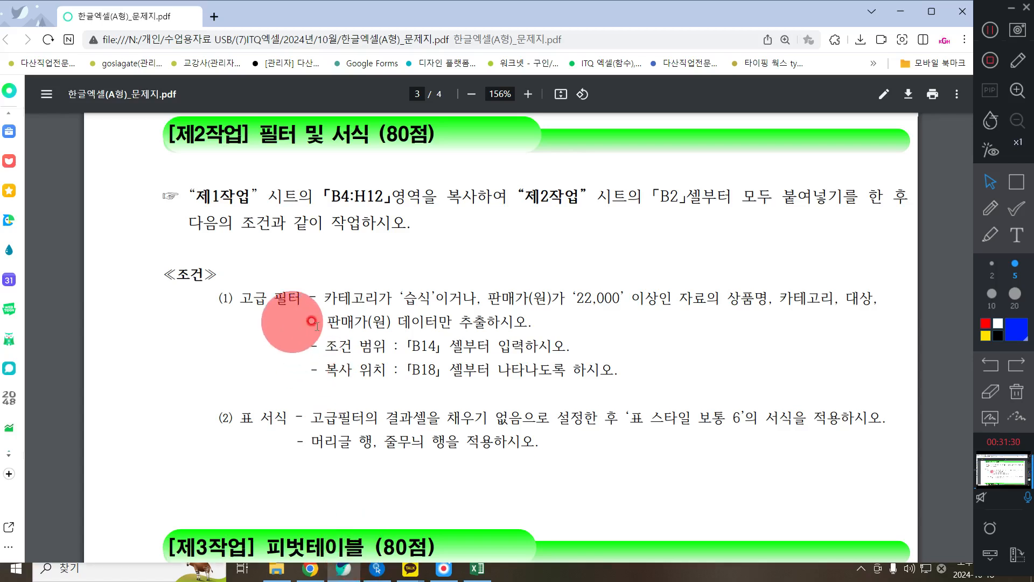
drag(312, 346, 555, 340)
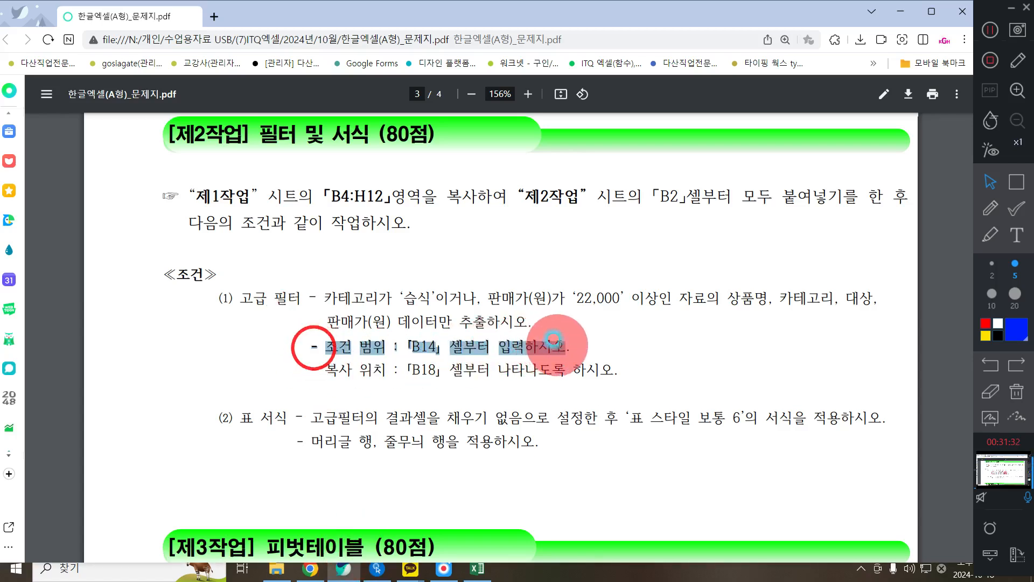
click(610, 352)
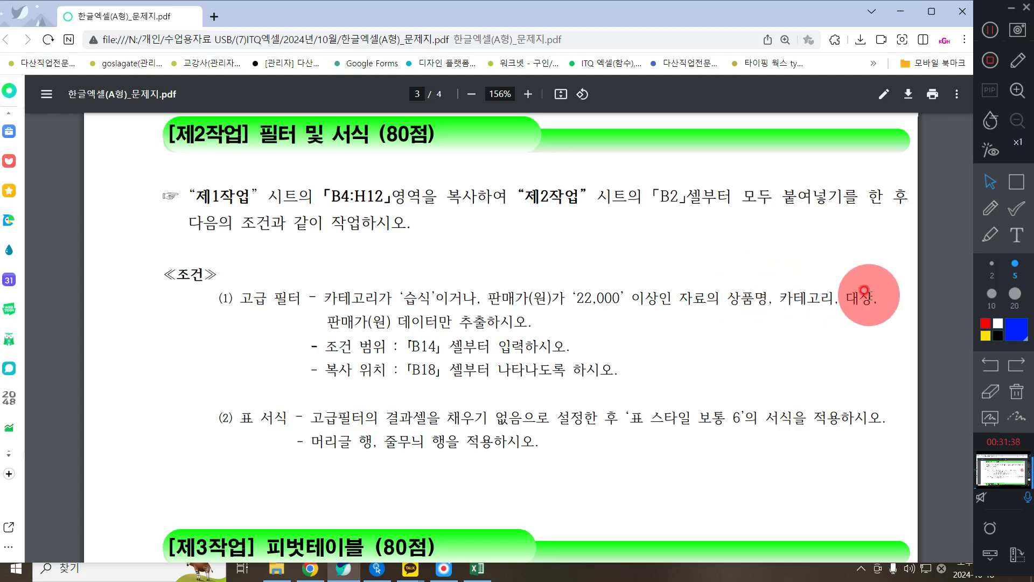
click(896, 10)
click(120, 178)
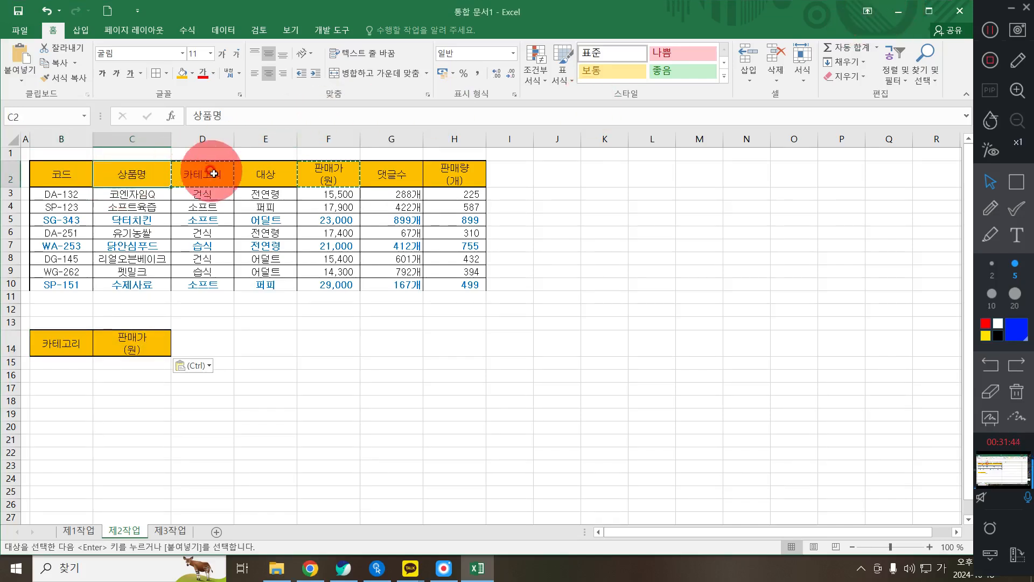
- Copy the 상품명, 카테고리, 대상 and 판매가(원) headers from C2:F2 to B18:E18
ctrl+click(208, 172)
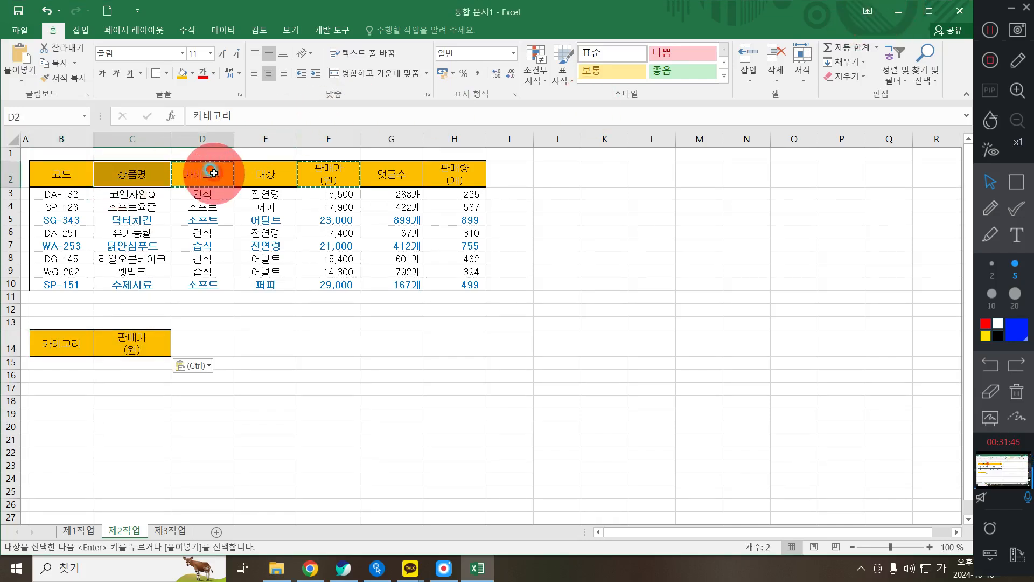
ctrl+click(287, 174)
ctrl+click(333, 171)
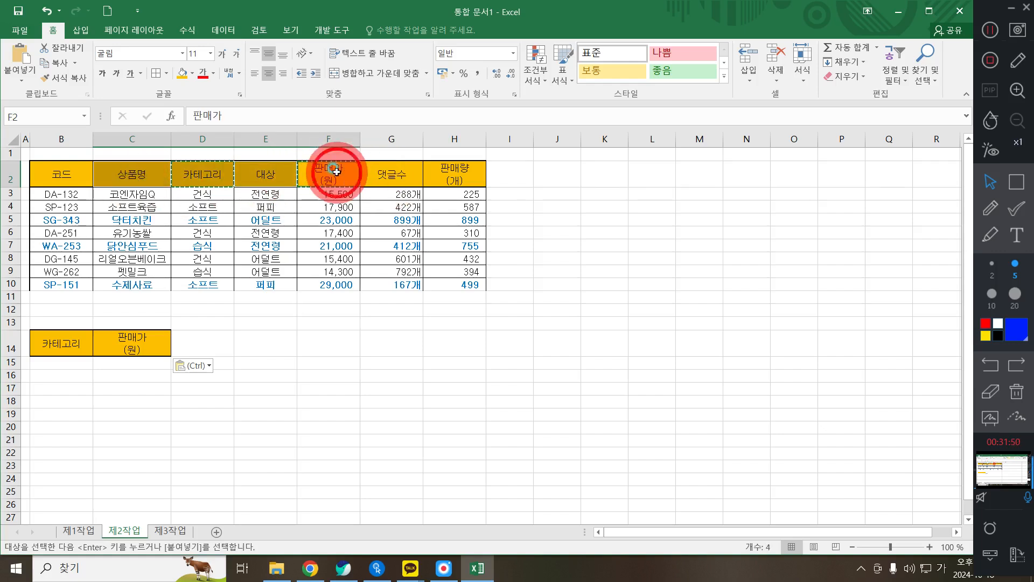
drag(120, 175, 324, 181)
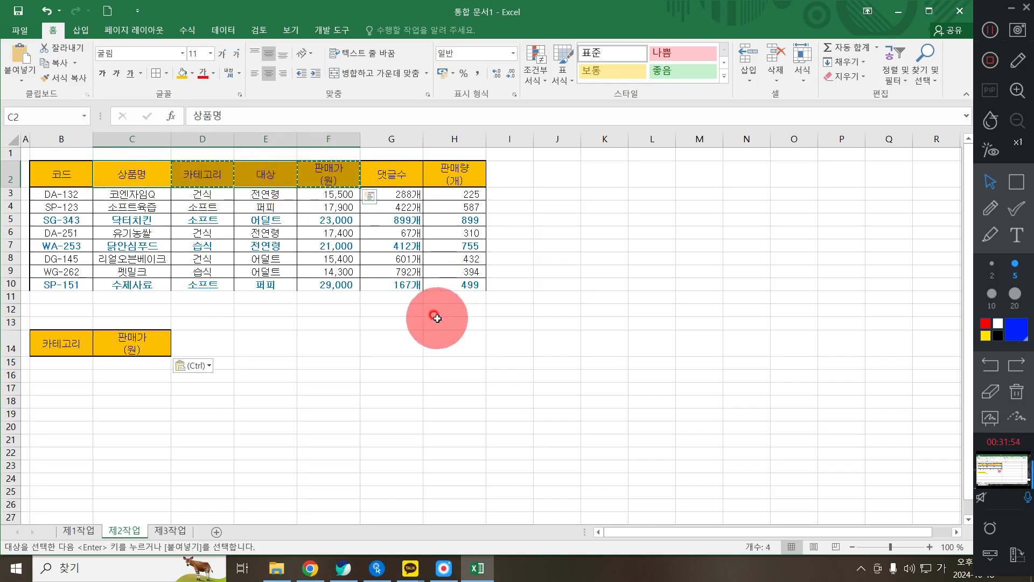
click(42, 403)
key(ctrl+v)
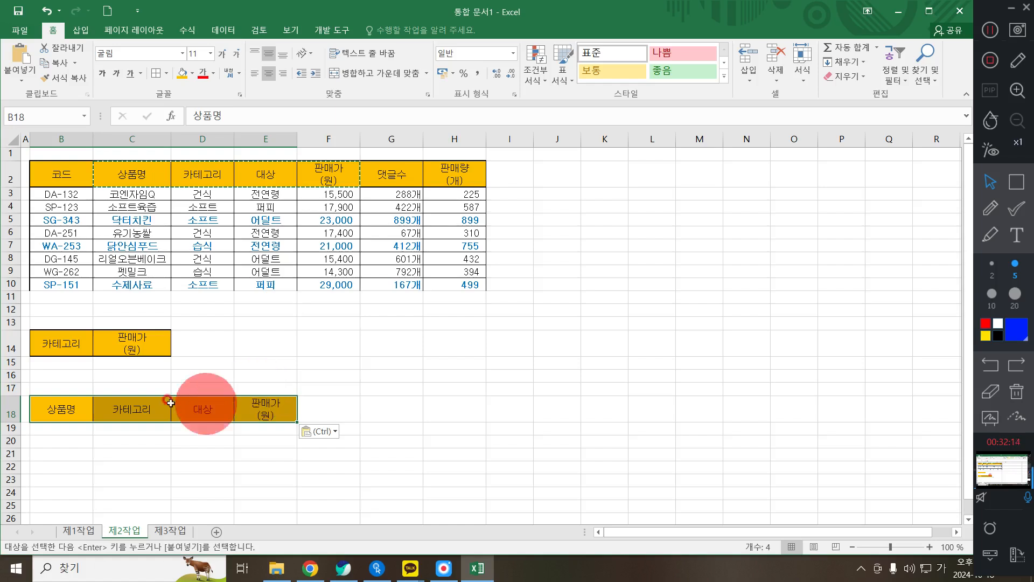
click(58, 359)
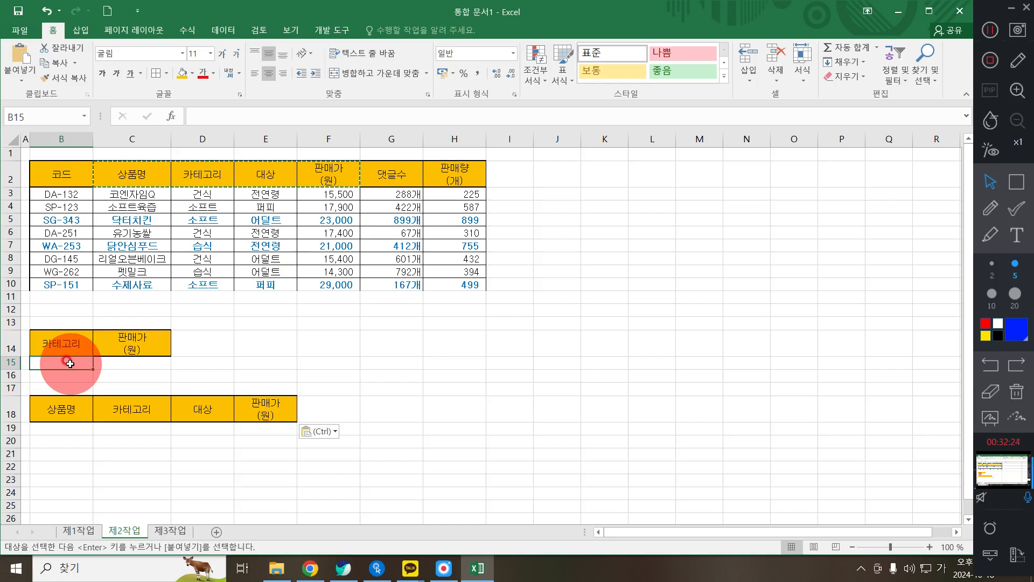
- Enter 습식 as the category condition, copying the exact value from D9
text(습식)
key(Return)
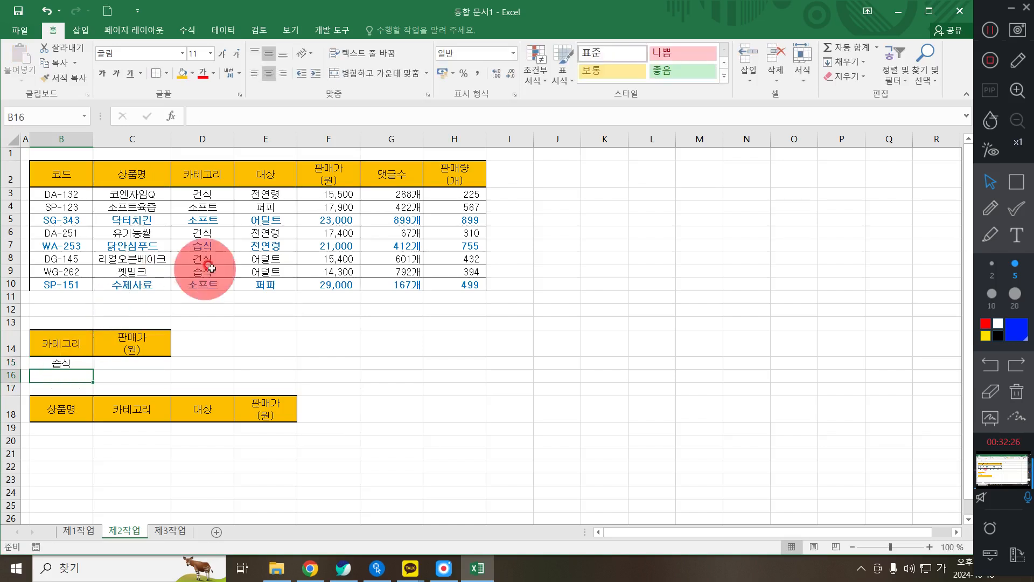
click(214, 244)
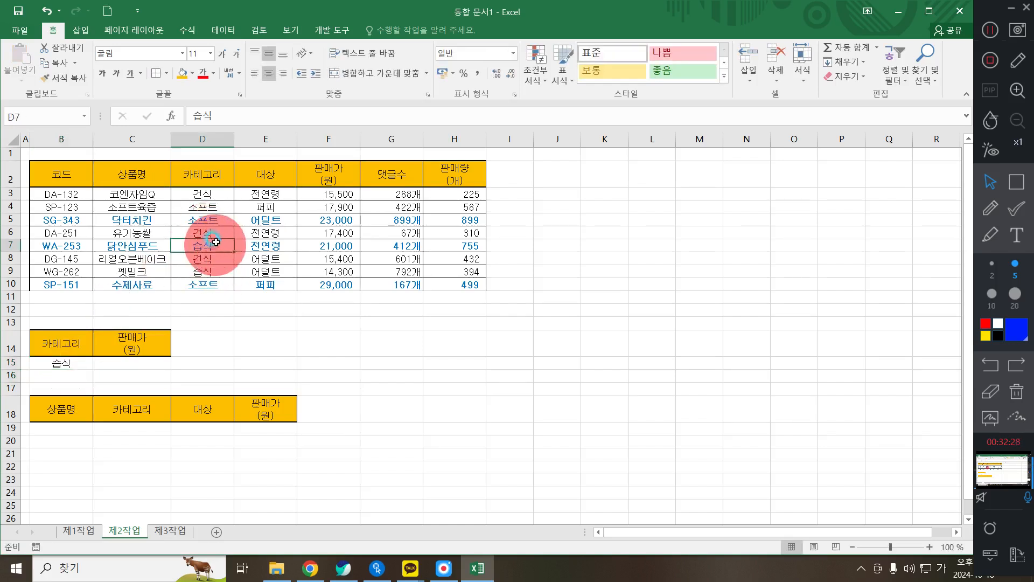
click(203, 271)
key(ctrl+c)
click(64, 345)
key(ctrl+v)
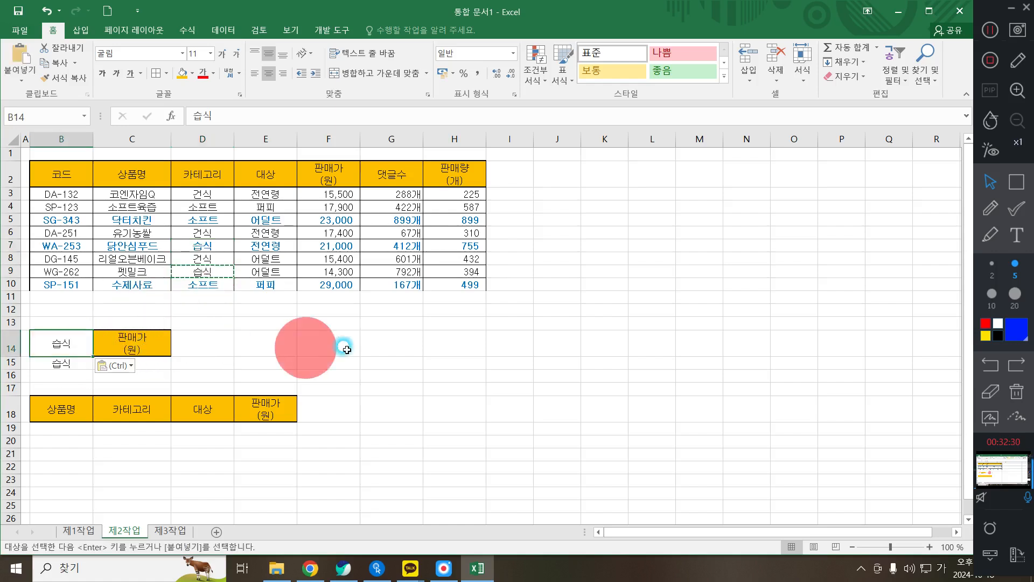
- Undo the paste over the 카테고리 header and put 습식 in B15 instead
key(ctrl+z)
click(86, 362)
key(ctrl+v)
click(411, 326)
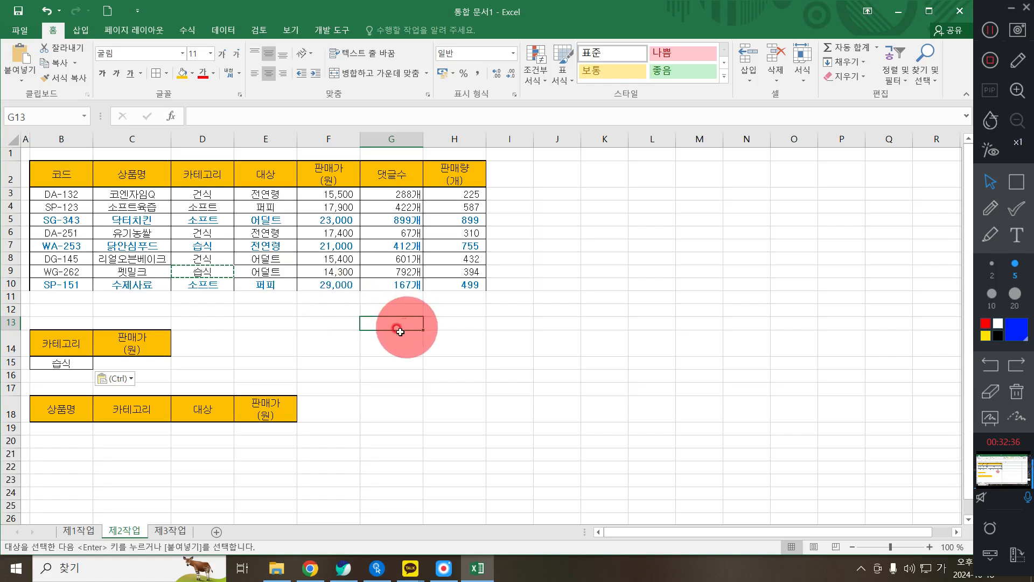
click(160, 372)
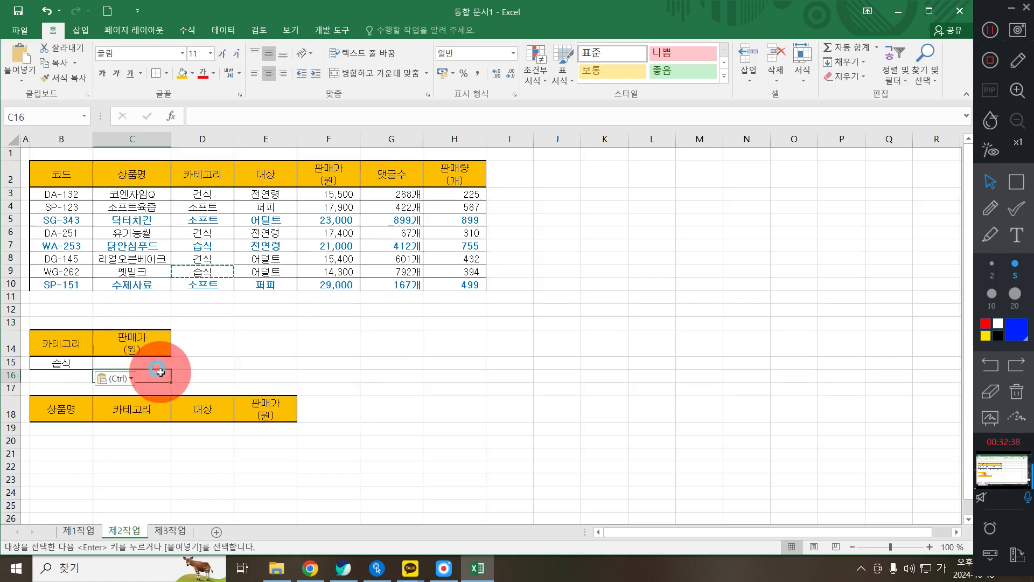
click(343, 570)
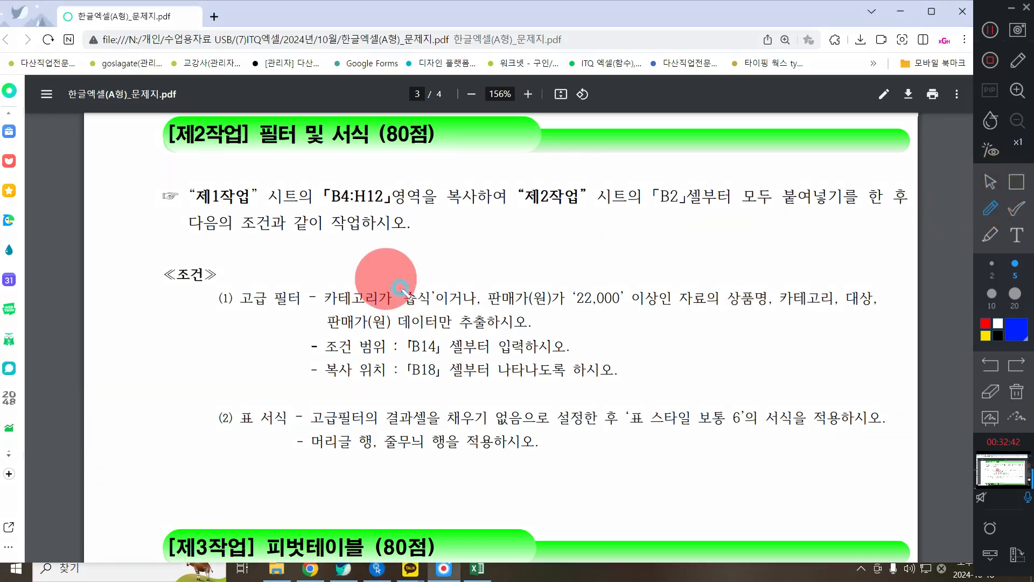
mouse_move(473, 278)
mouse_down()
mouse_move(461, 295)
mouse_move(480, 296)
mouse_move(473, 281)
mouse_up()
click(989, 183)
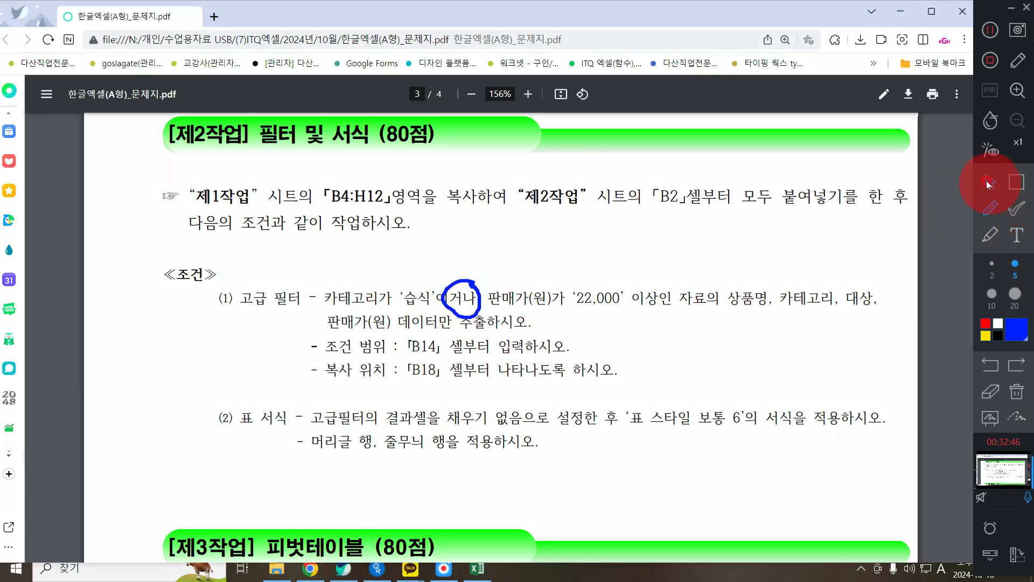
click(898, 11)
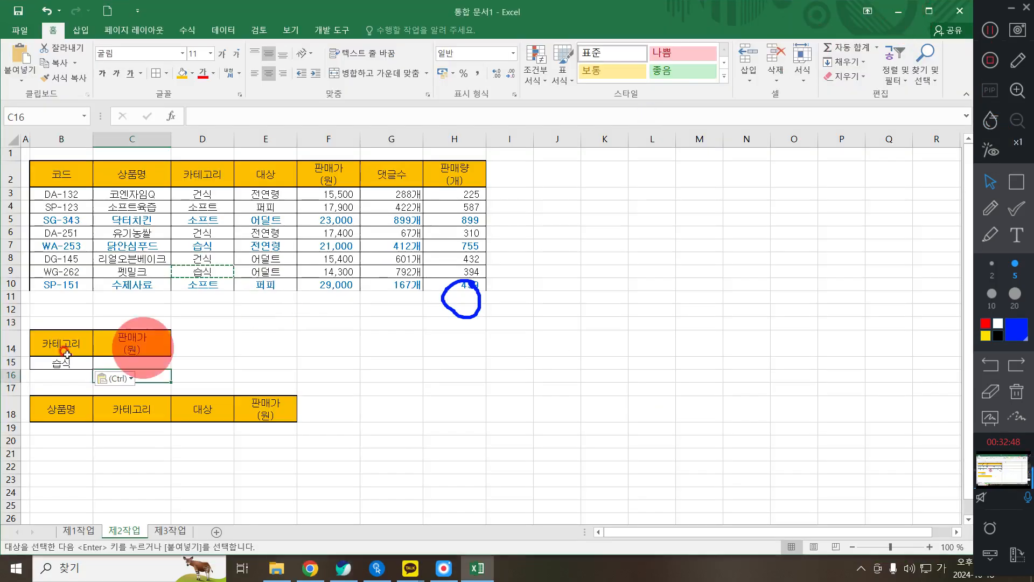
- Enter >=22000 in C16 as the price condition and select the list range B2:H10
click(1020, 396)
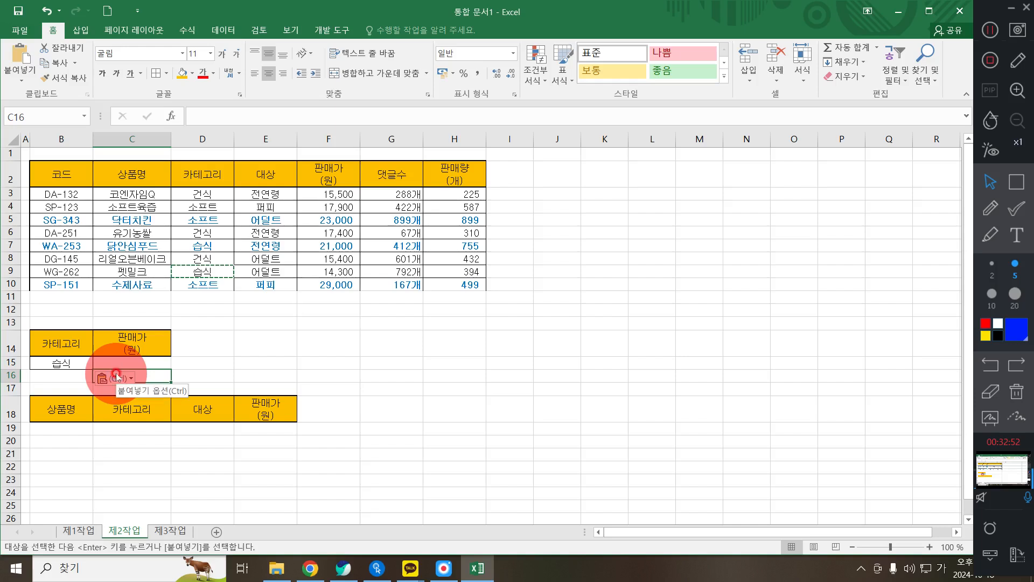
text(>=22000)
key(Return)
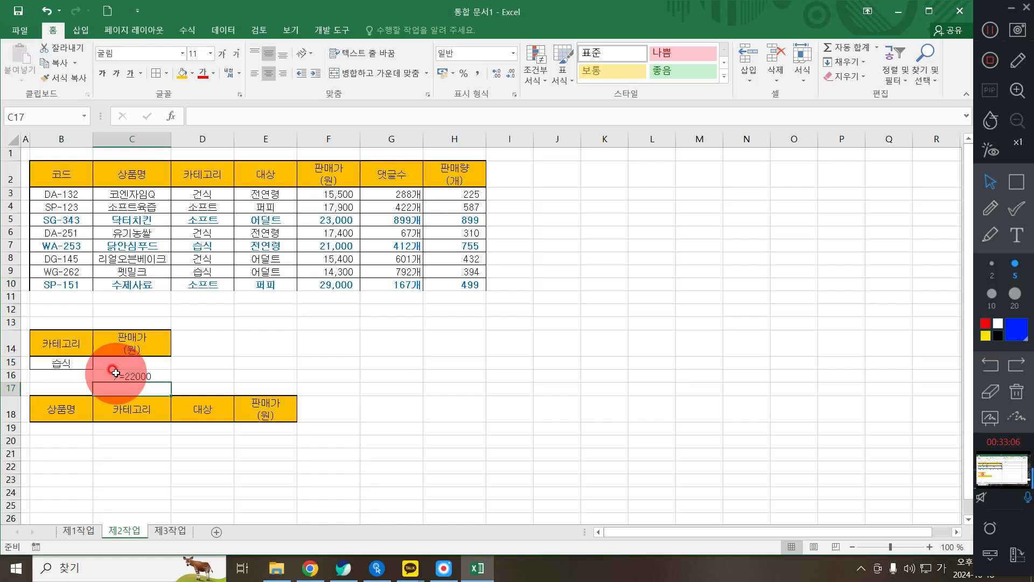
click(128, 440)
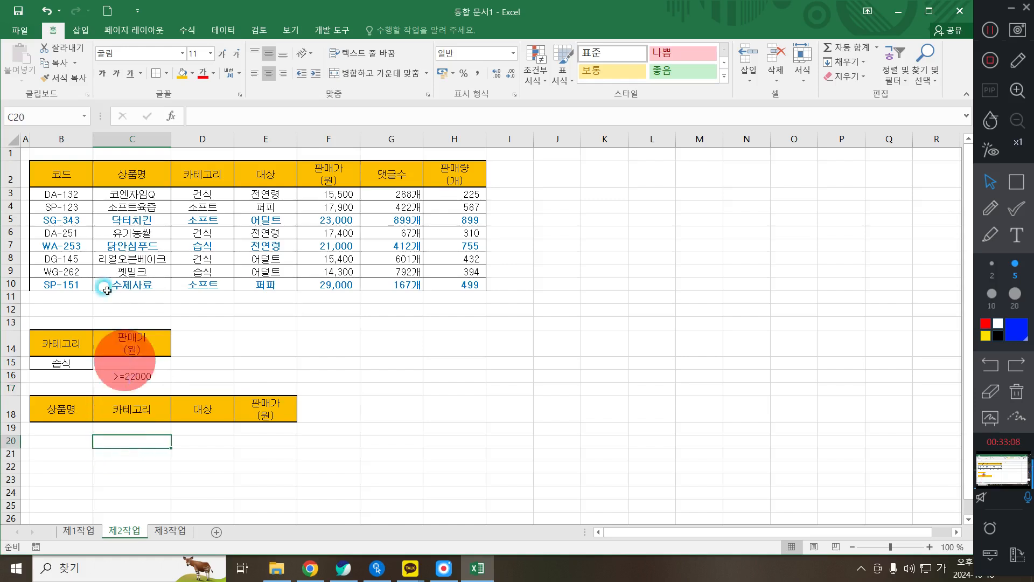
click(69, 429)
mouse_move(62, 174)
mouse_down()
mouse_move(492, 293)
mouse_move(461, 273)
mouse_move(462, 283)
mouse_up()
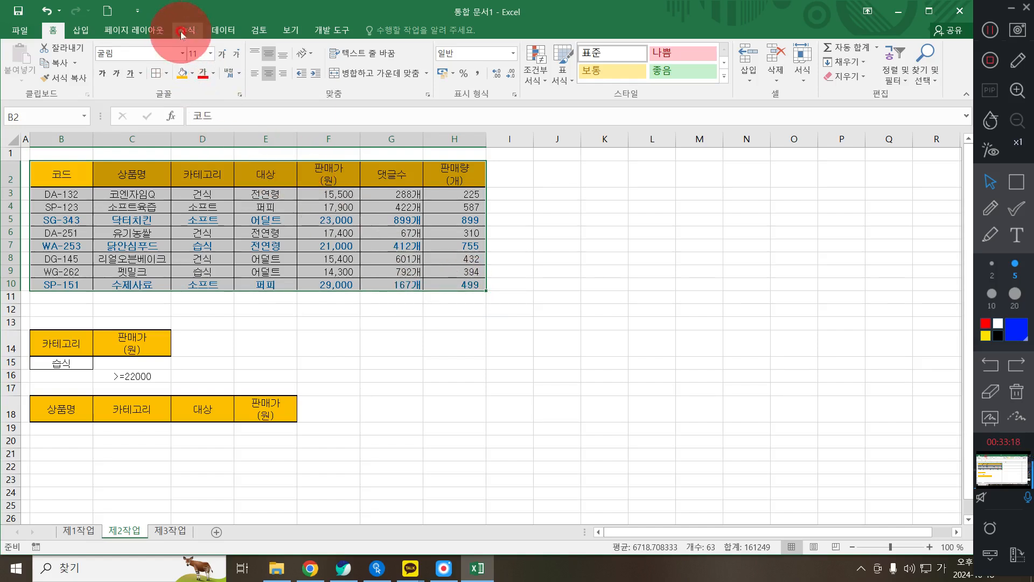
- Run Advanced Filter with criteria B14:C16, copying matching rows to B18:E18
click(219, 33)
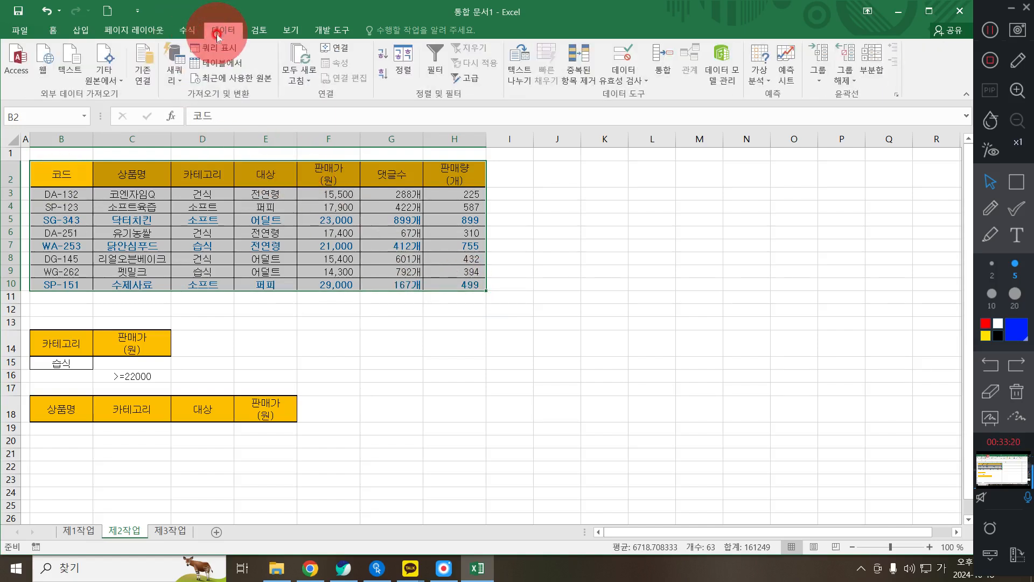
click(470, 81)
click(481, 260)
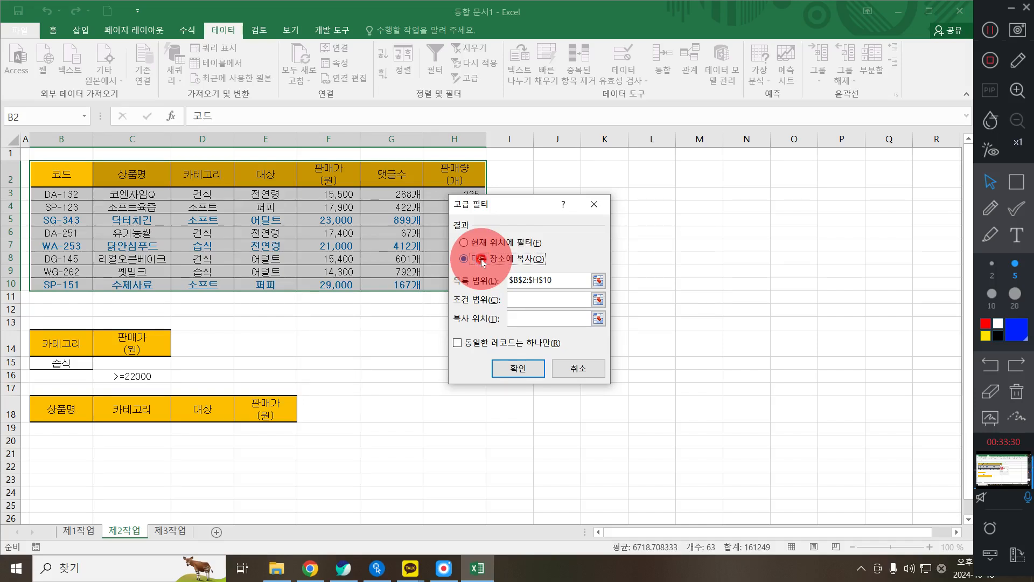
click(543, 298)
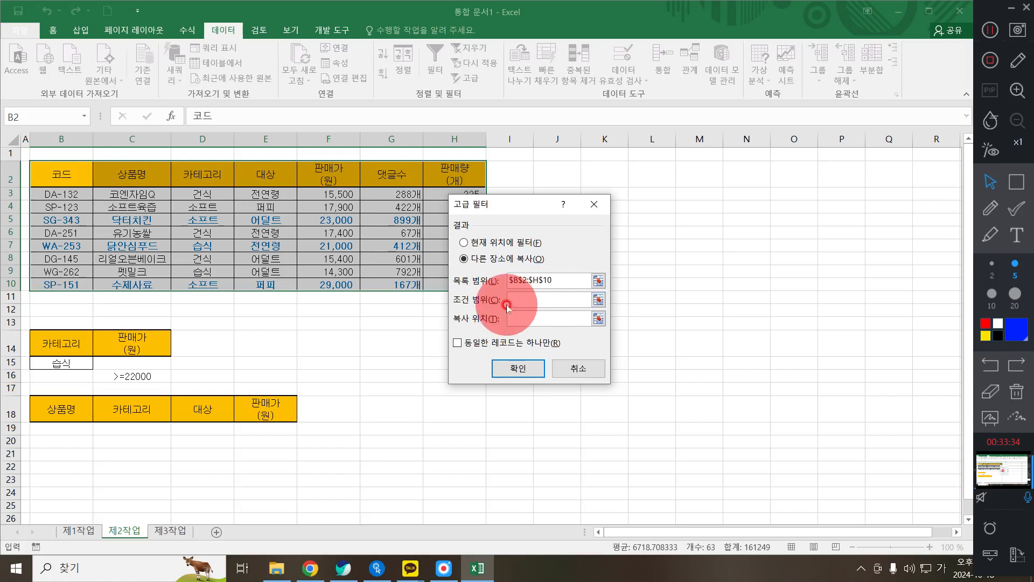
drag(72, 338, 139, 378)
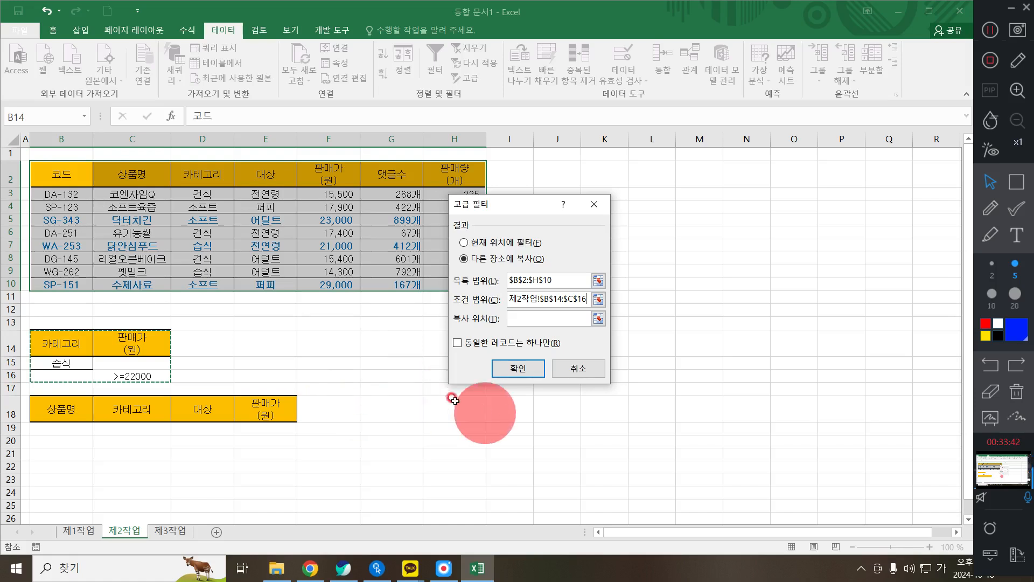
click(508, 328)
drag(69, 406, 285, 406)
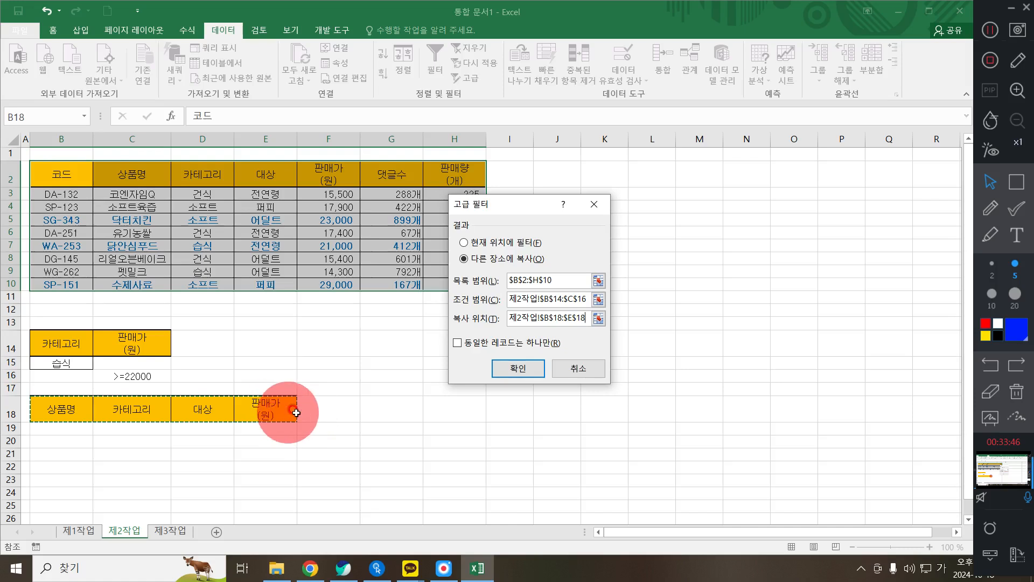
click(517, 369)
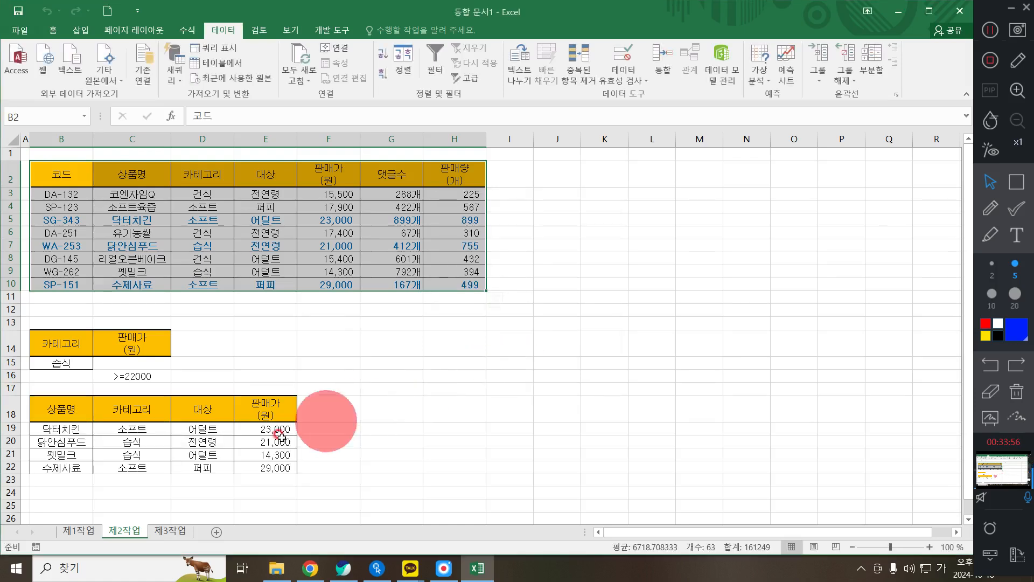
click(178, 454)
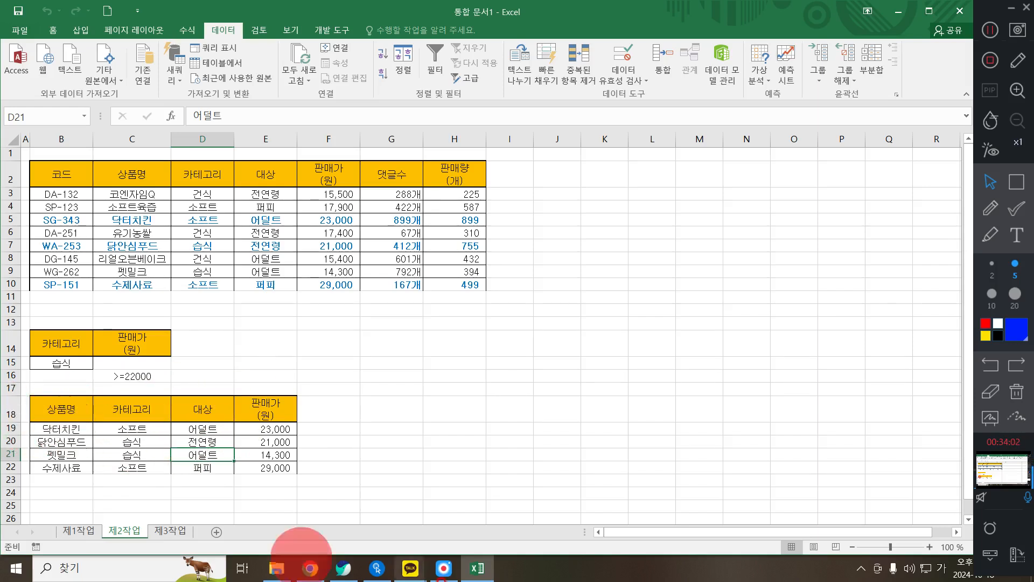
click(354, 573)
scroll(253, 420, down, 1)
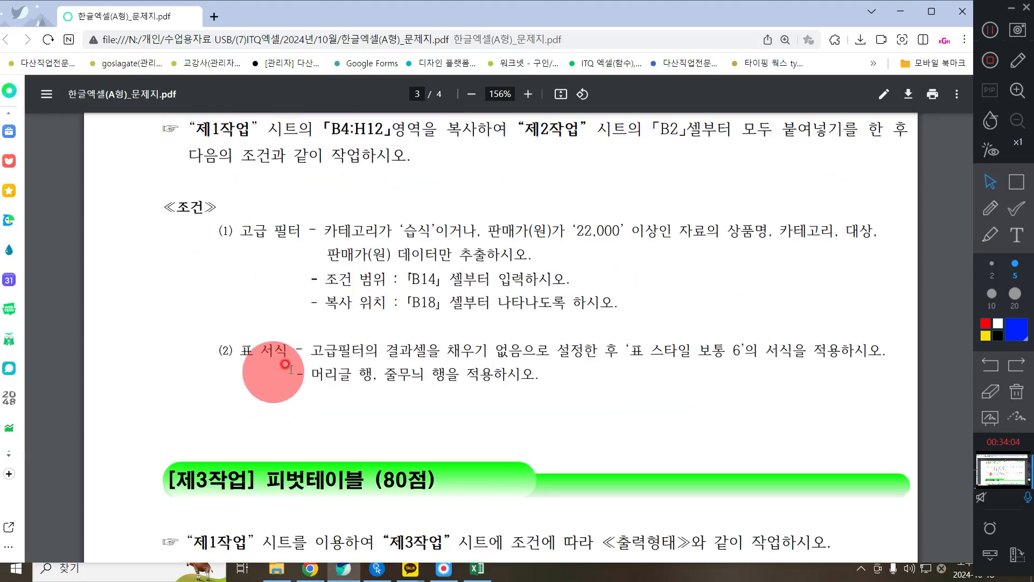
drag(221, 350, 863, 345)
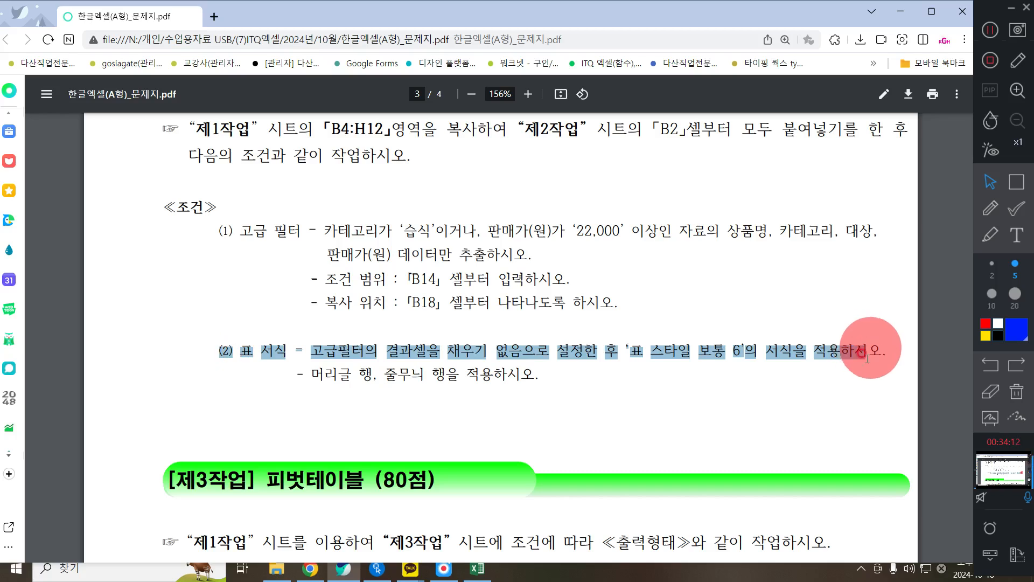
drag(308, 377, 533, 381)
click(901, 11)
- Set the fill of results range B18:E22 to No Fill
drag(81, 416, 282, 464)
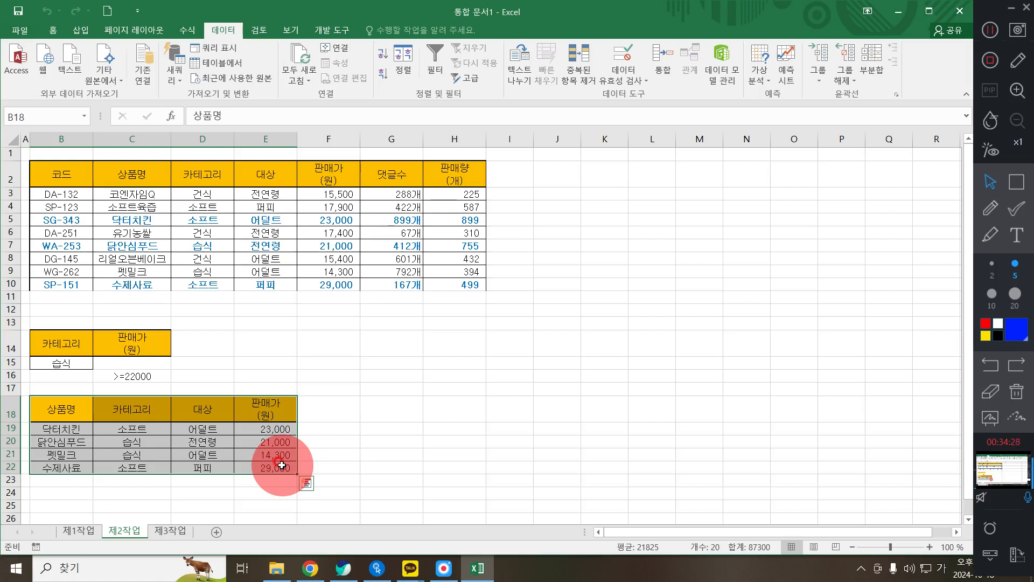
click(53, 30)
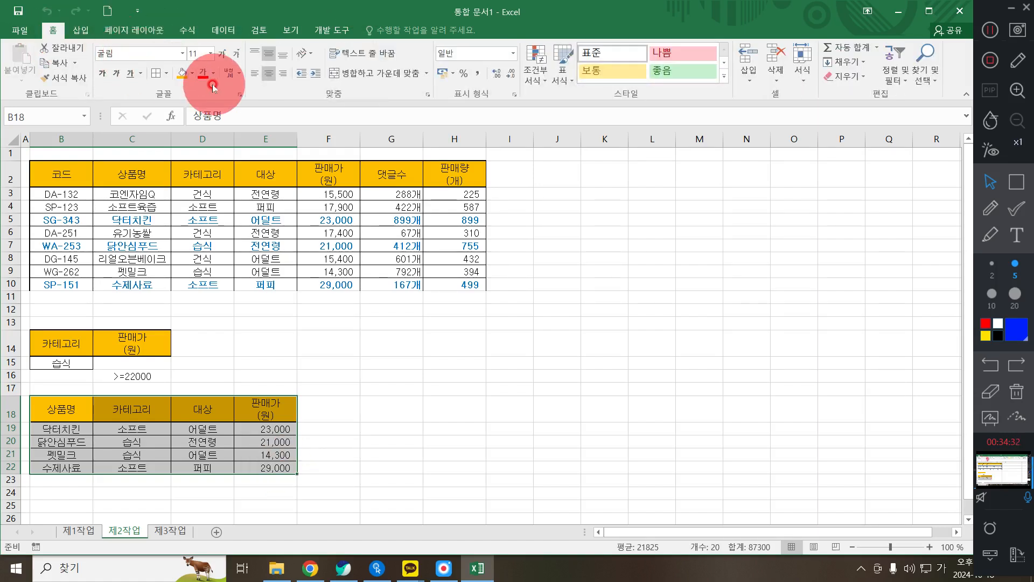
click(191, 75)
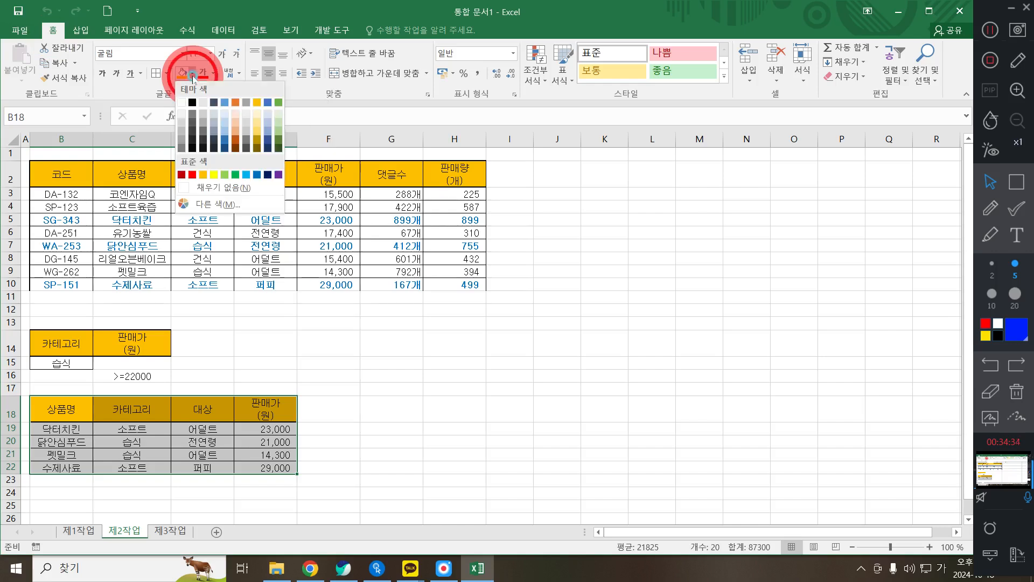
click(216, 186)
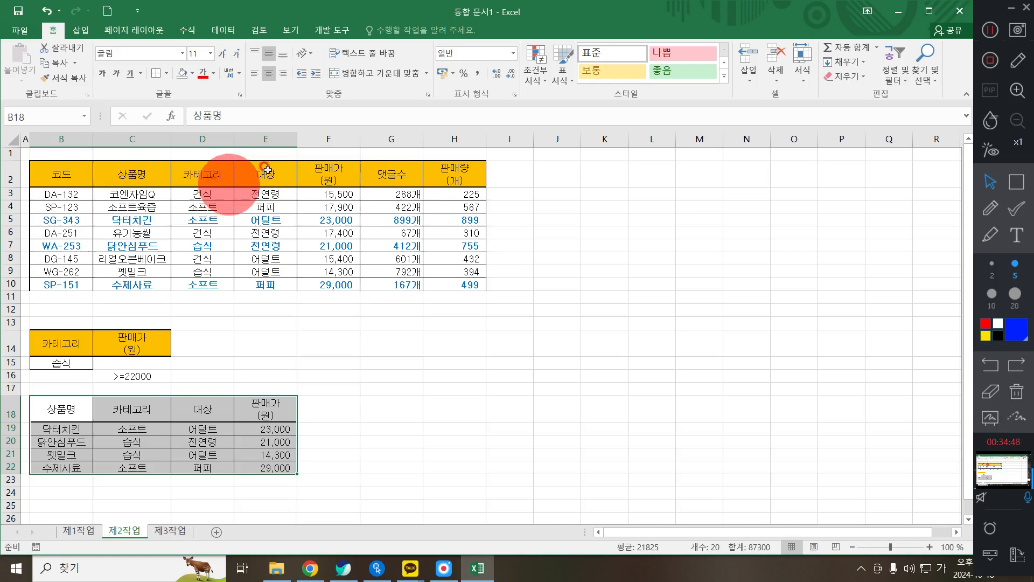
click(551, 60)
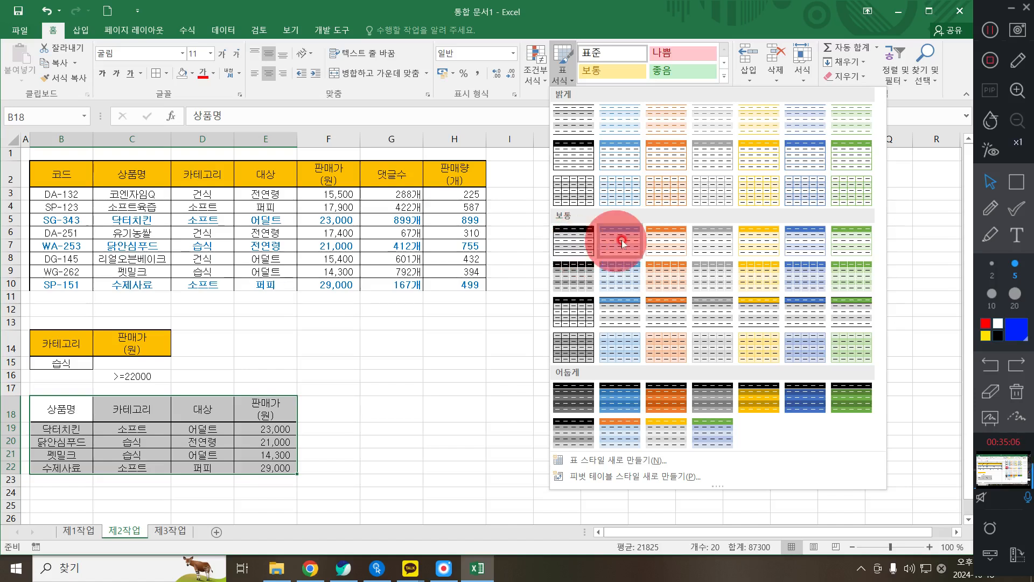
- Format B18:E22 as a blue 보통 6 table with the filter buttons turned off
click(787, 240)
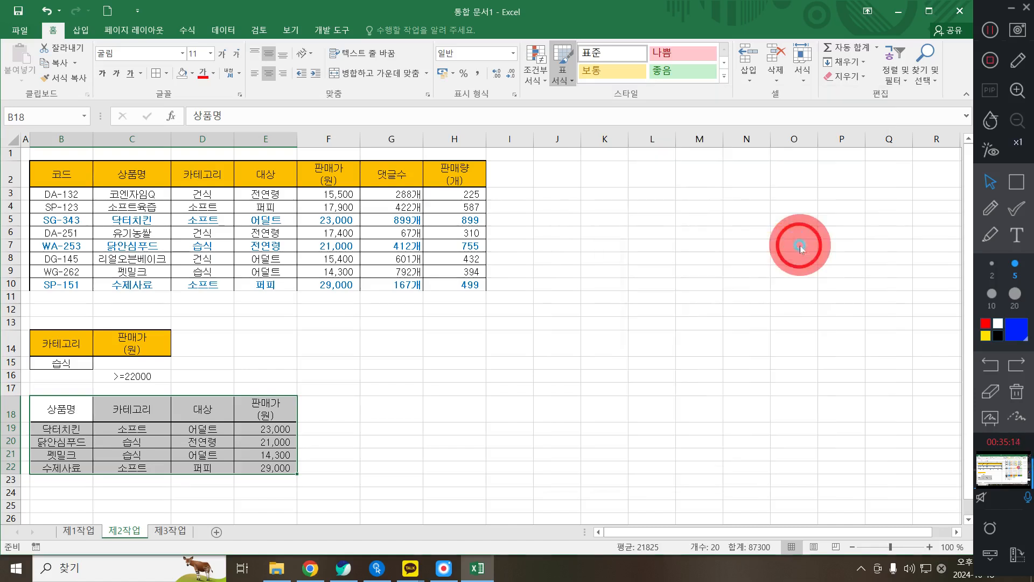
click(547, 324)
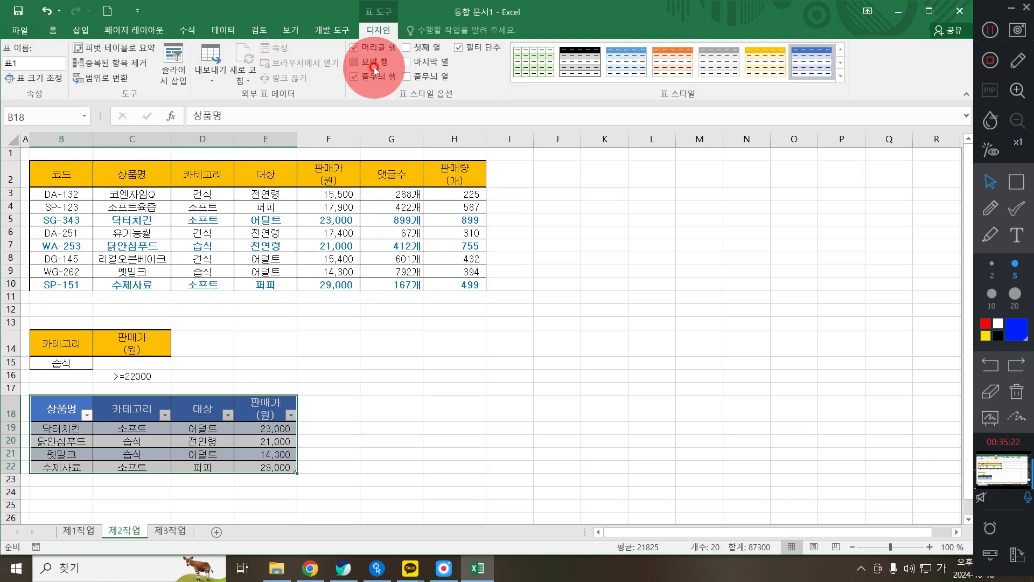
click(463, 47)
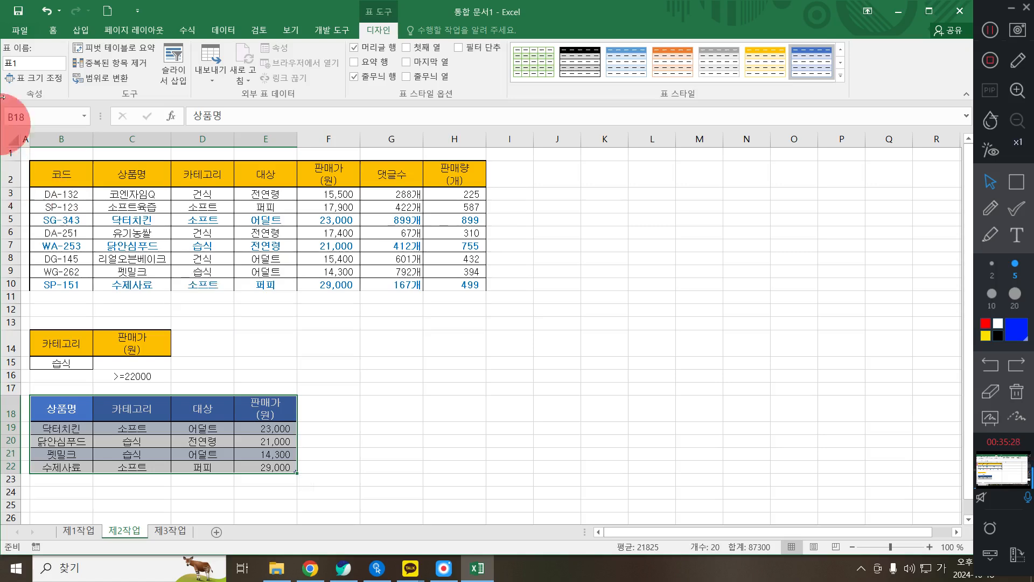
click(119, 222)
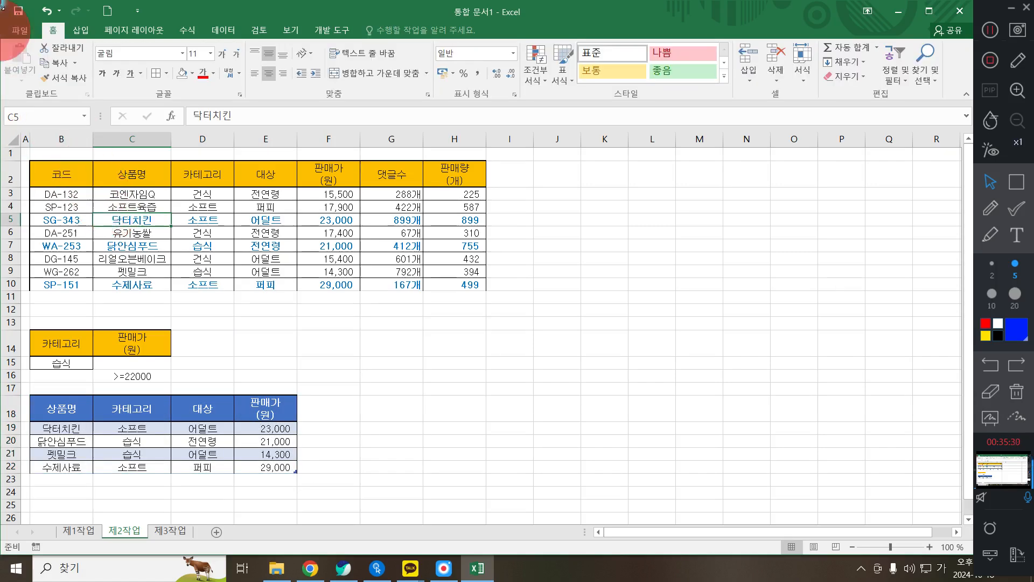
- Open Save As in the Documents\ITQ folder with the file name selected for replacement
click(15, 35)
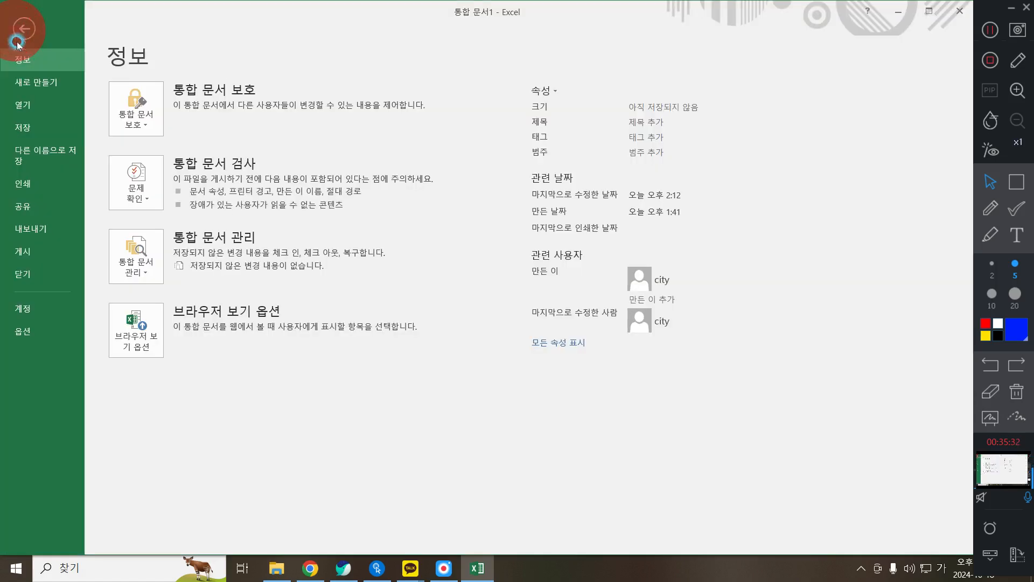
click(30, 125)
click(199, 210)
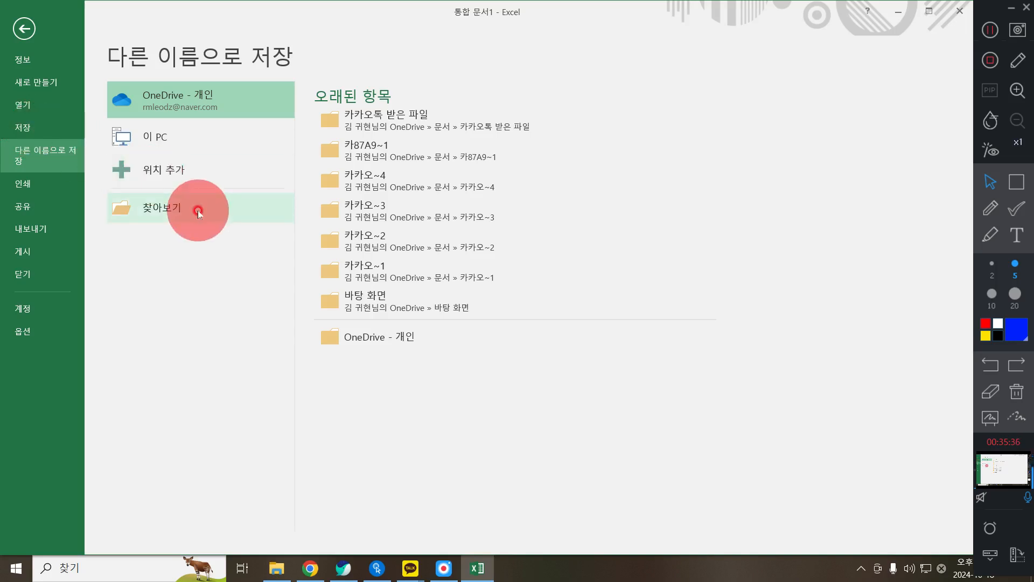
click(198, 211)
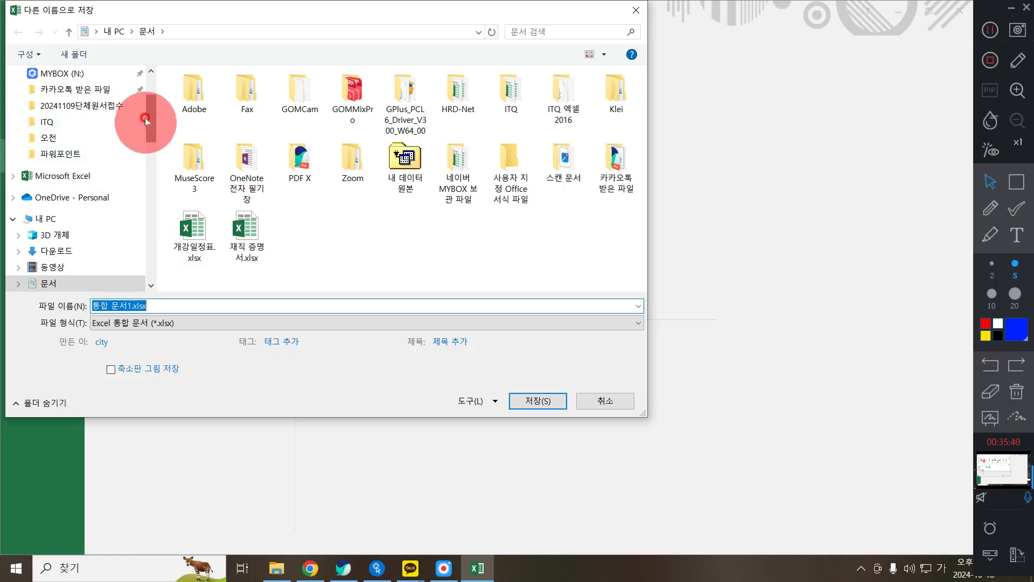
click(48, 286)
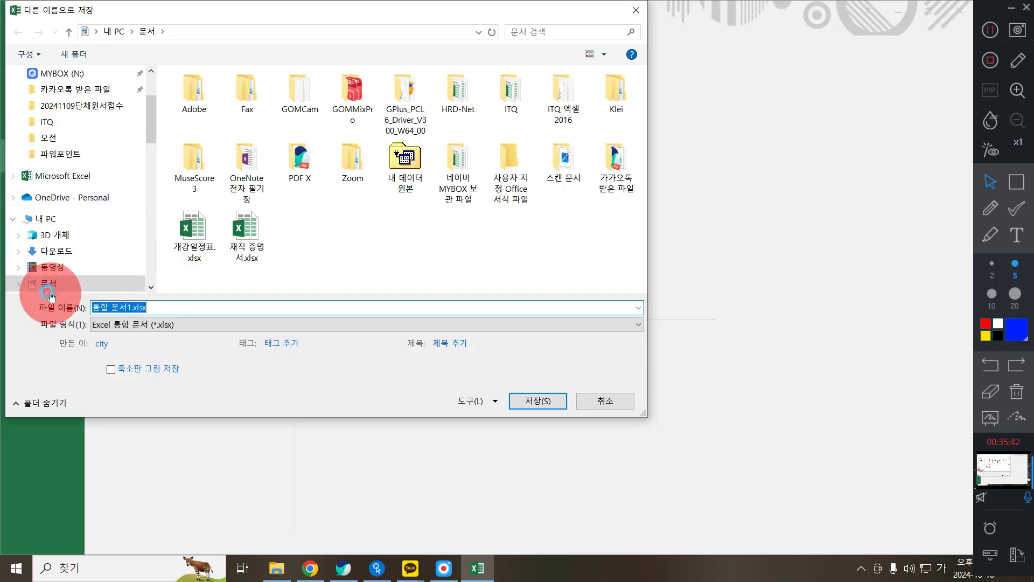
double_click(502, 95)
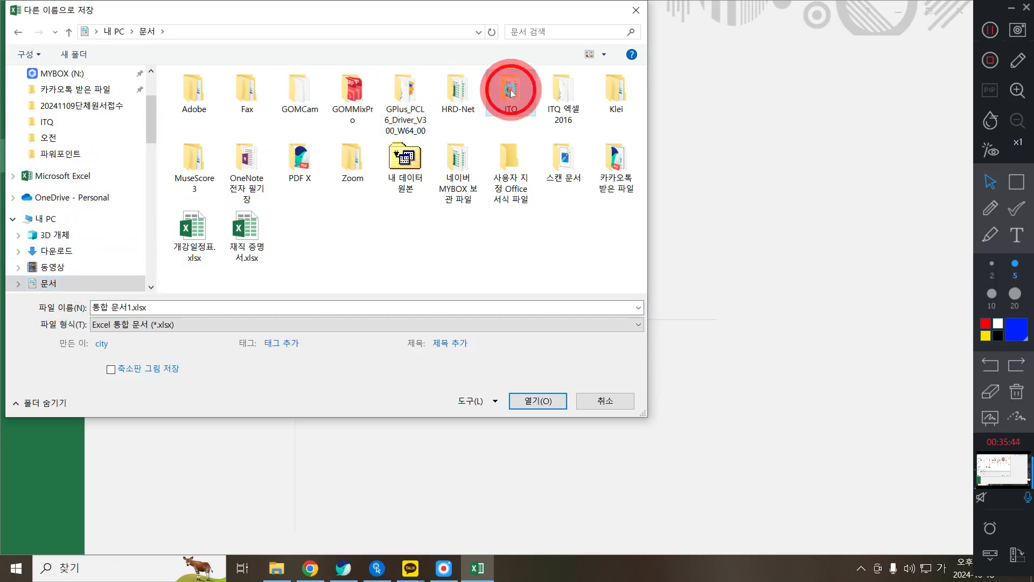
click(110, 307)
drag(644, 414, 656, 423)
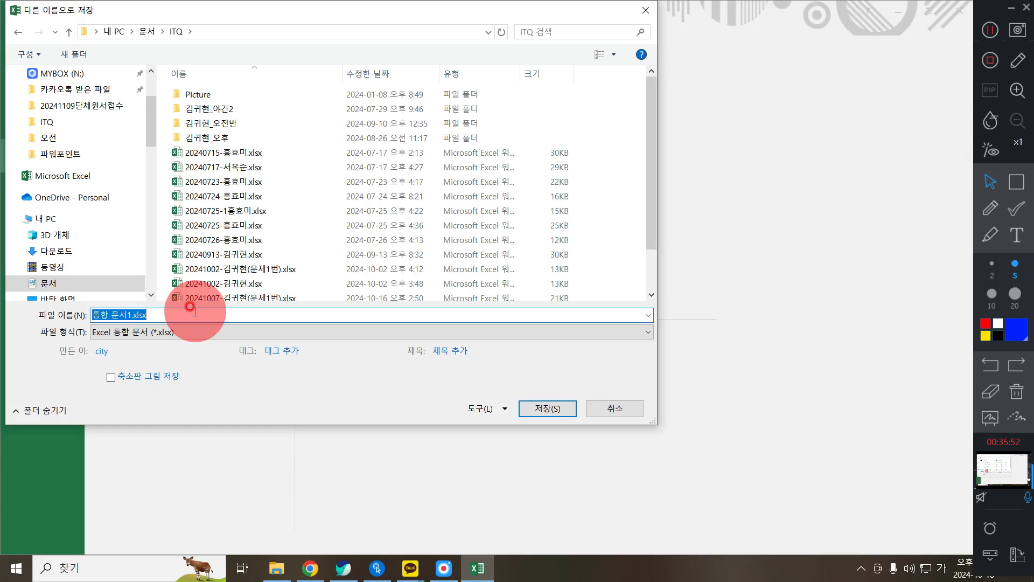
- Name the workbook 20241018-, the student's name and (10월A형), then save it as .xlsx
text(2024)
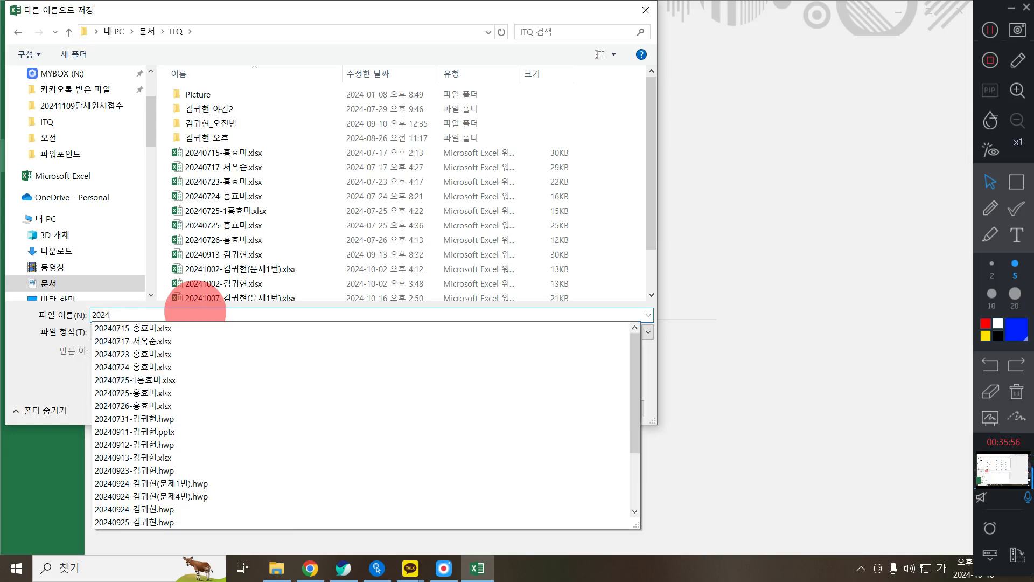
text(10)
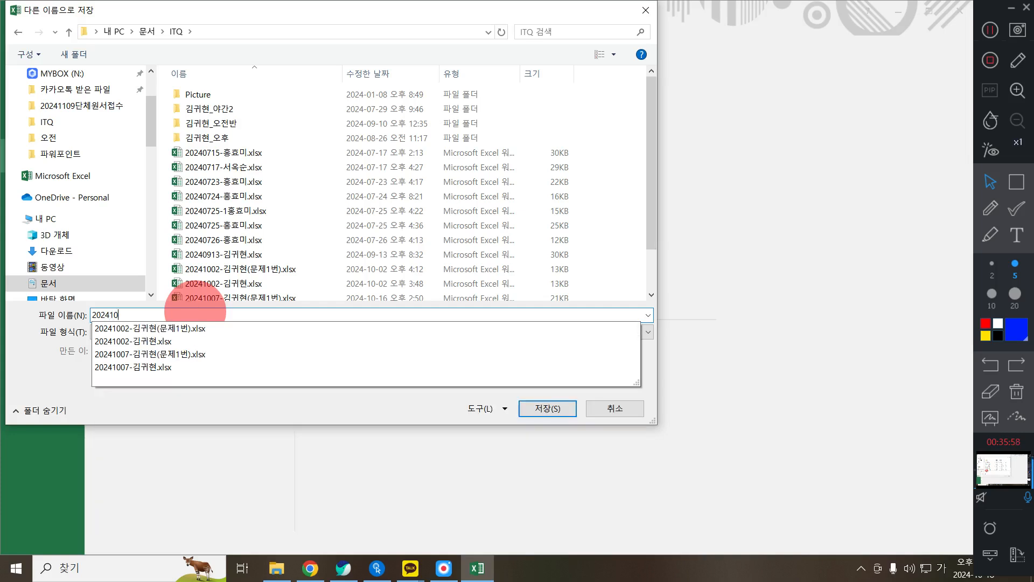
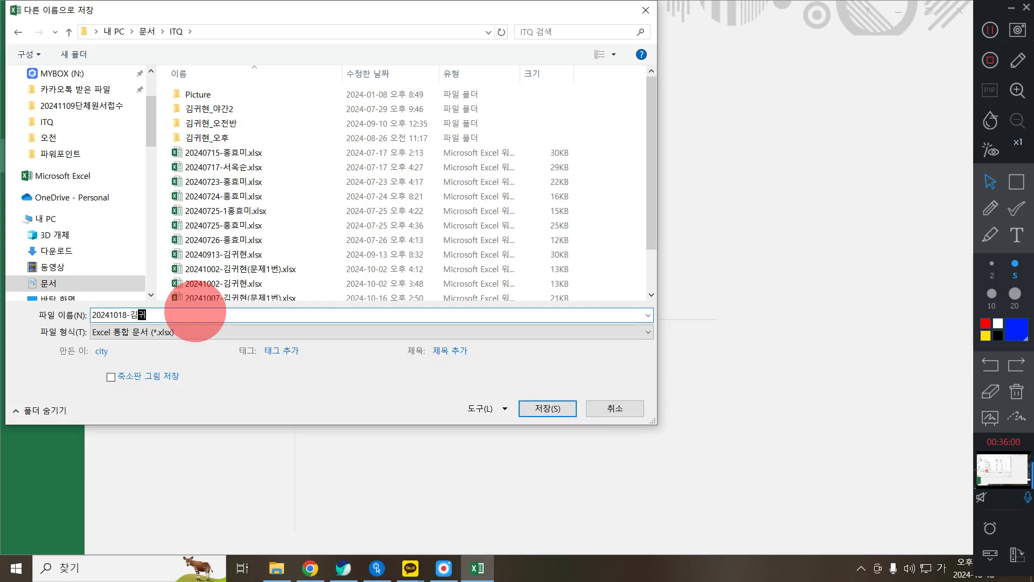
text(10월)
key(Hangul)
text(AGUD)
key(BackSpace)
key(BackSpace)
key(BackSpace)
key(BackSpace)
key(Hangul)
text(ㅎ)
key(BackSpace)
key(BackSpace)
key(BackSpace)
text(월)
key(Hangul)
text(A)
key(Hangul)
text(형)
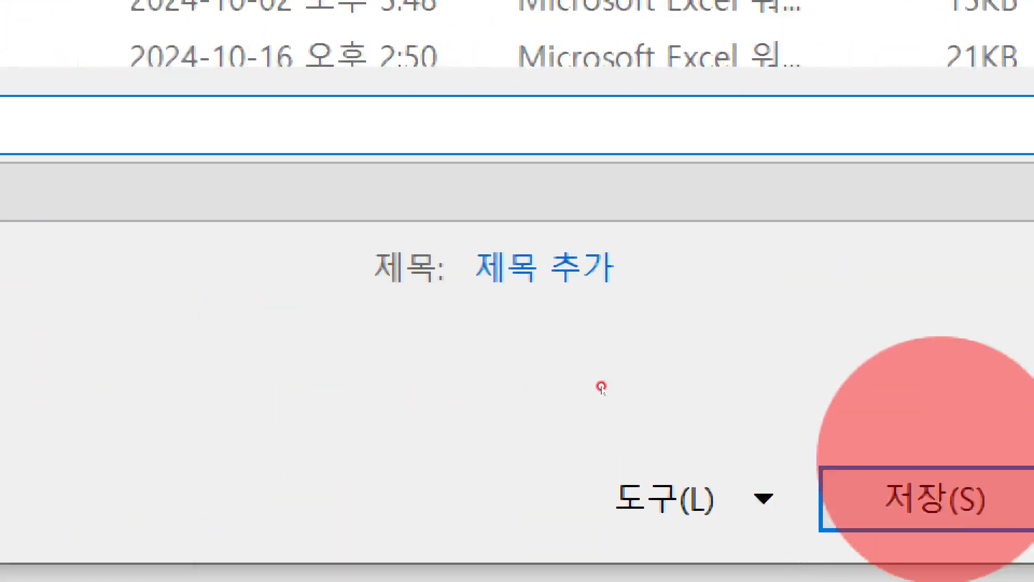
click(937, 495)
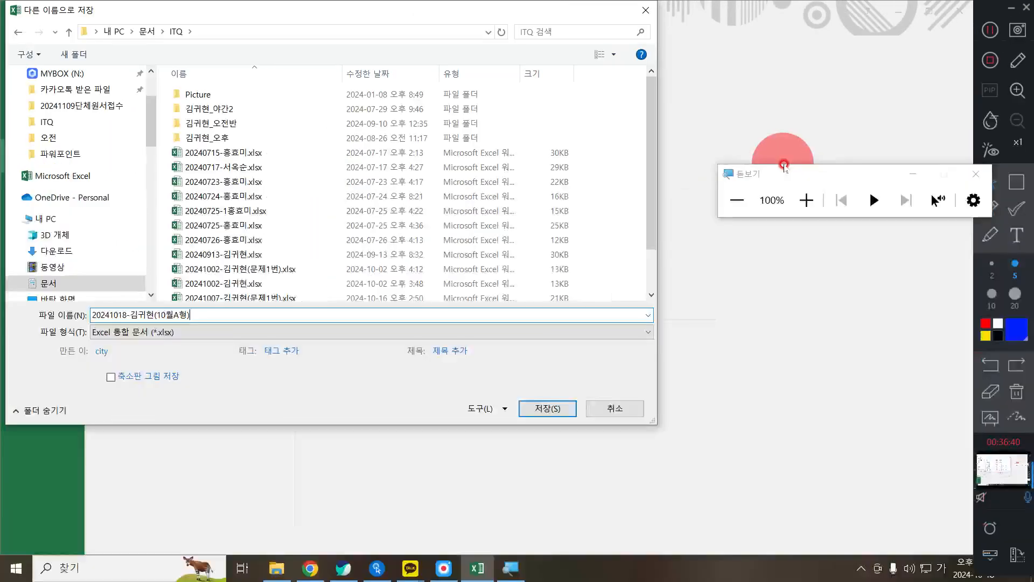
click(989, 181)
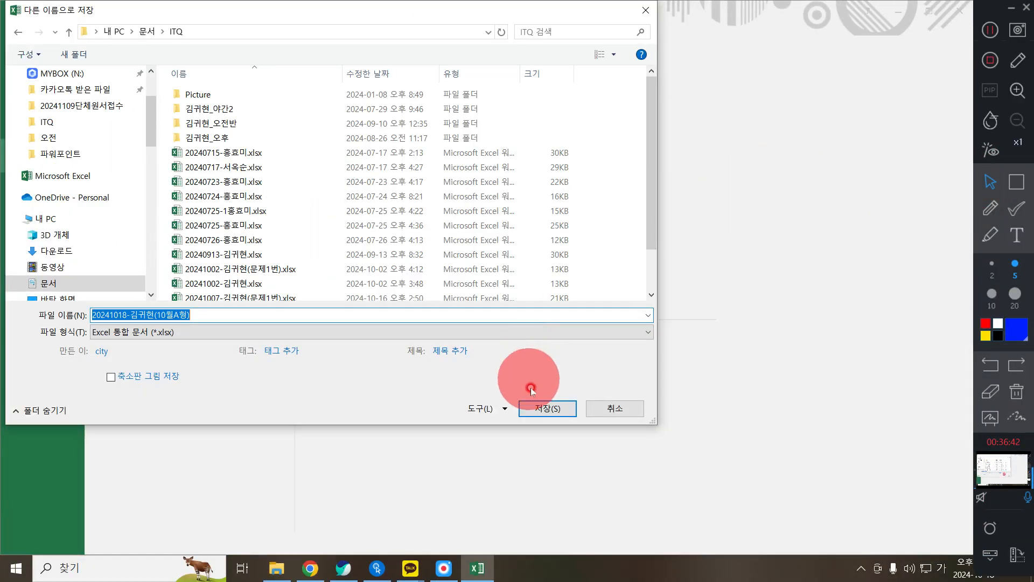
click(545, 407)
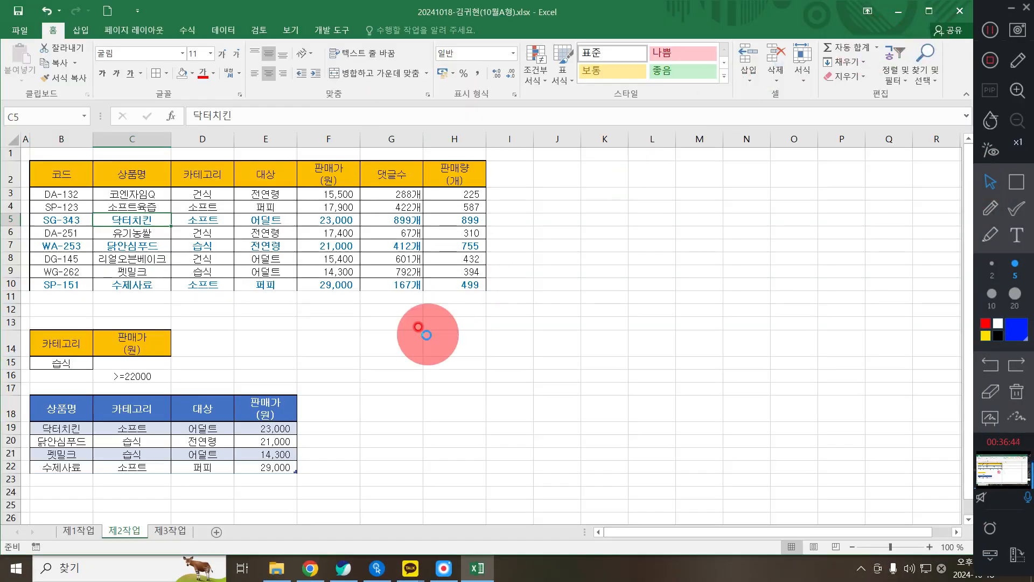